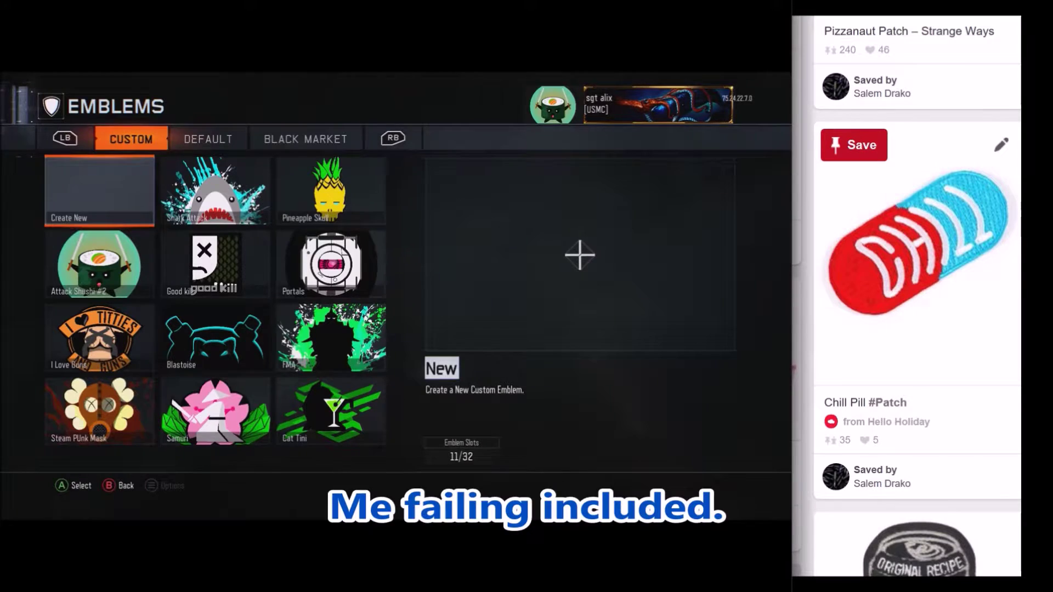
- Create a new custom emblem and add the Rectangle Medium decal as its first layer
key(Return)
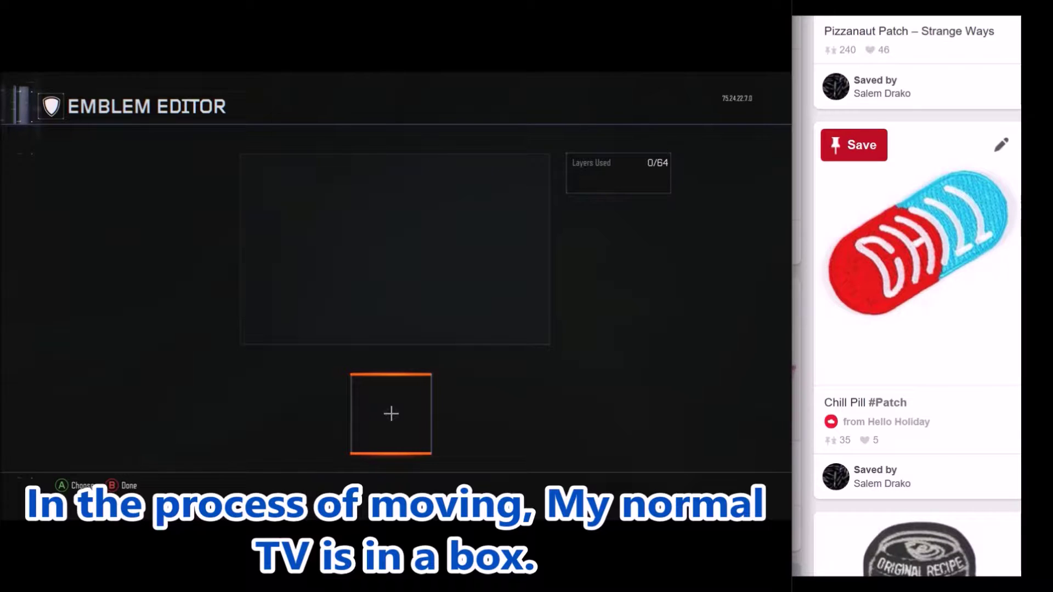
key(a)
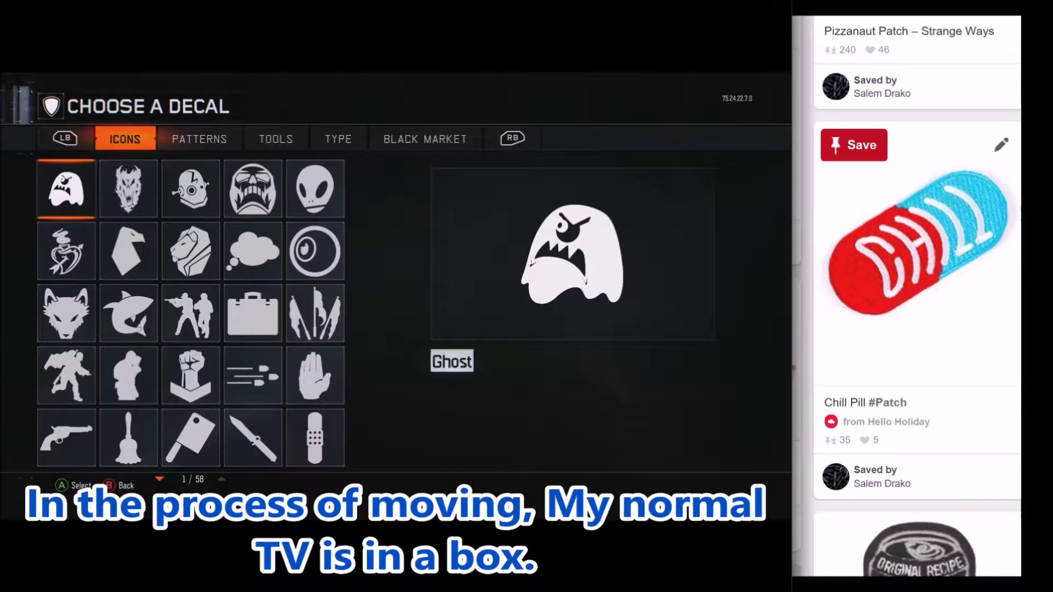
key(Tab)
key(Tab)
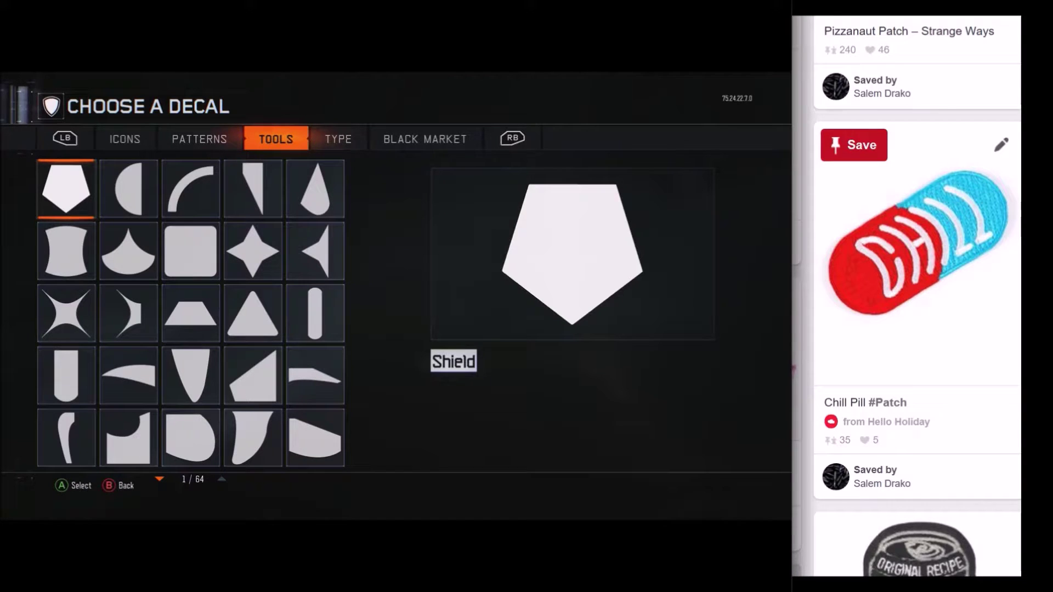
key(Down)
key(Down)
key(Down)
key(Down)
key(Down)
key(Down)
key(Down)
key(Down)
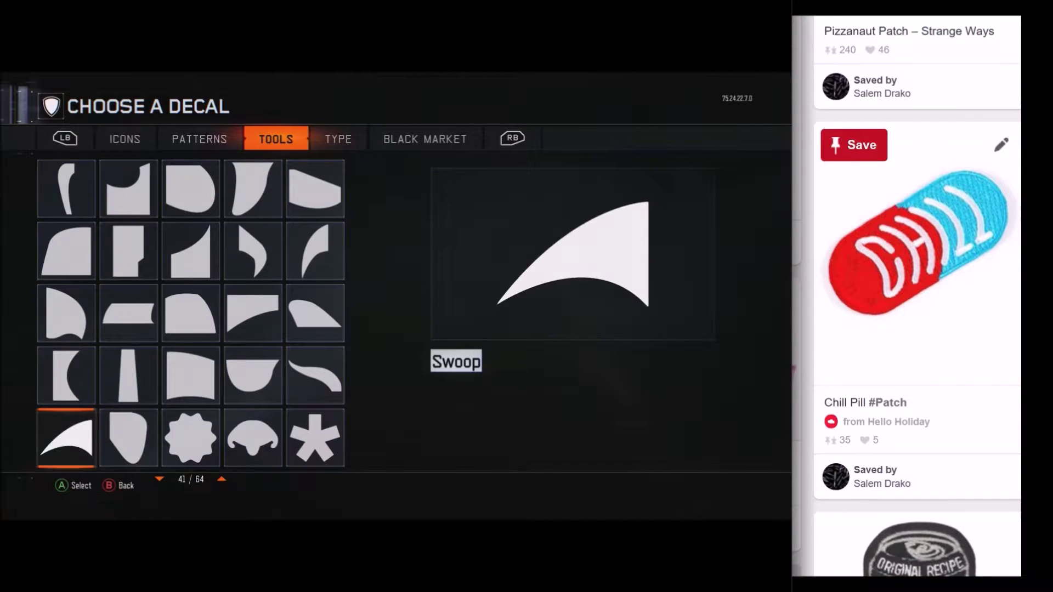
key(Down)
key(Down)
key(Down)
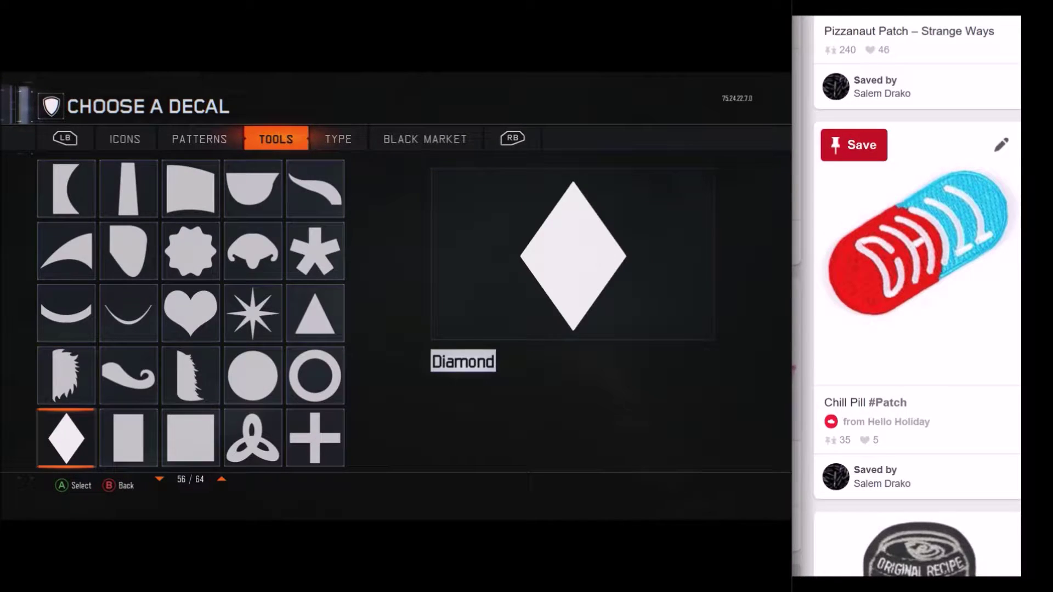
key(Right)
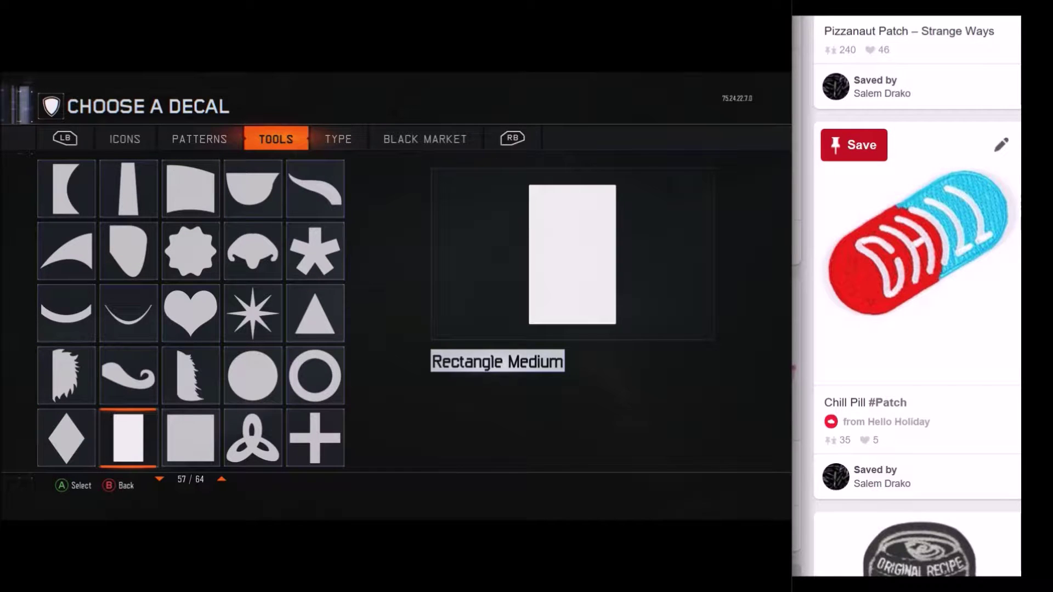
key(Left)
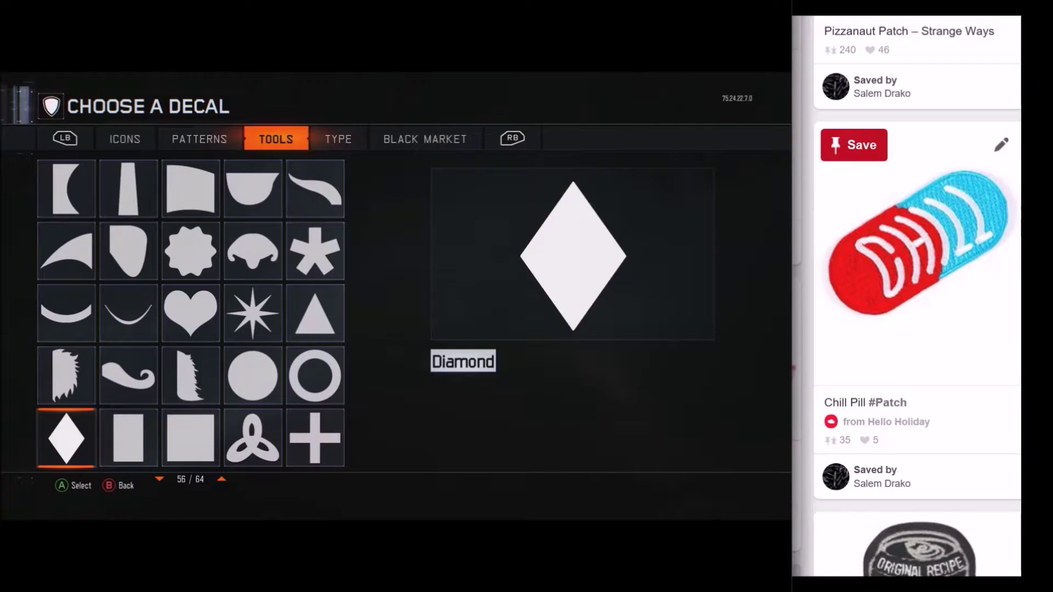
key(Right)
key(Return)
- Rotate the white rectangle to about 82 degrees, slightly left of the canvas centre, and turn on the positioning grid
key(Right)
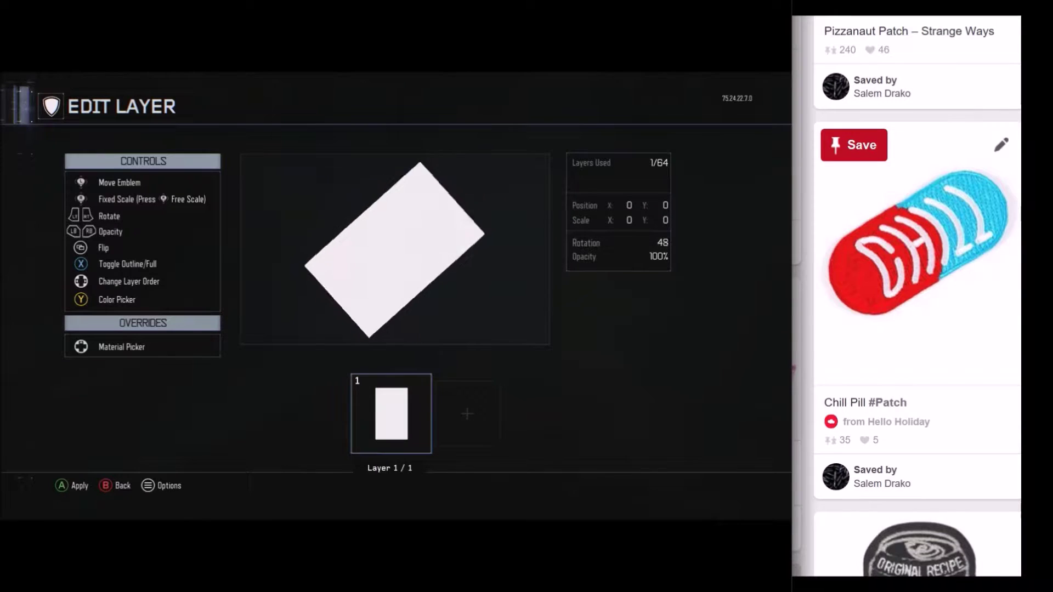
key(Right)
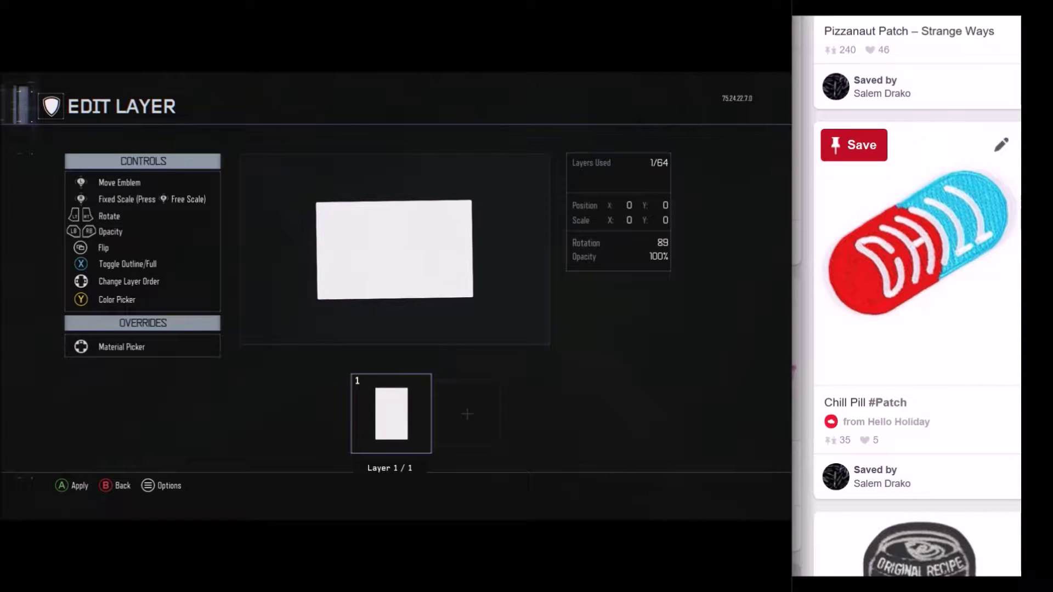
key(Right)
key(Left)
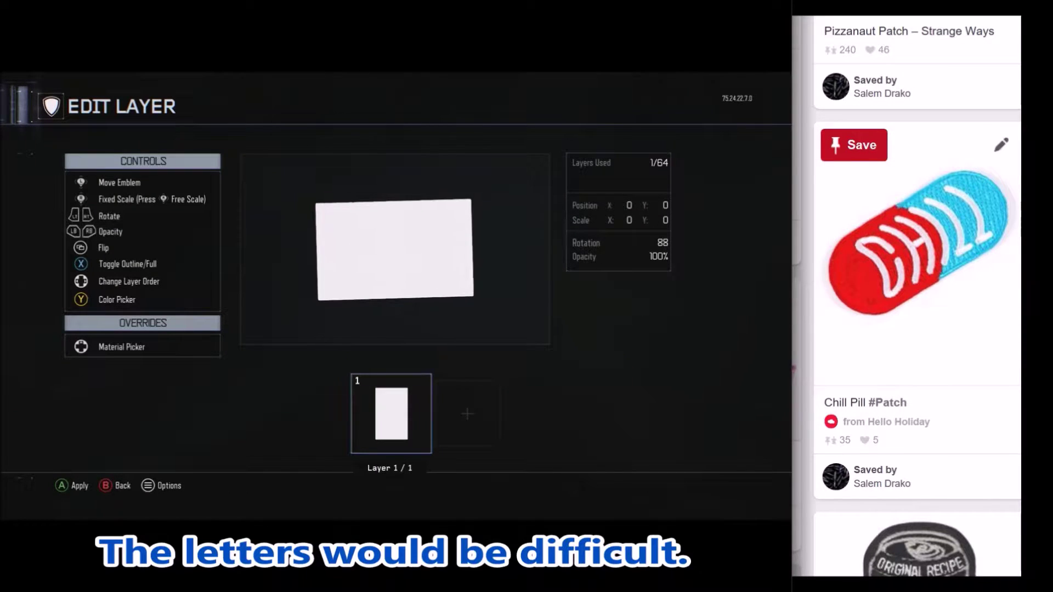
key(Right)
key(Left)
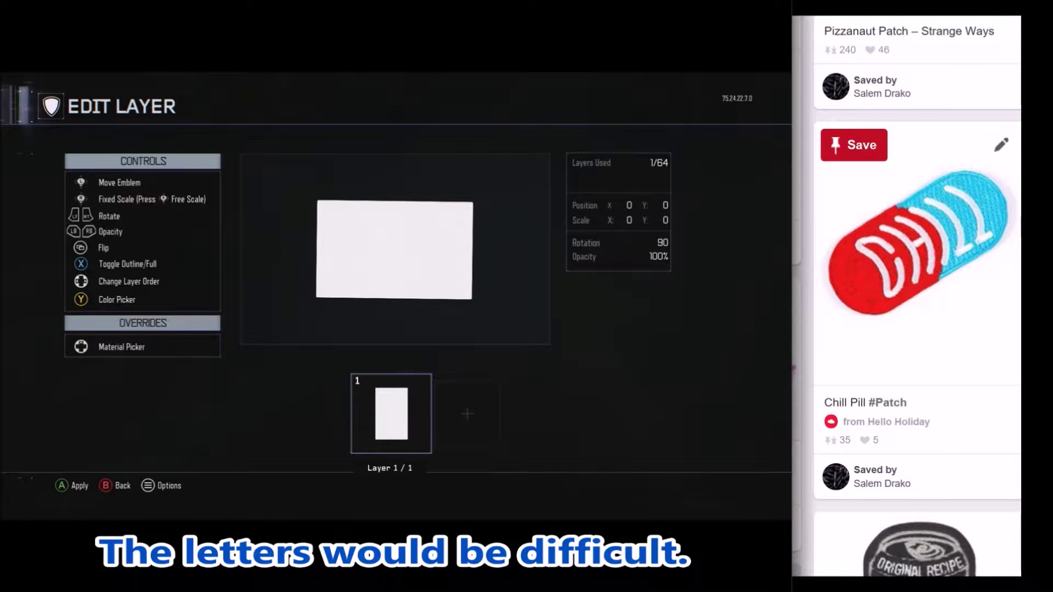
key(Left)
key(Left)
key(Return)
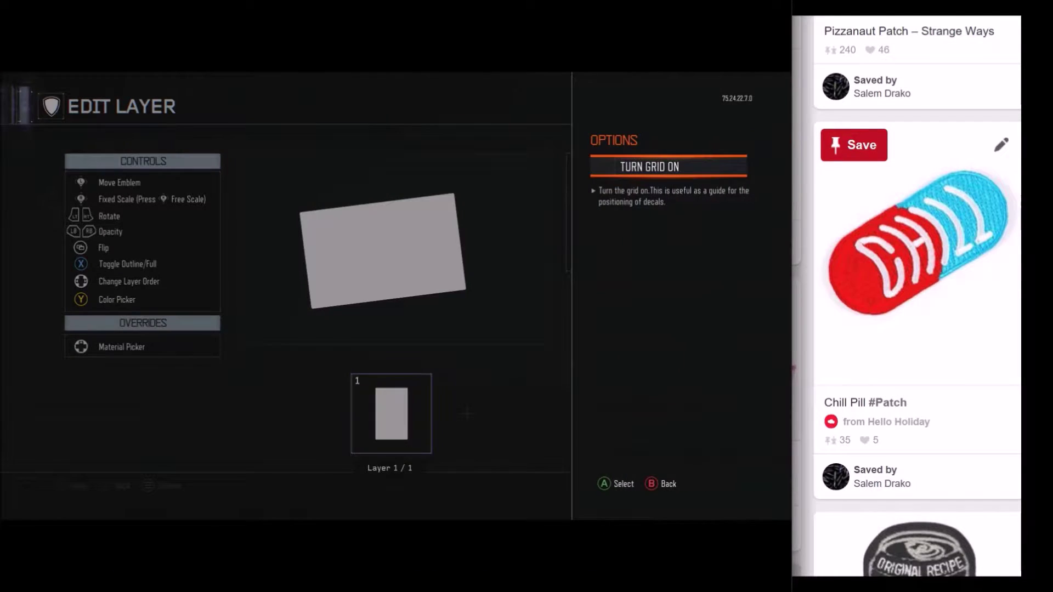
key(Return)
- Shrink the rectangle to a scale of about X -23, Y -32 and place it at about X -67, Y 22 with rotation 77
key(Down)
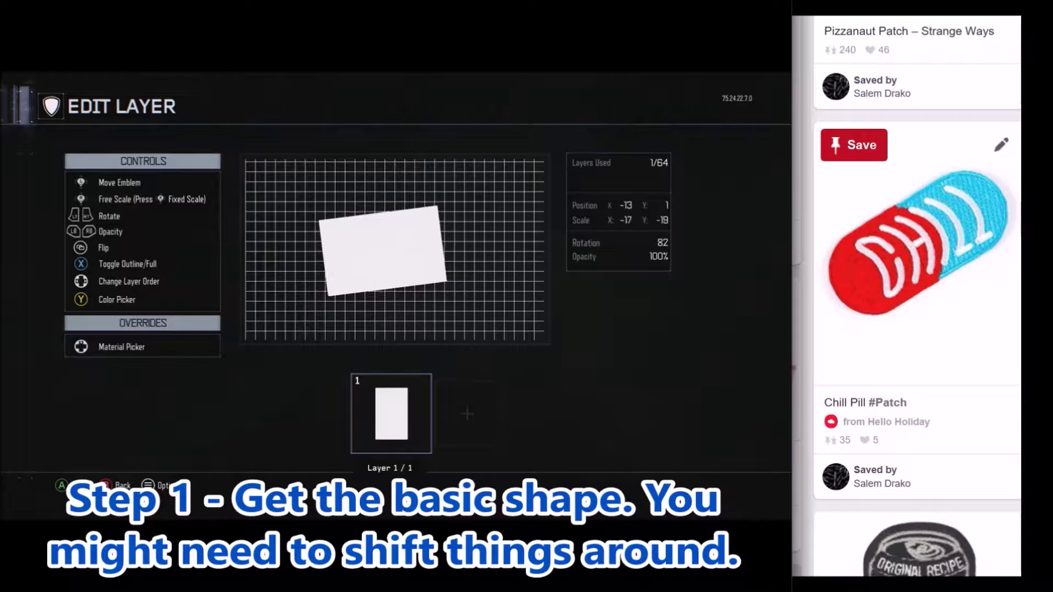
key(Down)
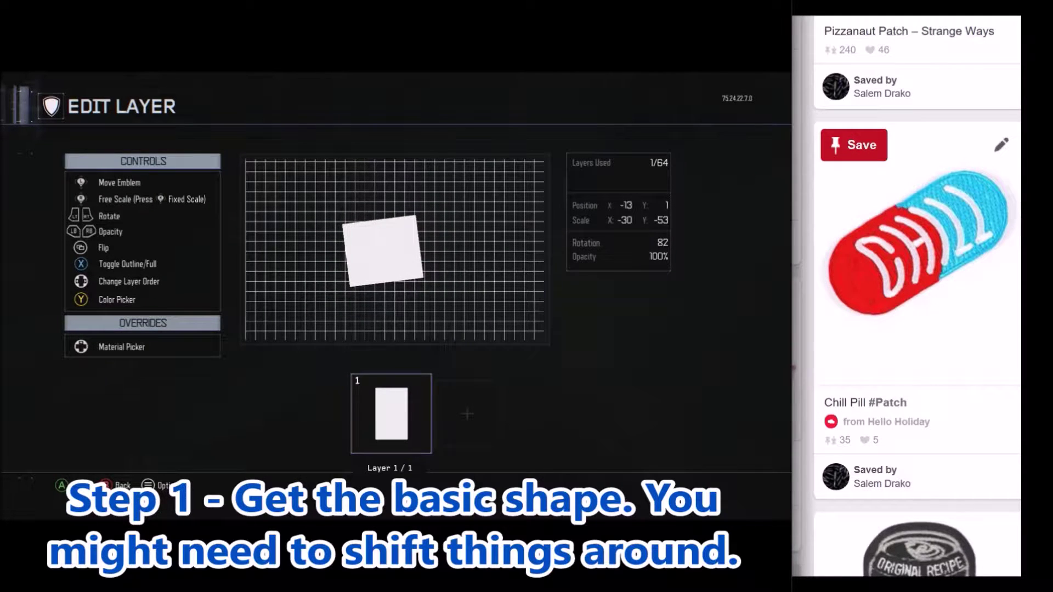
key(Right)
key(Up)
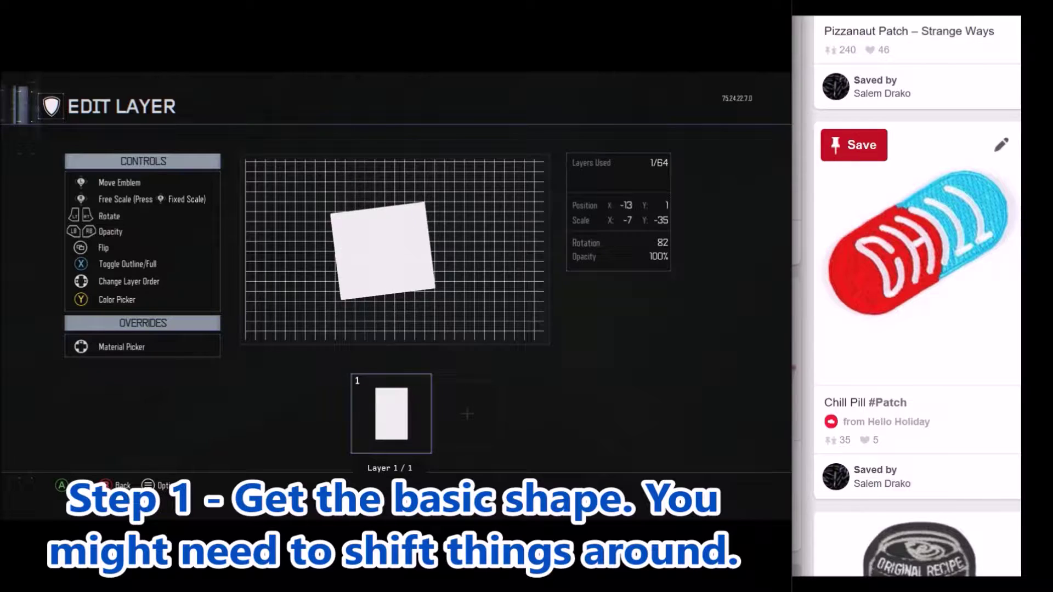
key(Down)
key(Left)
key(Down)
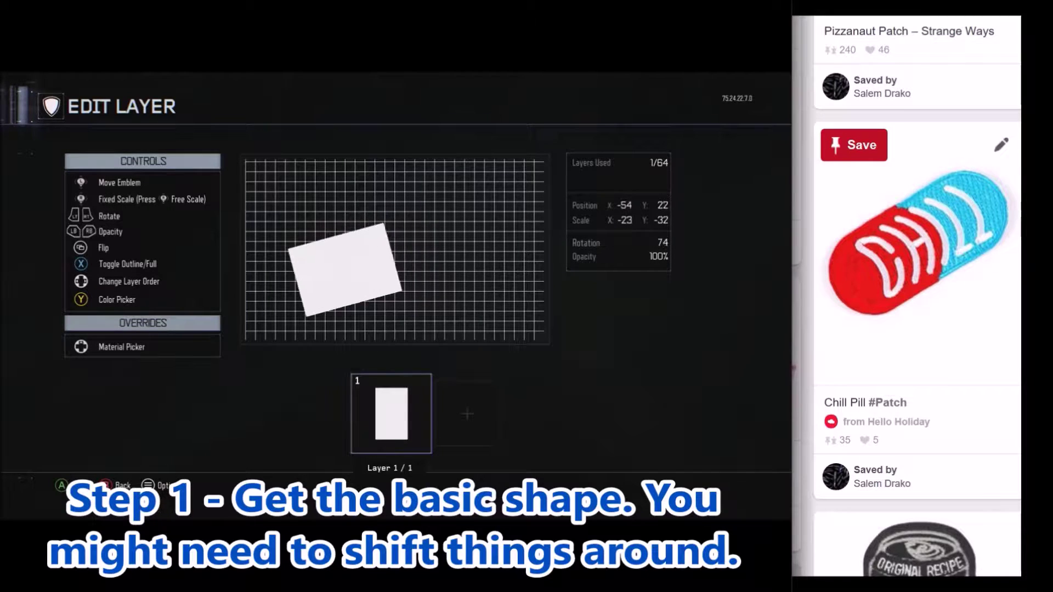
key(Left)
key(Right)
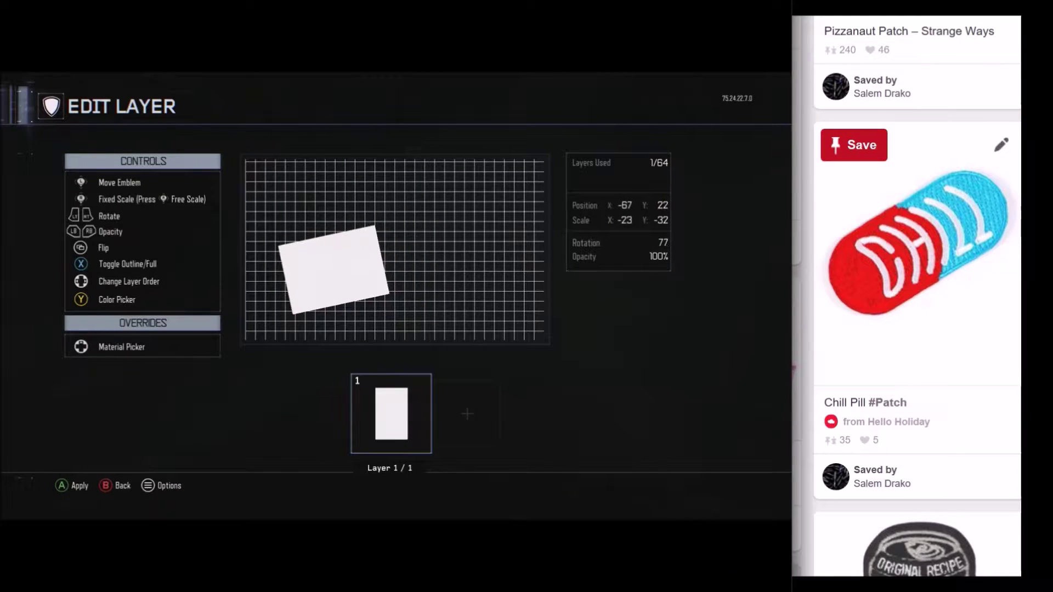
- Move the rectangle to about X -59, Y 24 and enlarge it to a scale of about X -9, Y -15
key(Tab)
key(Right)
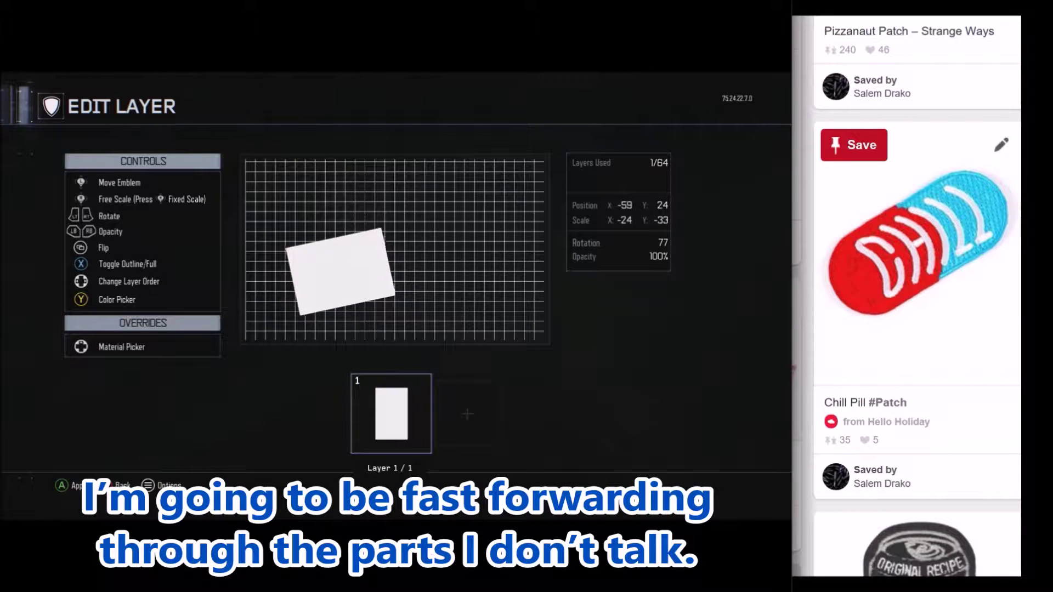
key(Right)
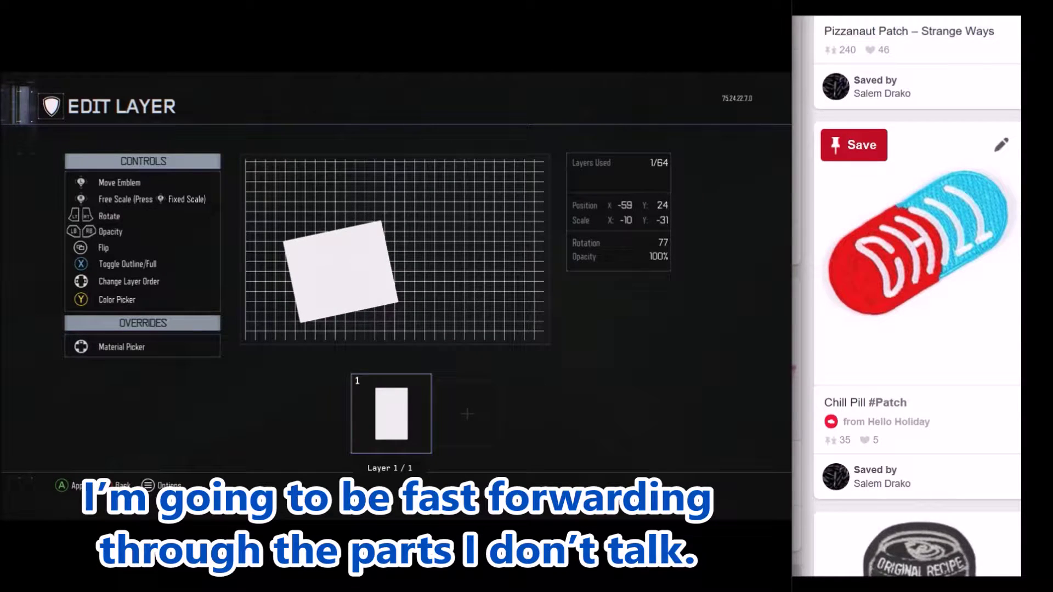
key(Up)
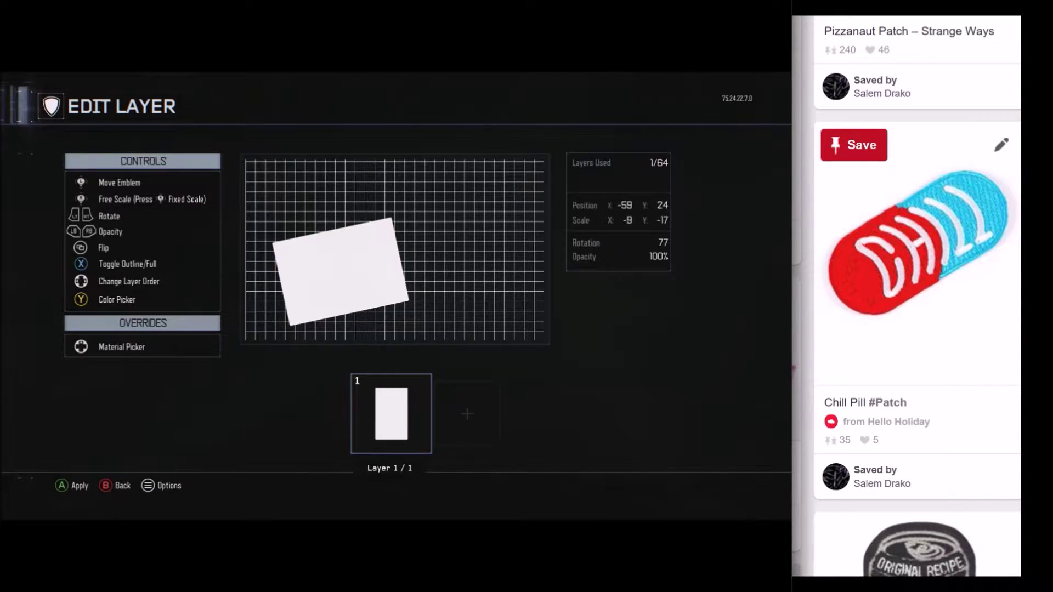
key(Up)
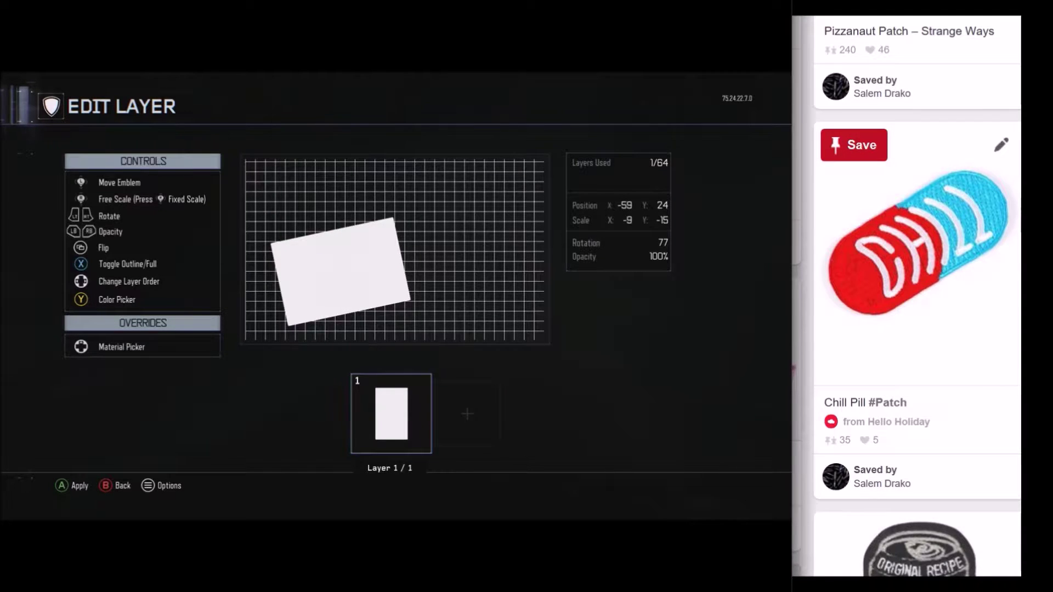
- Color the rectangle solid bright red to match the pill's red half and apply the layer
key(y)
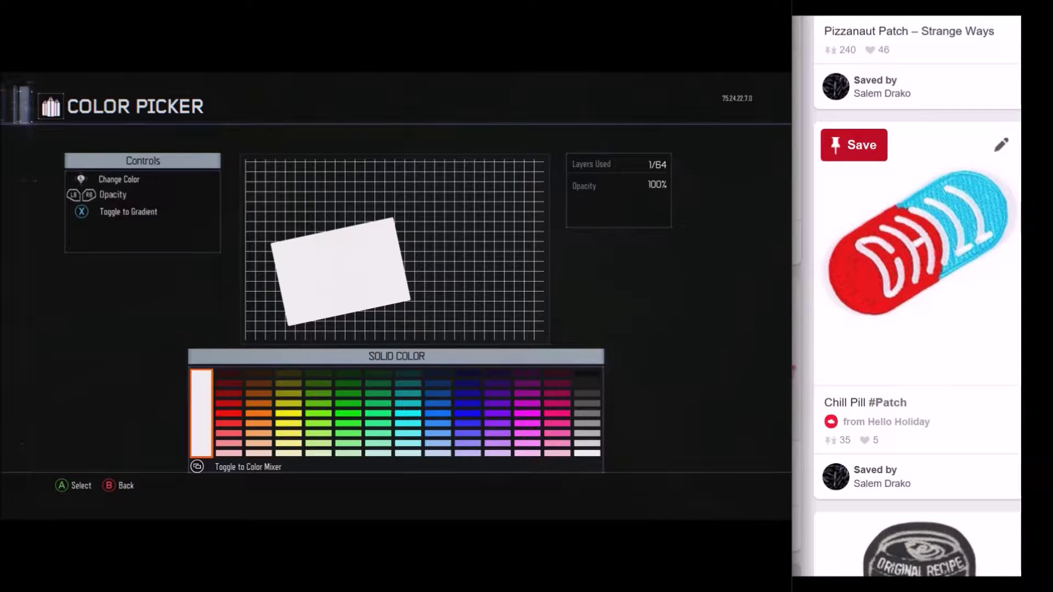
key(Right)
key(Down)
key(Down)
key(Down)
key(Down)
key(Down)
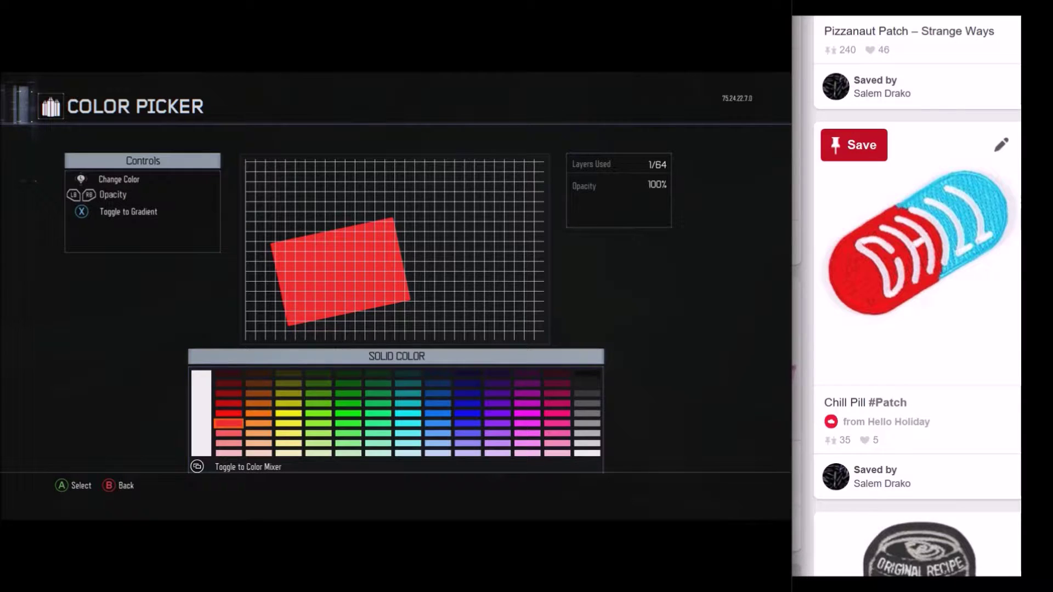
key(Down)
key(Up)
key(a)
key(a)
- Duplicate the red rectangle as a second layer and start shifting the copy toward the pill's other half
key(ctrl+c)
key(ctrl+v)
key(a)
key(Right)
key(Up)
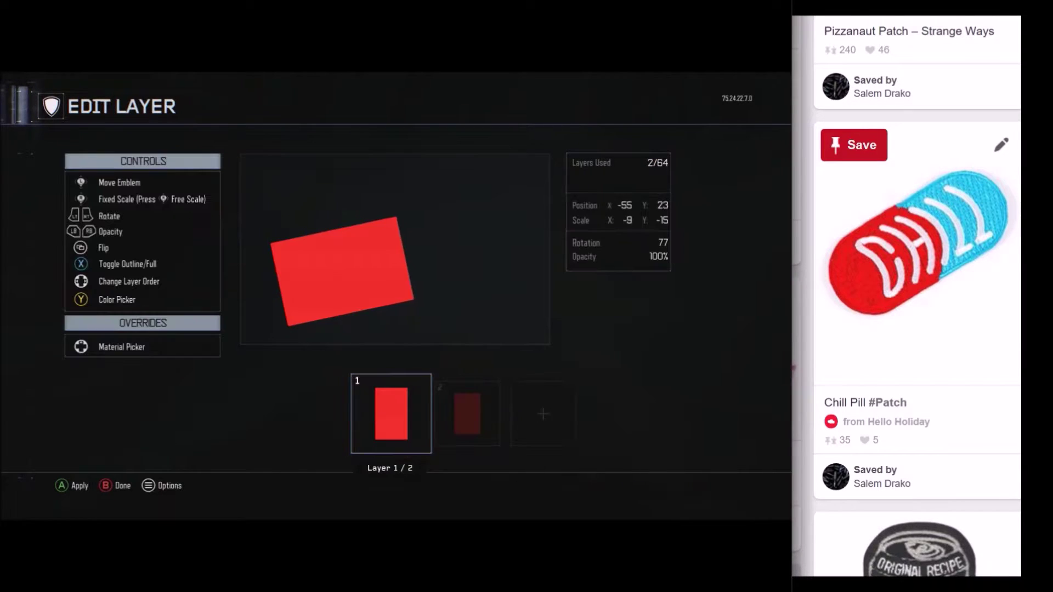
- Color the duplicated rectangle solid bright cyan for the pill's blue half
key(y)
key(Right)
key(Right)
key(Right)
key(Right)
key(Right)
key(Right)
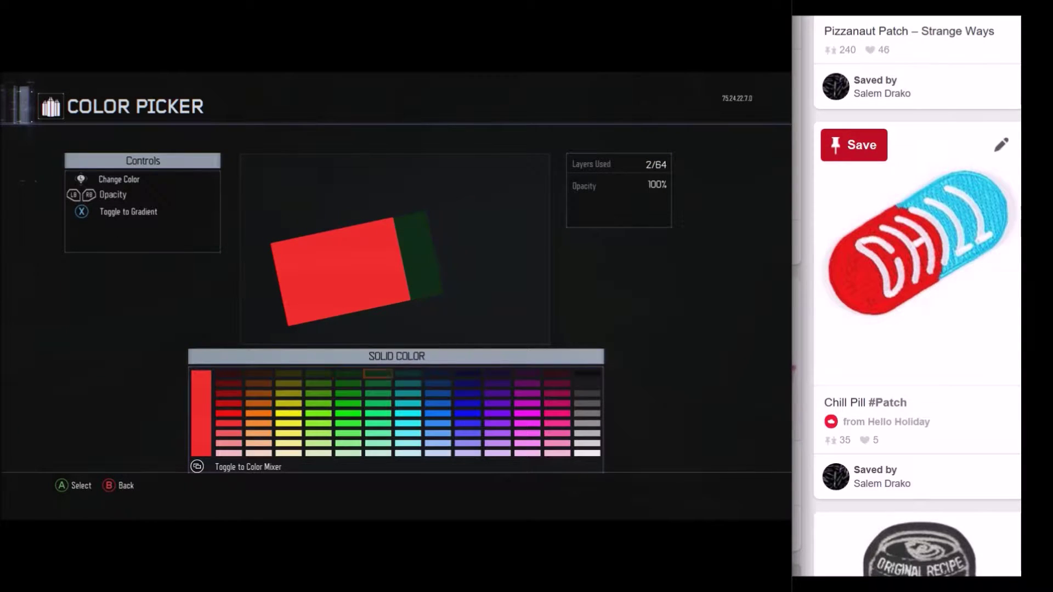
key(Down)
key(Down)
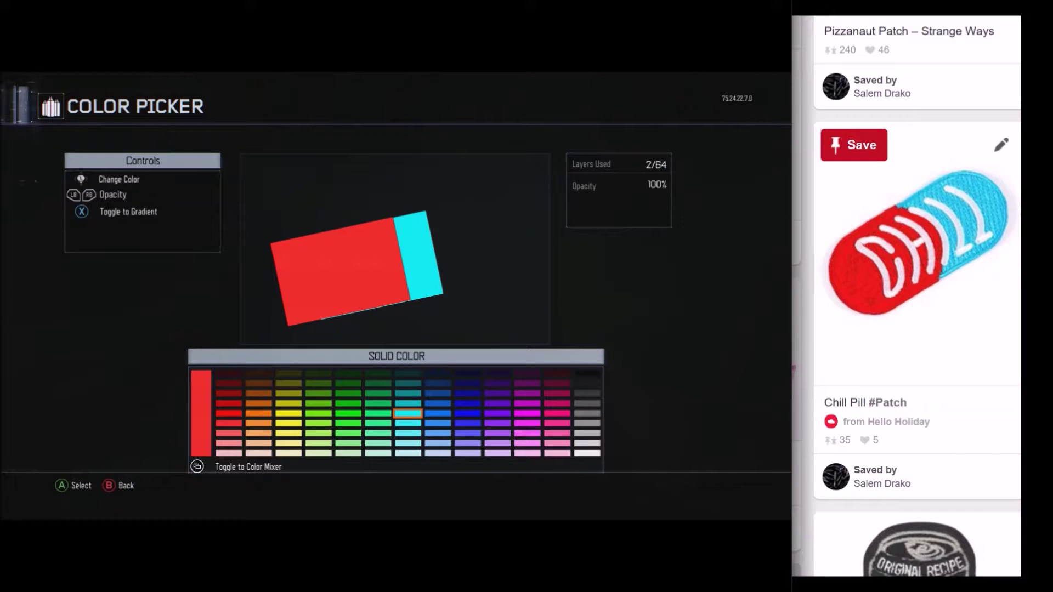
key(Return)
- Align the cyan rectangle with the end of the red one at about X 48, Y 0
key(Right)
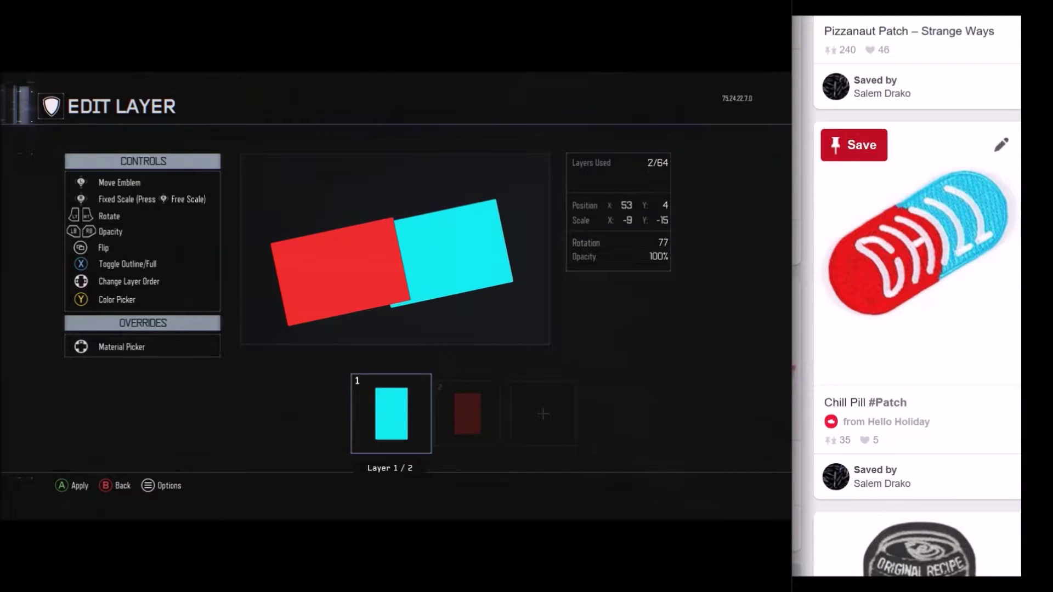
key(Right)
key(Up)
key(Left)
key(Down)
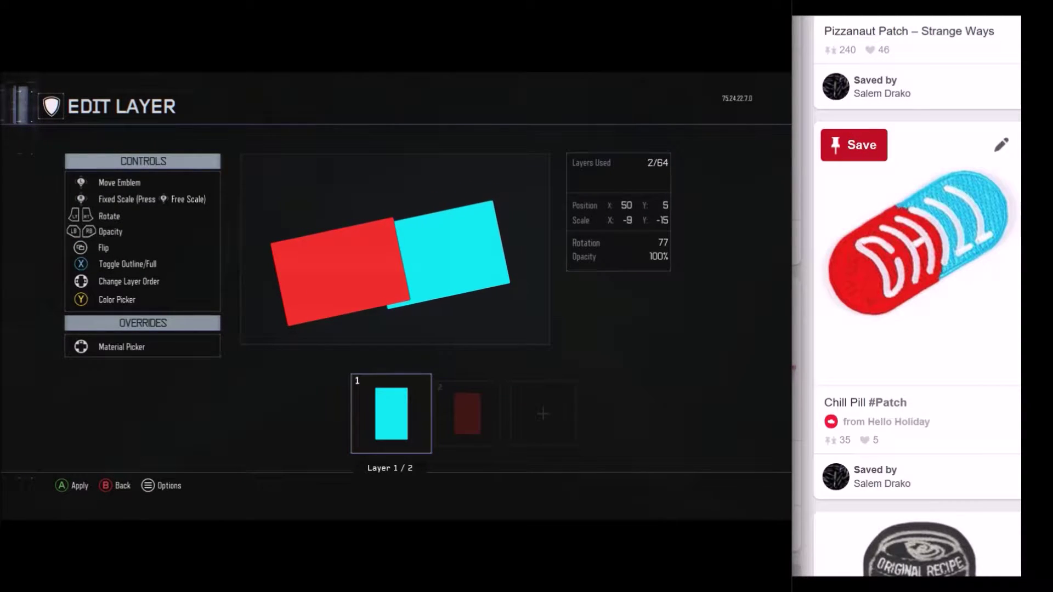
key(Up)
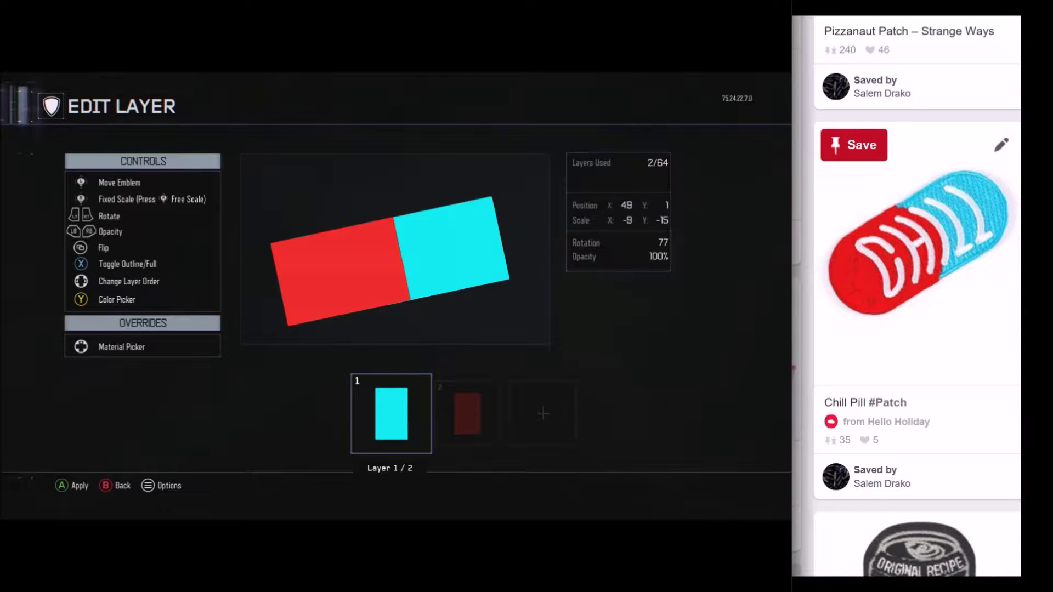
key(Up)
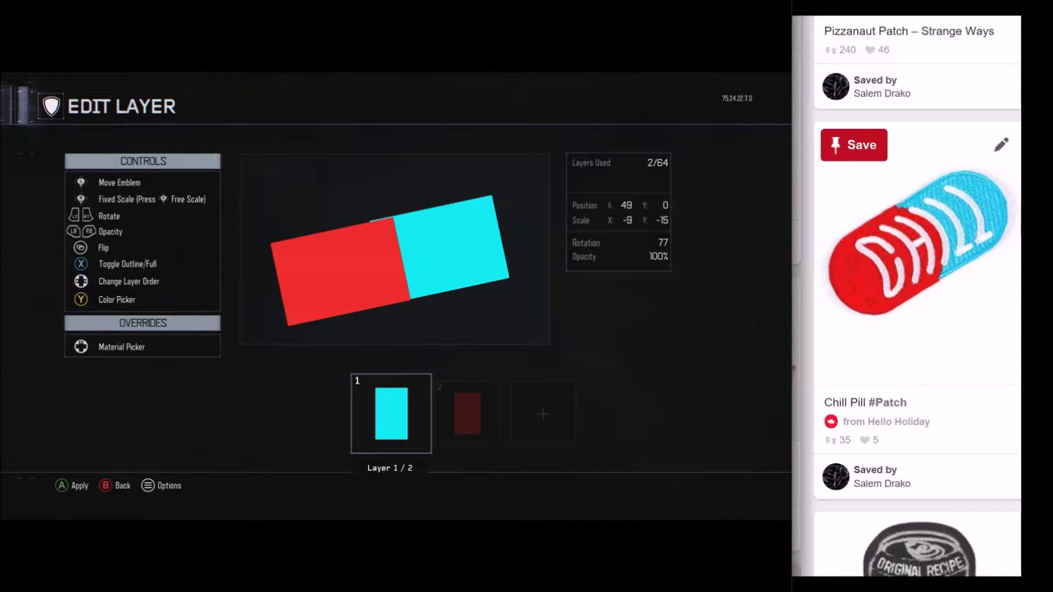
key(Down)
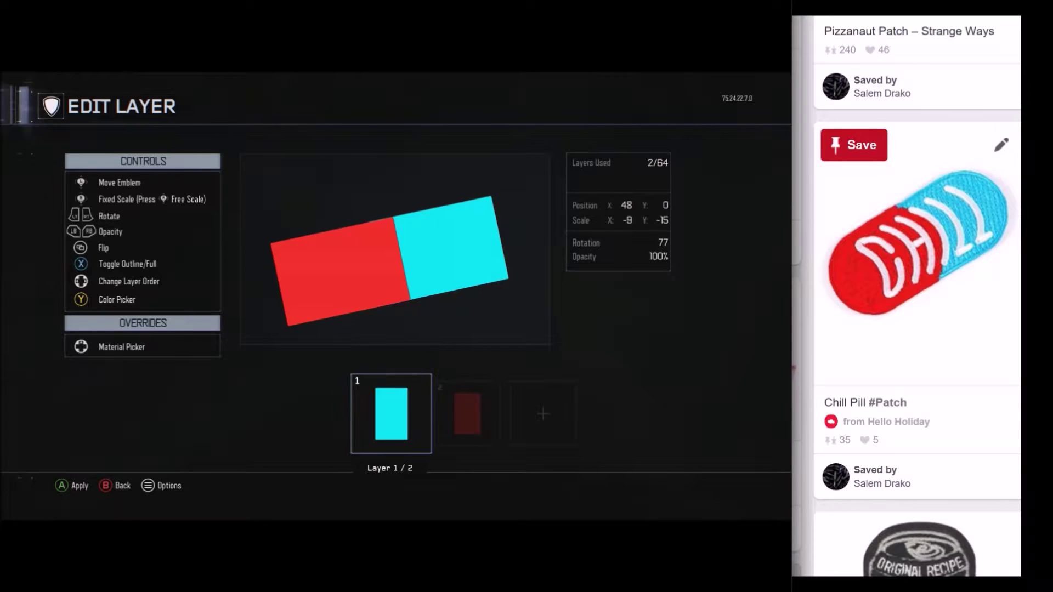
- Rotate the red rectangle to about 168 degrees and resize it to about X -21, Y -43 so its height matches the cyan rectangle
key(Left)
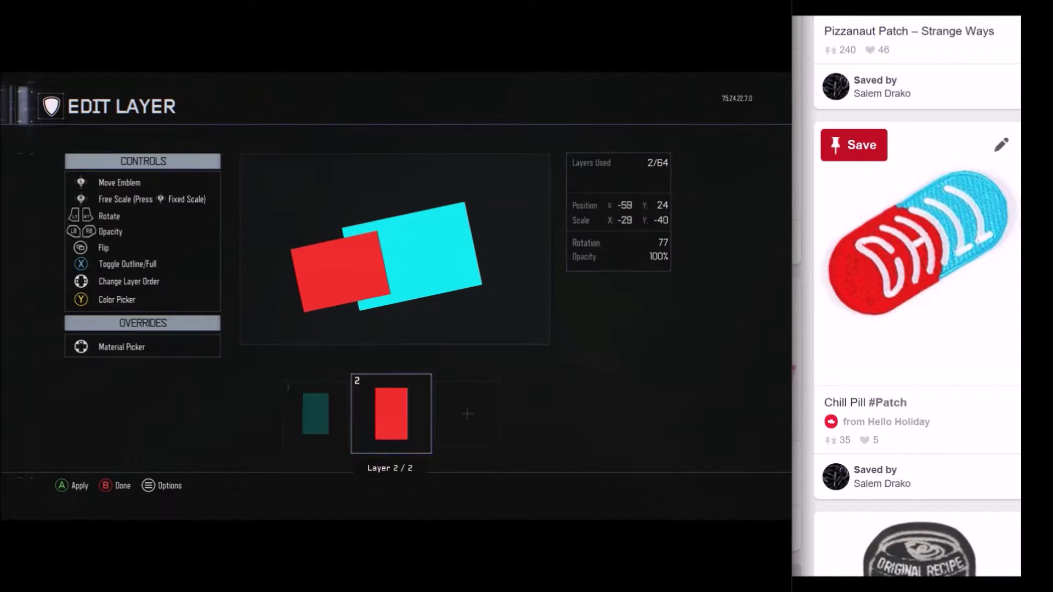
key(Right)
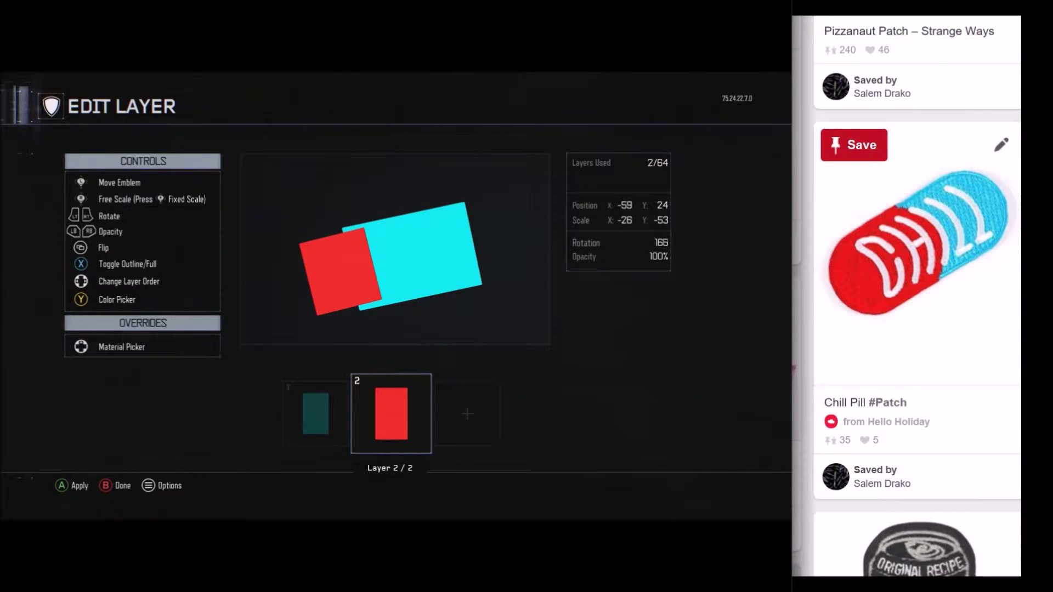
key(Right)
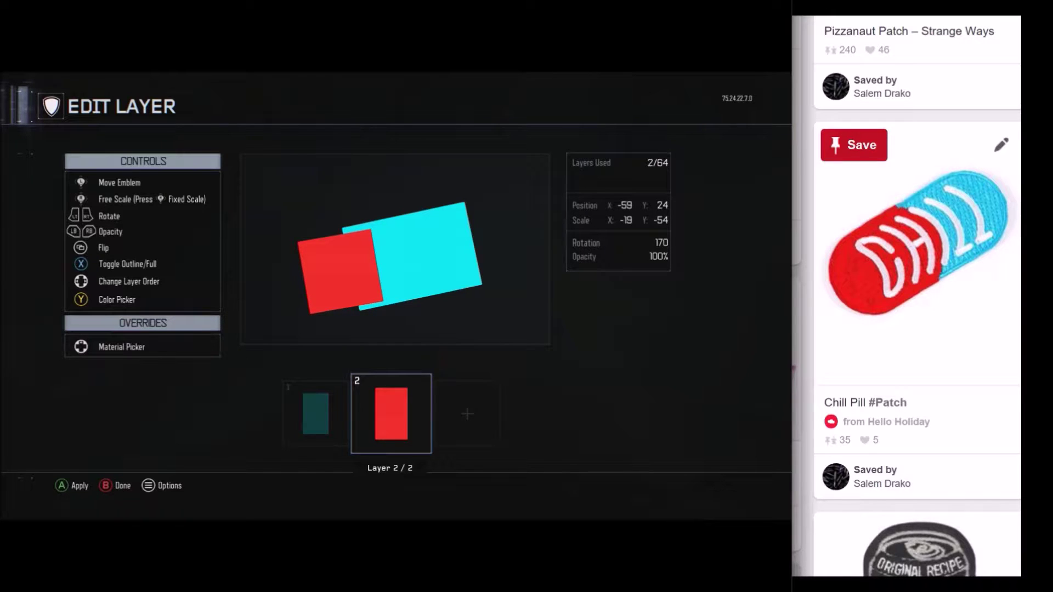
key(Left)
key(Up)
key(Right)
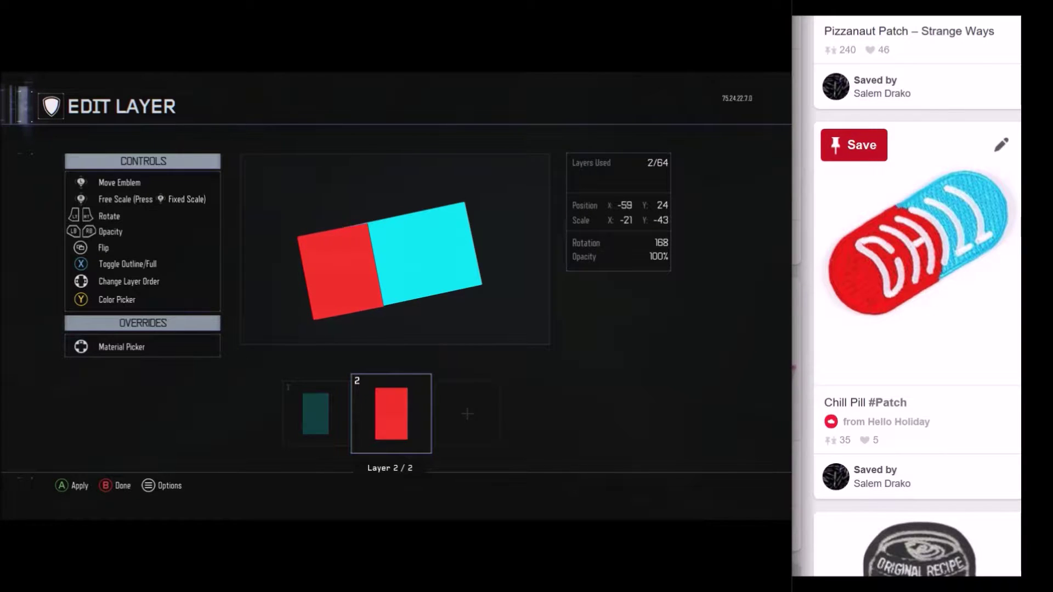
- Enlarge the red rectangle to a scale of about X 9, Y -34 so it is slightly taller than the cyan one
key(Up)
key(Right)
key(Right)
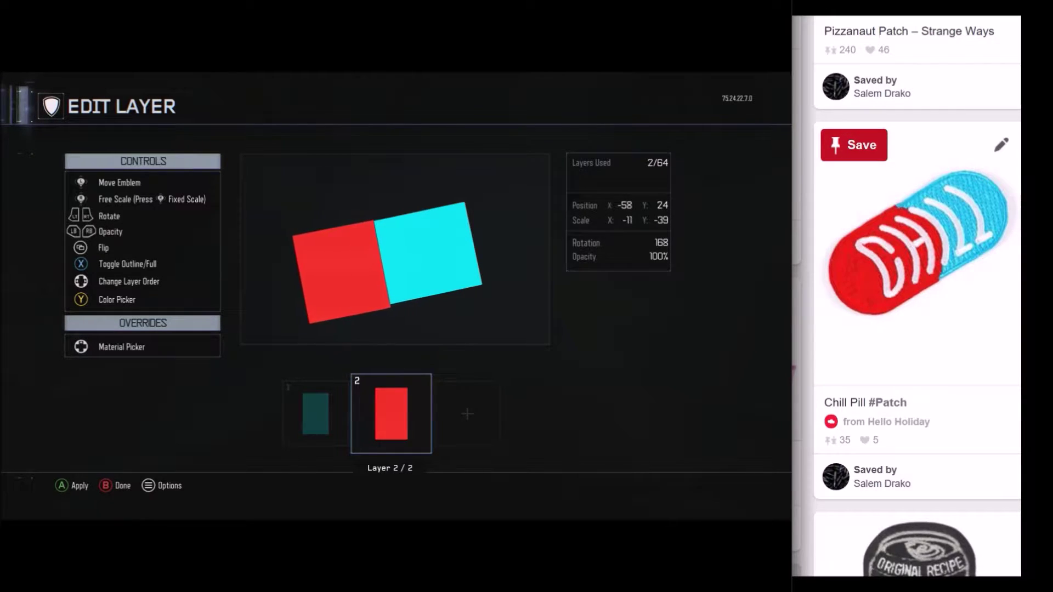
key(Right)
key(Down)
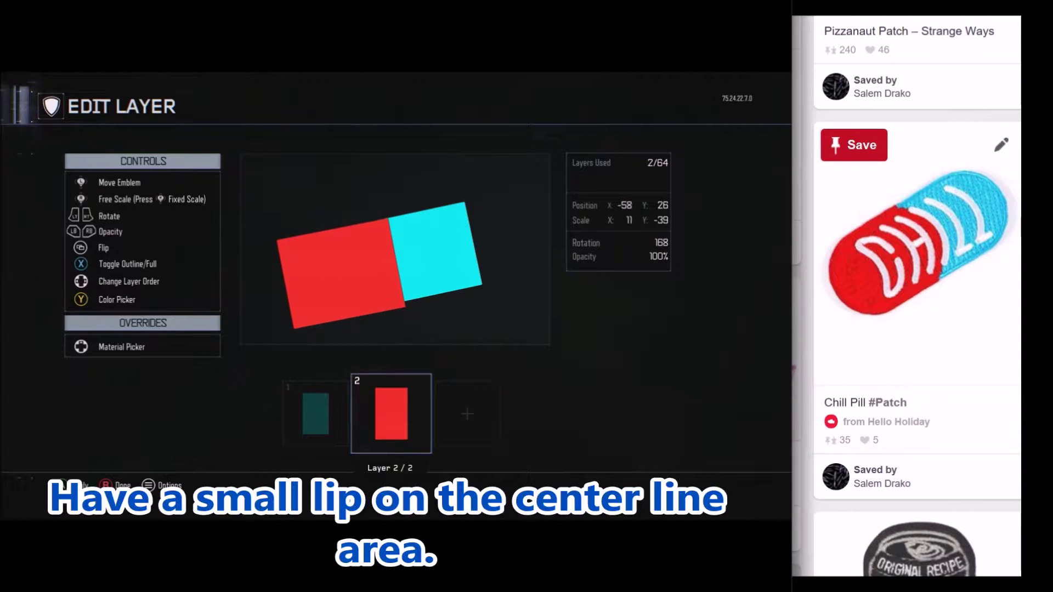
key(Up)
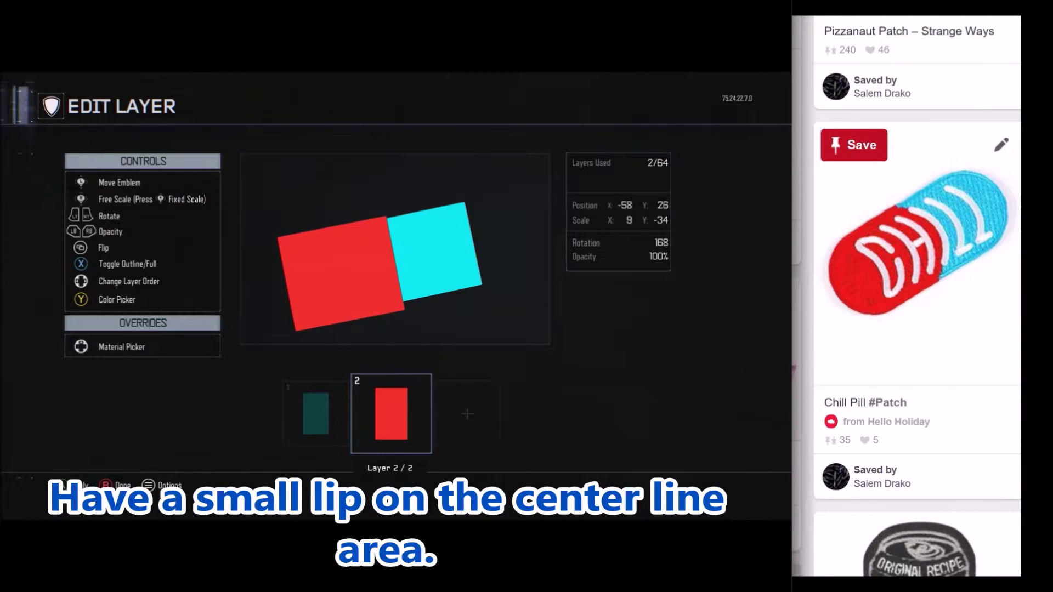
- Nudge the red rectangle over the cyan one so a small lip shows at the pill's center line
key(Left)
key(Down)
key(Right)
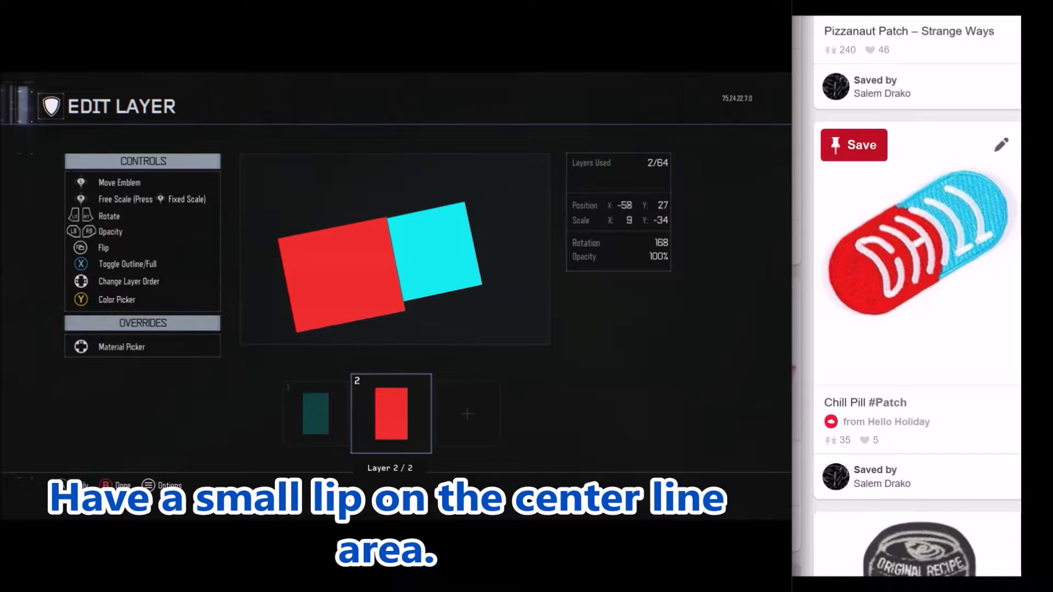
key(Up)
key(Right)
key(Left)
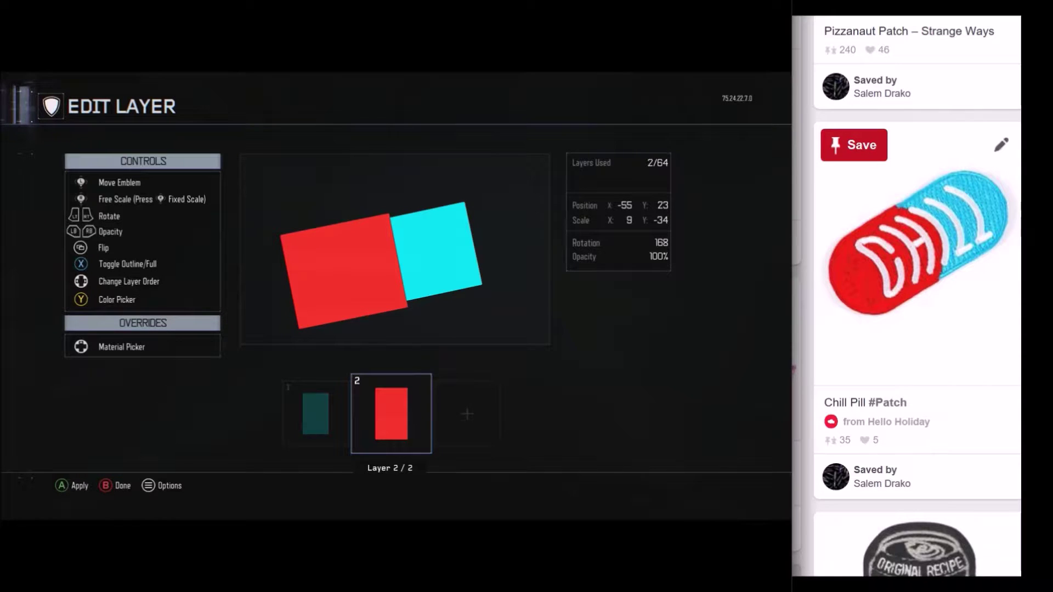
key(Up)
key(Left)
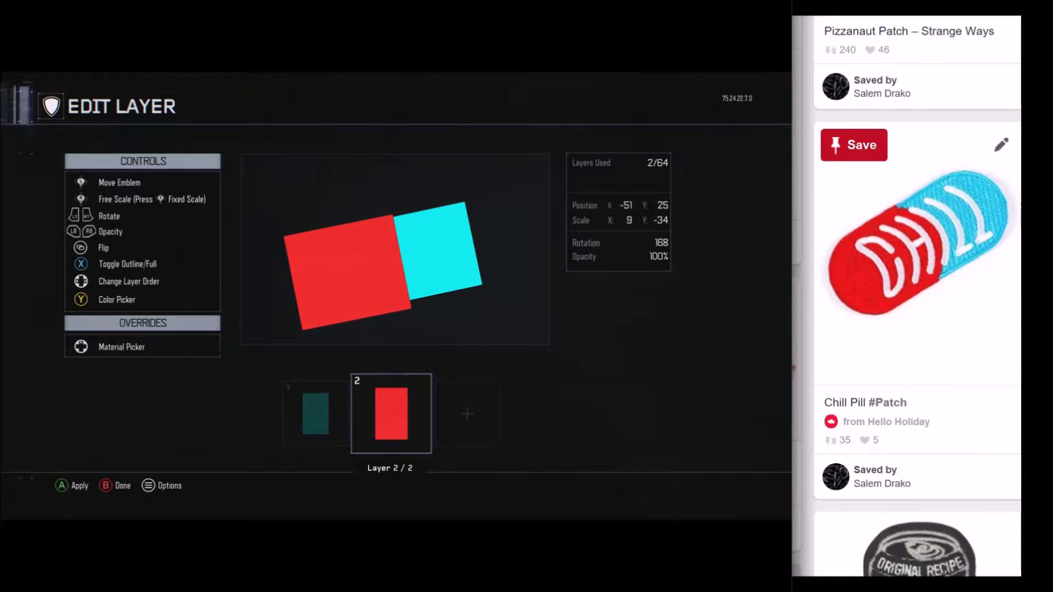
key(Left)
key(Down)
- Adjust the cyan rectangle to about position X 26, Y 5 and scale X -7, Y -12 against the red half
key(Escape)
key(Left)
key(Return)
key(Right)
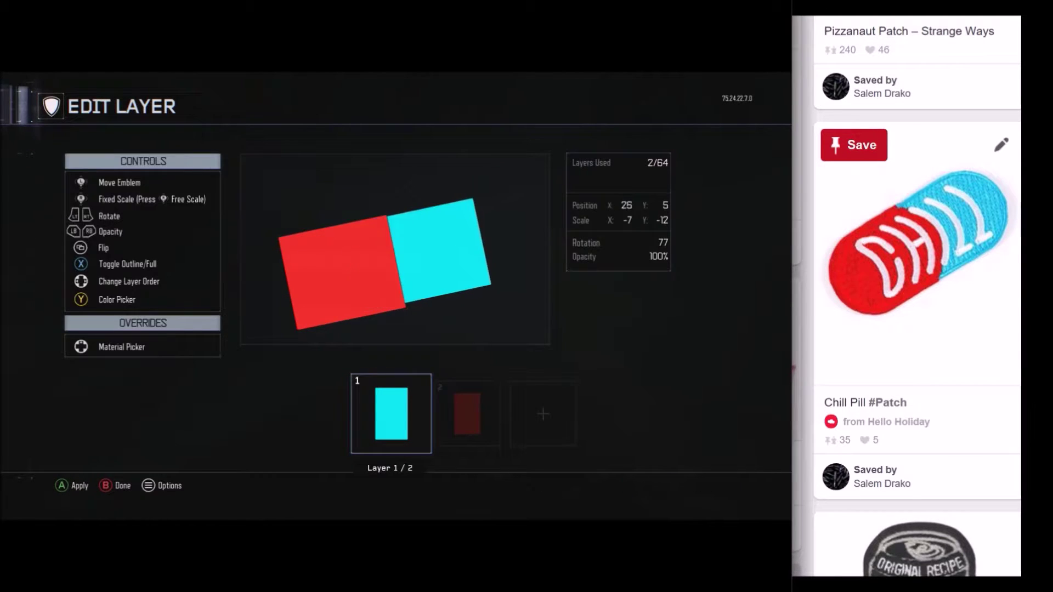
key(Escape)
- Add the Full Circle decal as a third layer for the pill's red end
key(Right)
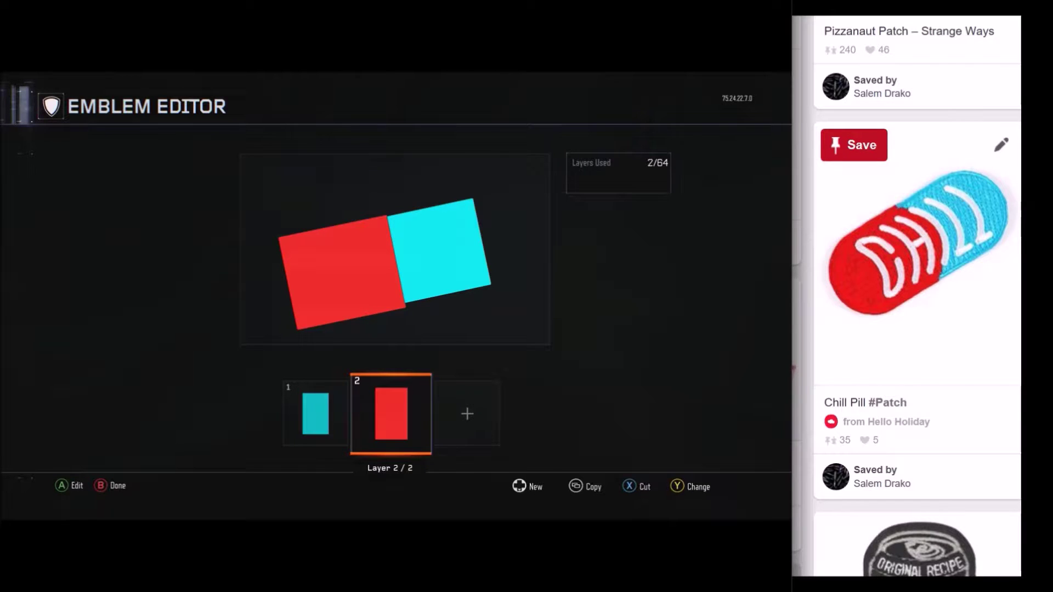
key(Right)
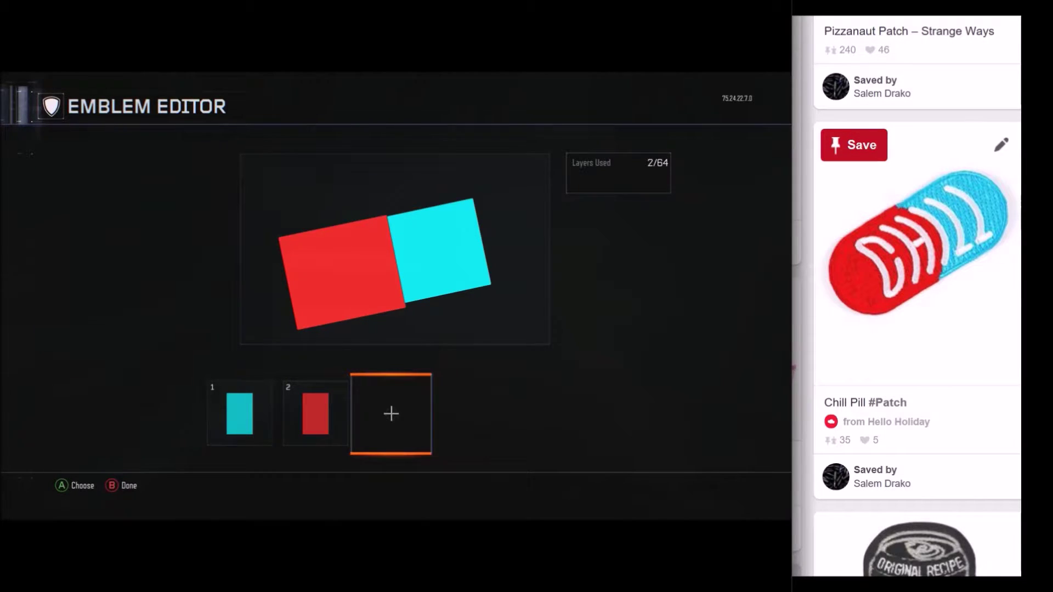
key(Return)
key(e)
key(e)
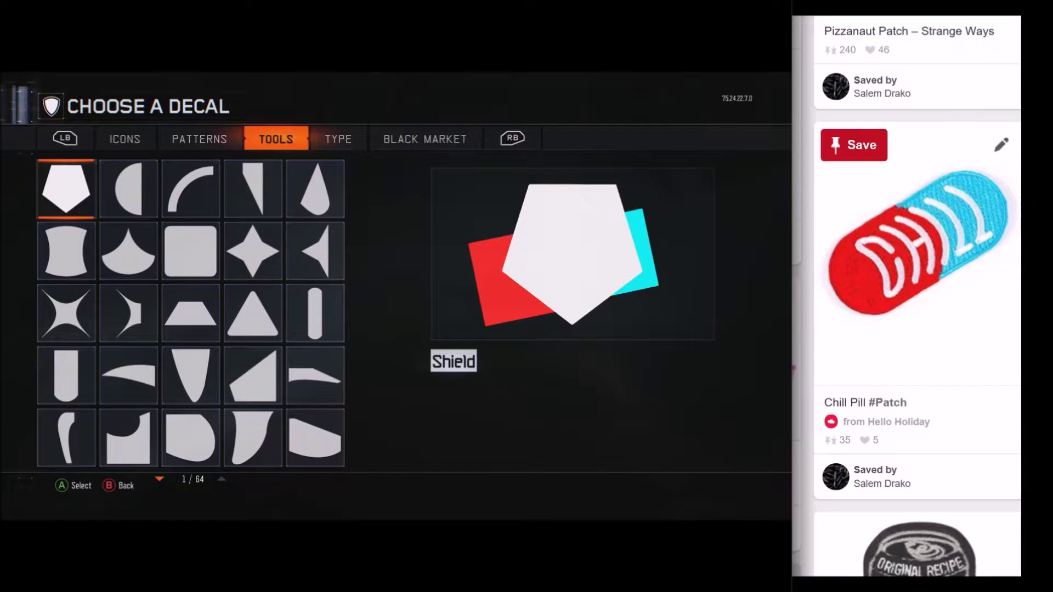
key(Down)
key(Down)
key(Down)
key(Down)
key(Down)
key(Down)
key(Down)
key(Down)
key(Down)
key(Down)
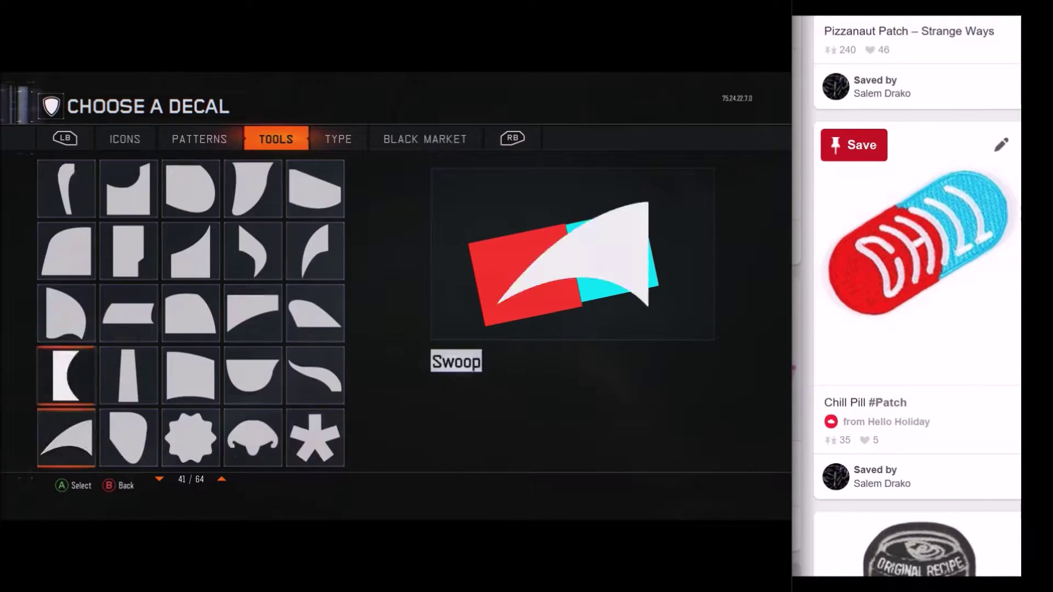
key(Down)
key(Down)
key(Up)
key(Up)
key(Right)
key(Right)
key(Right)
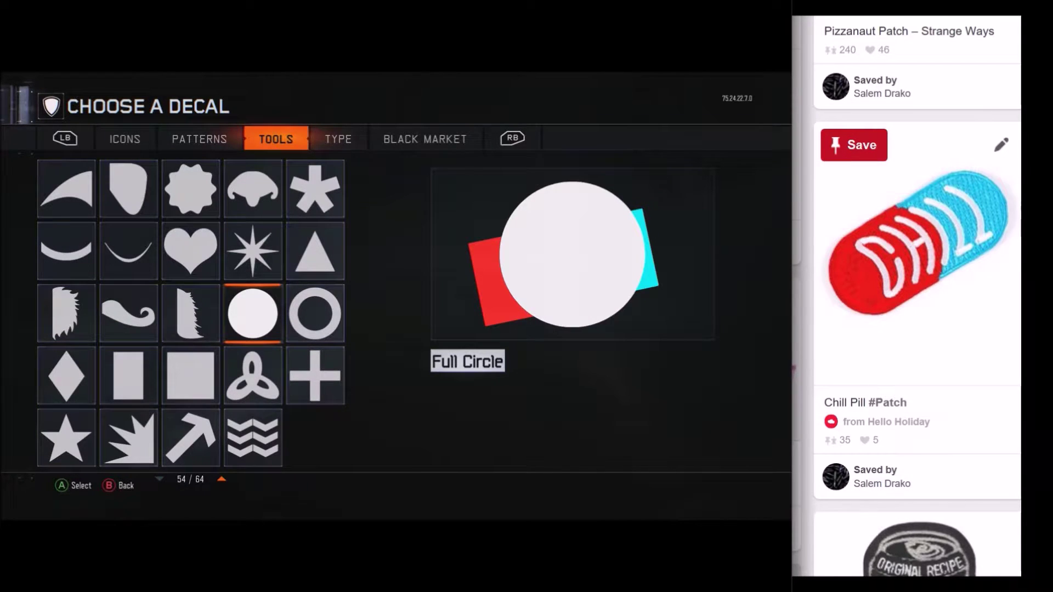
key(a)
- Color the new circle solid bright red
key(y)
key(Right)
key(Down)
key(Down)
key(Down)
key(Down)
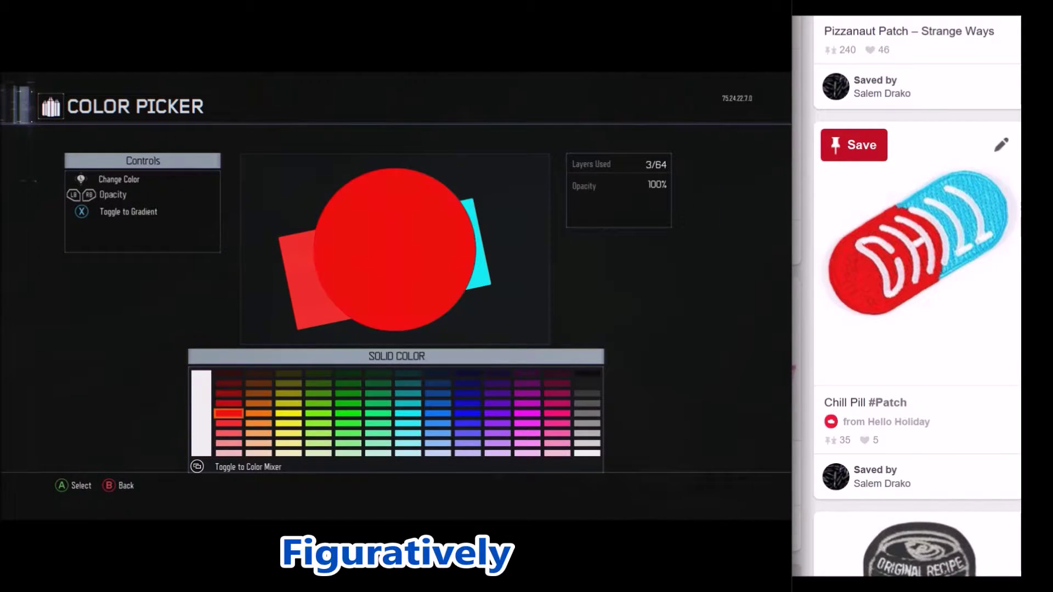
key(a)
- Shift the circle toward the red rectangle and recolor it a darker solid red
key(Left)
key(Down)
key(y)
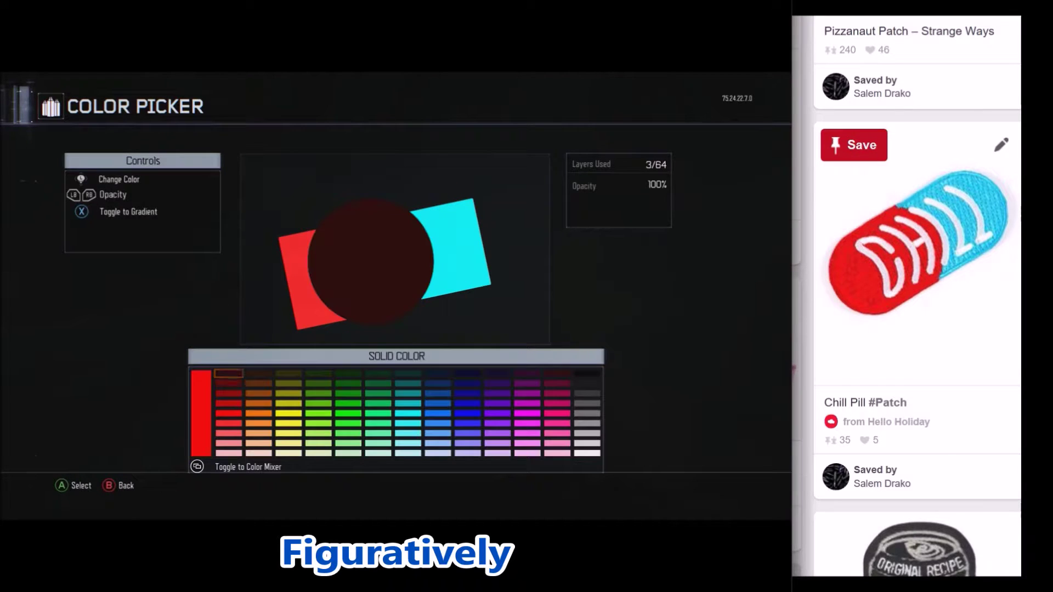
key(Down)
key(Down)
key(Return)
- Fit the circle over the red rectangle's outer end at about X -110, Y 36 with a scale of -38
key(Left)
key(Down)
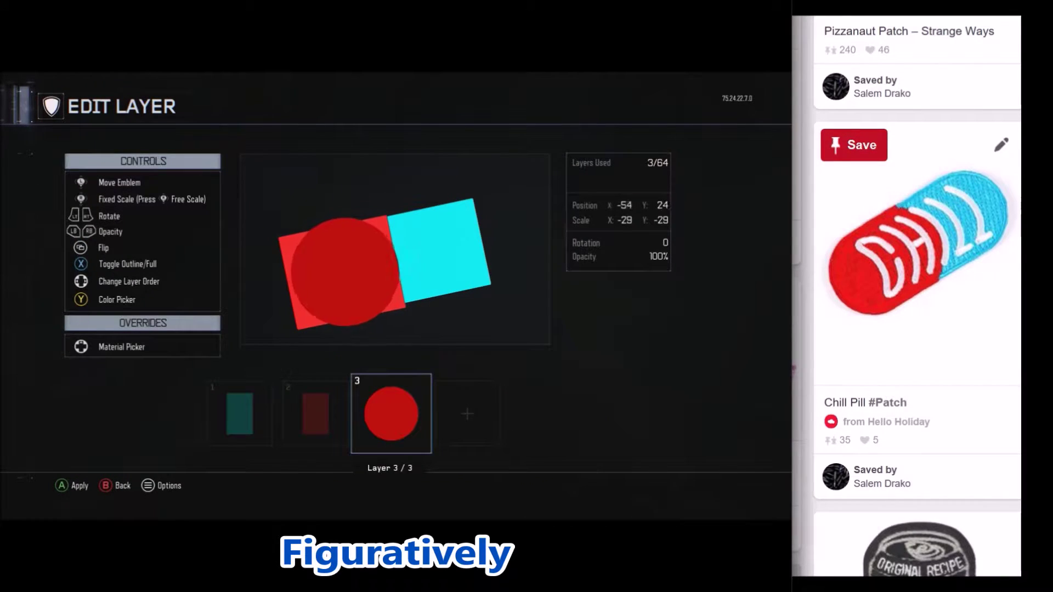
key(Down)
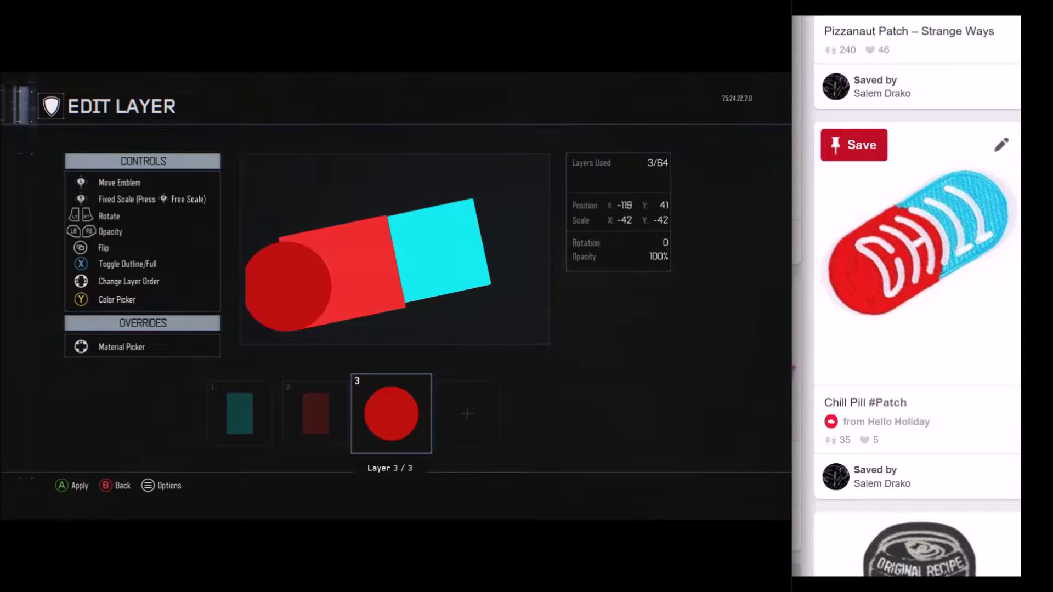
key(Up)
key(Right)
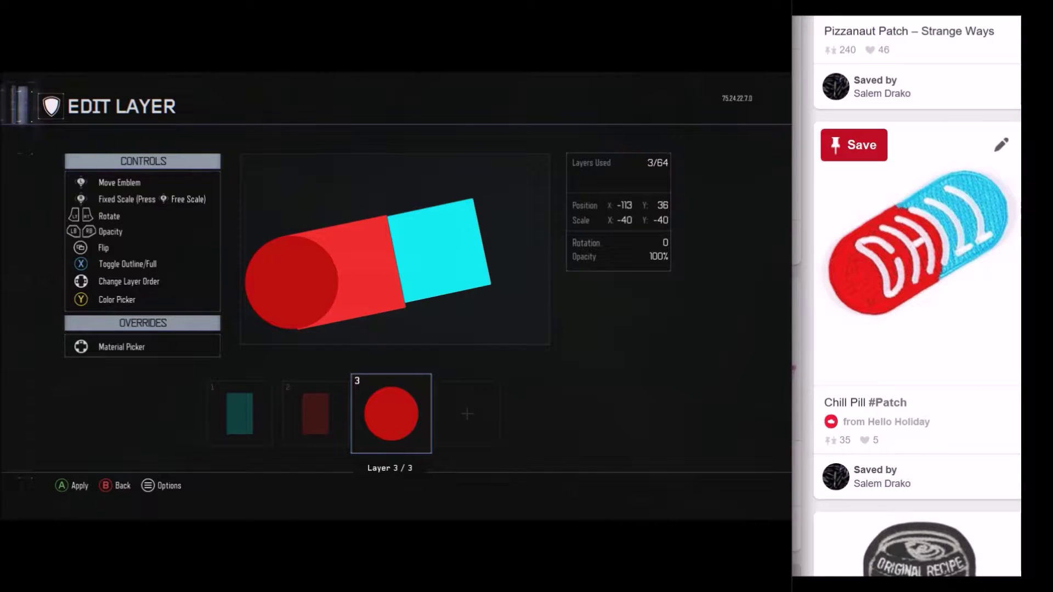
key(Right)
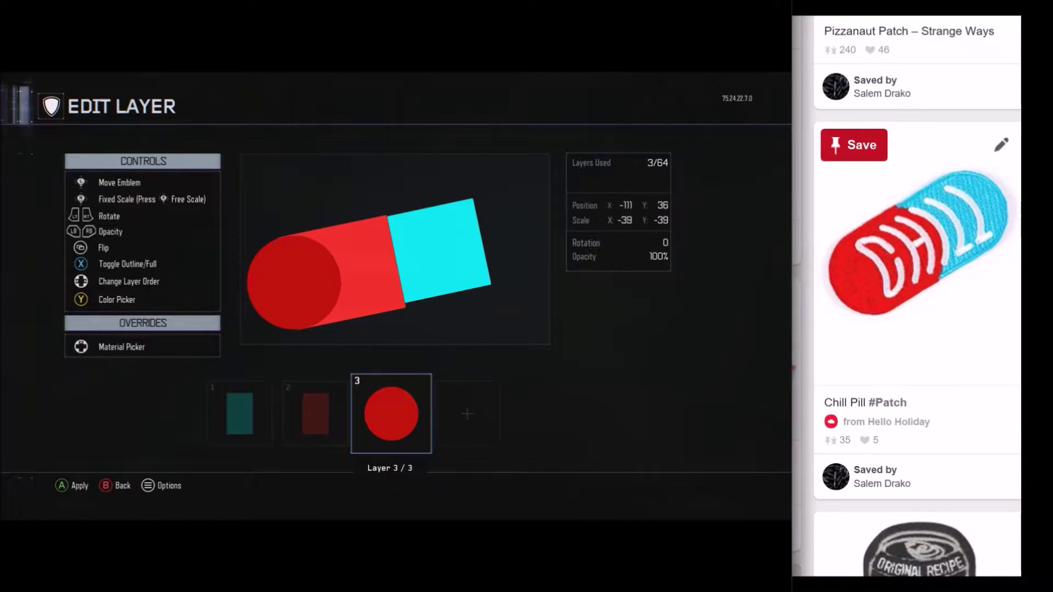
key(Right)
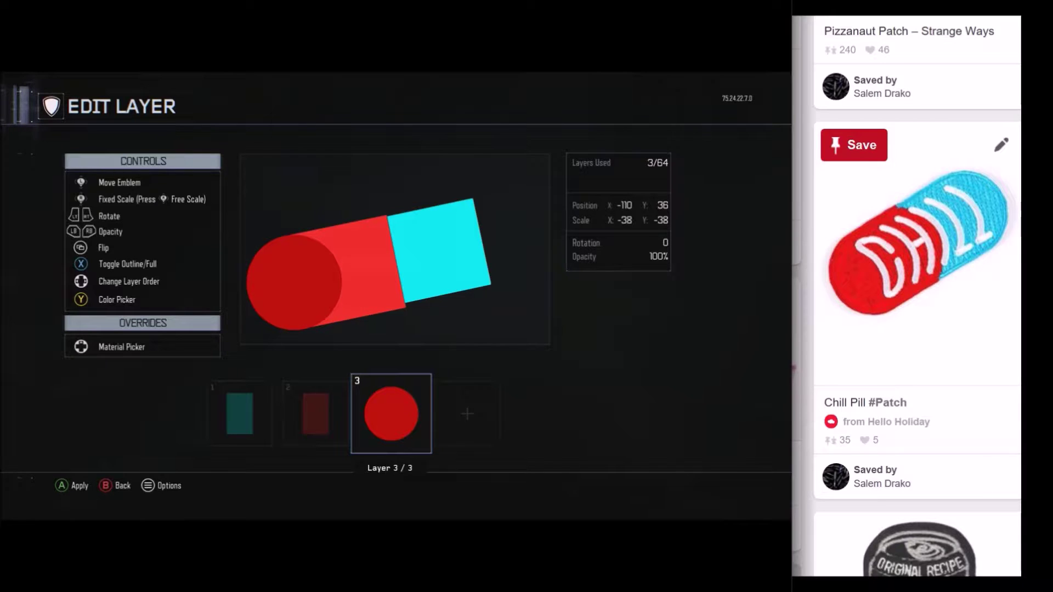
- Recolor the circle the same lighter solid red as the rectangle and apply the layer
key(y)
key(Down)
key(Down)
key(Down)
key(Down)
key(Down)
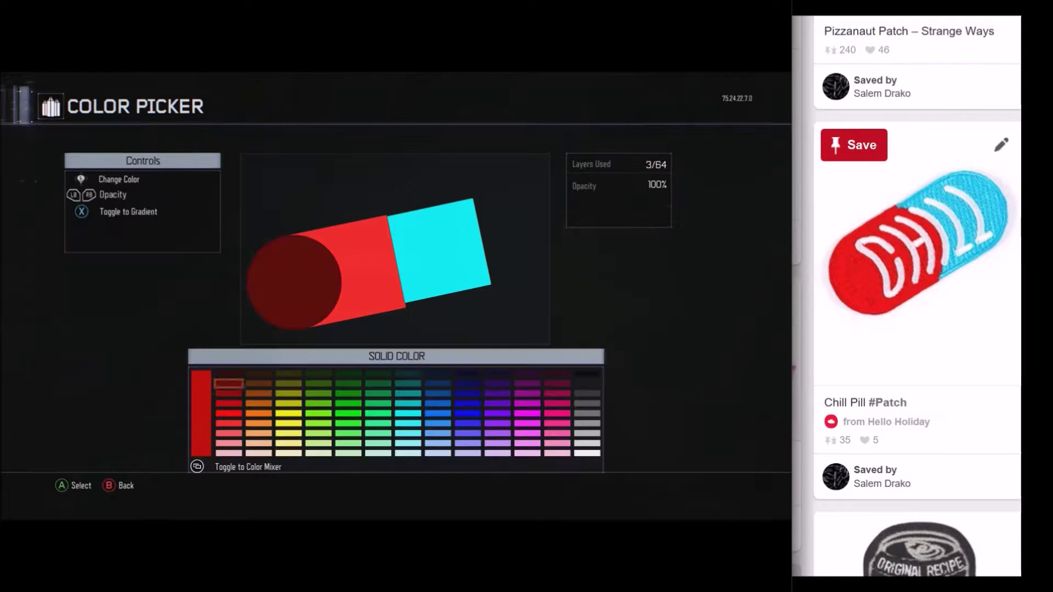
key(a)
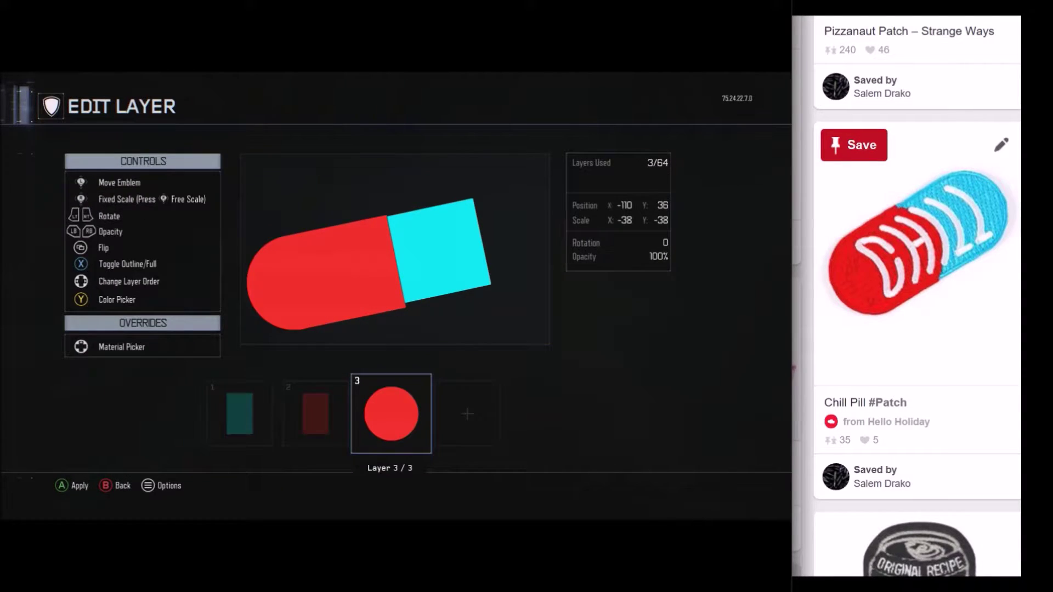
key(a)
- Add the Round Square decal as a fourth layer for a temporary background
key(Right)
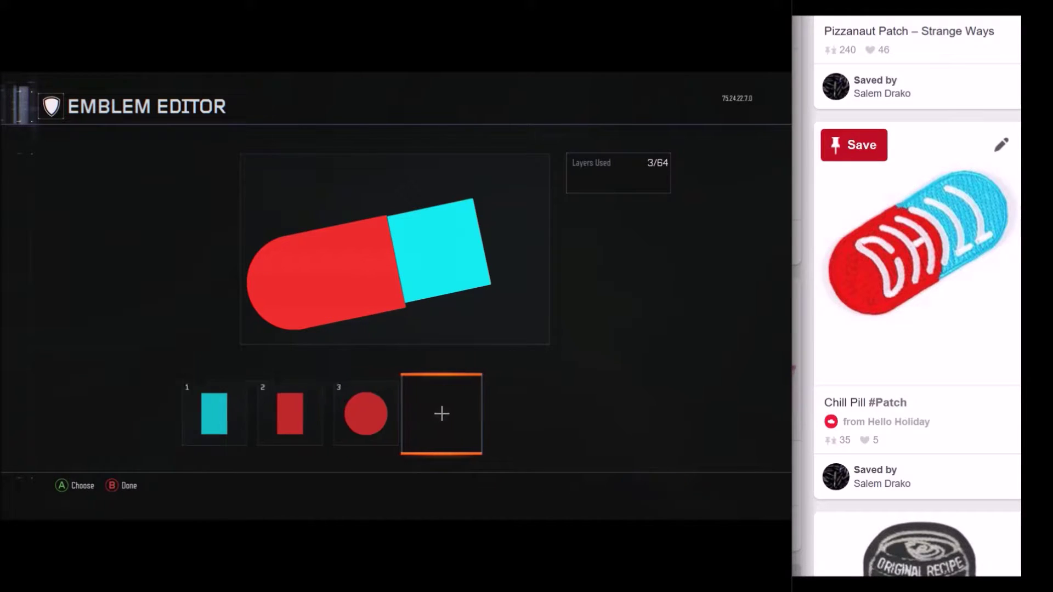
key(Return)
key(Right)
key(Tab)
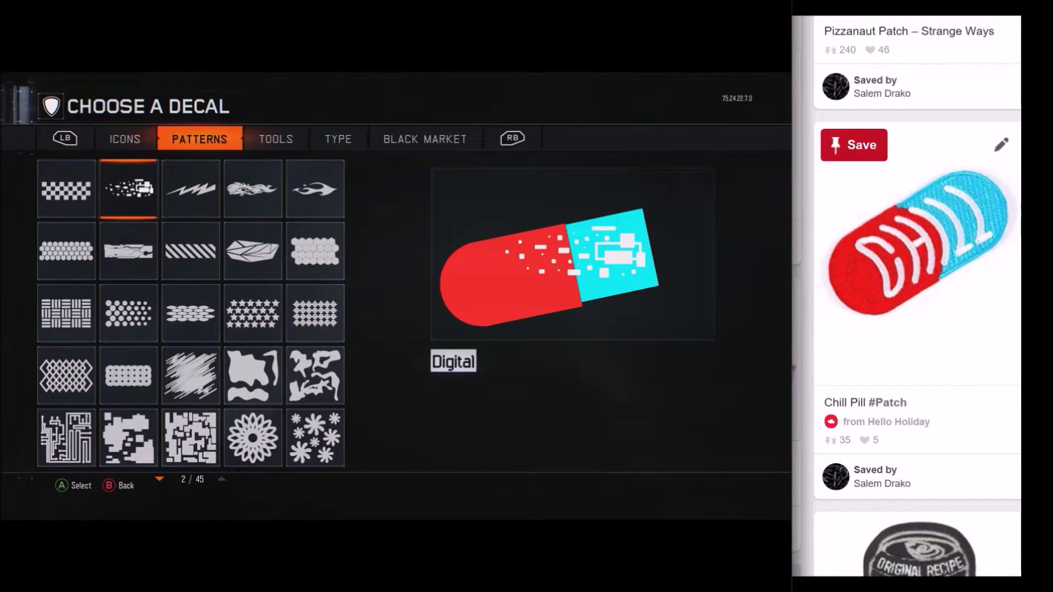
key(Tab)
key(Down)
key(Right)
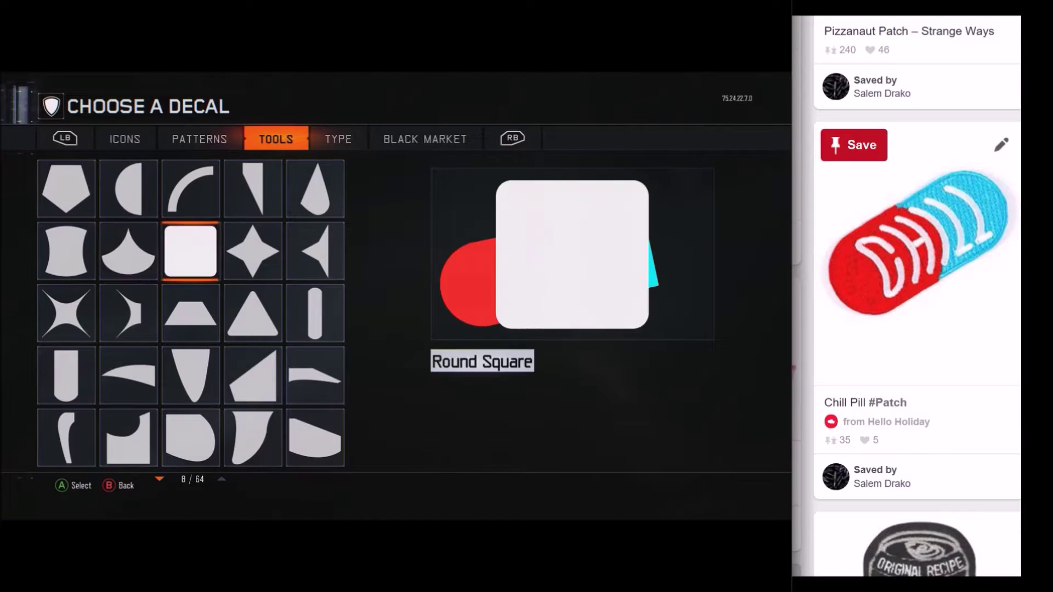
key(Return)
- Color the rounded square solid light orange
key(Right)
key(Down)
key(Down)
key(Down)
key(Down)
key(Down)
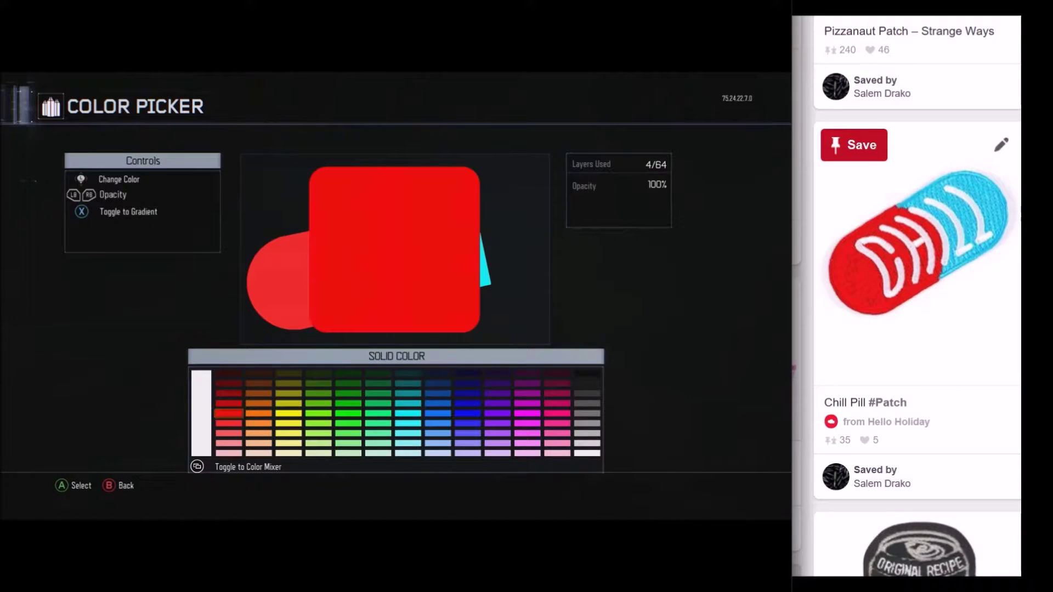
key(Right)
key(Down)
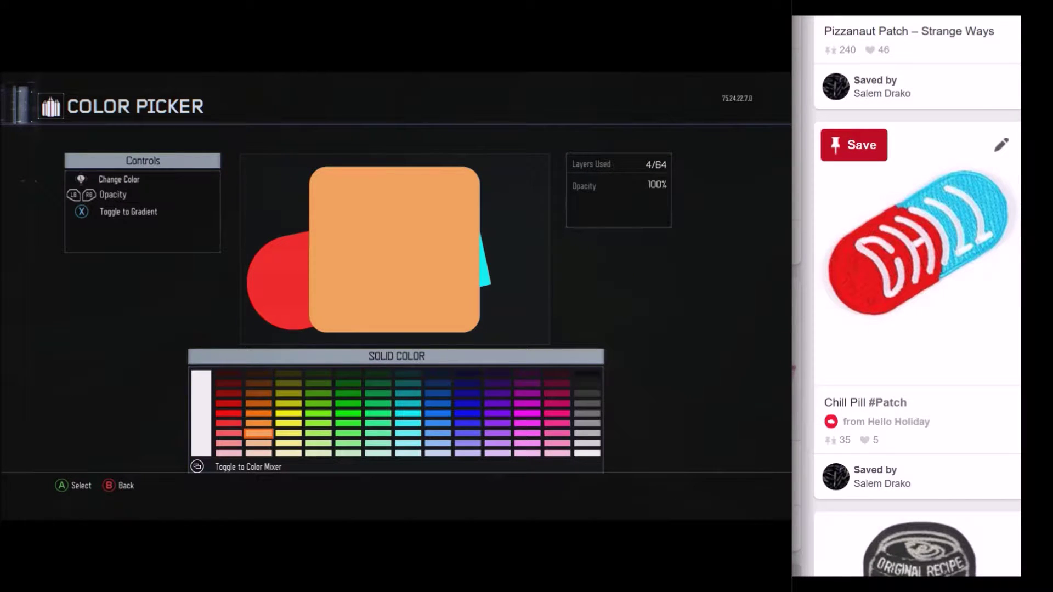
key(Return)
- Send the orange square behind all other layers and scale it to about 41 so it fills the canvas
key(Left)
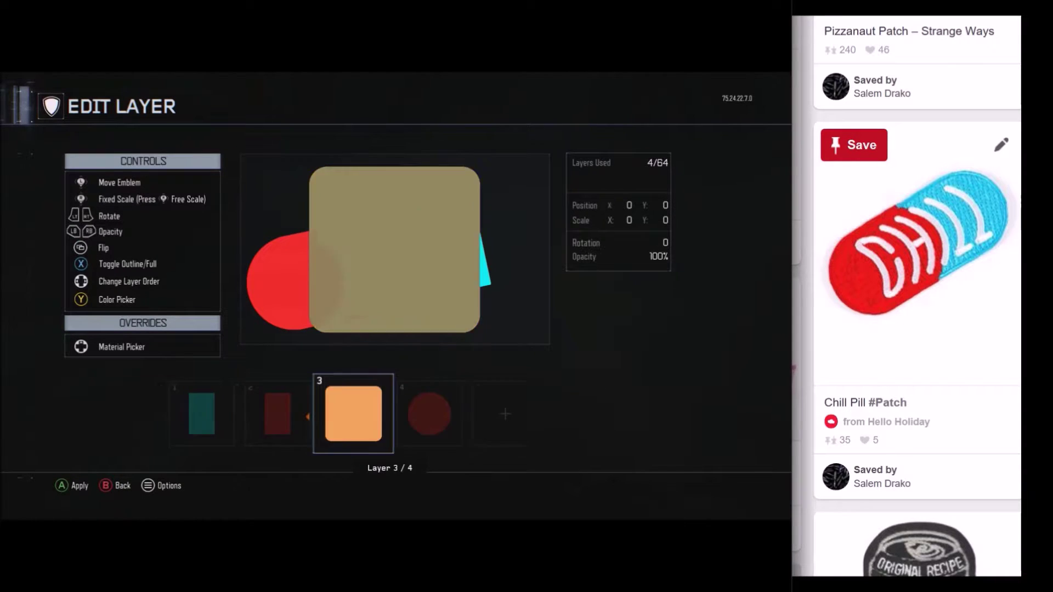
key(Left)
key(Left)
key(Up)
key(Up)
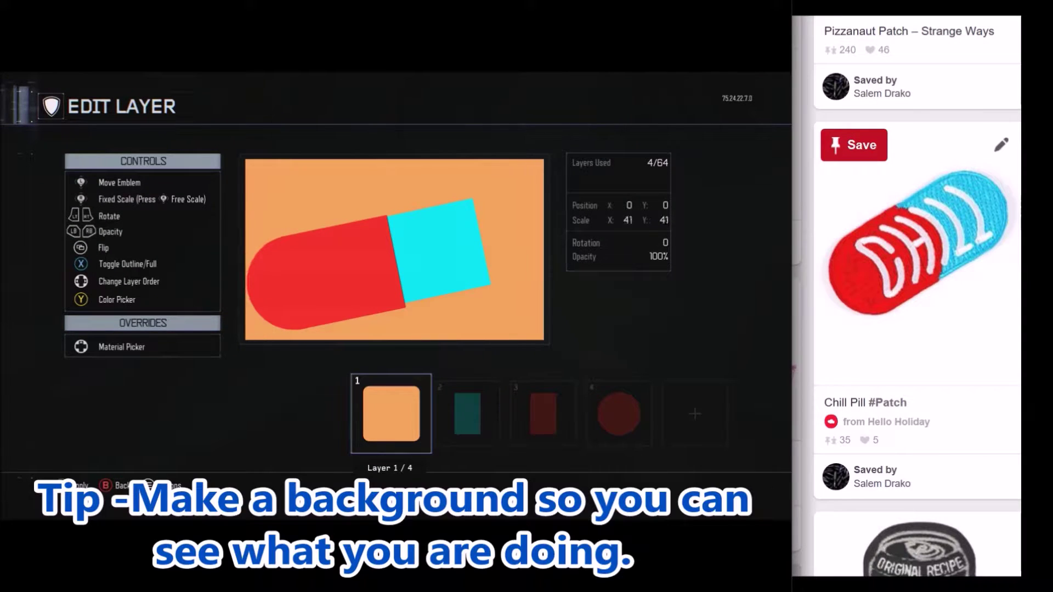
key(Return)
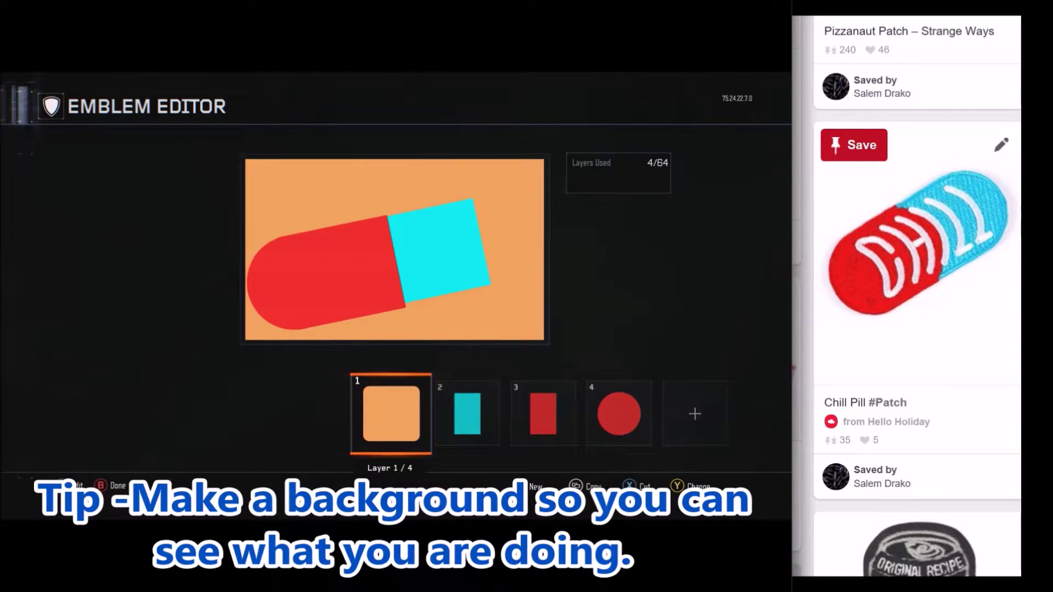
- Add another Full Circle decal as a fifth layer for the pill's blue end
key(Right)
key(Right)
key(Right)
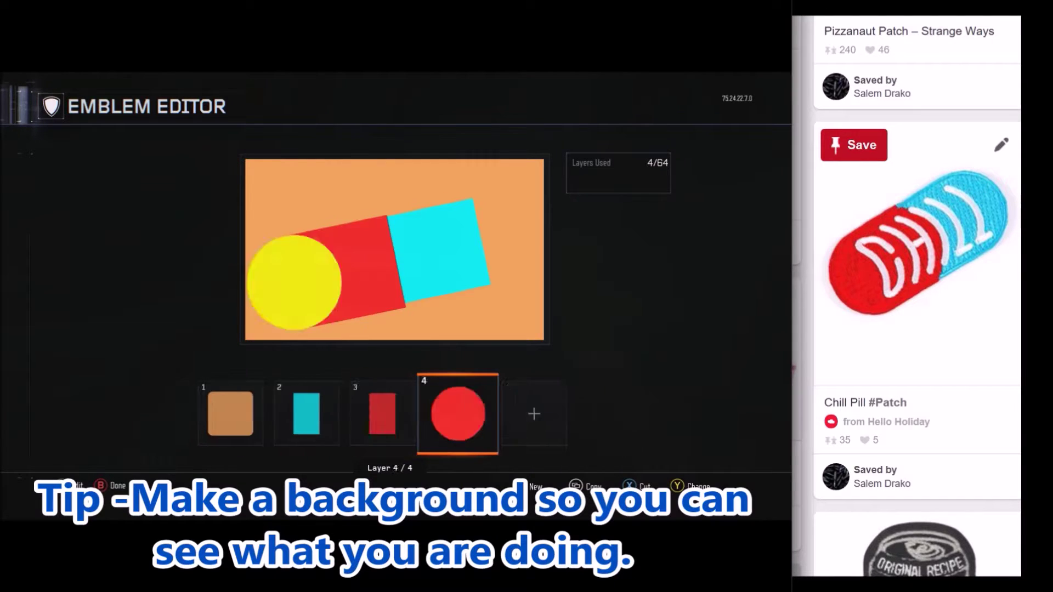
key(Right)
key(Return)
key(Tab)
key(Tab)
key(Down)
key(Down)
key(Down)
key(Down)
key(Down)
key(Down)
key(Down)
key(Down)
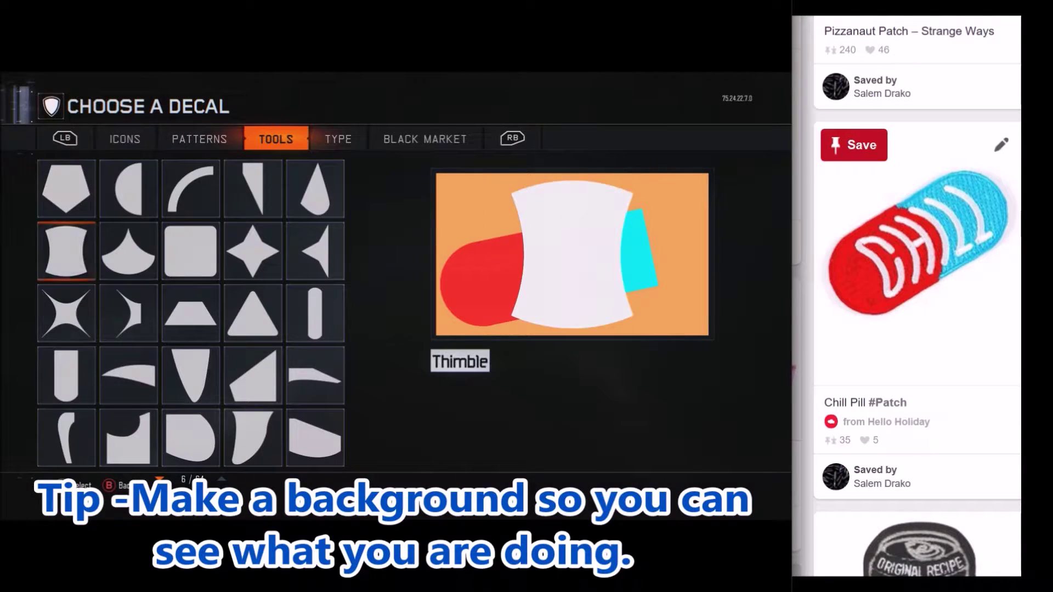
key(Return)
- Color the new circle bright cyan and fit it on the cyan rectangle's end at about X 87, Y -7, scale -43
key(y)
key(Right)
key(Right)
key(Right)
key(Right)
key(Right)
key(Right)
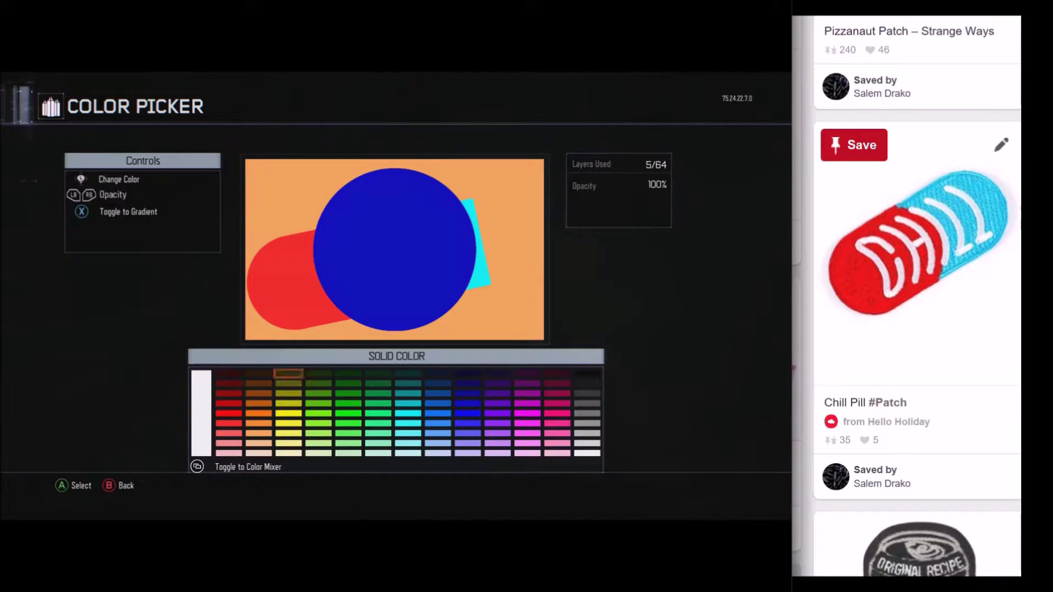
key(Down)
key(Down)
key(Down)
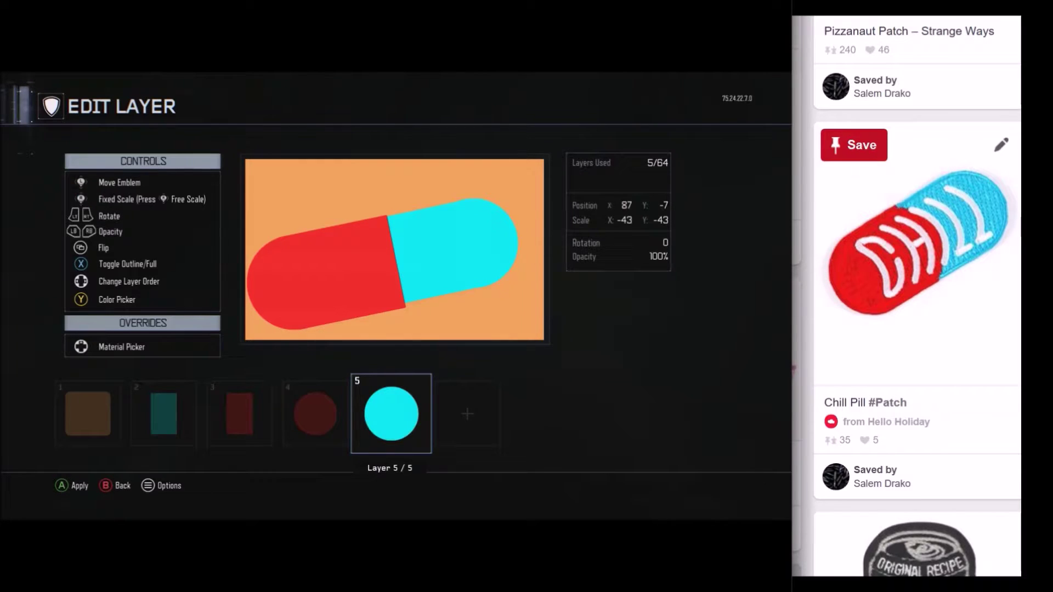
key(Escape)
key(Right)
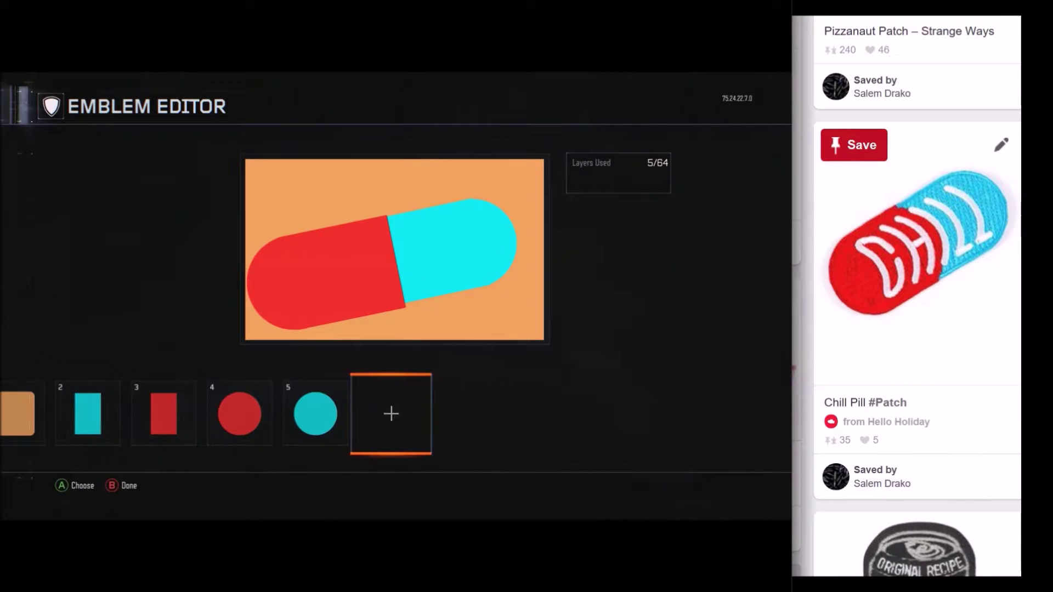
key(Return)
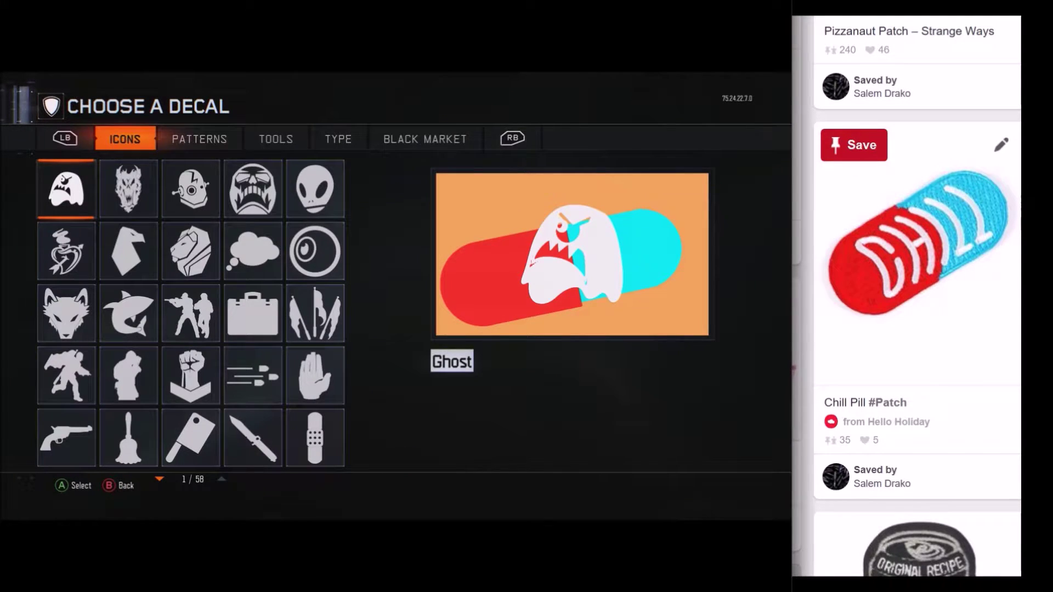
key(e)
key(e)
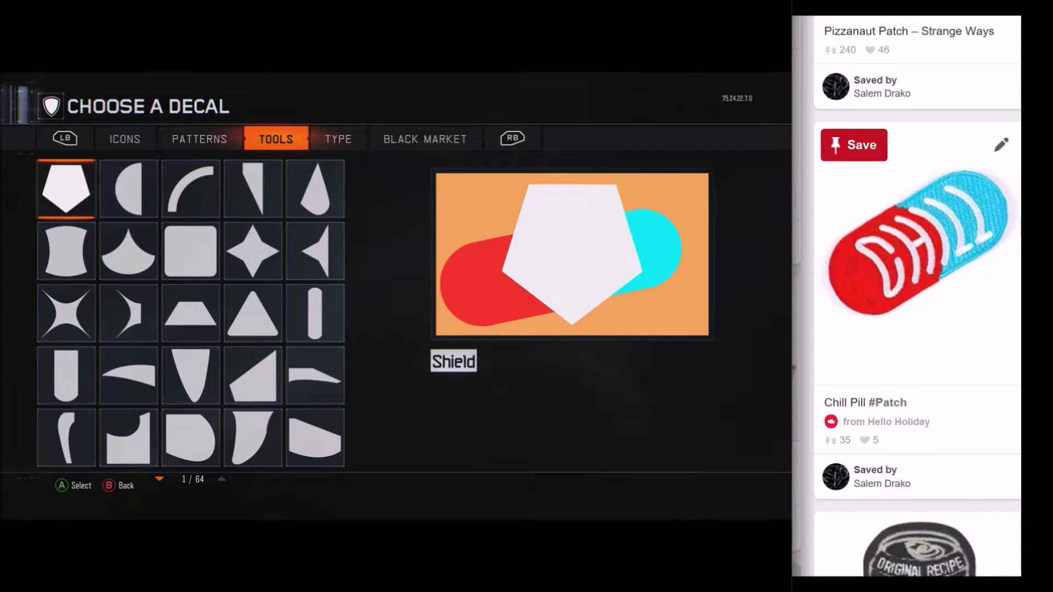
key(Down)
key(Down)
key(Down)
key(Down)
key(Down)
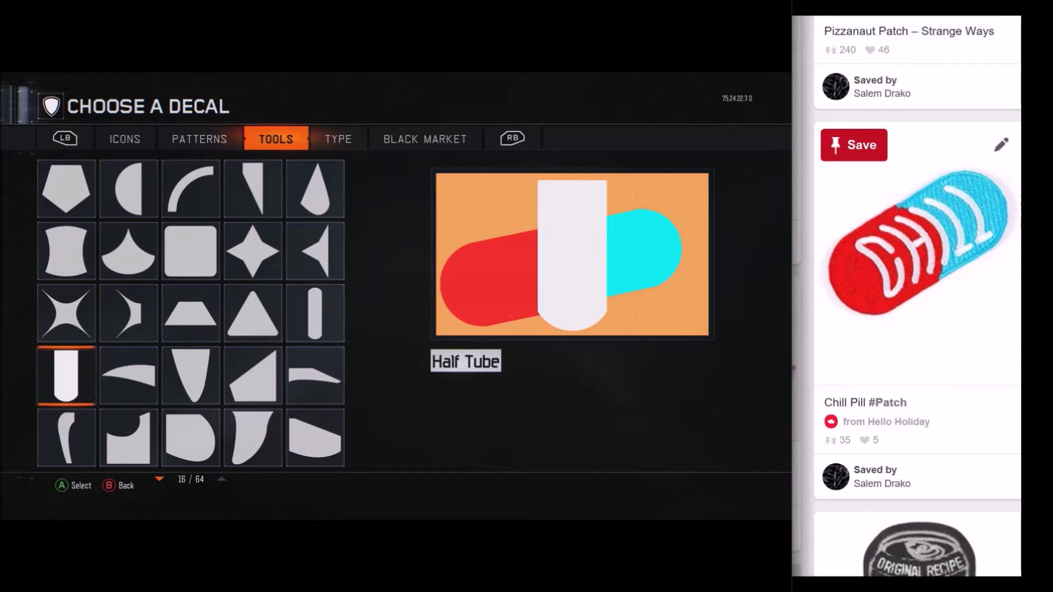
key(Down)
key(Down)
key(Down)
key(Down)
key(Down)
key(Down)
key(Down)
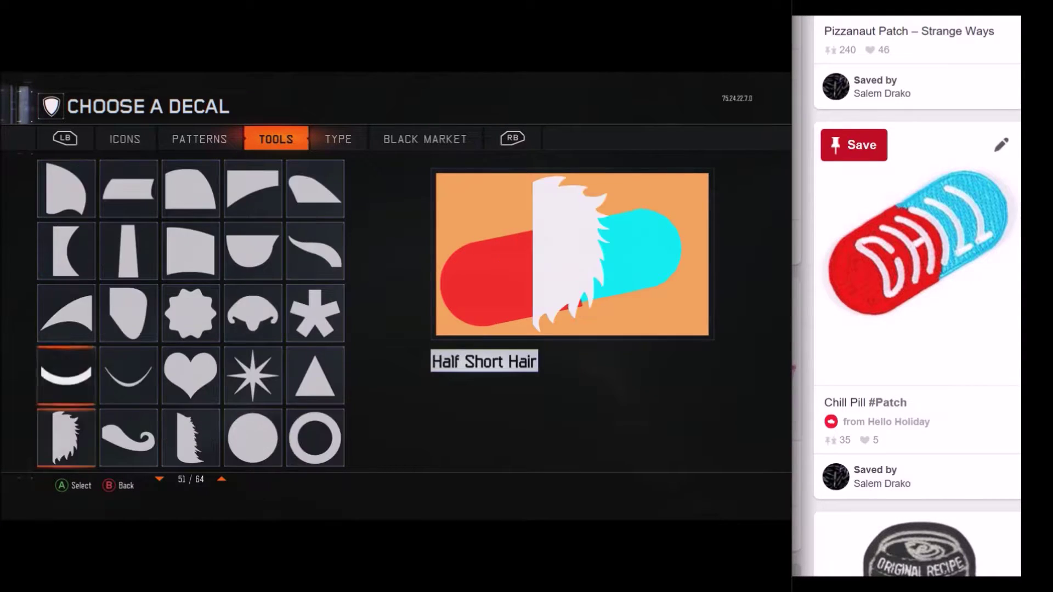
key(Up)
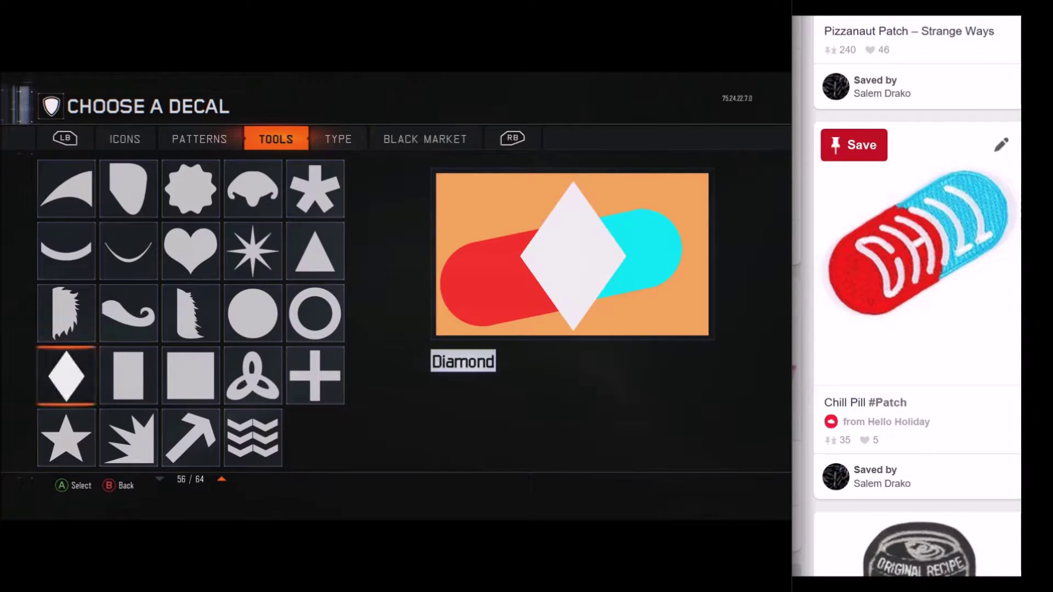
key(Right)
key(a)
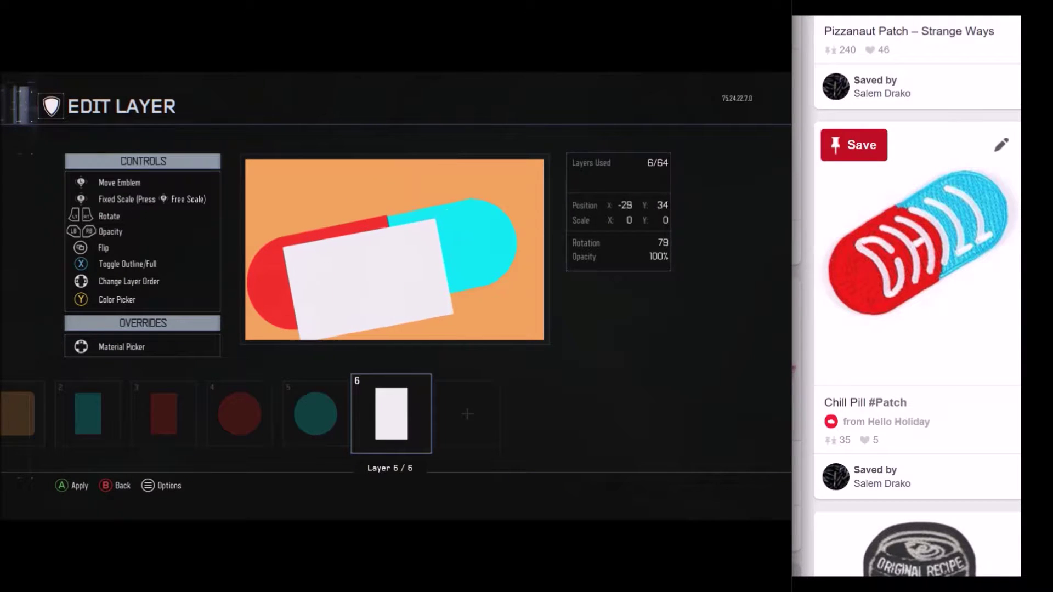
key(a)
key(x)
- Copy the red rectangle layer, paste it as a sixth layer on top, and open the copy for editing
key(Left)
key(Left)
key(Left)
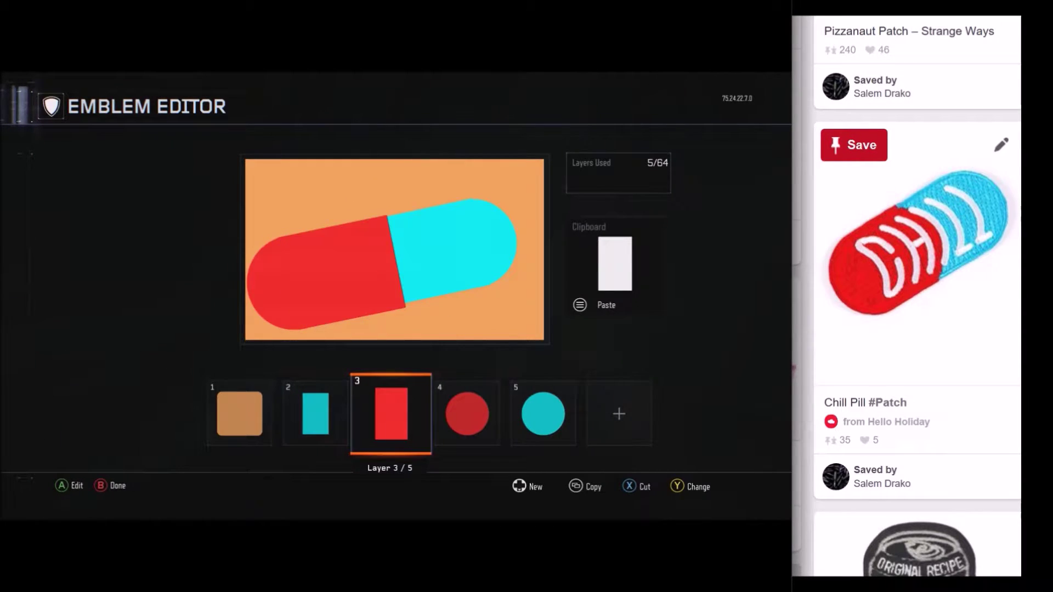
key(c)
key(Right)
key(Right)
key(v)
key(a)
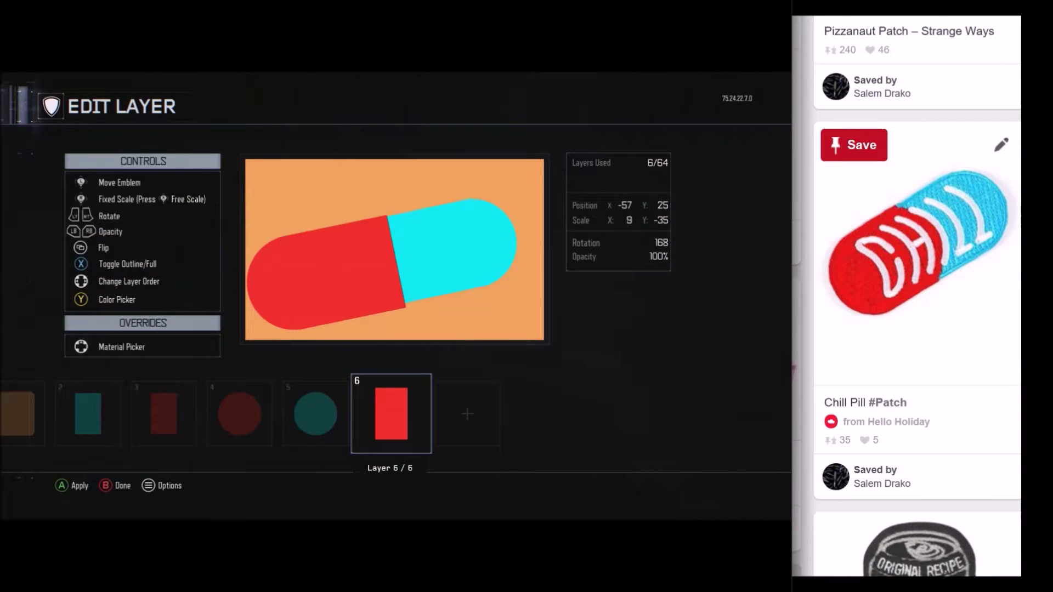
- Color the copied rectangle solid white
key(y)
key(Right)
key(Right)
key(Right)
key(Right)
key(Right)
key(Right)
key(Right)
key(Right)
key(Right)
key(Right)
key(Right)
key(Right)
key(Right)
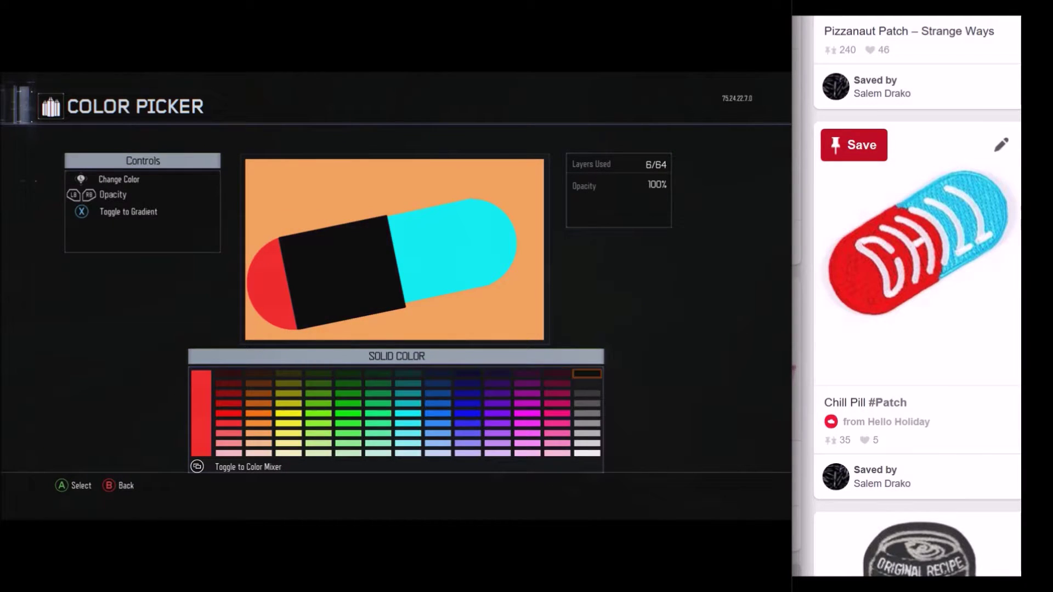
key(Down)
key(Down)
key(Down)
key(Down)
key(Down)
key(Down)
key(Down)
key(Down)
key(a)
- Flatten the white rectangle into a highlight strip along the red half's upper edge, about X -61, Y -4, scale X 11, Y -140
key(r)
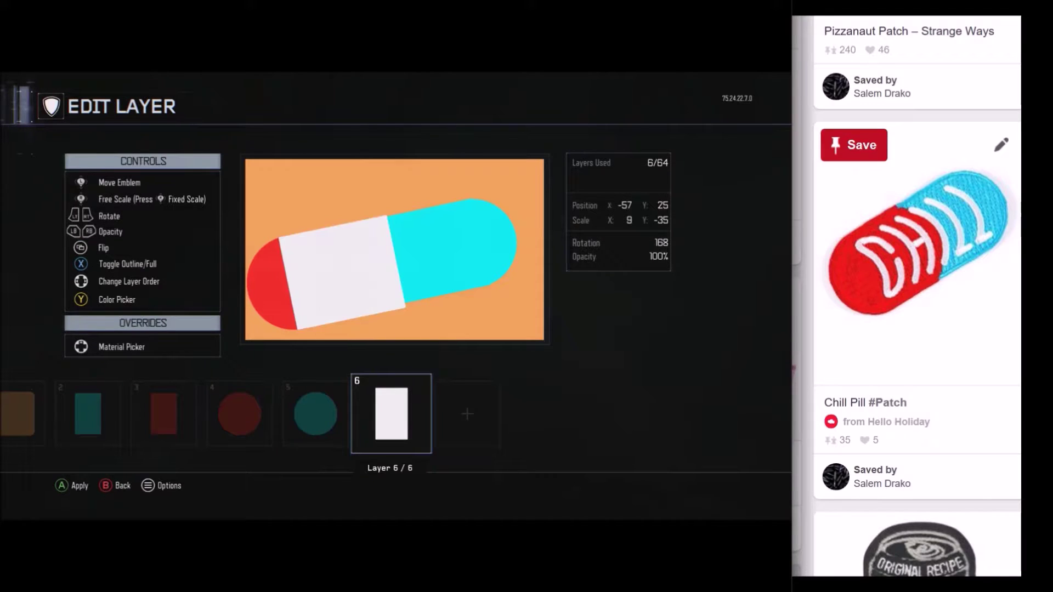
key(Down)
key(Right)
key(Up)
key(Left)
key(Right)
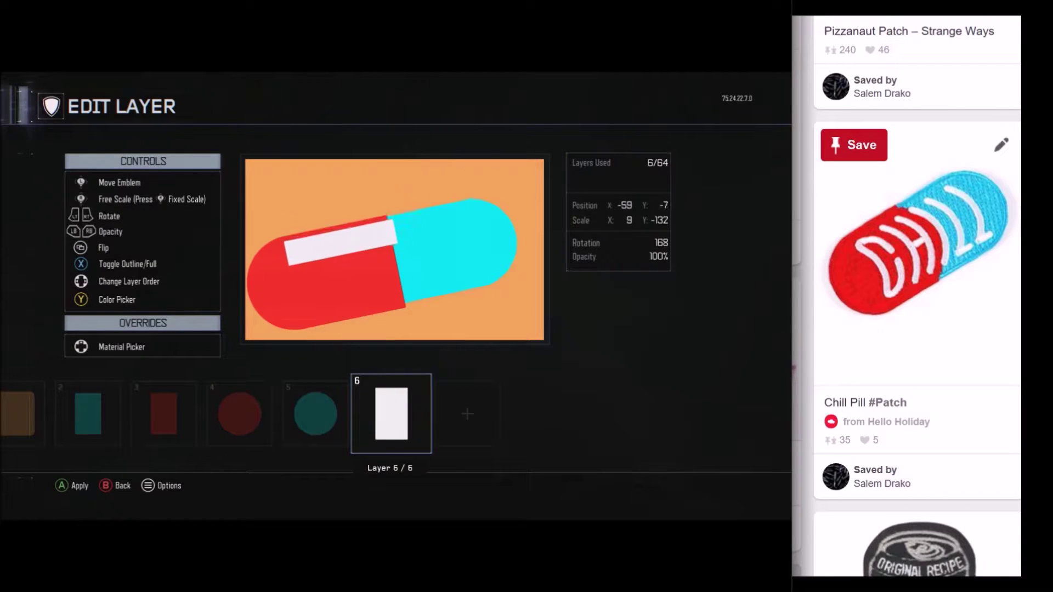
key(Left)
key(Right)
key(Down)
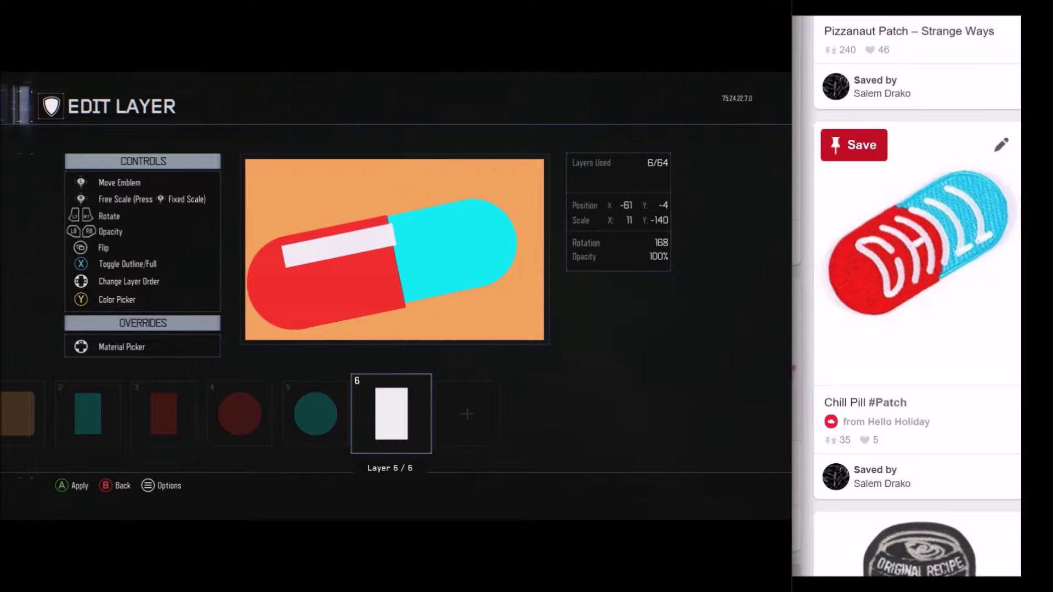
key(Right)
key(Right)
key(Right)
key(Right)
key(Right)
key(Right)
key(Right)
key(Right)
key(Down)
key(Down)
key(Down)
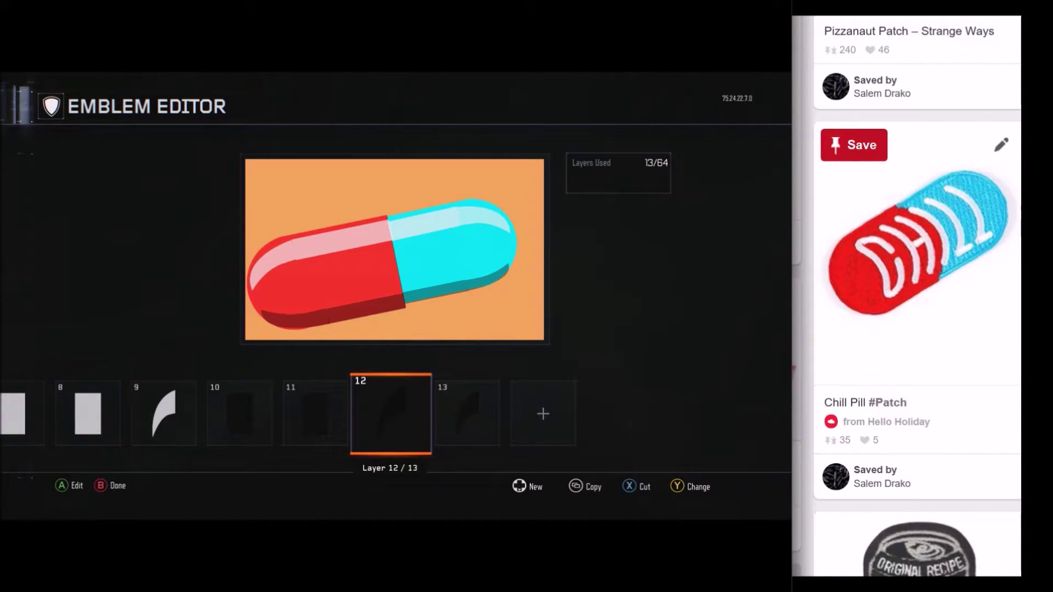
- Add a Letter C decal as layer 14, above the pill's highlights and shadows
key(Right)
key(Right)
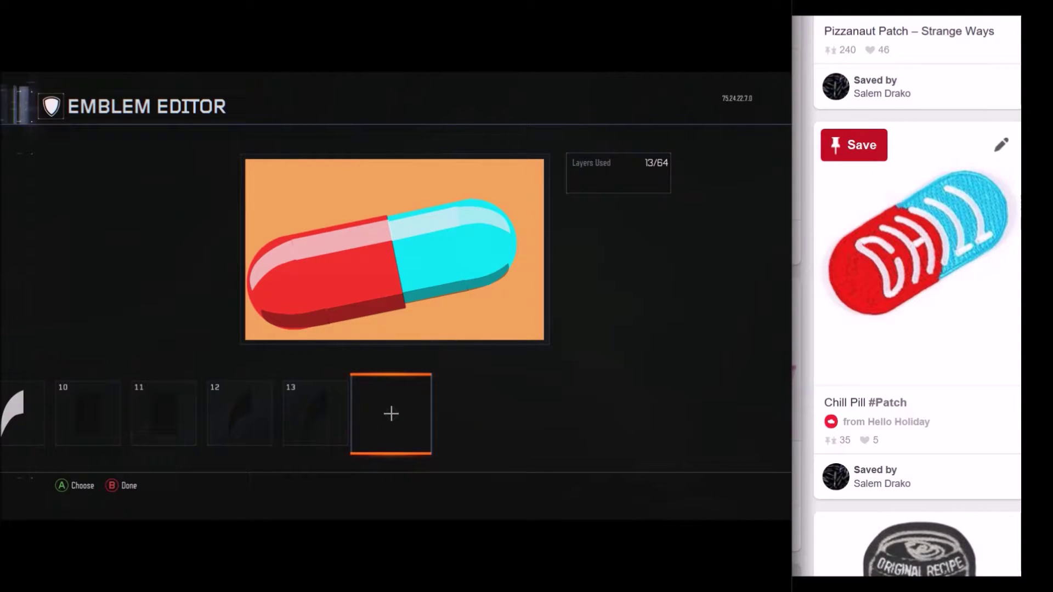
key(Return)
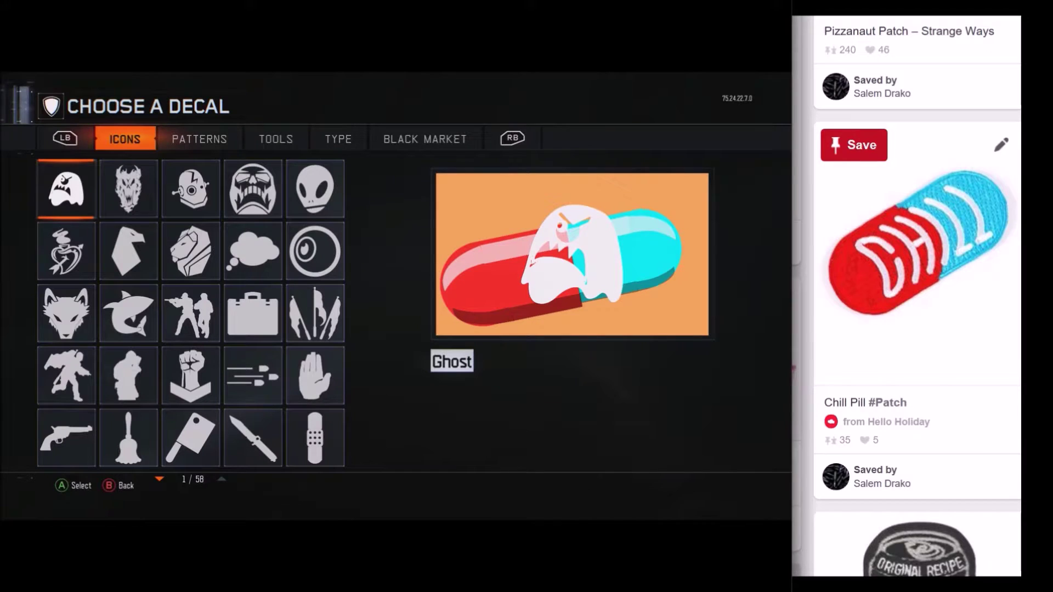
key(e)
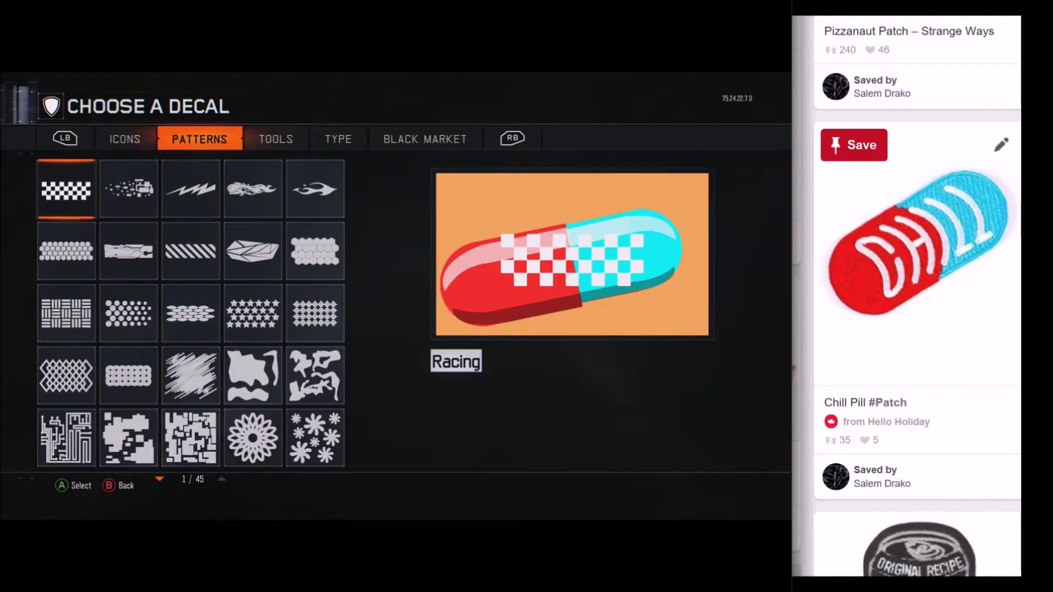
key(e)
key(e)
key(Right)
key(Right)
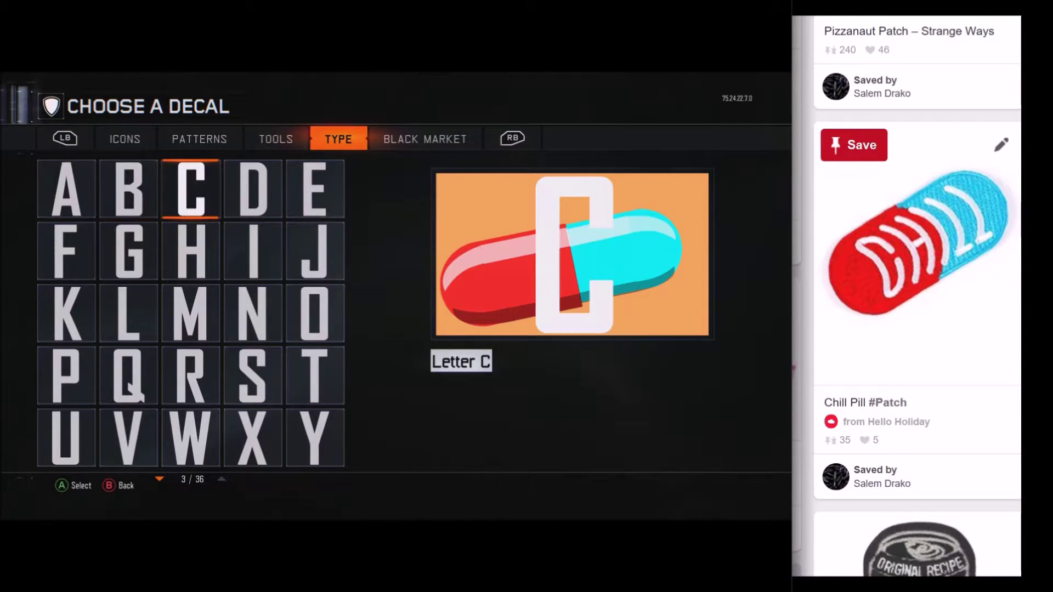
key(Return)
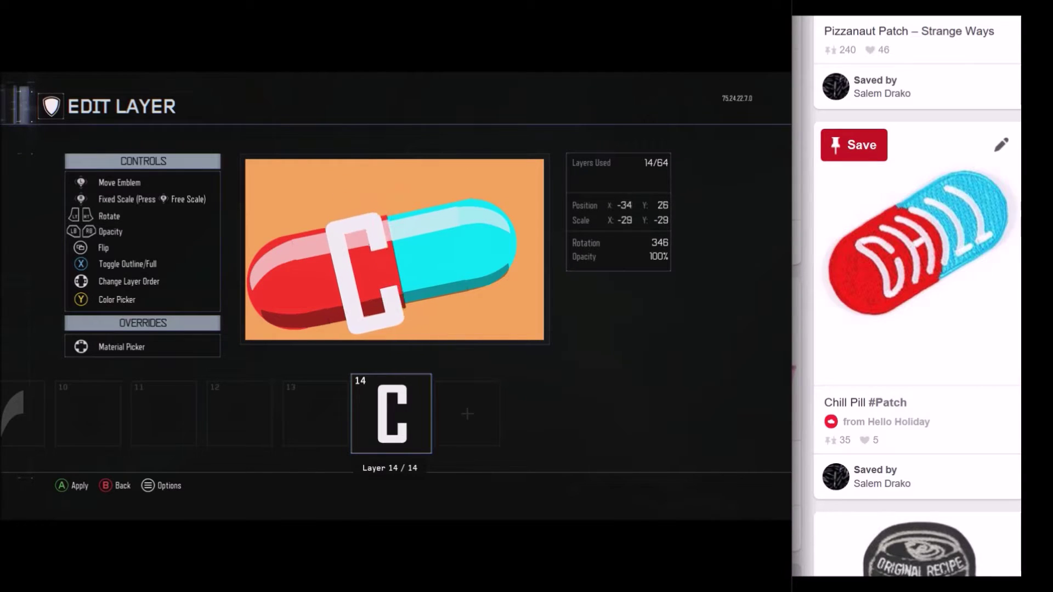
- Shrink the letter C to scale -62 and place it on the red half at about X -87, Y 31
key(Left)
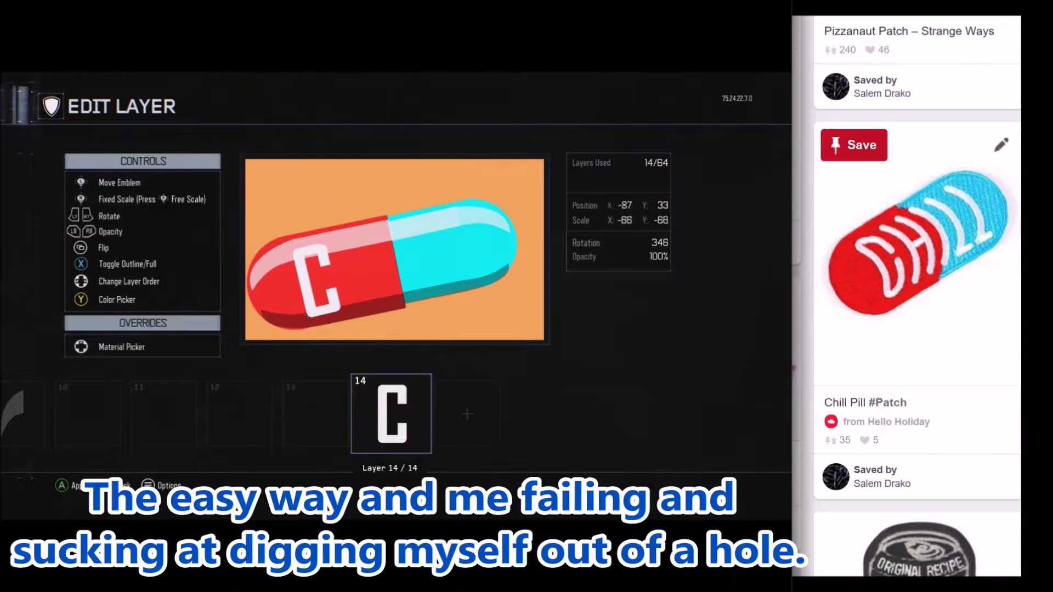
key(Up)
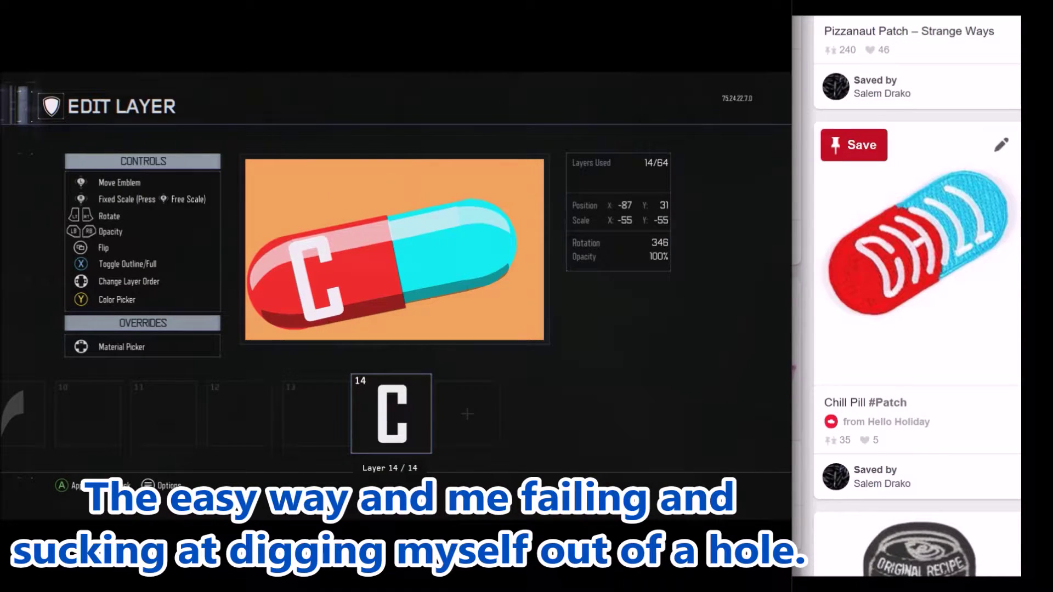
key(Down)
key(Return)
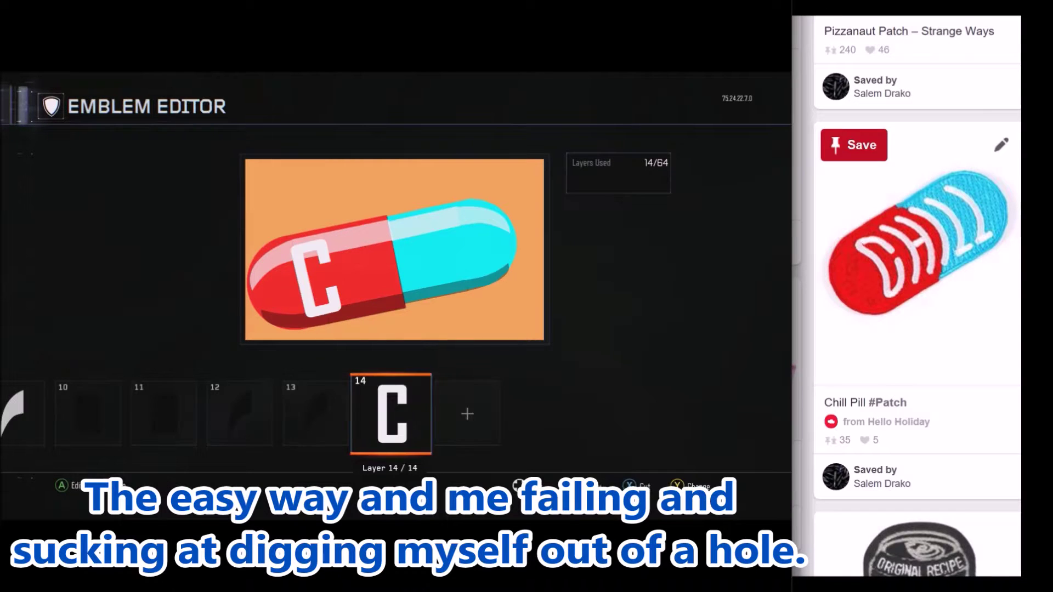
- Copy the letter C layer and paste four duplicates of it
key(ctrl+c)
key(ctrl+v)
key(ctrl+v)
key(ctrl+v)
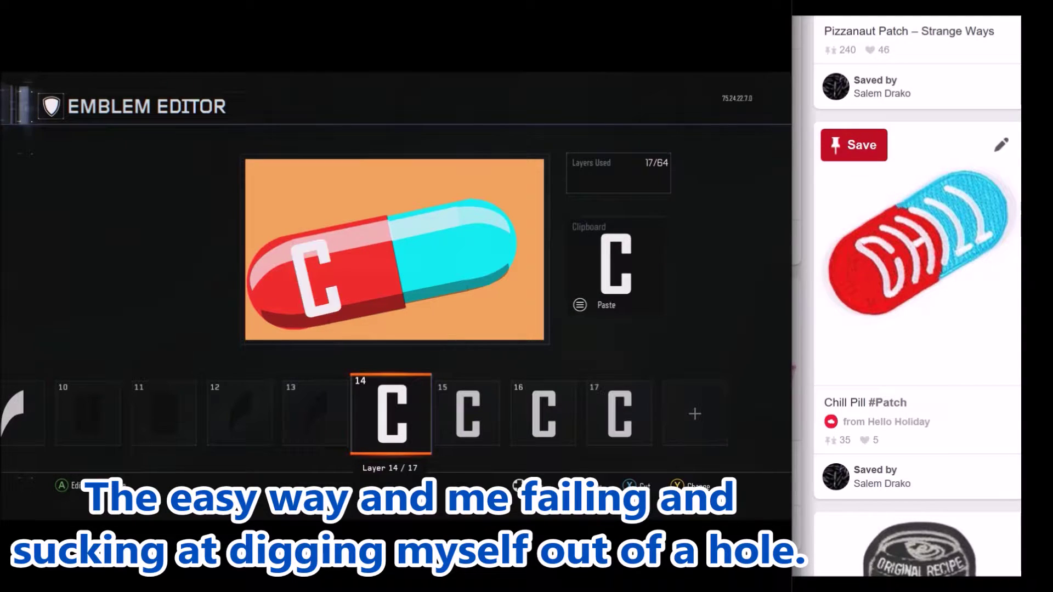
key(ctrl+v)
key(Escape)
key(Escape)
- Change the decal on layer 15 to Letter H
key(Right)
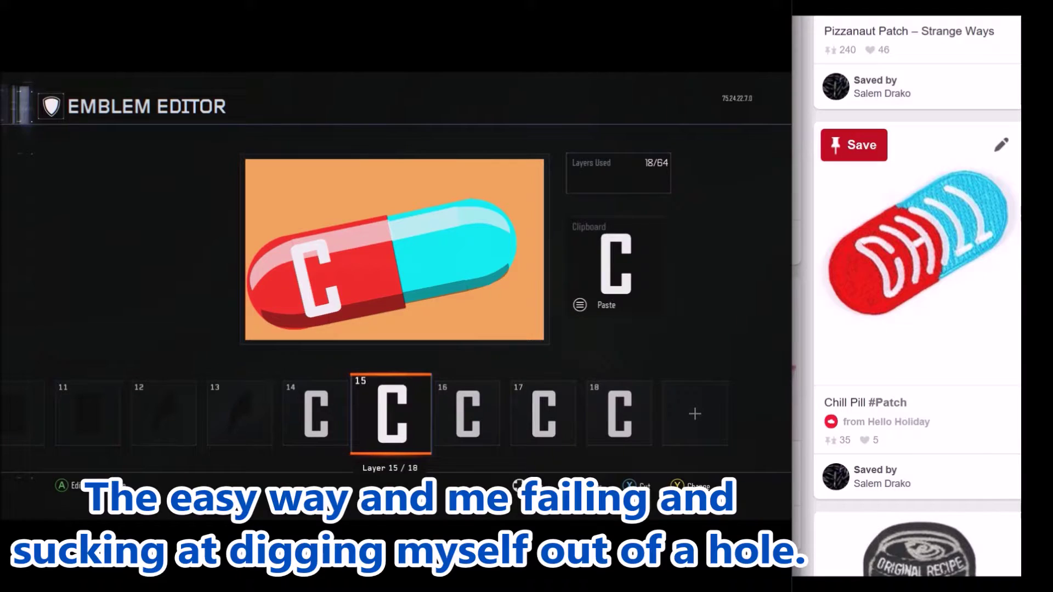
key(Return)
key(Down)
key(Left)
key(Return)
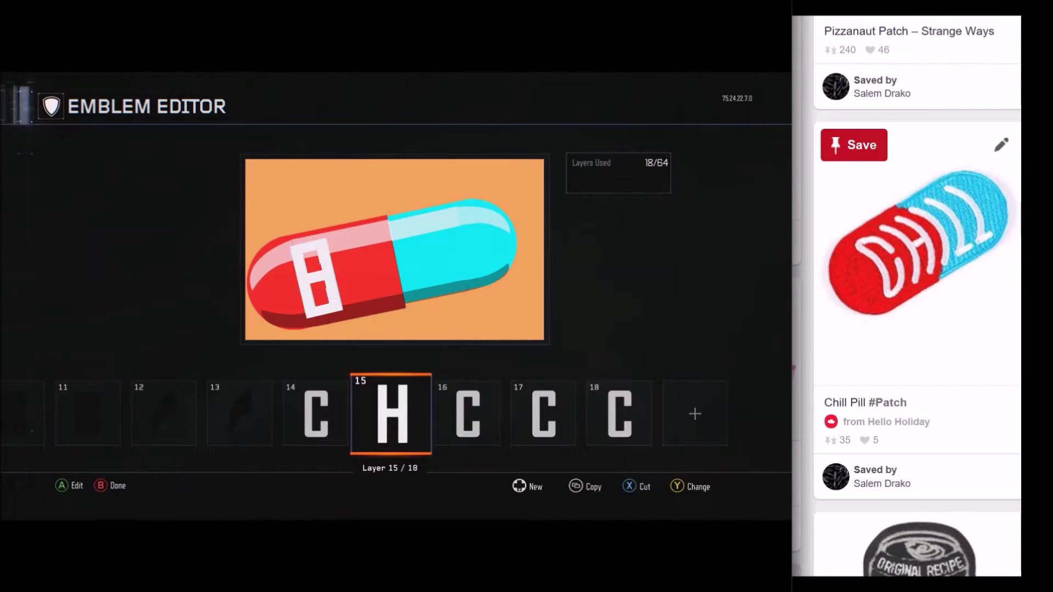
- Change the decal on layer 16 to Letter I
key(Right)
key(Return)
key(Right)
key(Right)
key(Down)
key(Left)
key(Return)
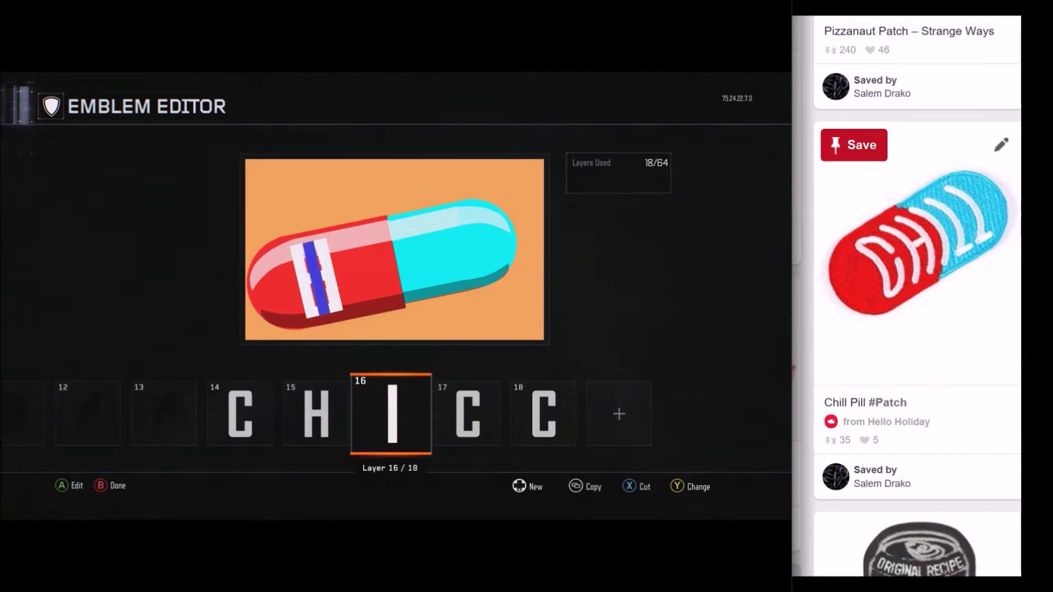
- Change the decal on layer 17 to Letter L
key(Right)
key(Return)
key(Down)
key(Down)
key(Down)
key(Left)
key(Up)
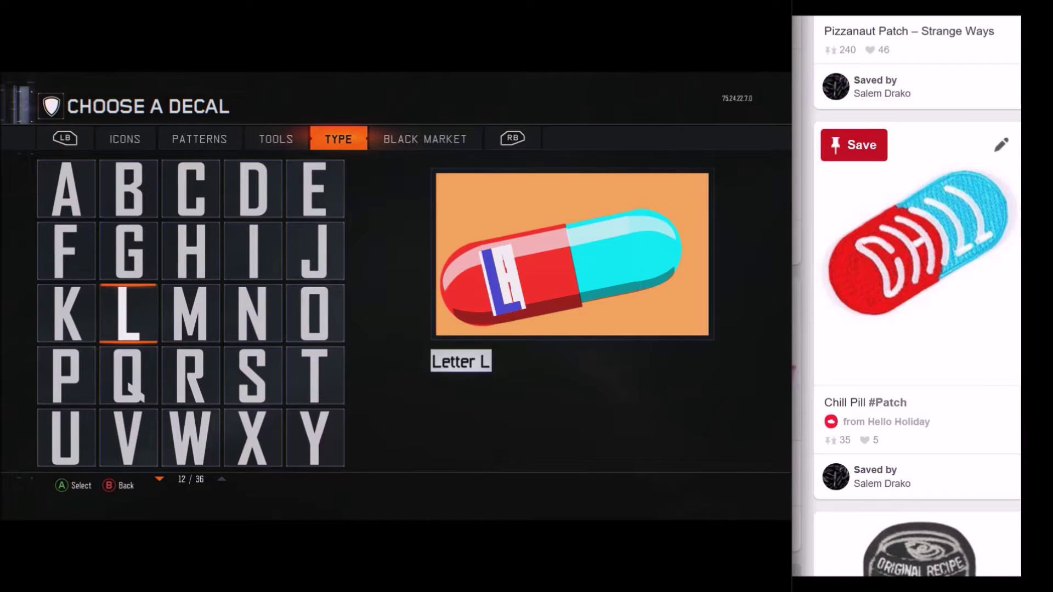
key(Return)
- Change the decal on layer 18 to Letter L, completing the word's set of letters
key(Right)
key(Return)
key(Down)
key(Down)
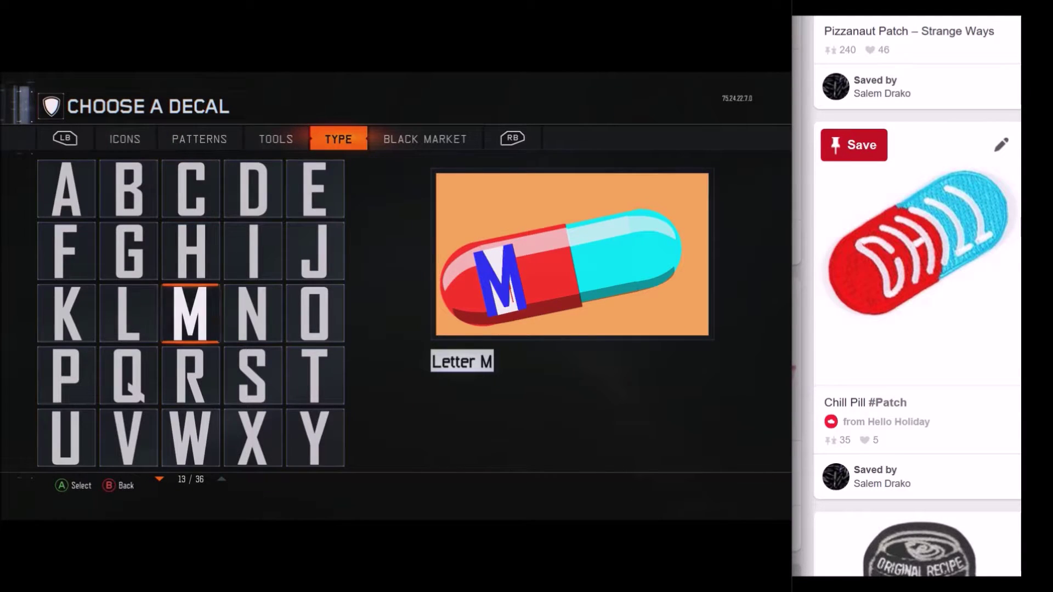
key(Left)
key(Return)
- Move the letter H beside the C, following the pill's tilt, to about X -42, Y 21
key(Left)
key(Left)
key(Left)
key(Return)
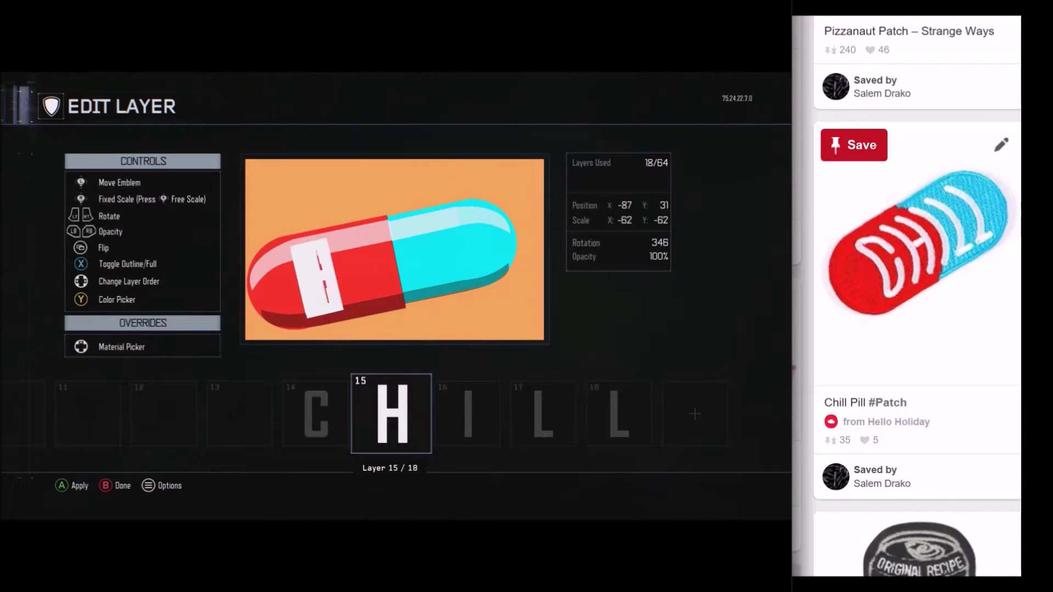
key(Right)
key(Right)
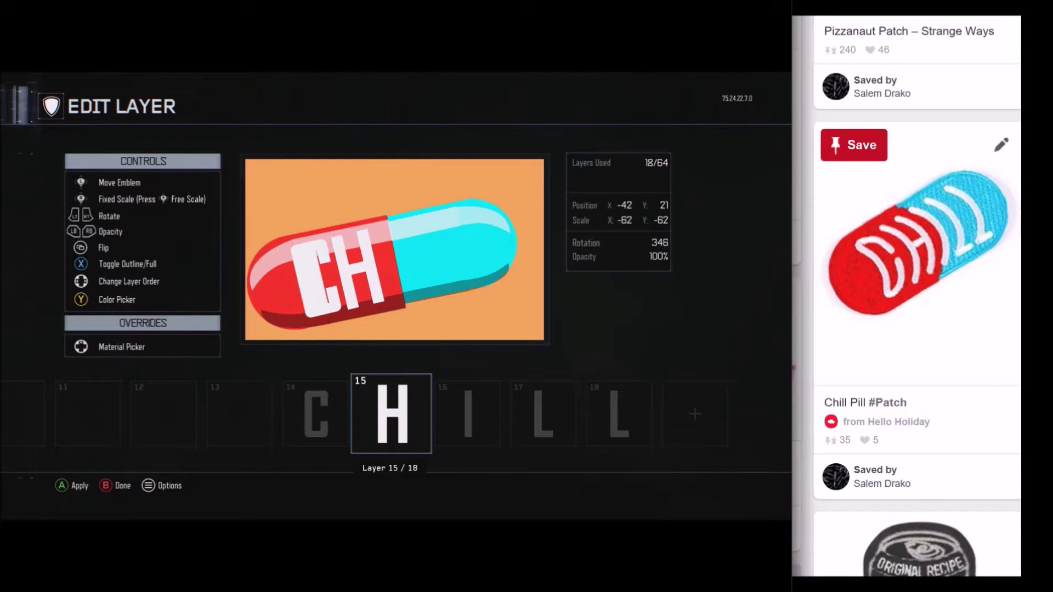
key(Return)
- Move the letter I along the pill's tilt to just after the H, near the red and blue seam
key(Right)
key(Return)
key(Right)
key(Right)
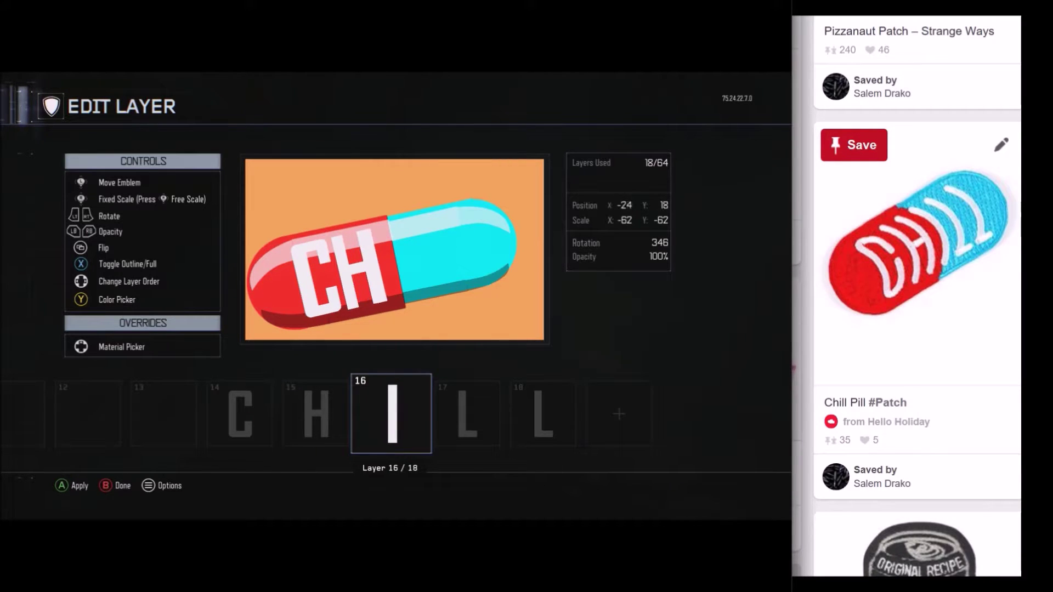
key(Escape)
- Move the first letter L onto the blue half after the I, at about X 34, Y 7
key(Right)
key(Return)
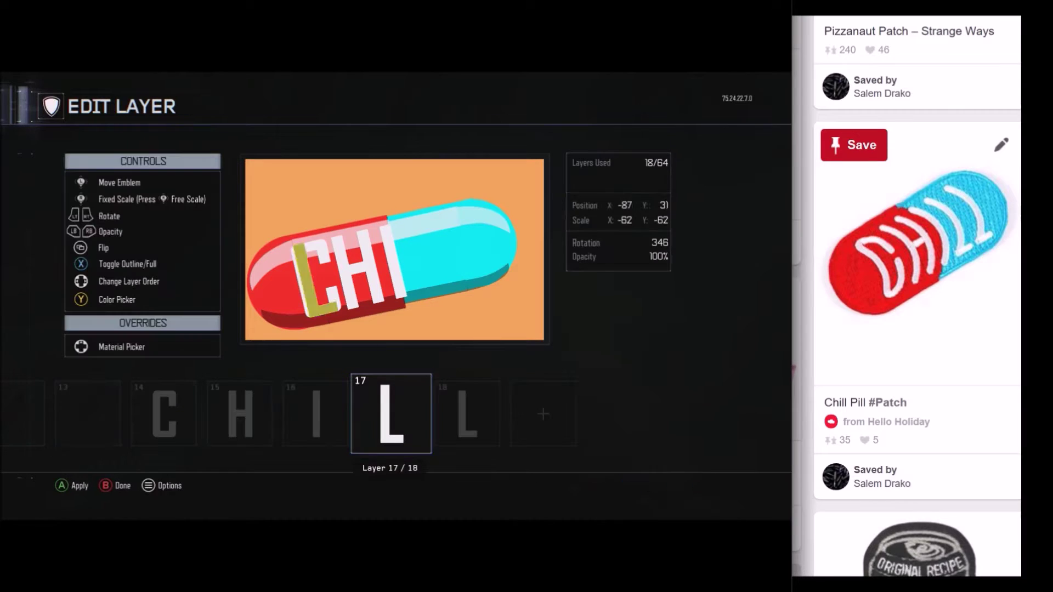
key(Right)
key(Right)
key(Right)
key(Right)
key(Right)
key(Right)
key(Right)
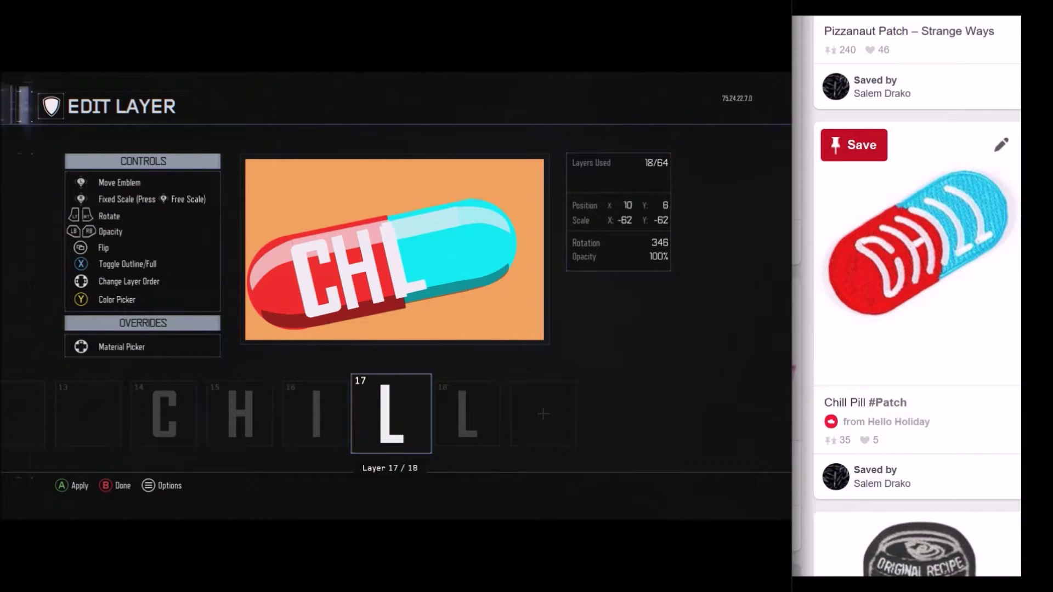
key(Left)
key(Left)
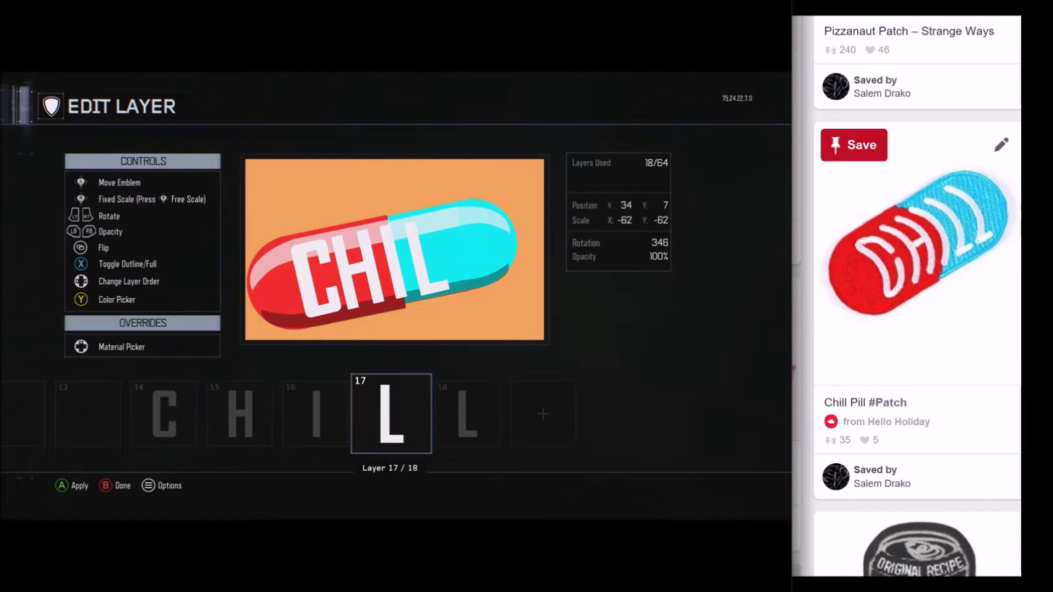
key(Escape)
- Move the second letter L along the pill's tilt to just after the first L, at about X 77, Y -4
key(Right)
key(Return)
key(Right)
key(Right)
key(Right)
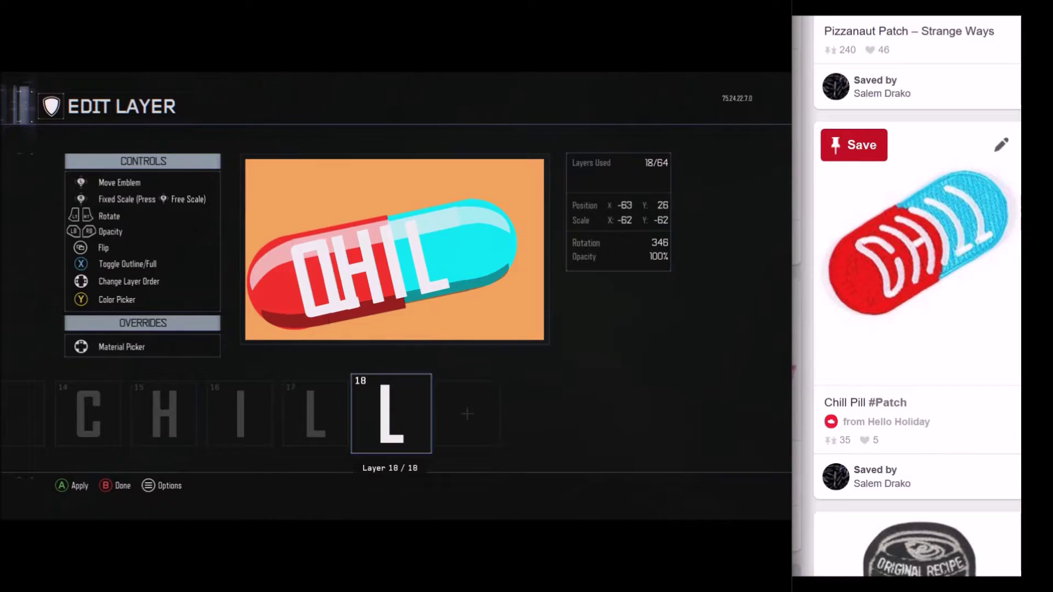
key(Right)
key(Right)
key(Right)
key(Right)
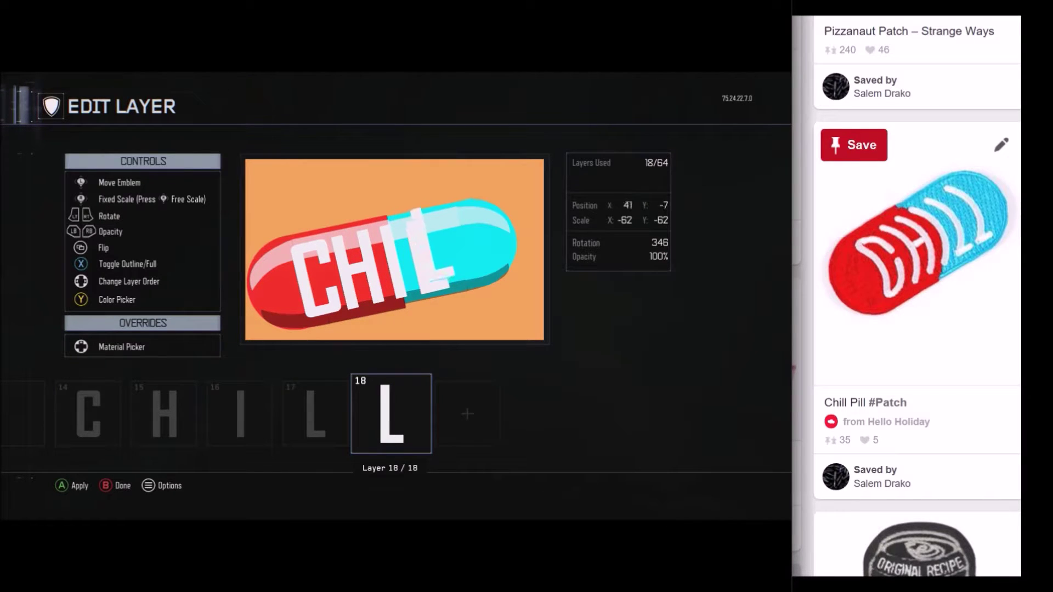
key(Right)
key(Down)
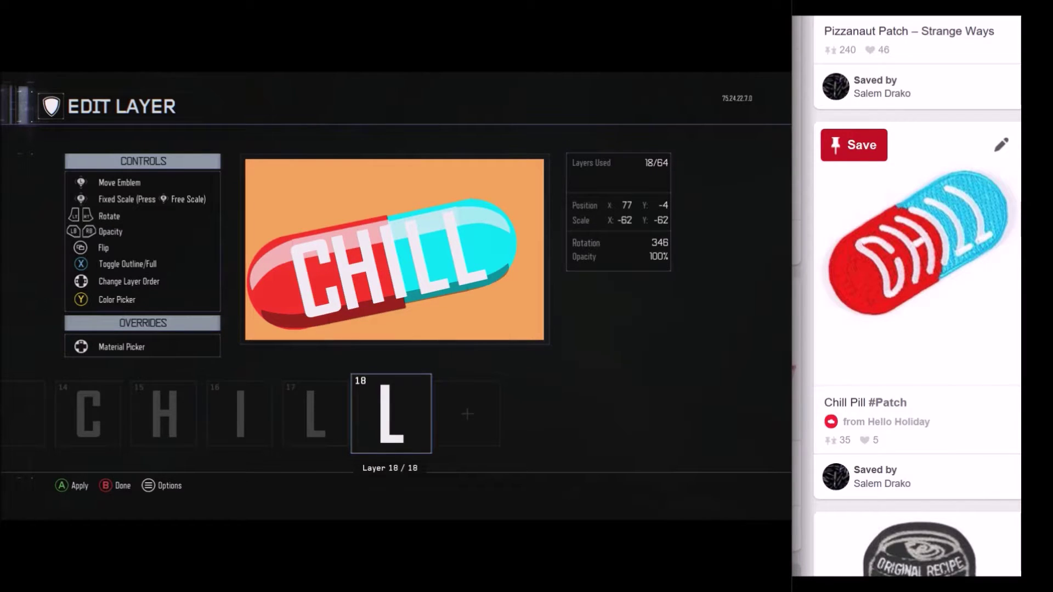
key(Escape)
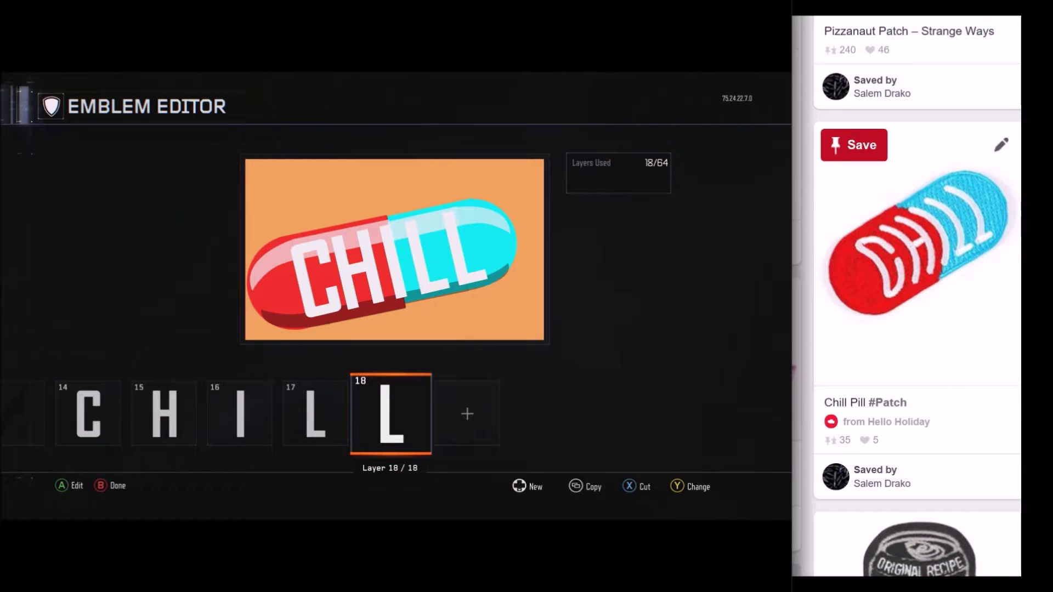
- Cut all five CHILL letter layers, 14 to 18, from the pill
key(Left)
key(Left)
key(Left)
key(Left)
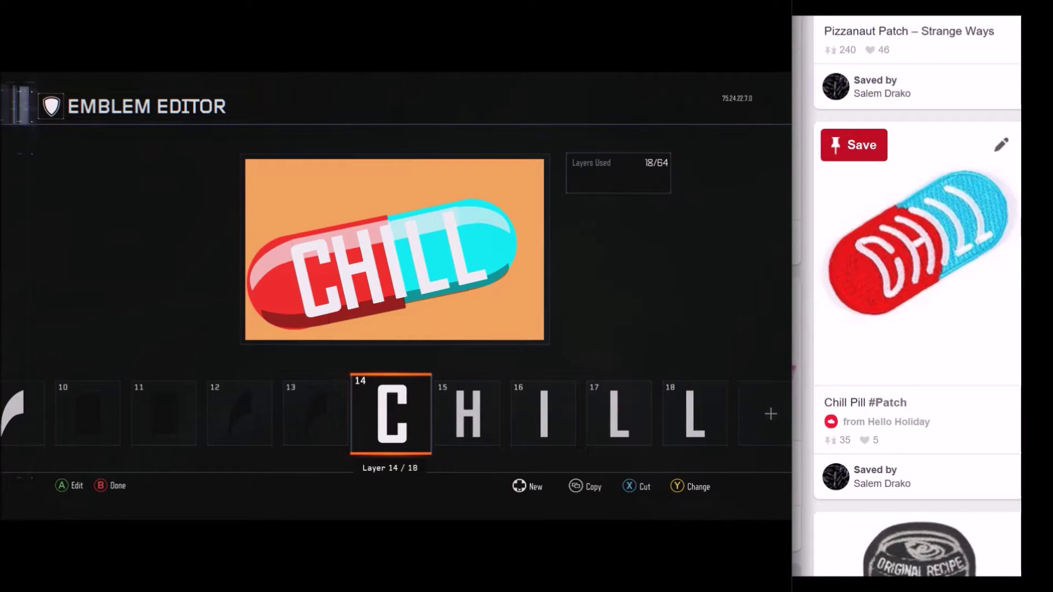
key(x)
key(x)
key(x)
key(x)
key(x)
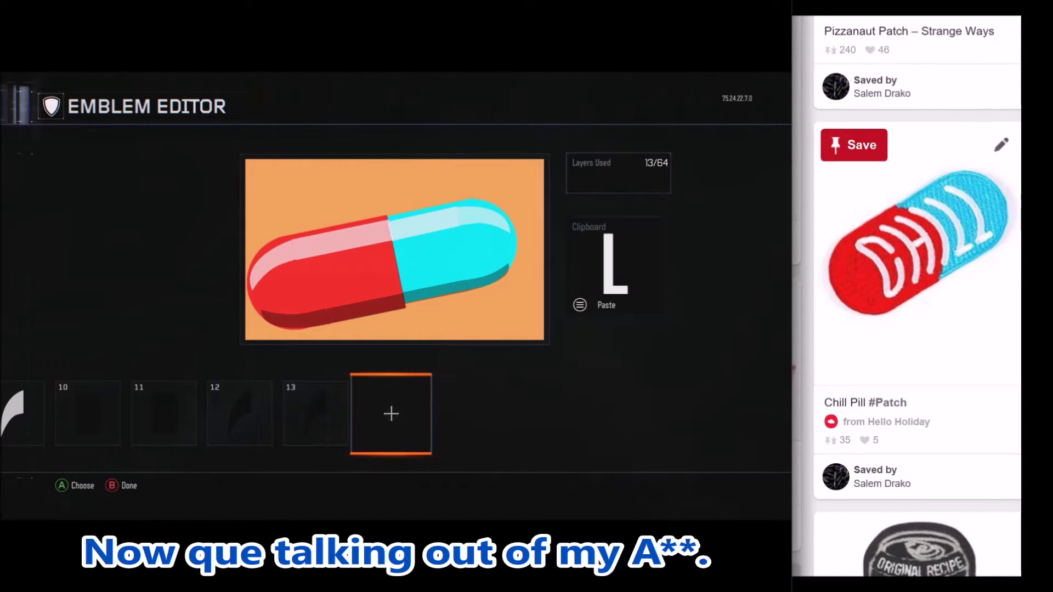
- Add a quarter-ring shape from the tool decals as layer 14
key(Return)
key(e)
key(e)
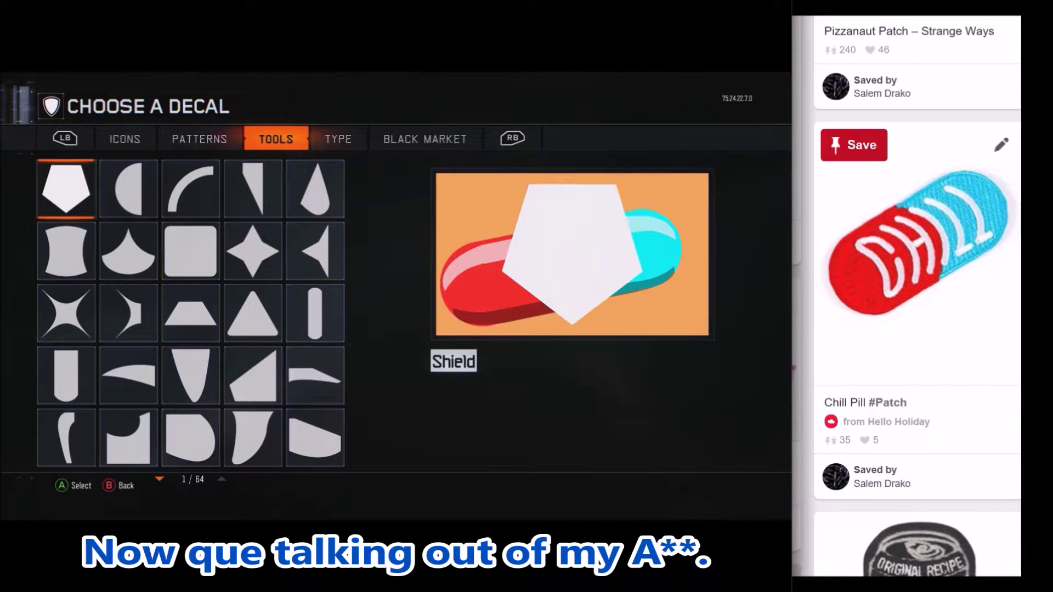
key(Down)
key(Down)
key(Down)
key(Up)
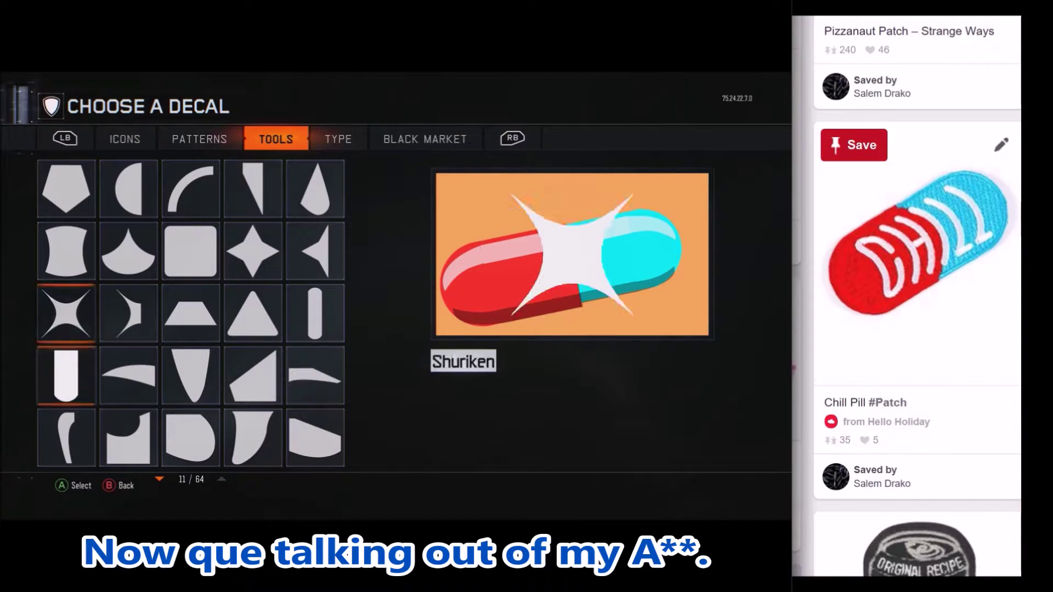
key(Up)
key(Up)
key(Right)
key(Right)
key(Return)
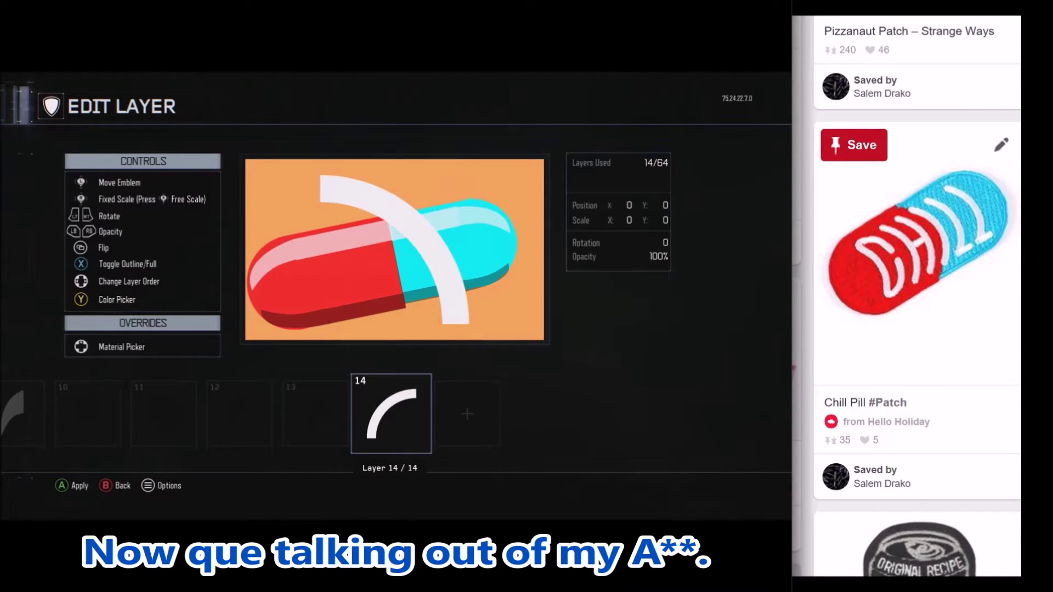
- Swap layer 14 for a shallow arc, shrunk and rotated to 257 as a thin curved stroke on the red end, about X -106, Y 38
key(Left)
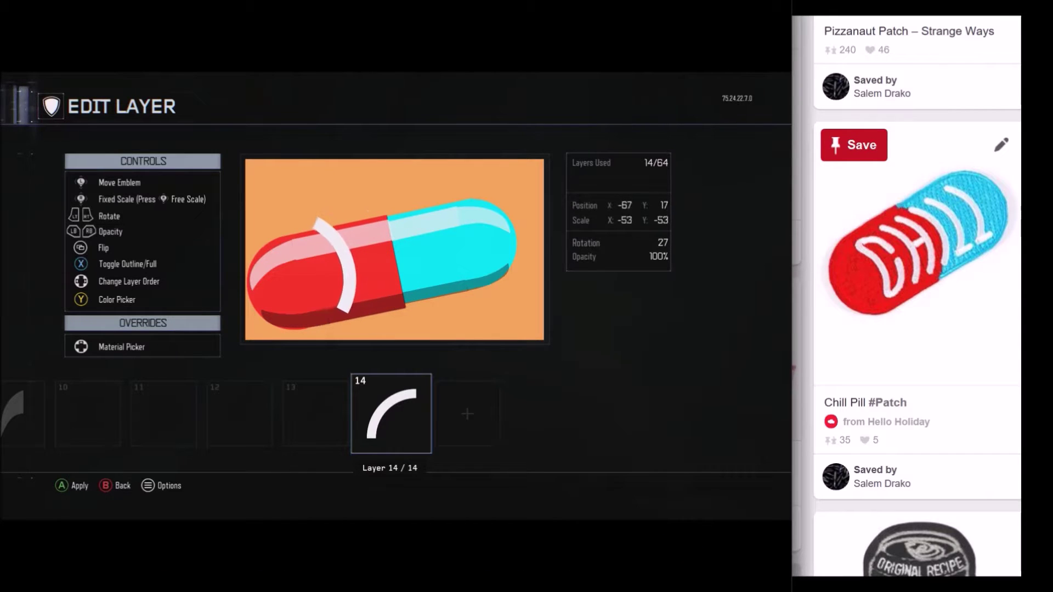
key(Left)
key(Down)
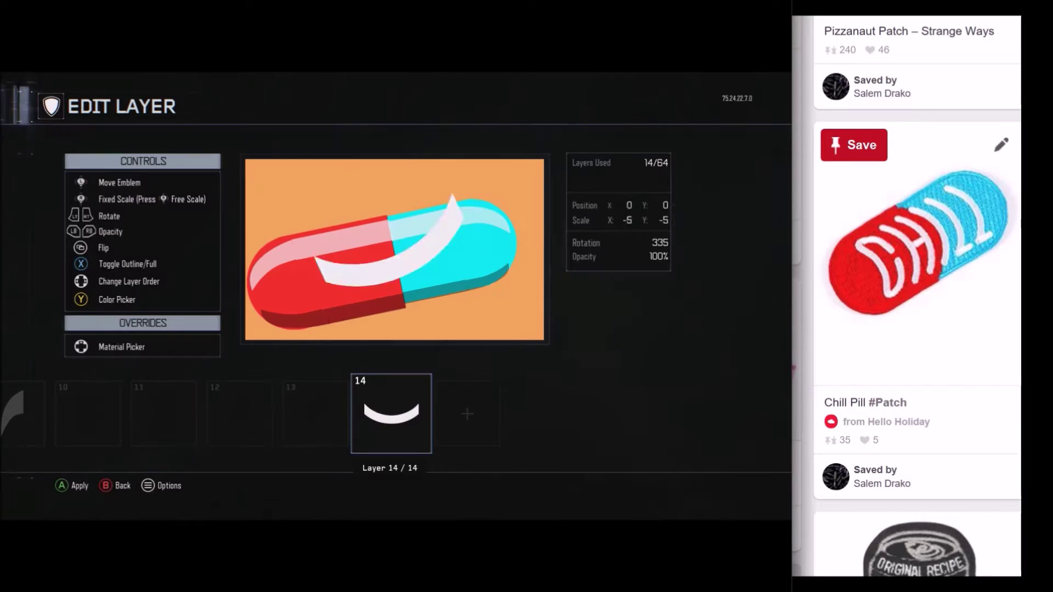
key(Left)
key(Down)
key(Left)
key(a)
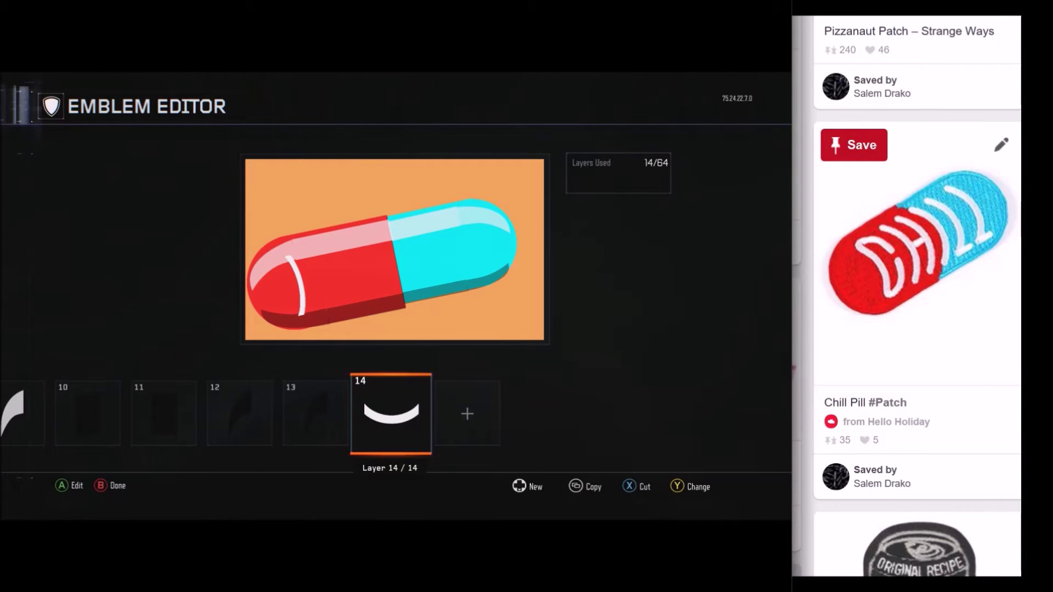
- Duplicate the curved stroke and move the copy toward the pill's seam, to about X -77, Y 31
key(ctrl+c)
key(ctrl+v)
key(a)
key(Right)
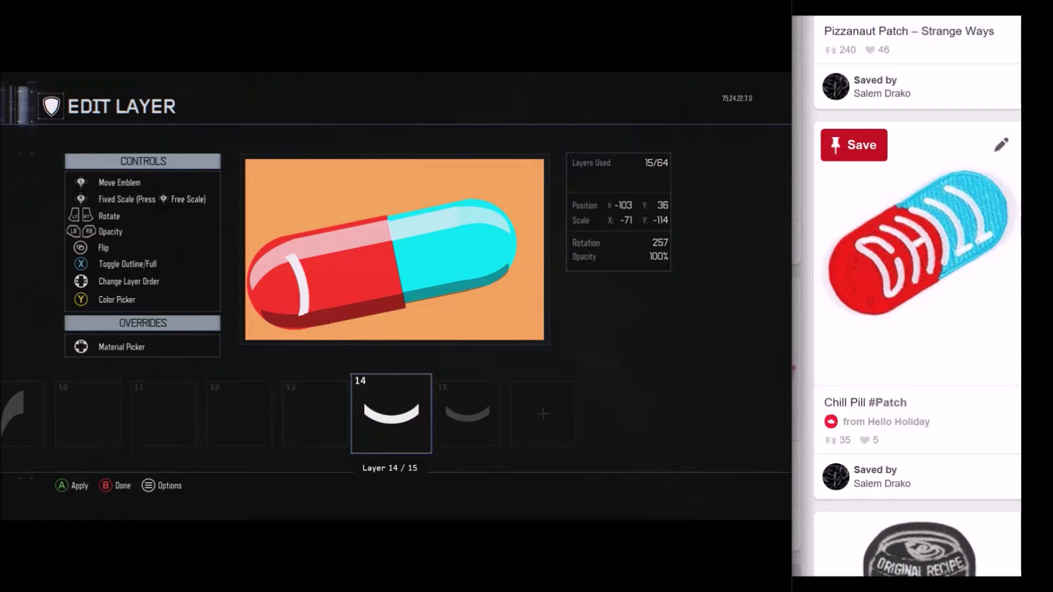
key(Right)
key(Up)
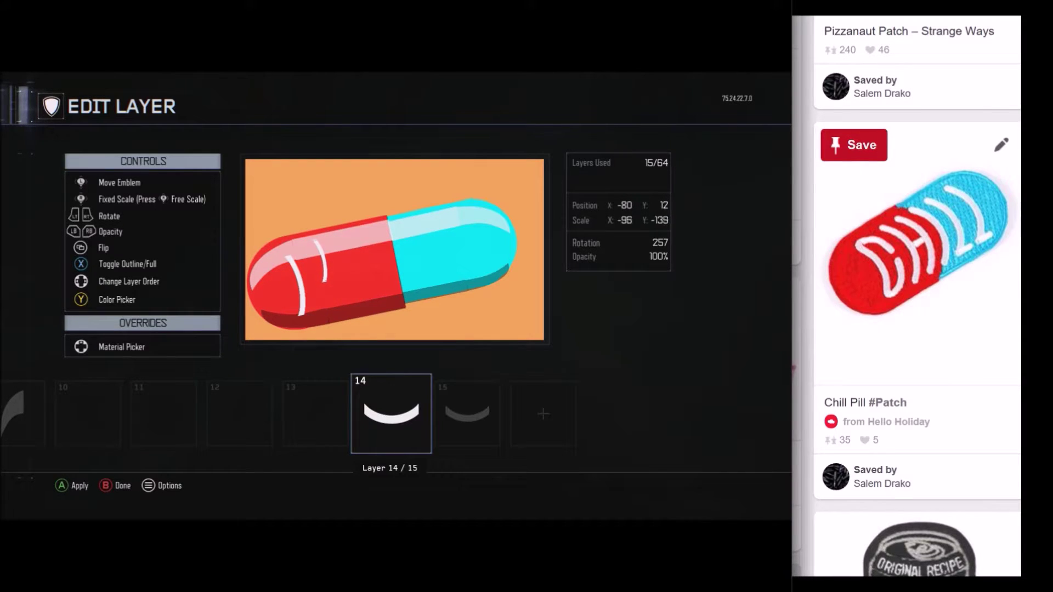
key(Escape)
key(Right)
key(Return)
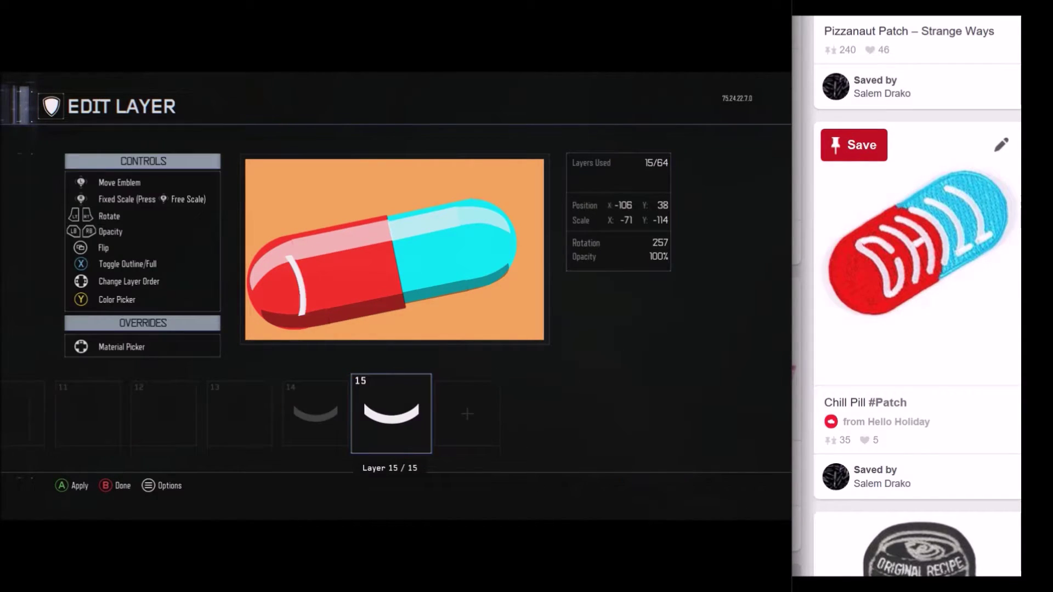
key(Right)
key(Up)
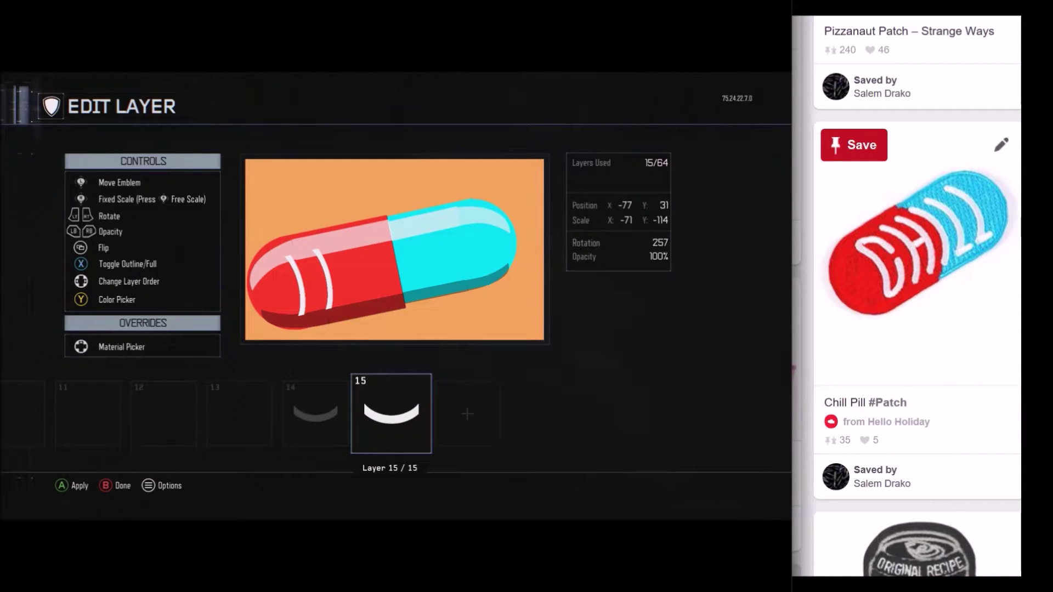
key(Escape)
- Add a white half circle on layer 16 as a cap across the upper ends of the two strokes
key(Right)
key(Return)
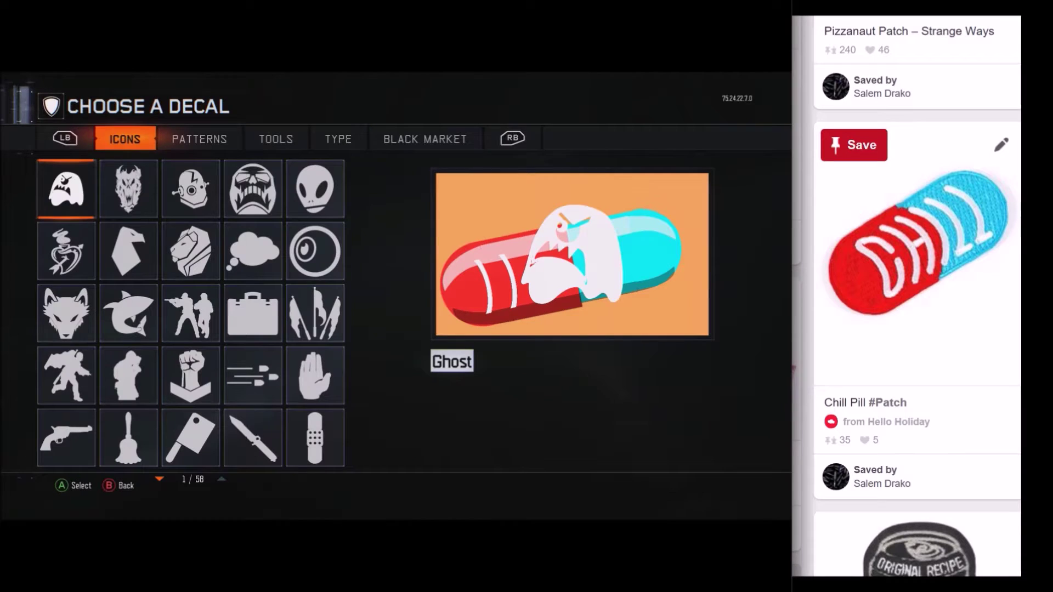
key(Page_Down)
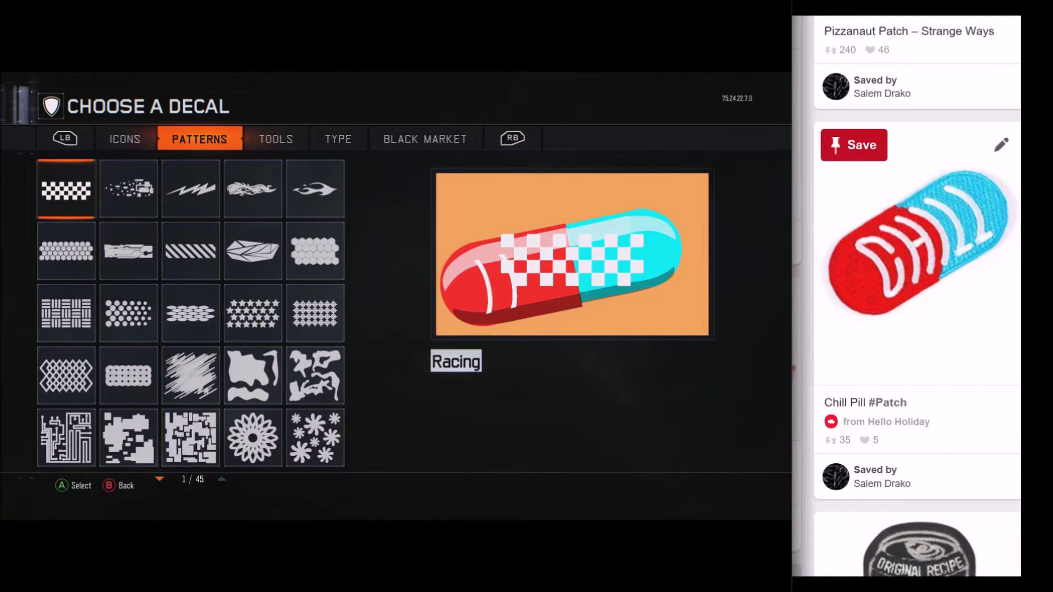
key(Escape)
key(Escape)
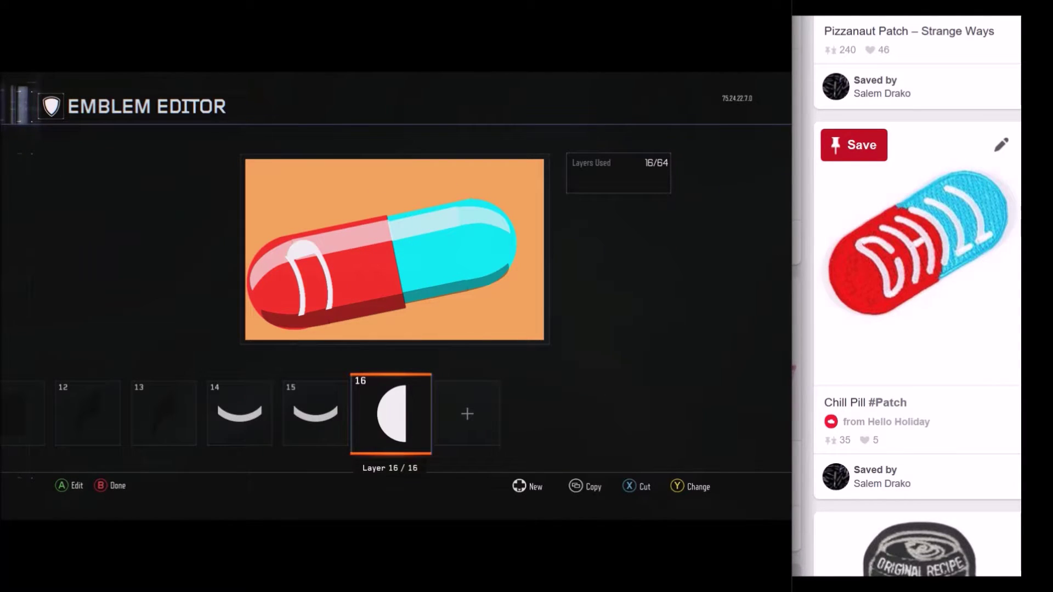
- Duplicate the half circle and use one as the lower cap of the strokes, about X -88, Y 74, scale -113, rotation 267
key(ctrl+c)
key(ctrl+v)
key(Return)
key(Down)
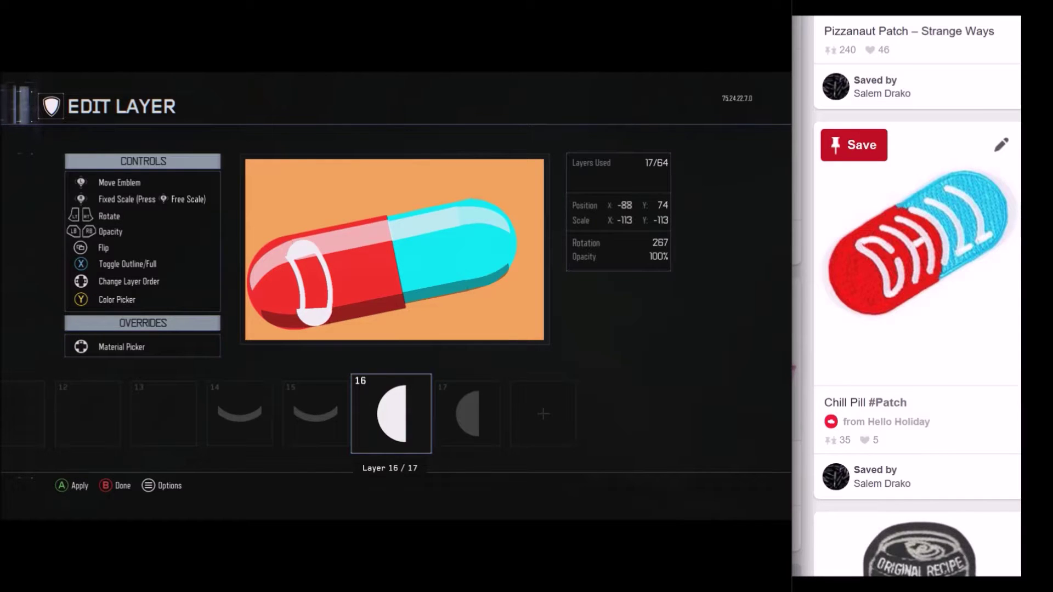
key(Return)
- Duplicate the lower half circle and colour the copy bright red to hollow out the cap
key(ctrl+c)
key(ctrl+v)
key(Return)
key(y)
key(Right)
key(Down)
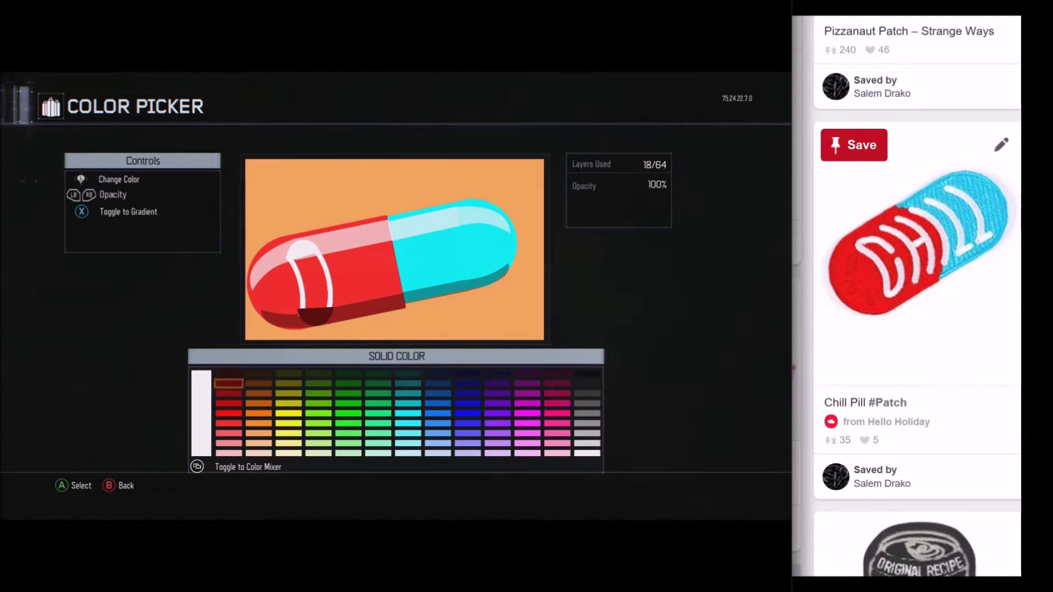
key(Down)
key(Down)
key(Down)
key(Down)
key(Up)
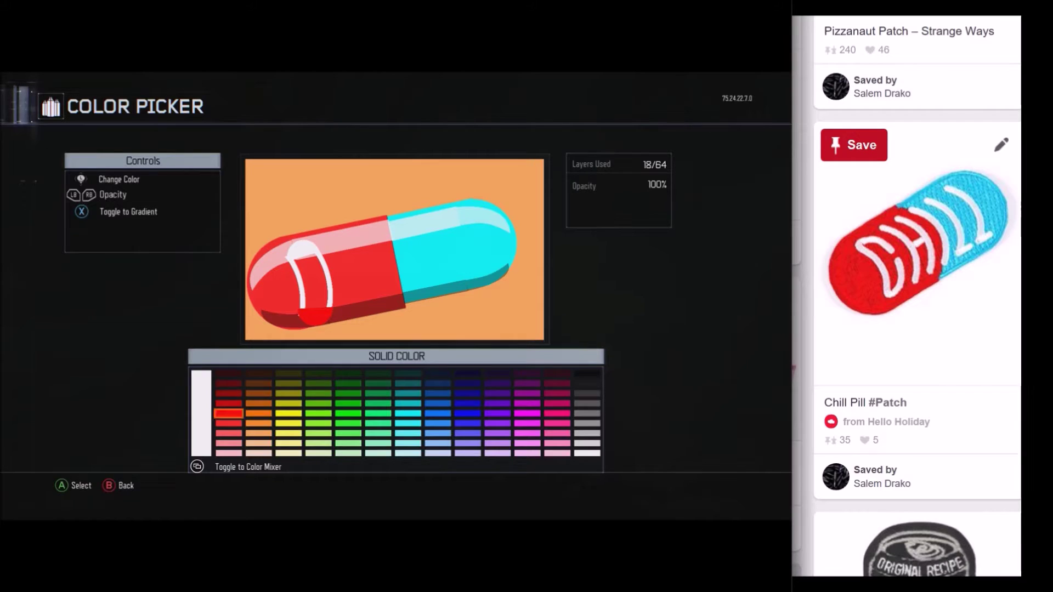
key(Return)
key(Return)
- Adjust the curved stroke on layer 14 to about X -111, Y 38, scale -79 by -122, rotation 251
key(Left)
key(Return)
key(Return)
key(Left)
key(Return)
key(Return)
key(Left)
key(Return)
key(Left)
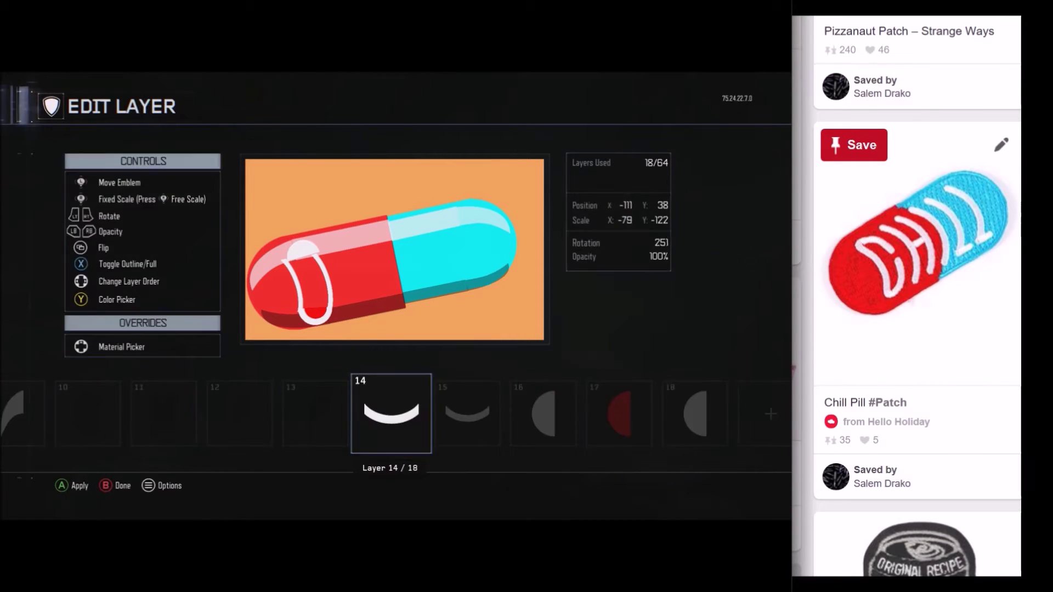
key(Return)
- Duplicate the red half circle as layer 19 to hollow out the upper cap of the C
key(Right)
key(Right)
key(Right)
key(Right)
key(Return)
key(Return)
key(Left)
key(Left)
key(Return)
key(Return)
key(Right)
key(ctrl+c)
key(ctrl+v)
- Add a bright red trapezoid on layer 20 to open the C, about X -79, Y 33, scale -78, rotation 67
key(Return)
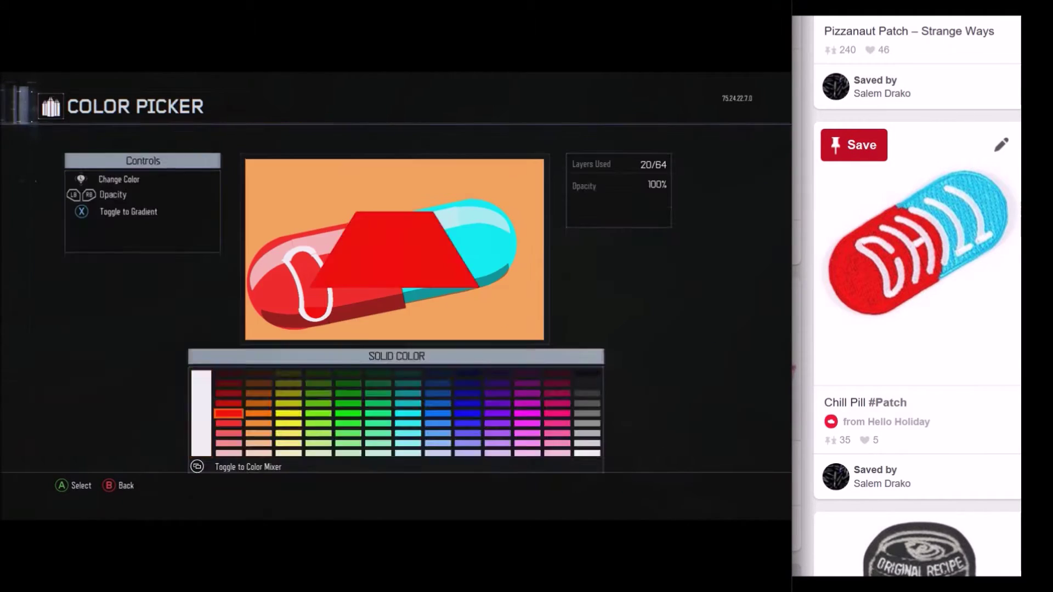
key(Return)
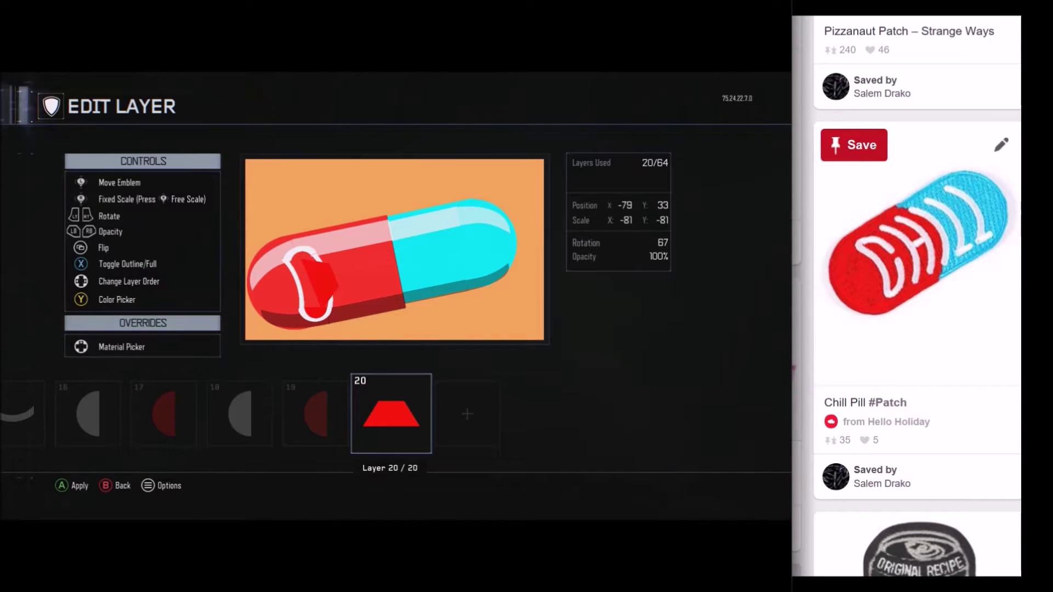
key(Escape)
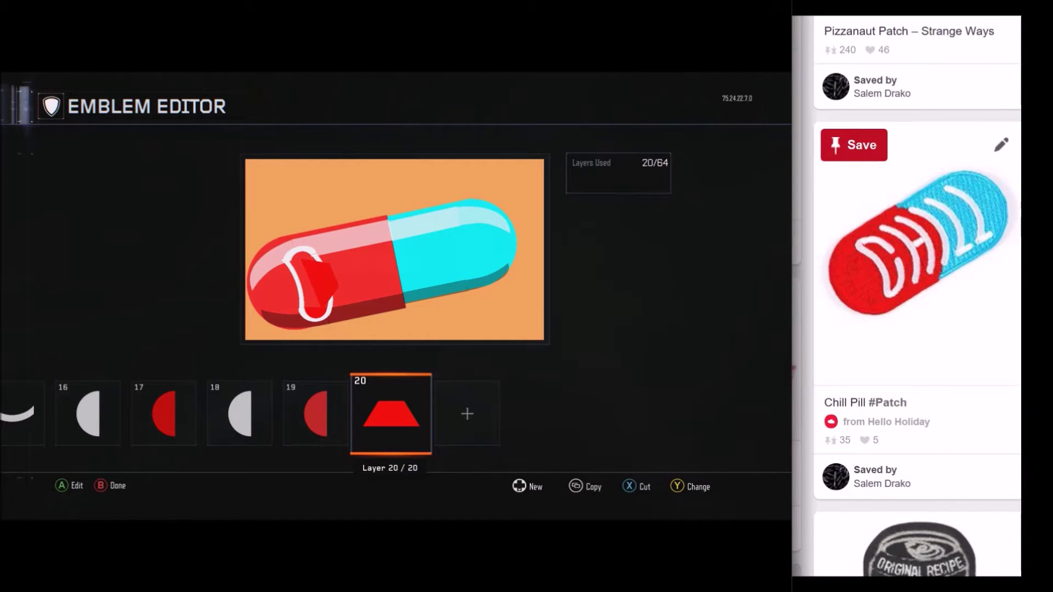
key(Return)
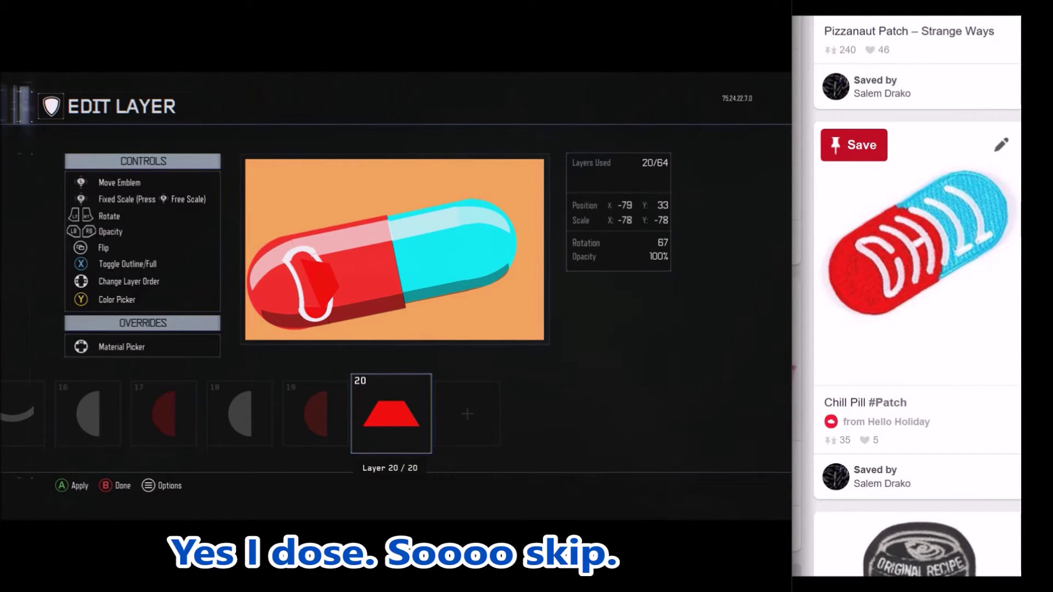
key(Escape)
- Replace the hand-built C with a Letter C decal inserted as layer 6, beneath the highlight and shadow layers
key(Left)
key(Left)
key(Left)
key(Left)
key(Left)
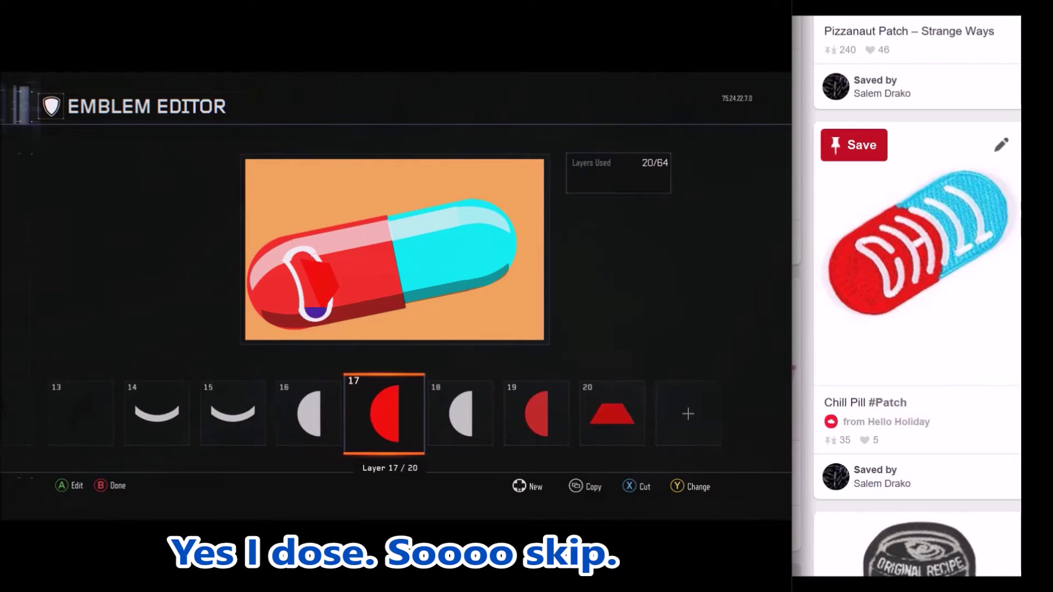
key(Left)
key(Left)
key(Left)
key(Left)
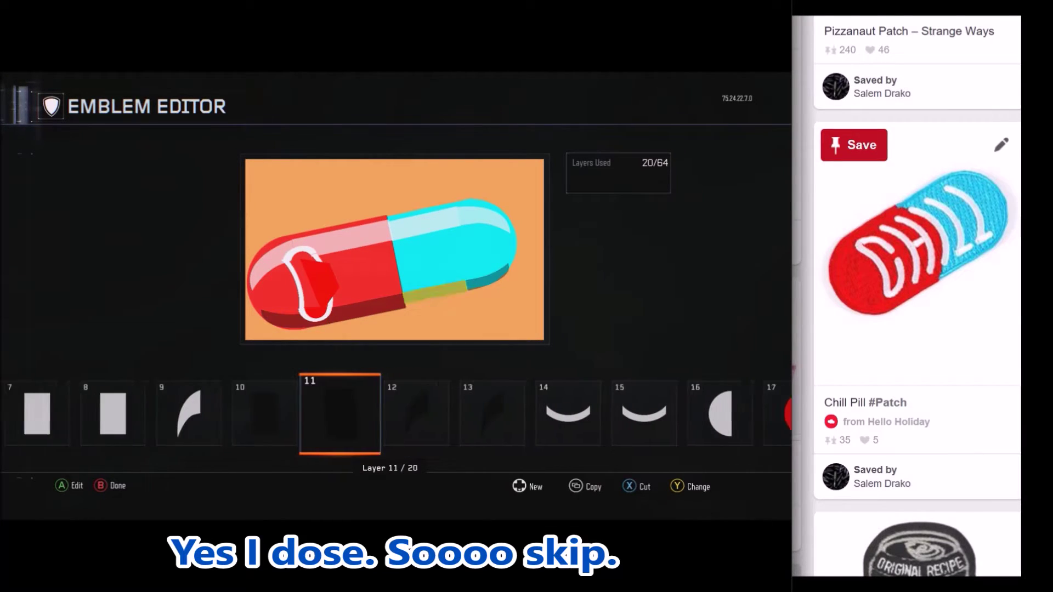
key(Return)
key(Down)
key(Down)
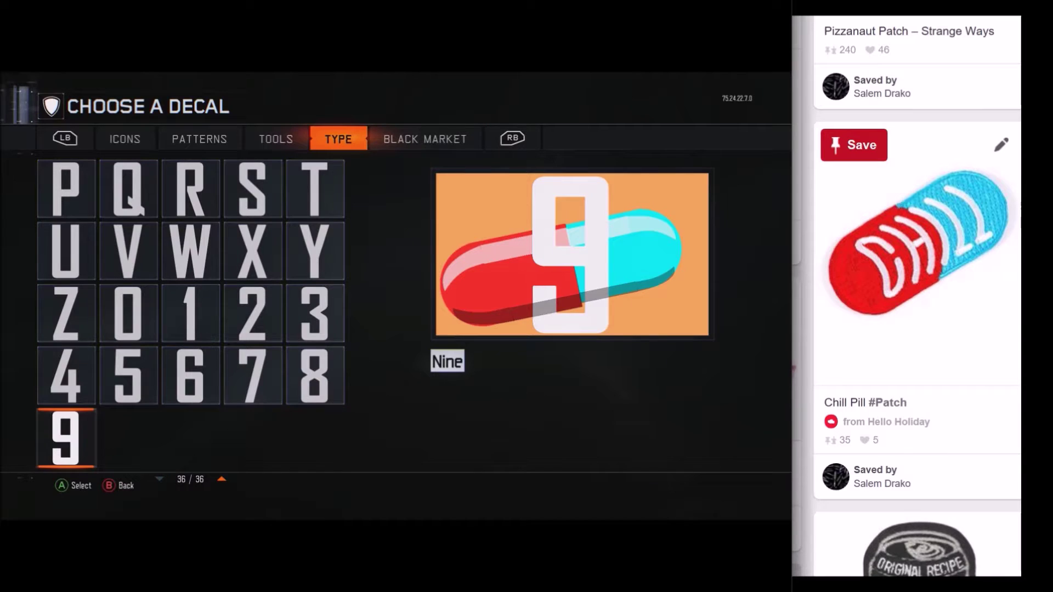
key(Up)
key(Up)
key(Up)
key(Up)
key(Up)
key(Up)
key(Up)
key(Right)
key(Right)
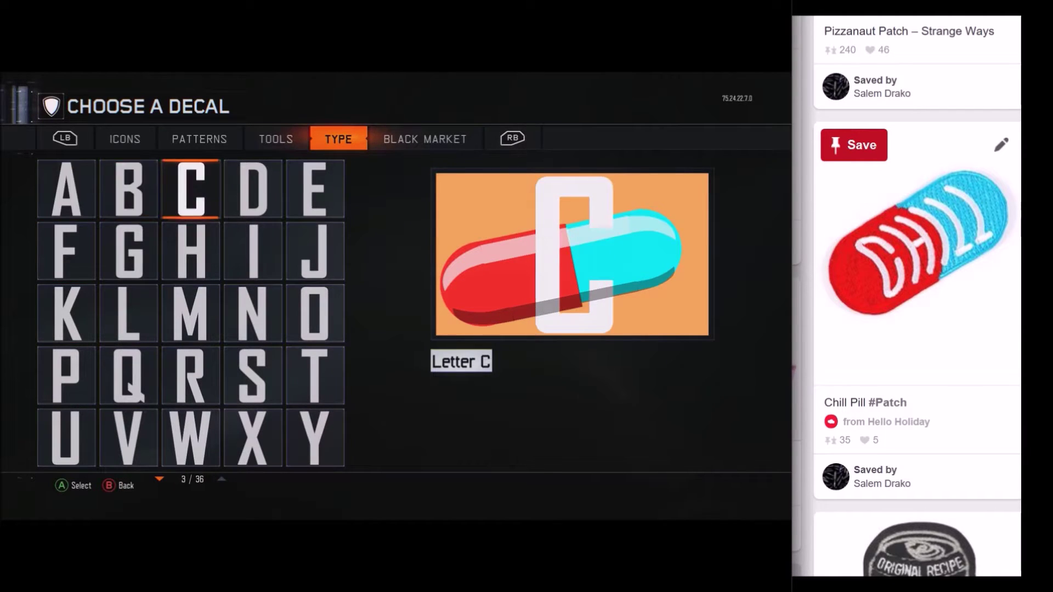
key(Return)
- Shrink, tilt and move the C onto the red end of the pill, at about X -109, Y 40, scale -73, rotation 348
key(Left)
key(Down)
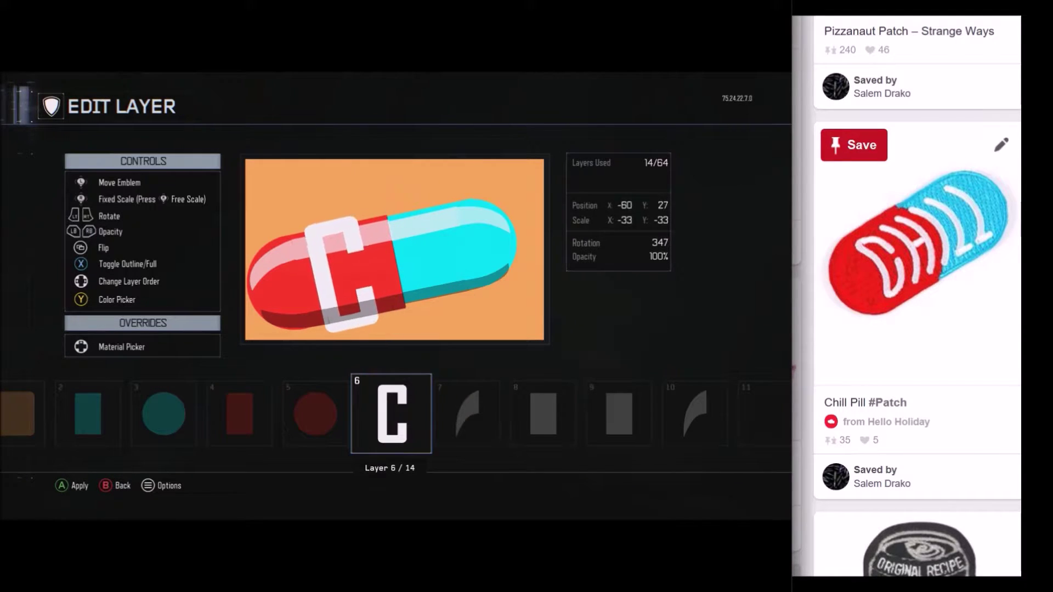
key(Right)
key(Left)
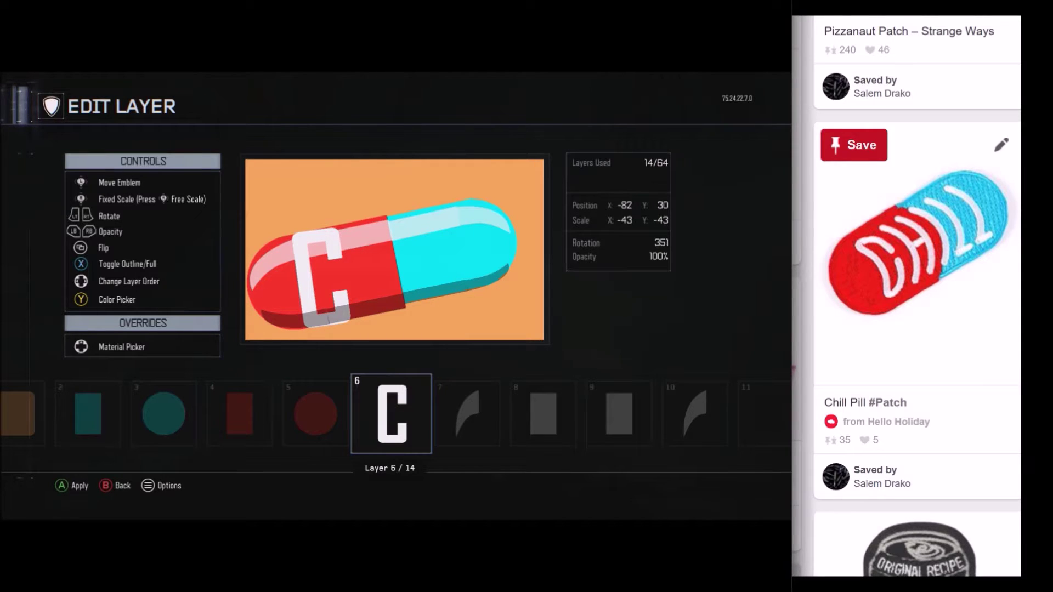
key(Right)
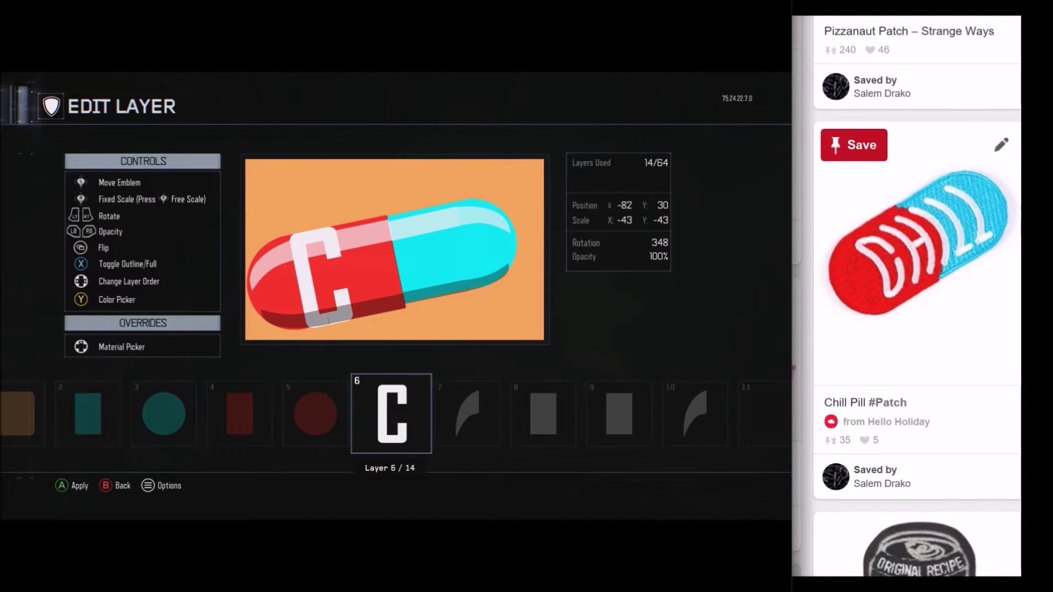
key(Down)
key(Left)
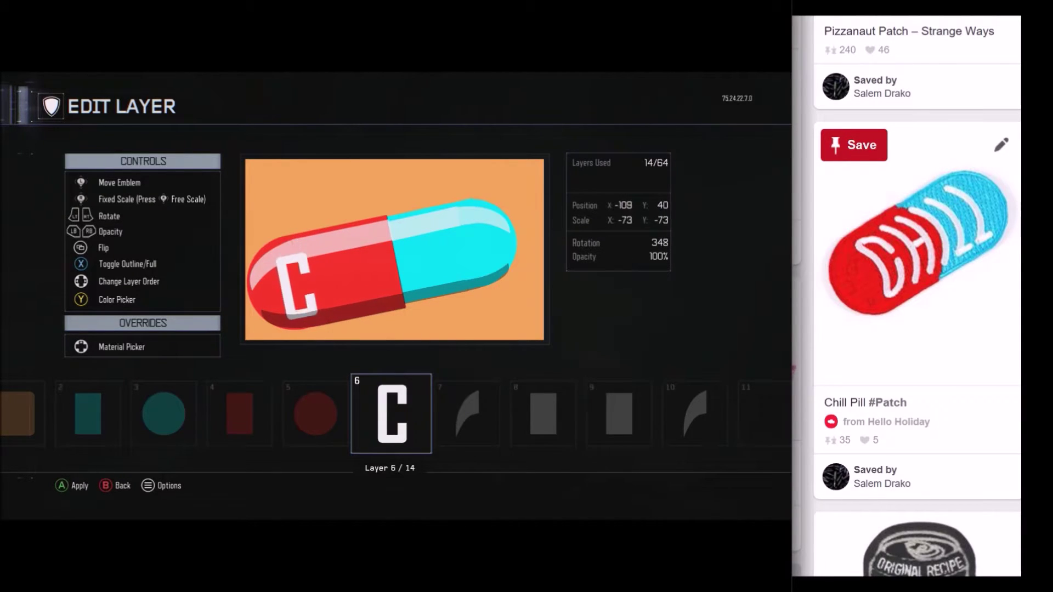
- Enlarge and reposition the C on the red half, at about X -98, Y 35, scale -61, rotation 346
key(Right)
key(Up)
key(Right)
key(Left)
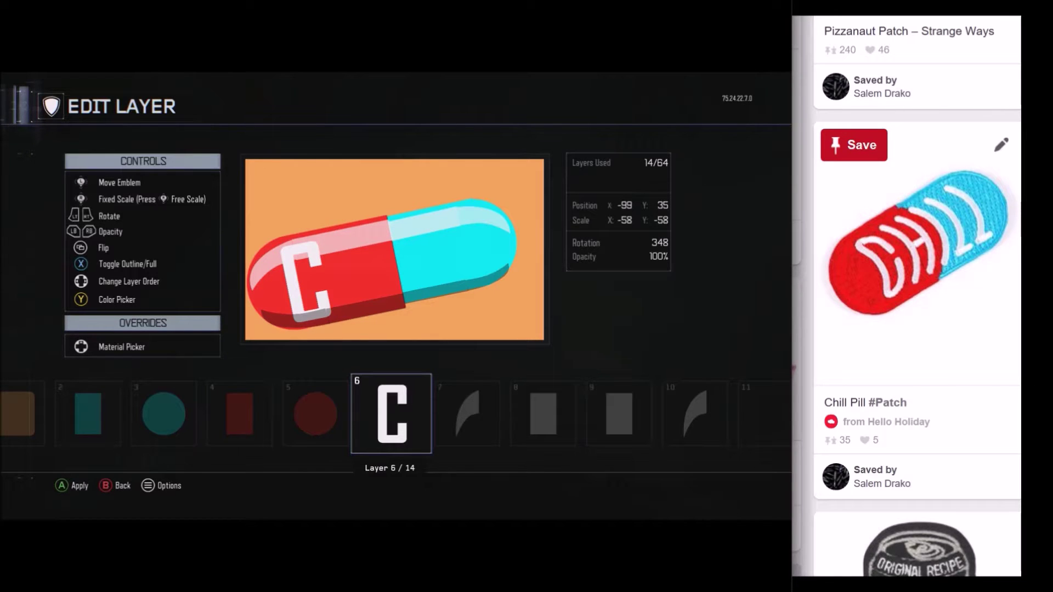
key(Left)
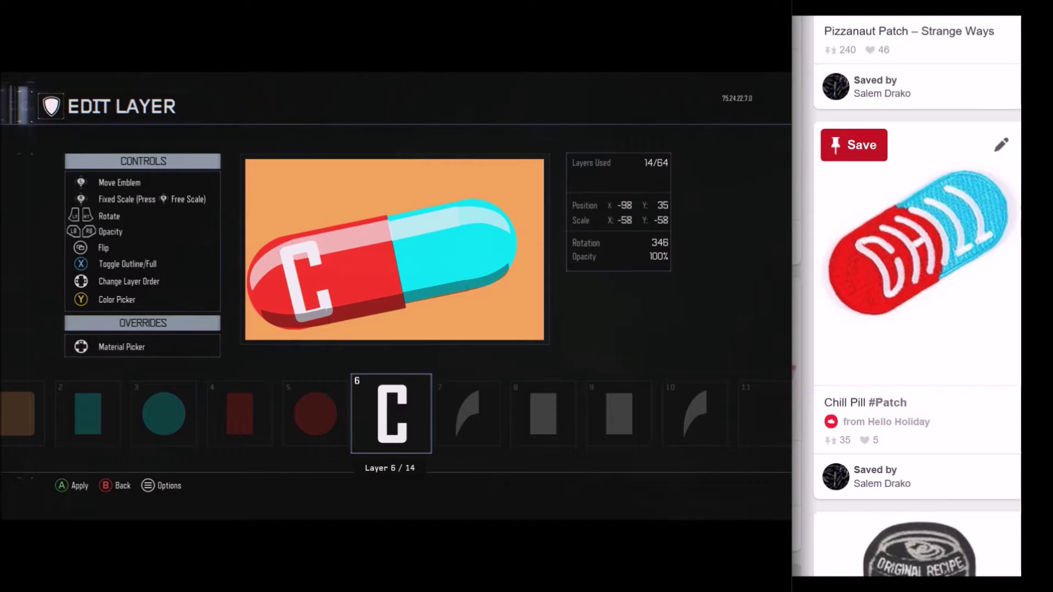
key(a)
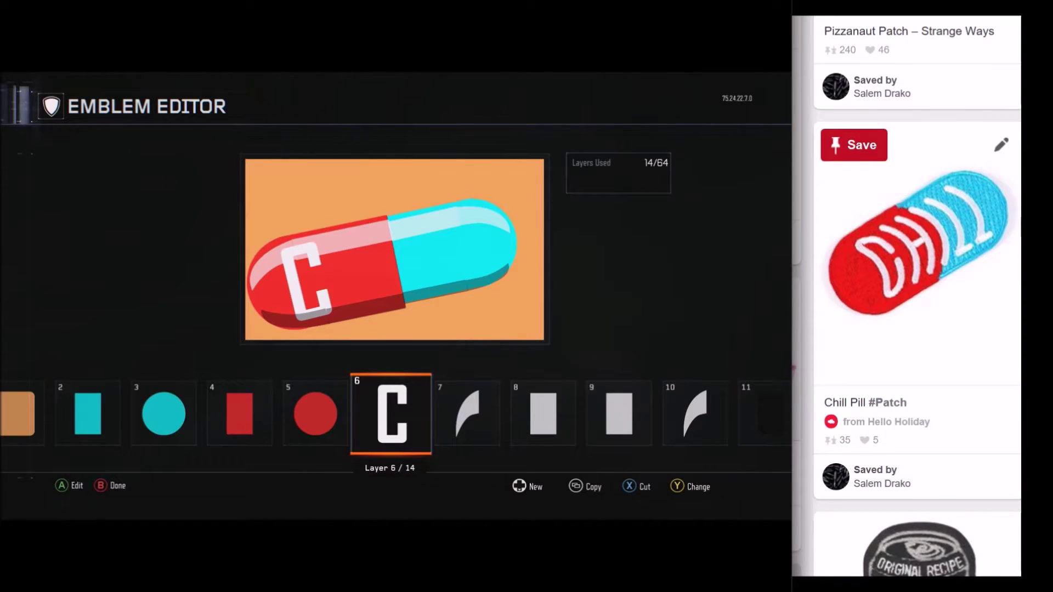
- Copy the C and paste four duplicates as layers 7 to 10, beneath the highlight and shadow layers
key(ctrl+c)
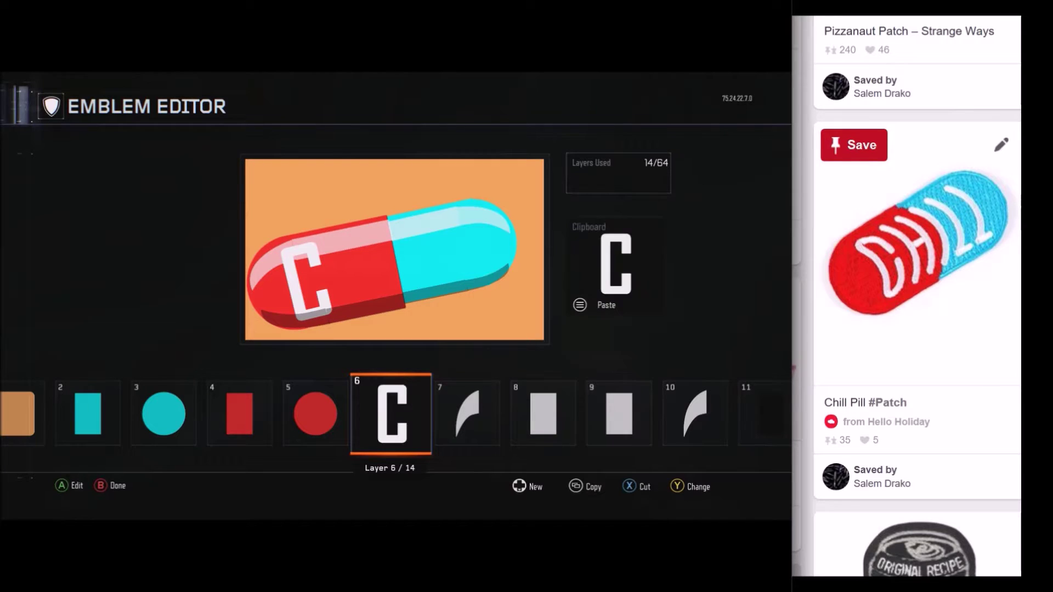
key(ctrl+v)
key(ctrl+v)
key(ctrl+v)
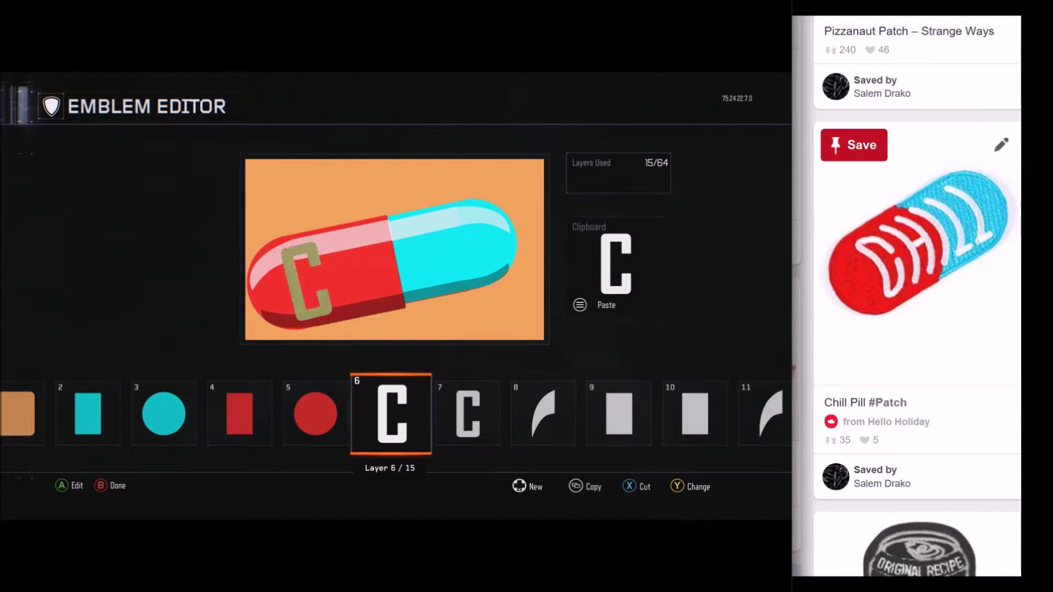
key(ctrl+v)
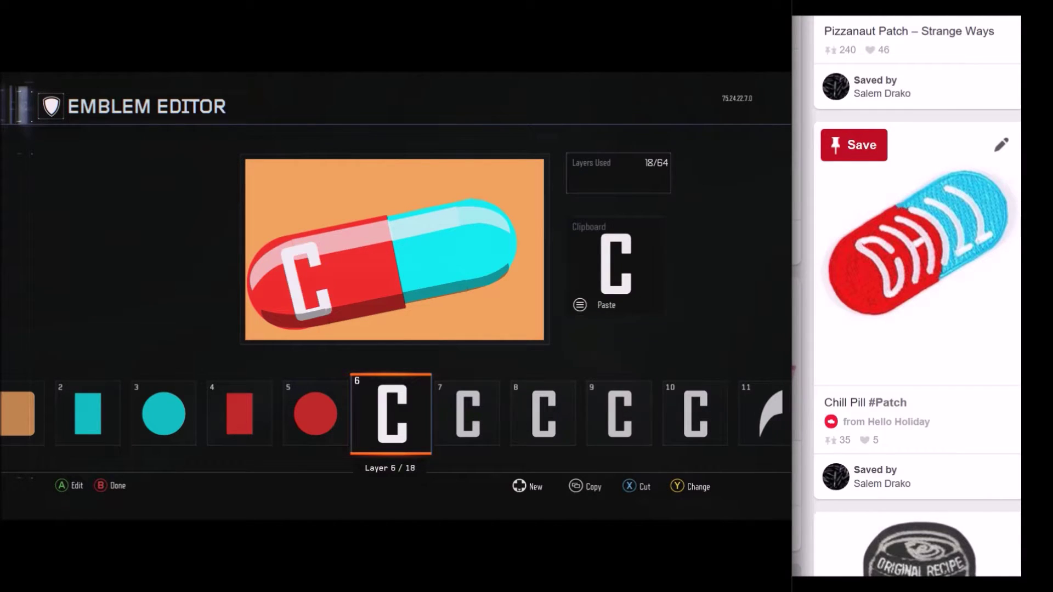
- Replace the decal on layer 7 with Letter H
key(Escape)
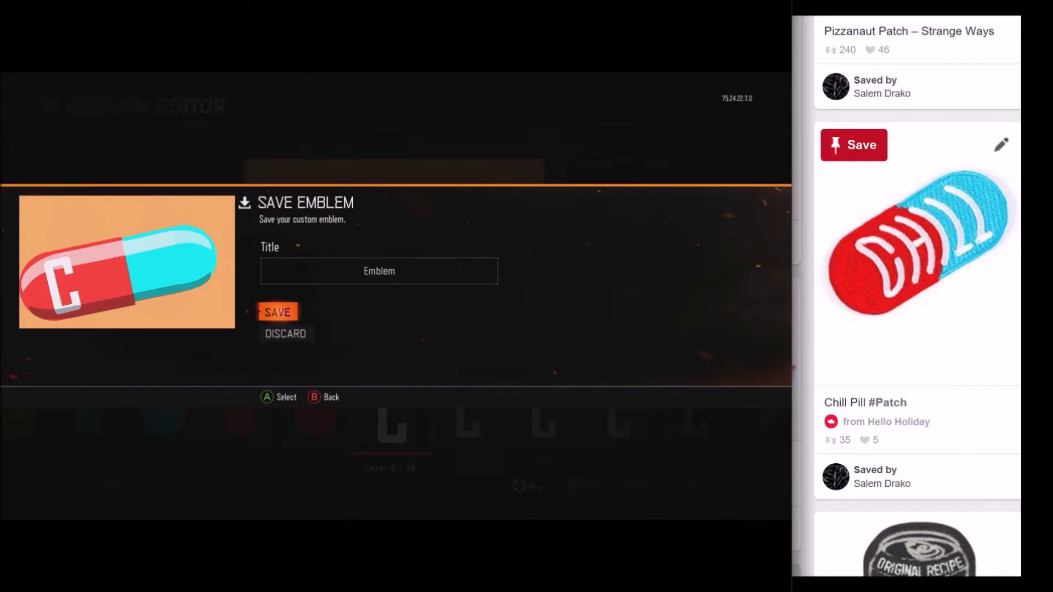
key(Escape)
key(Right)
key(Return)
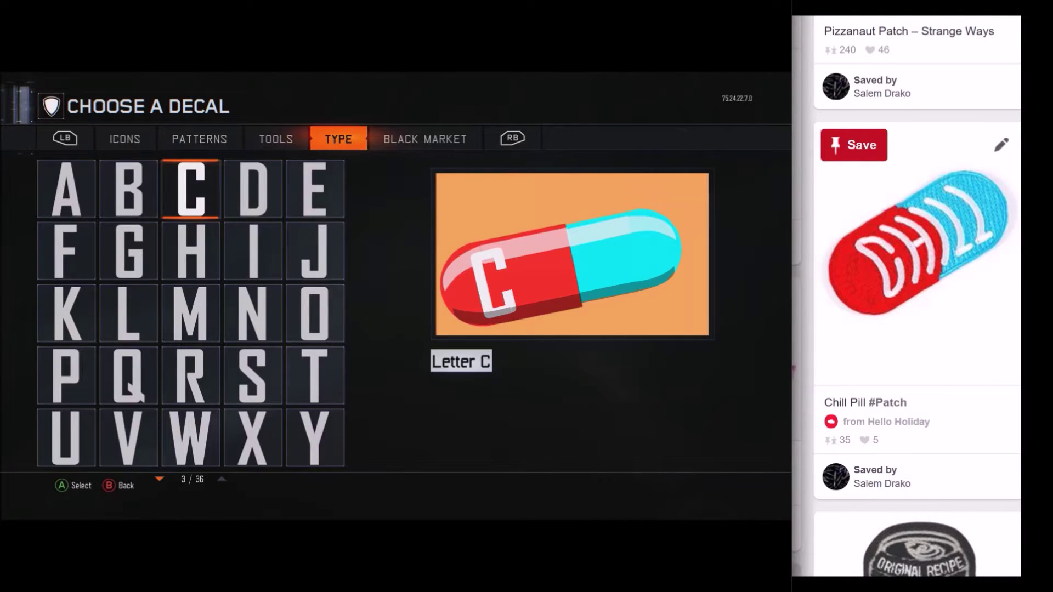
key(Down)
key(Return)
key(Return)
key(Right)
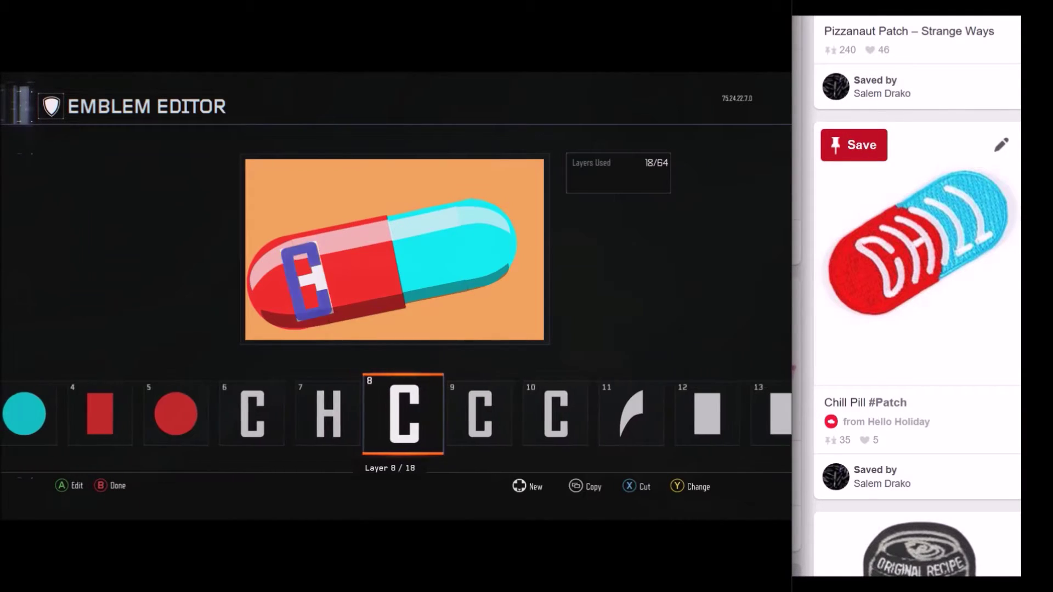
- Replace the decal on layer 8 with Letter I
key(y)
key(Right)
key(Right)
key(Down)
key(Return)
key(Escape)
key(Right)
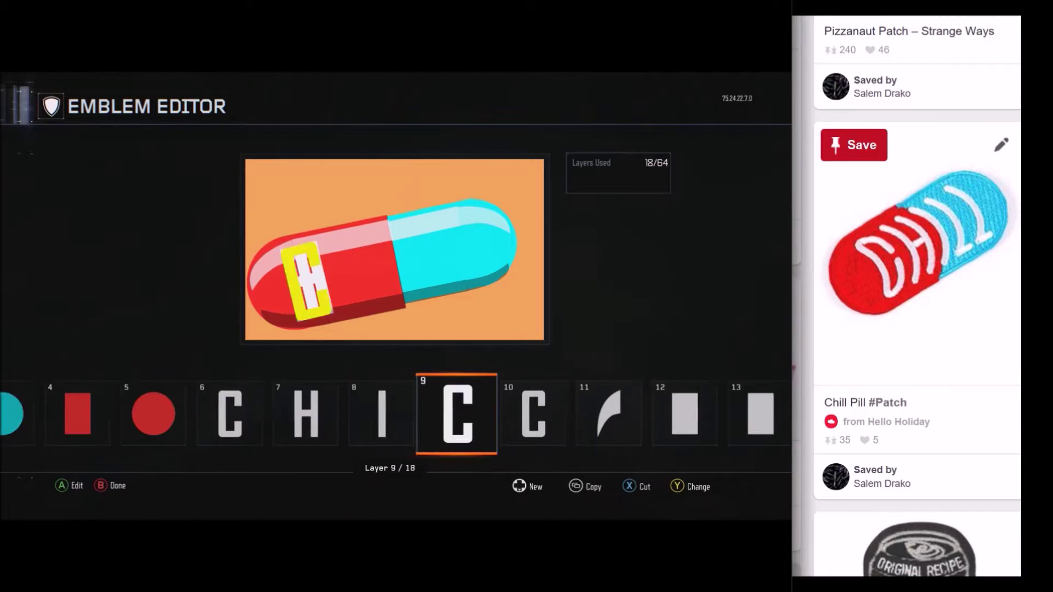
- Replace the decal on layer 9 with Letter L
key(Return)
key(Down)
key(Down)
key(Left)
key(Return)
key(Escape)
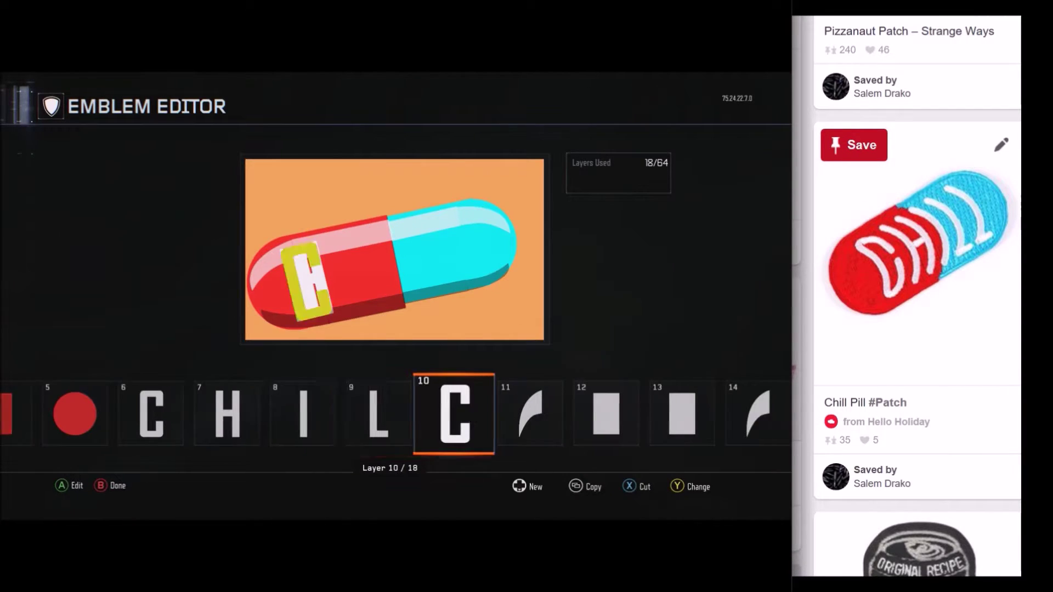
- Replace the decal on layer 10 with Letter L
key(Right)
key(Return)
key(Right)
key(Down)
key(Down)
key(Left)
key(Left)
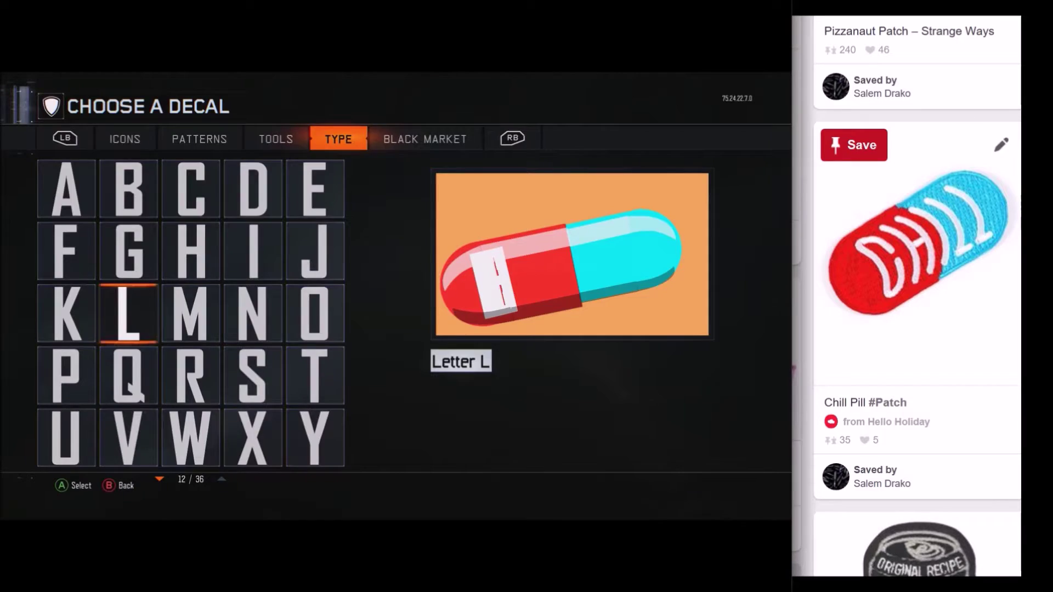
key(Return)
key(Escape)
- Move the layer 10 L along the pill's tilt to the far end of the blue half, about X 79, Y -1
key(Left)
key(Left)
key(Left)
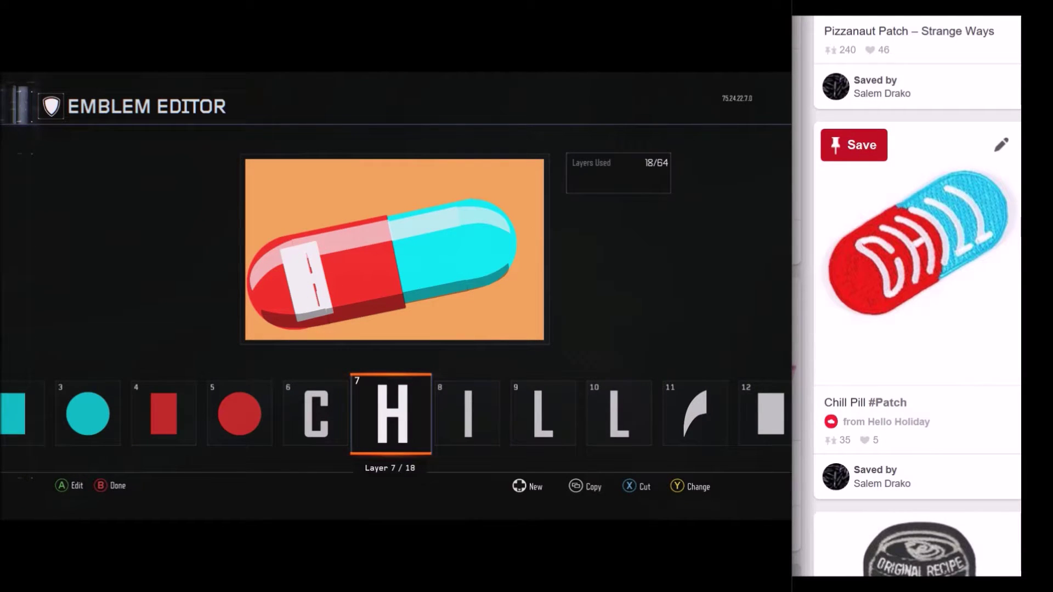
key(Right)
key(Right)
key(Right)
key(Return)
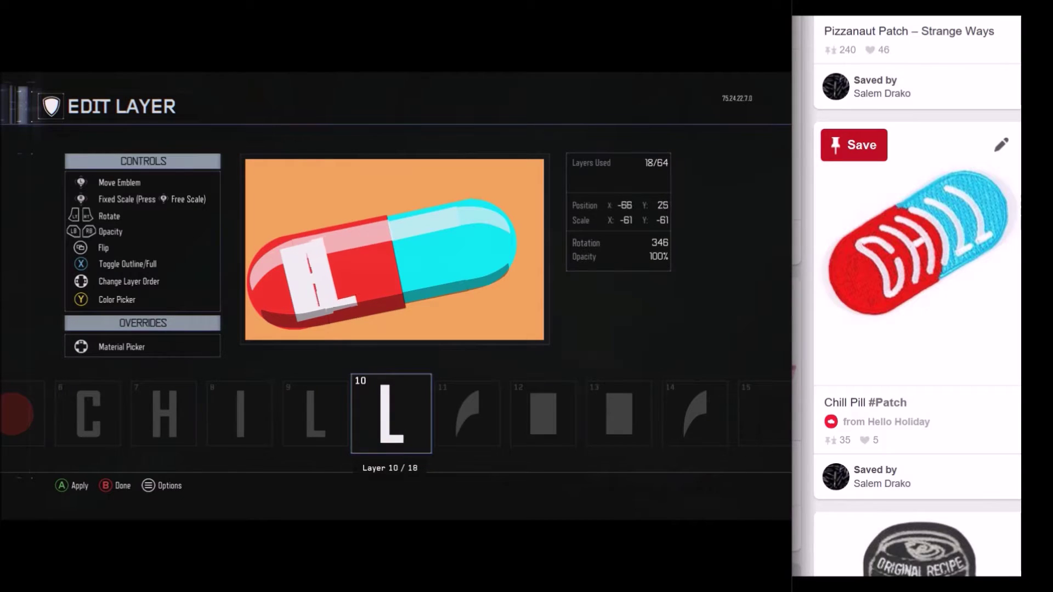
key(Right)
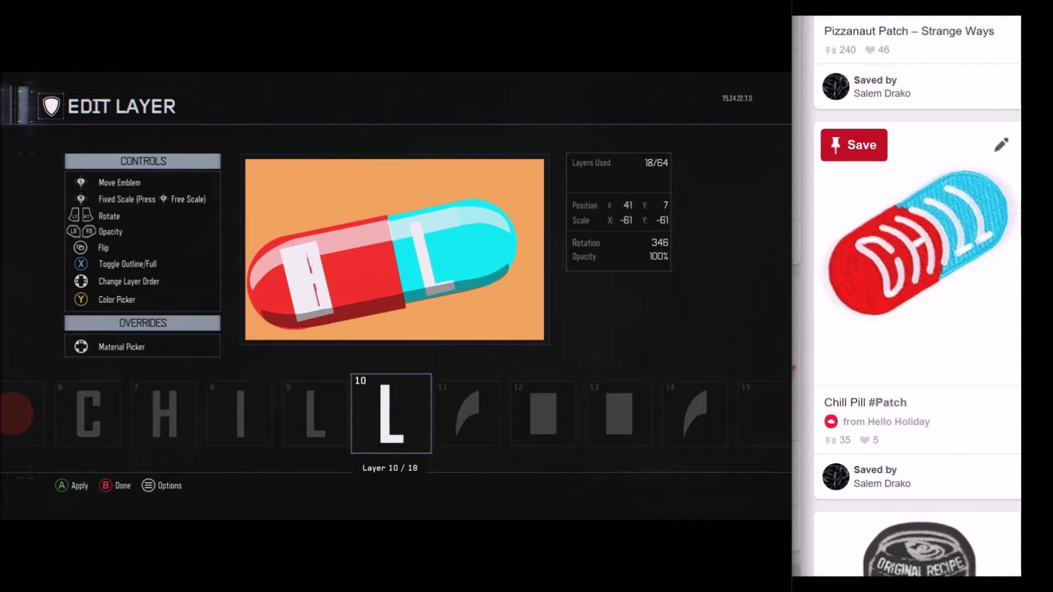
key(Right)
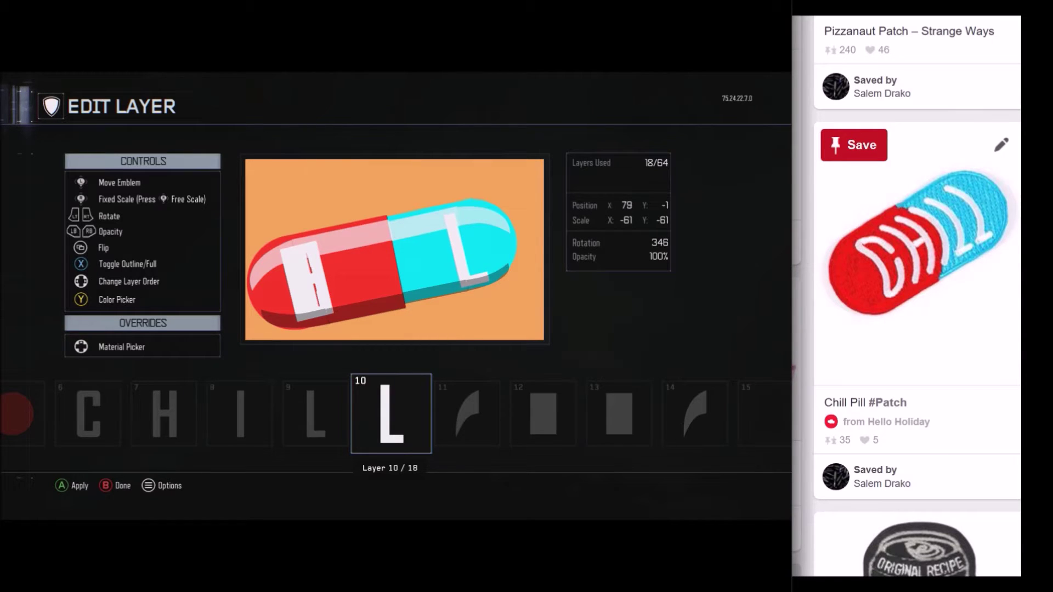
- Move the H beside the C on the red half, at about X -54, Y 25
key(Escape)
key(Left)
key(Left)
key(Left)
key(Return)
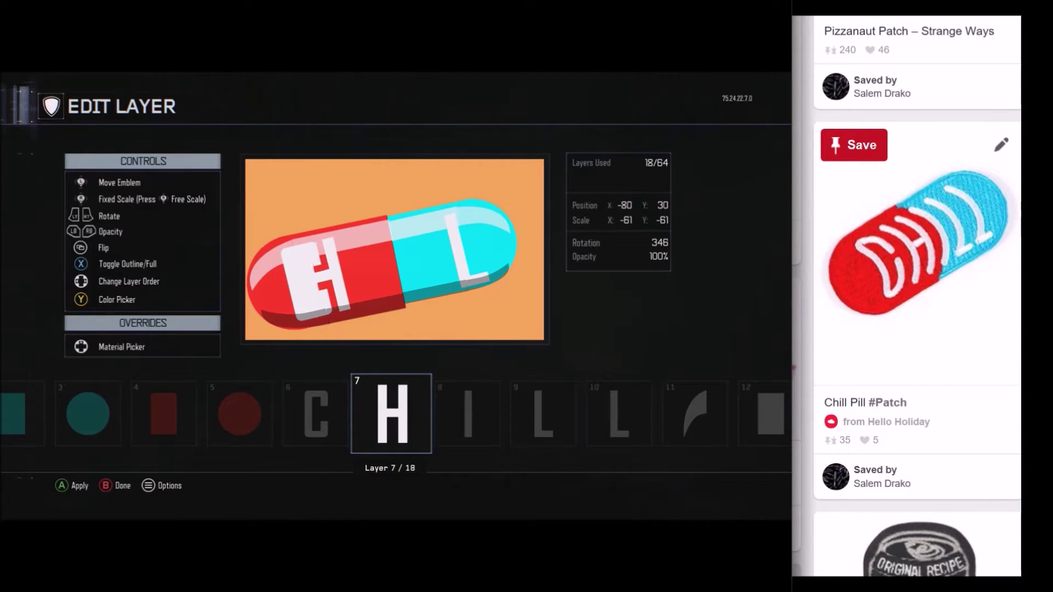
key(Right)
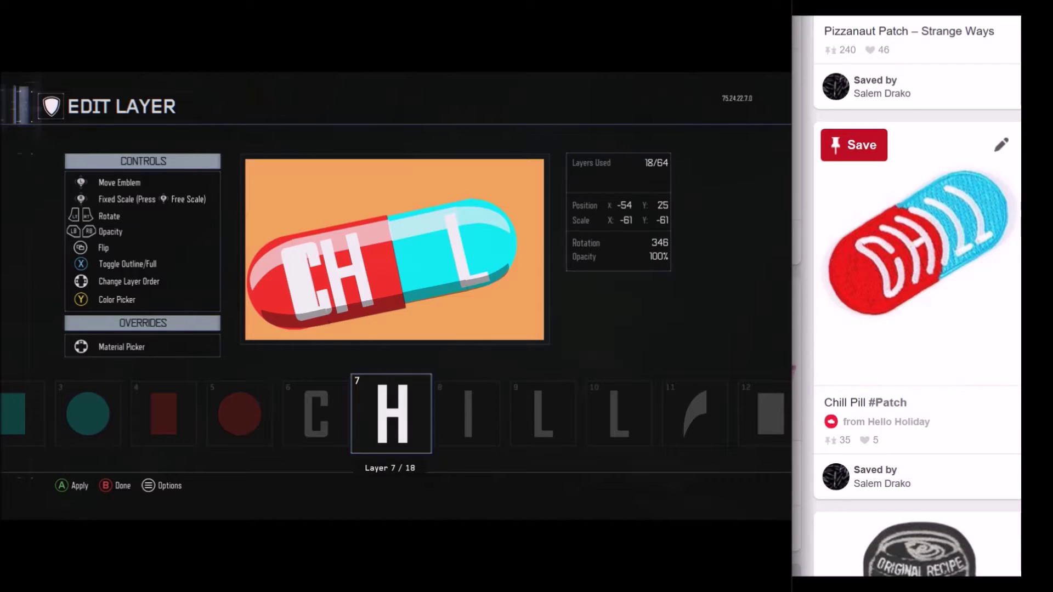
- Move the I next to the H, near the seam between the red and blue halves, at about X -5, Y 17
key(Escape)
key(Right)
key(Return)
key(Right)
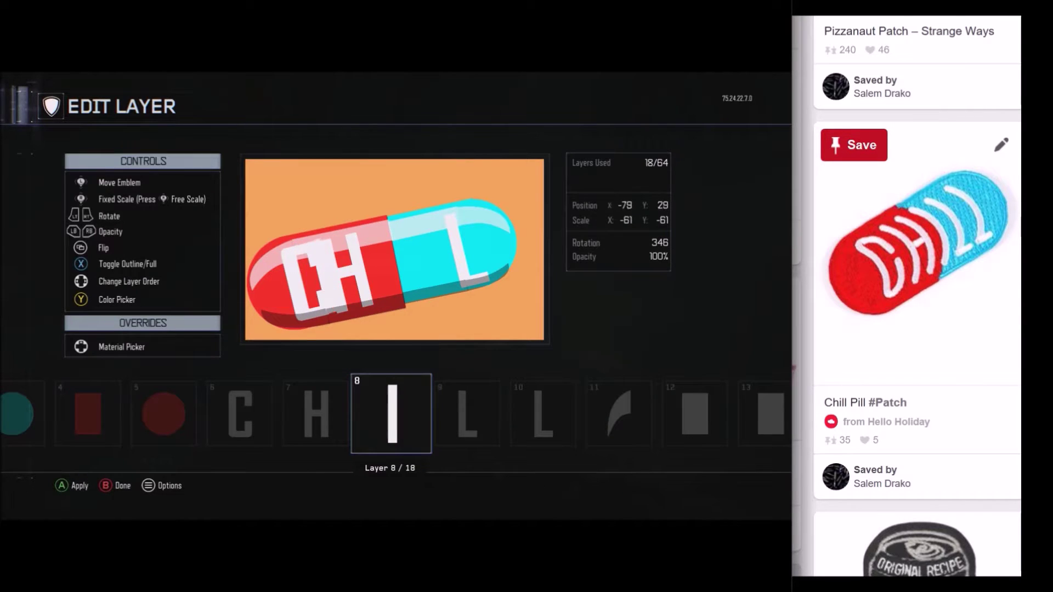
key(Right)
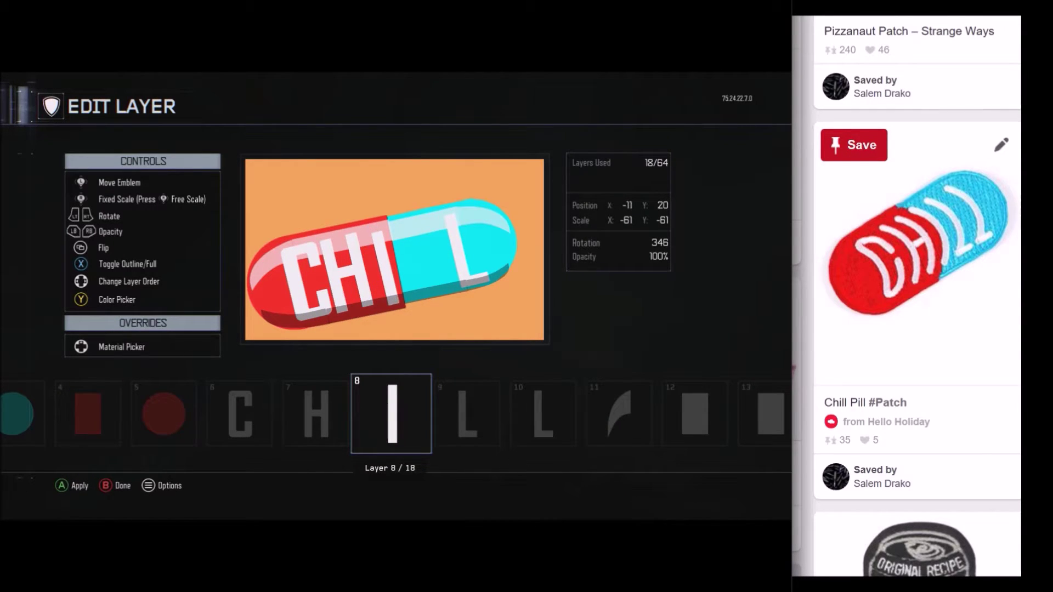
key(Right)
key(Escape)
- Shift the H away from the C to about X -48, Y 24 to even out the spacing beside the I
key(Left)
key(Return)
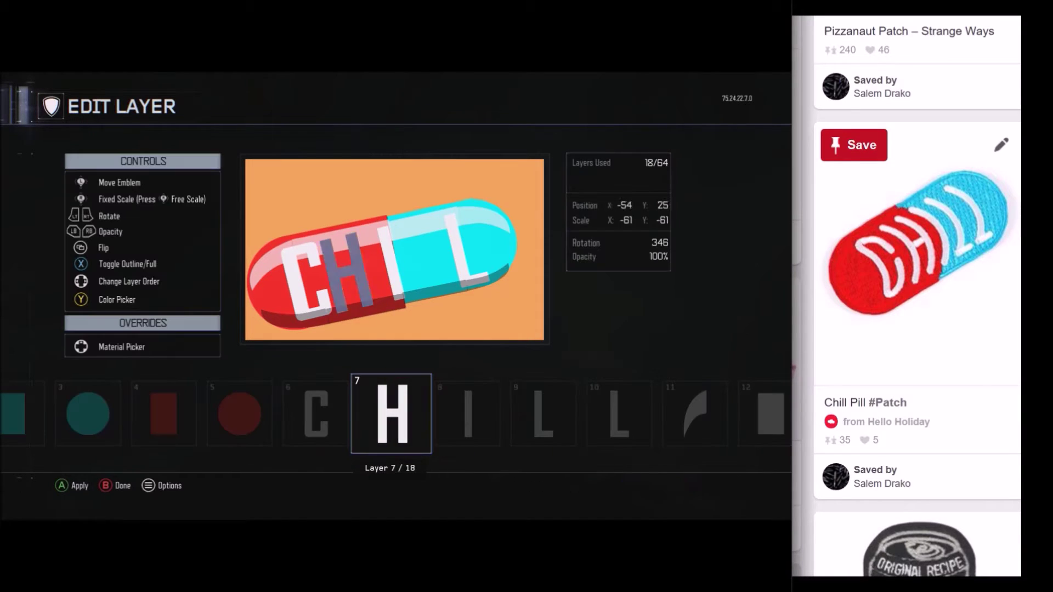
key(Right)
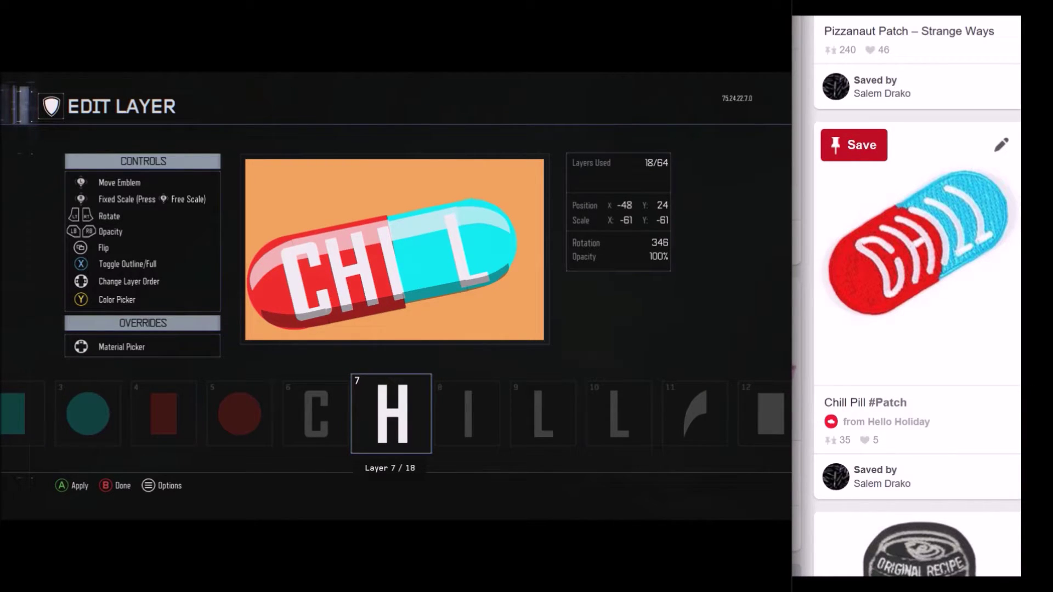
key(Escape)
key(Right)
key(Return)
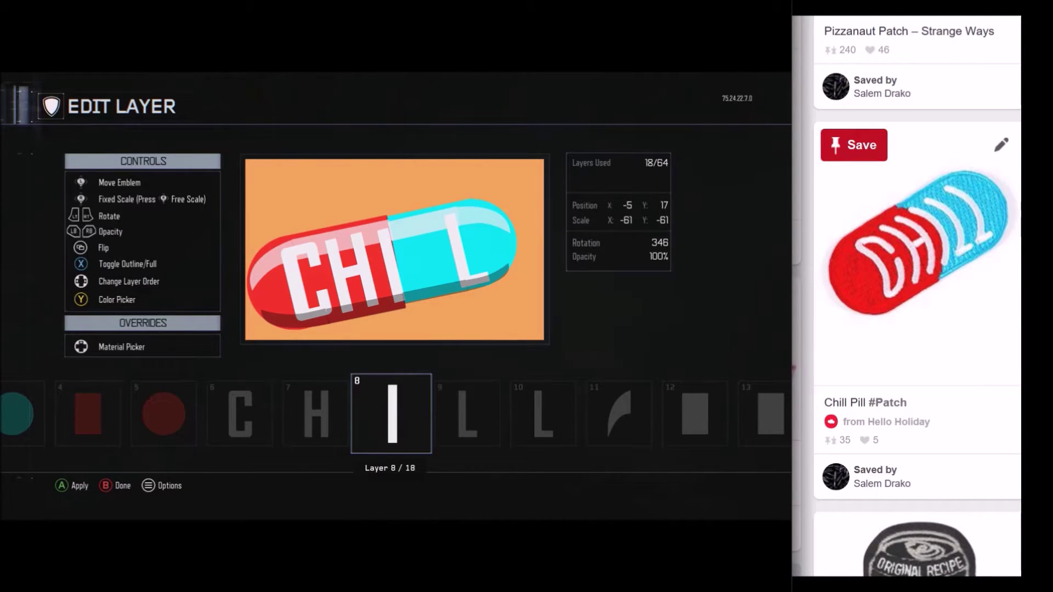
key(Escape)
- Move the layer 9 L between the I and the last L, at about X 36, Y 7
key(Left)
key(Right)
key(Right)
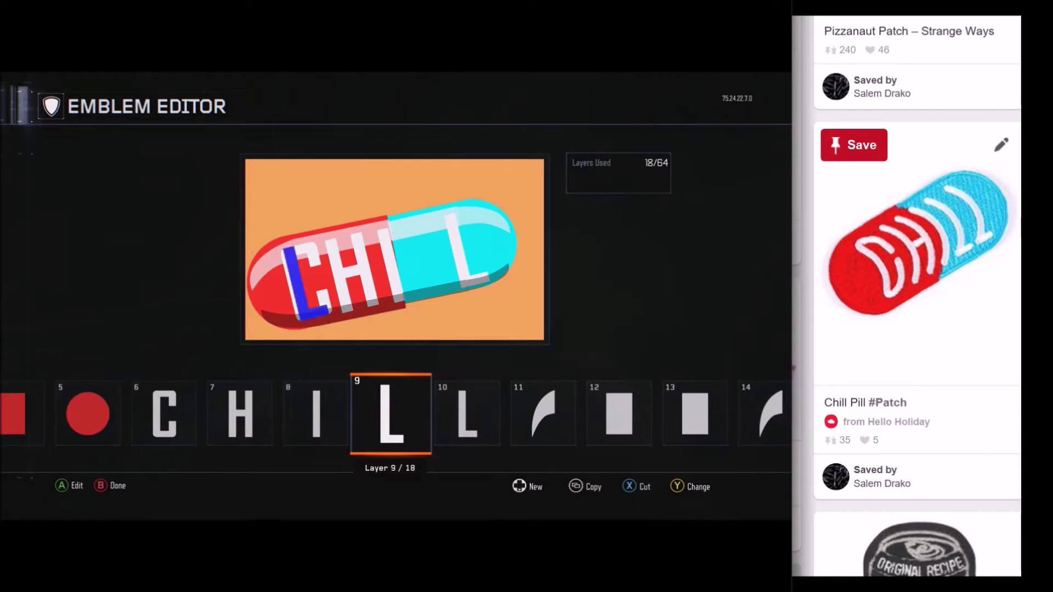
key(Return)
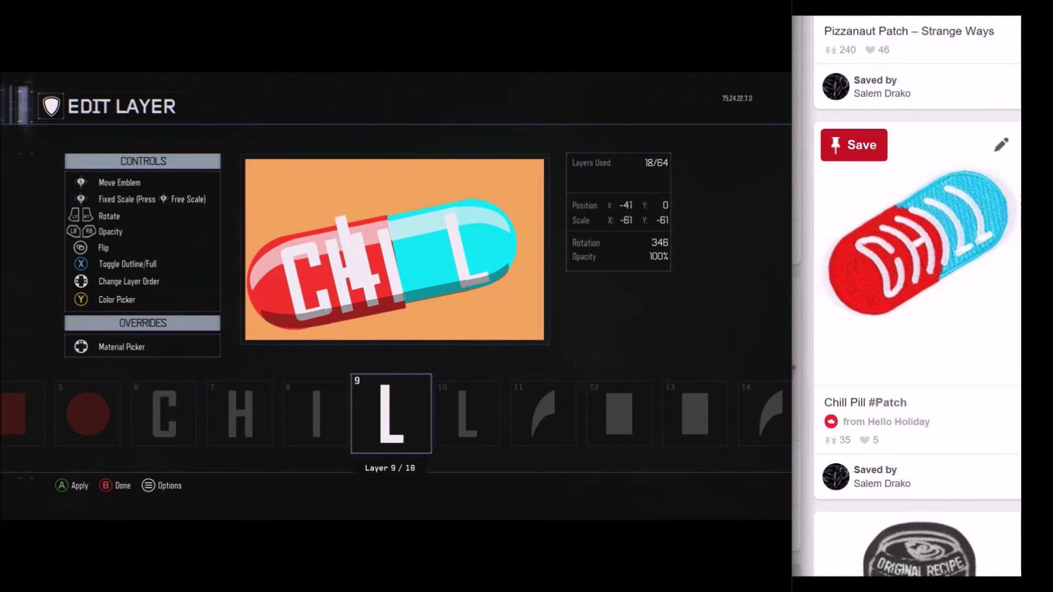
key(Right)
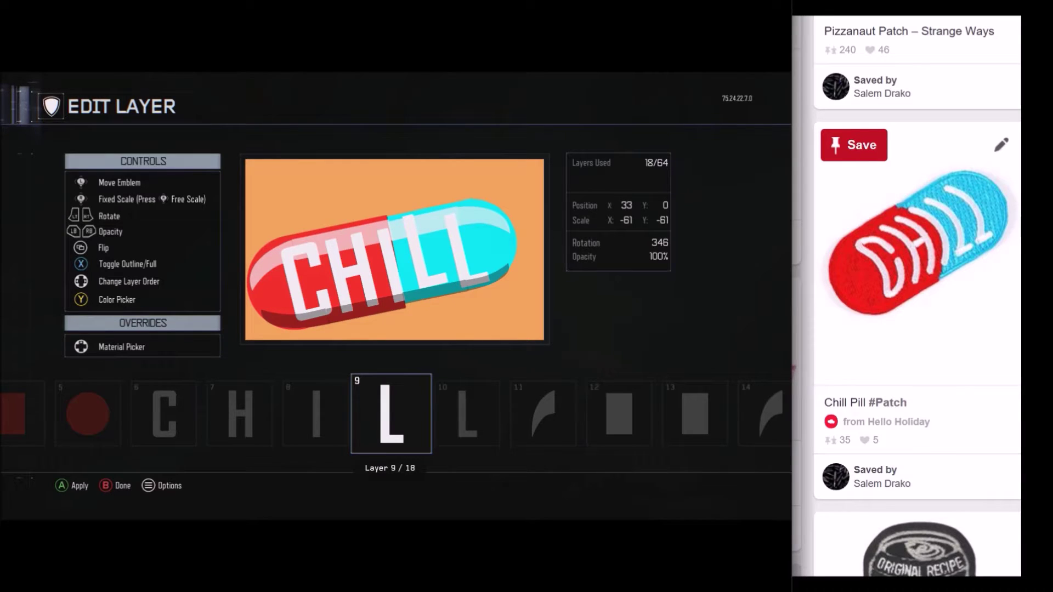
key(Down)
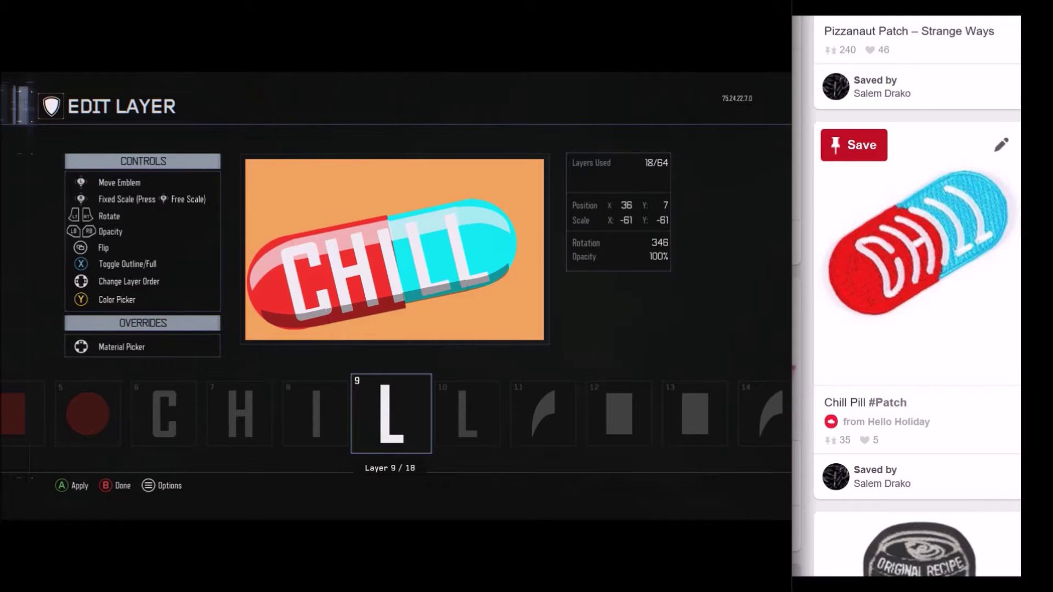
key(Escape)
- Fine-tune the H to about X -48, Y 25 and the I to about X -2, Y 14
key(Left)
key(Return)
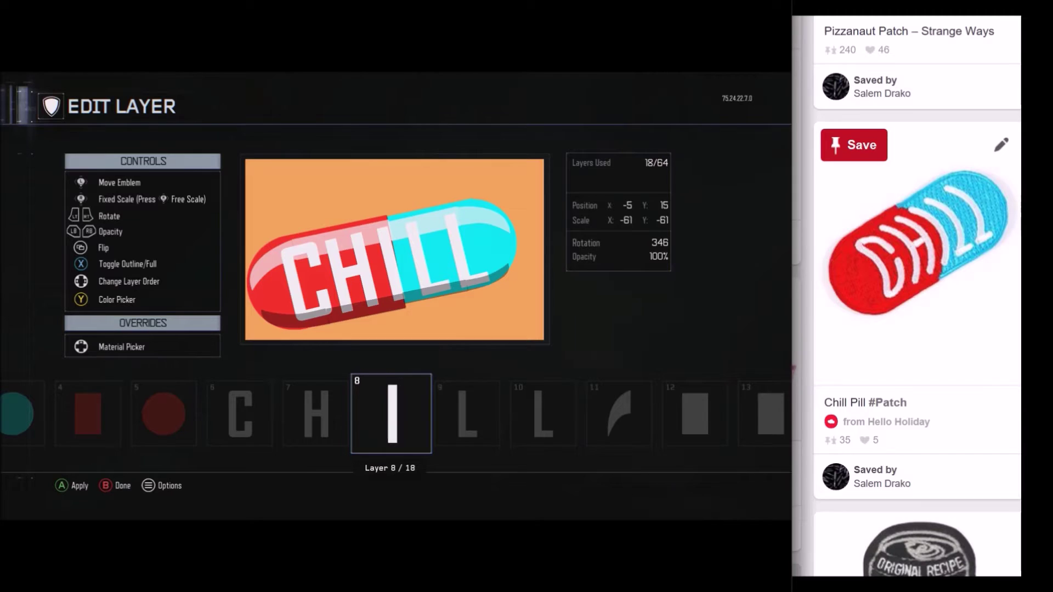
key(Escape)
key(Left)
key(Return)
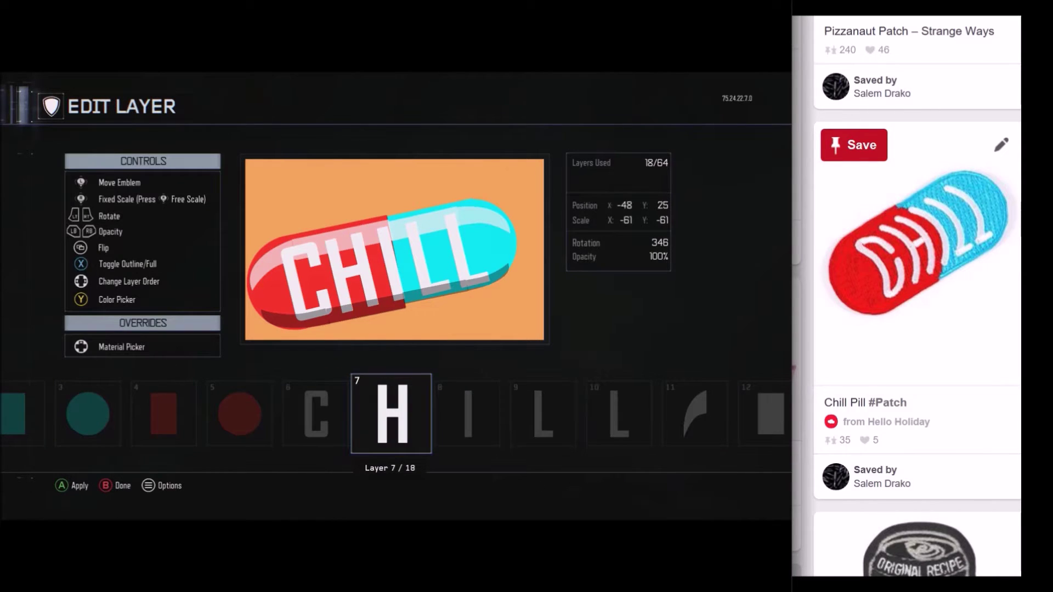
key(Escape)
key(Right)
key(Return)
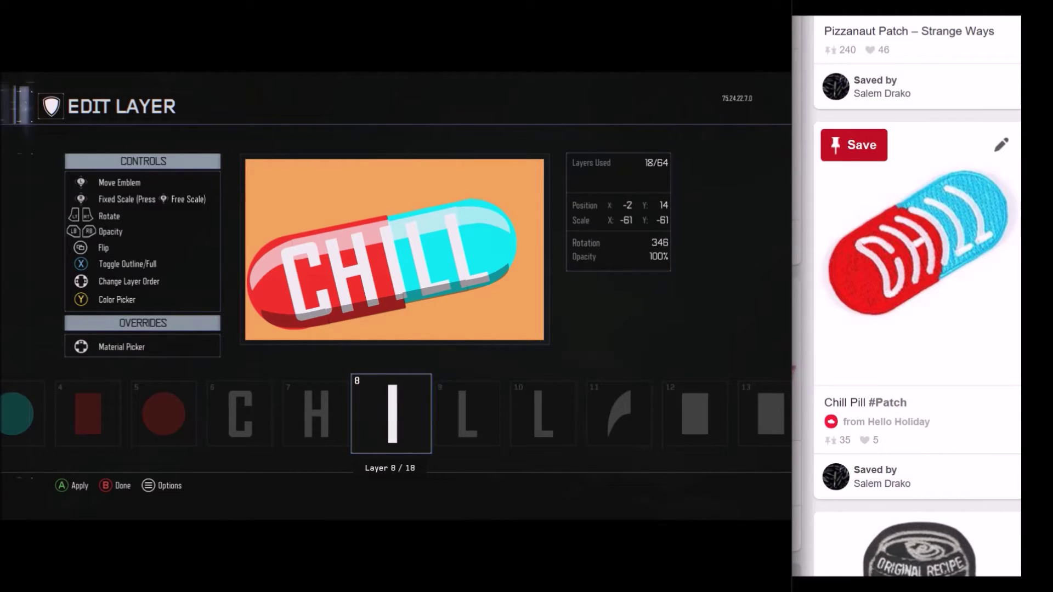
- Nudge the H closer to the I, to about X -44, Y 24, and apply the change
key(Escape)
key(Left)
key(Return)
key(Right)
key(Right)
key(Right)
key(Right)
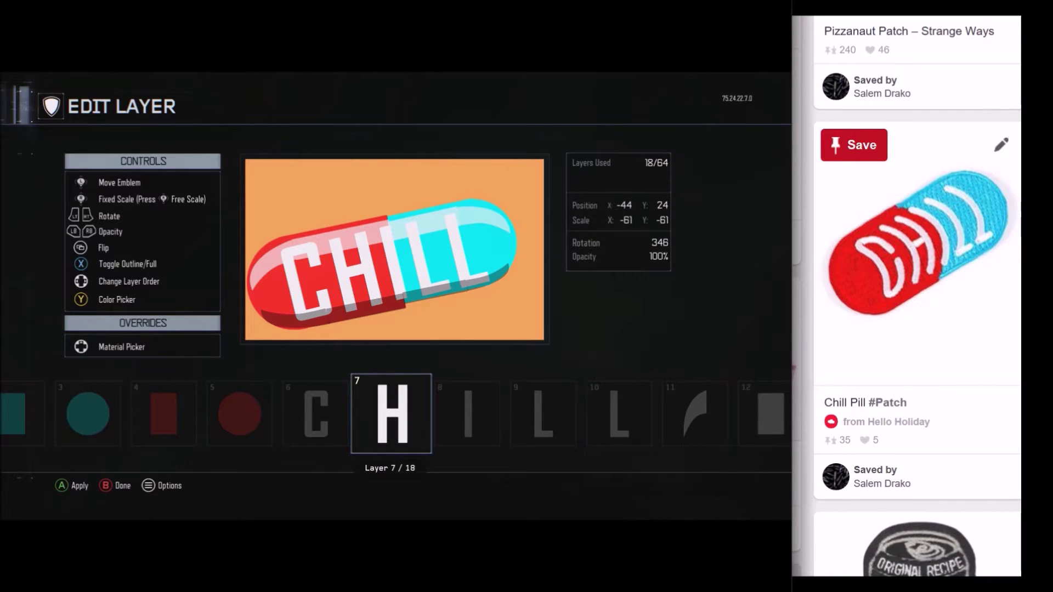
key(Escape)
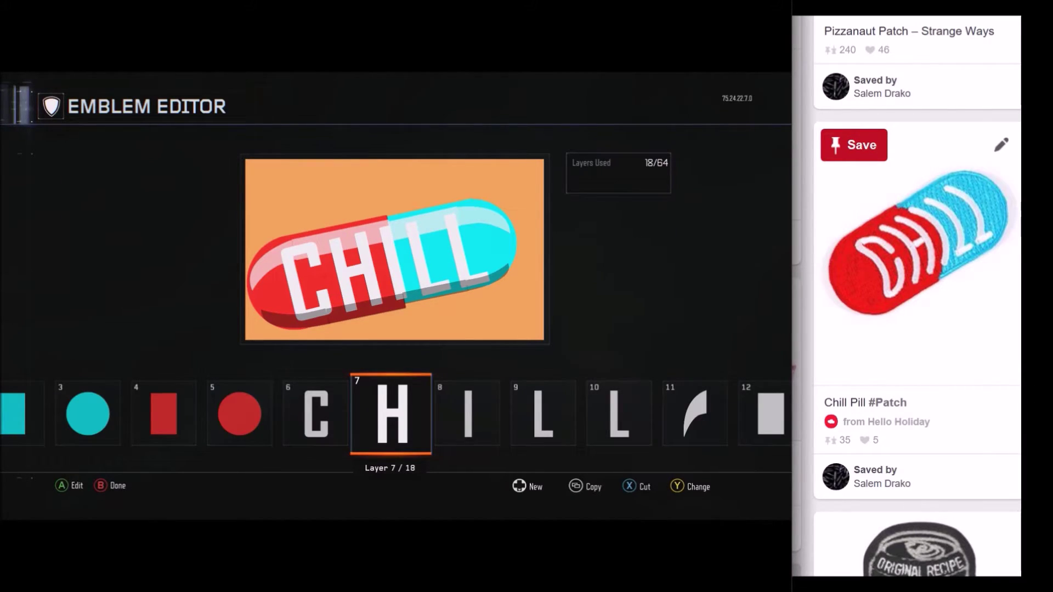
- Review the full layer stack, from the orange background through the pill shapes and CHILL letters to the highlight and shadow layers
key(Left)
key(Left)
key(Left)
key(Left)
key(Left)
key(Left)
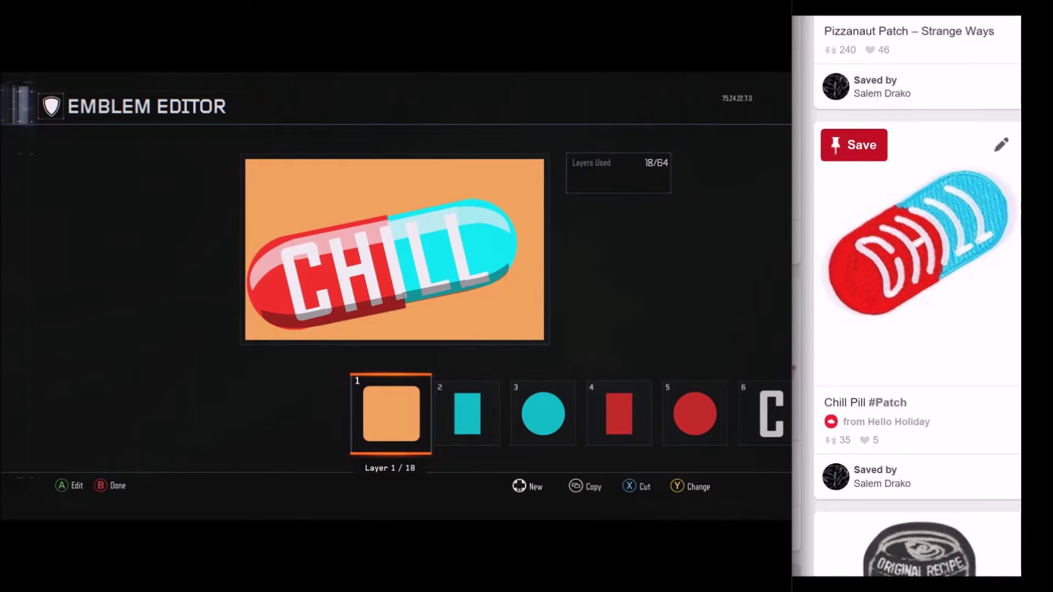
key(Right)
key(Right)
key(Right)
key(Right)
key(Right)
key(Right)
key(Right)
key(Right)
key(Right)
key(Right)
key(Right)
key(Right)
key(Right)
key(Right)
key(Right)
key(Right)
key(Right)
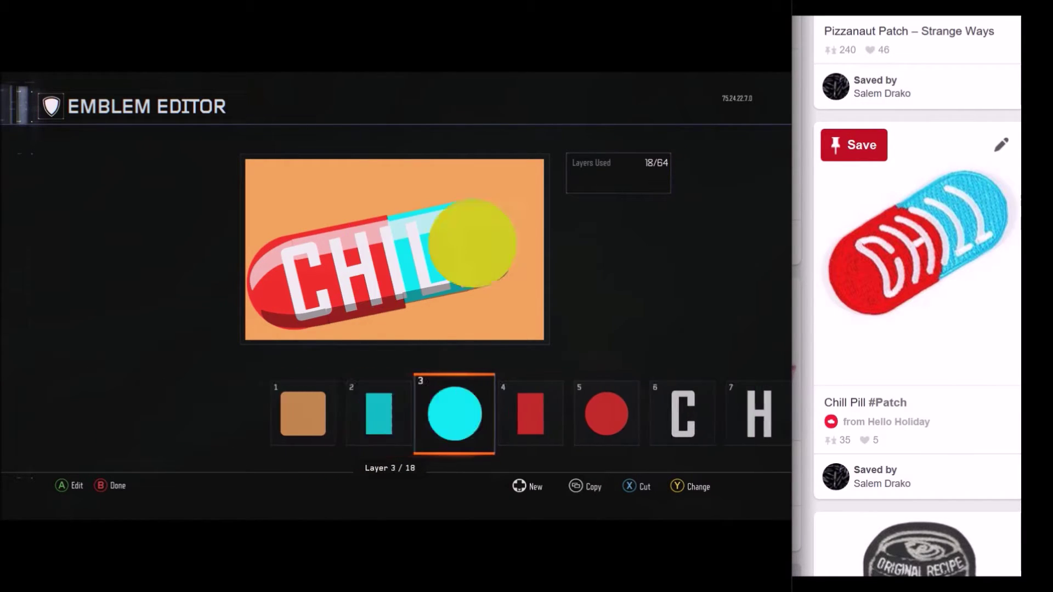
key(Left)
key(Left)
key(Left)
key(Left)
key(Left)
key(Left)
key(Left)
key(Left)
key(Left)
key(Left)
key(Left)
key(Left)
key(Left)
key(Left)
key(Left)
key(Left)
key(Left)
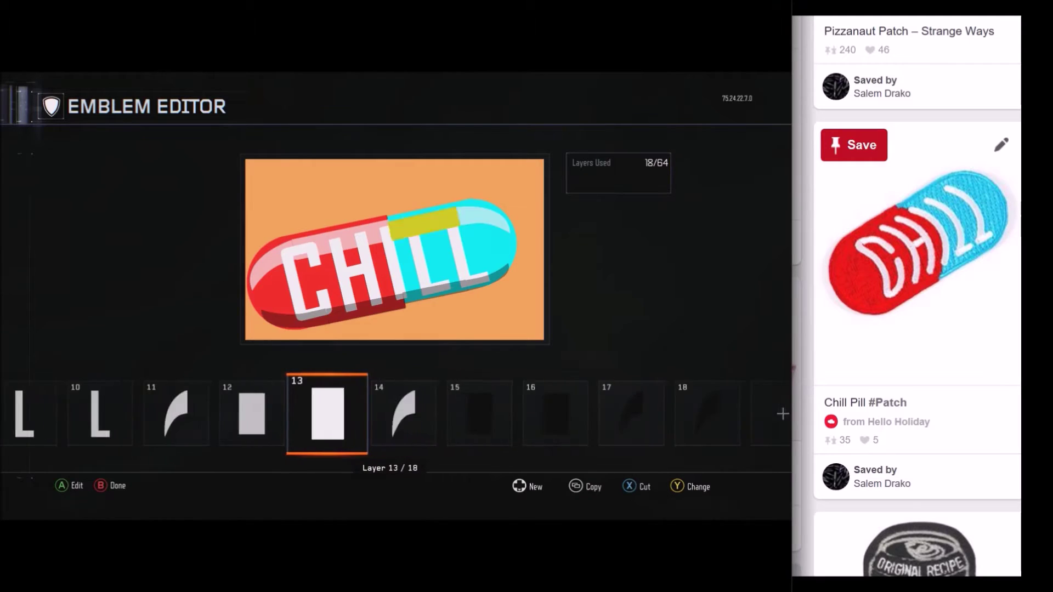
- Cut the orange background layer and browse the pattern and icon decals for a new backdrop
key(x)
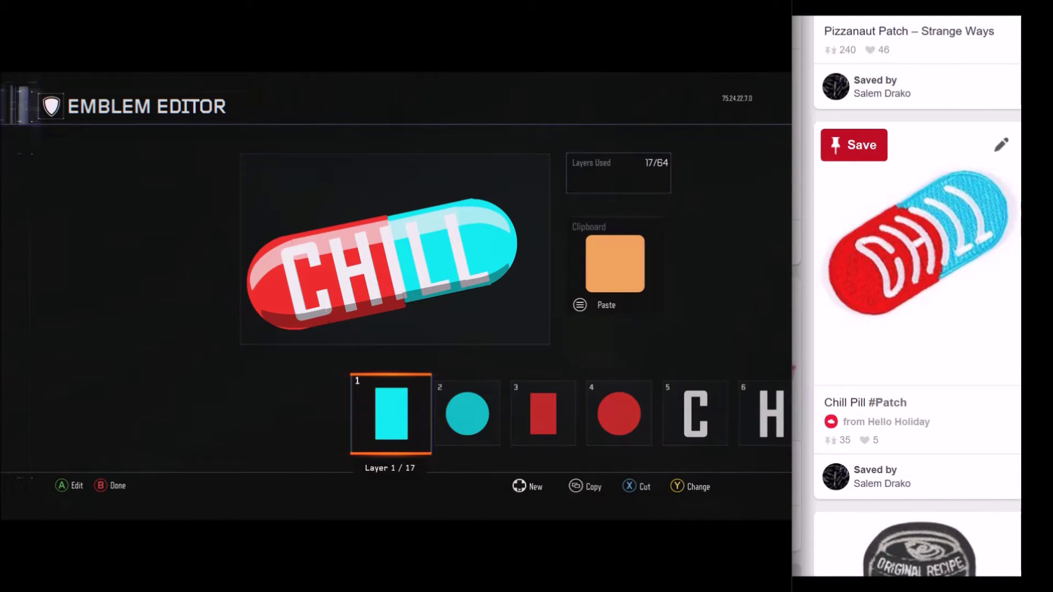
key(Up)
key(q)
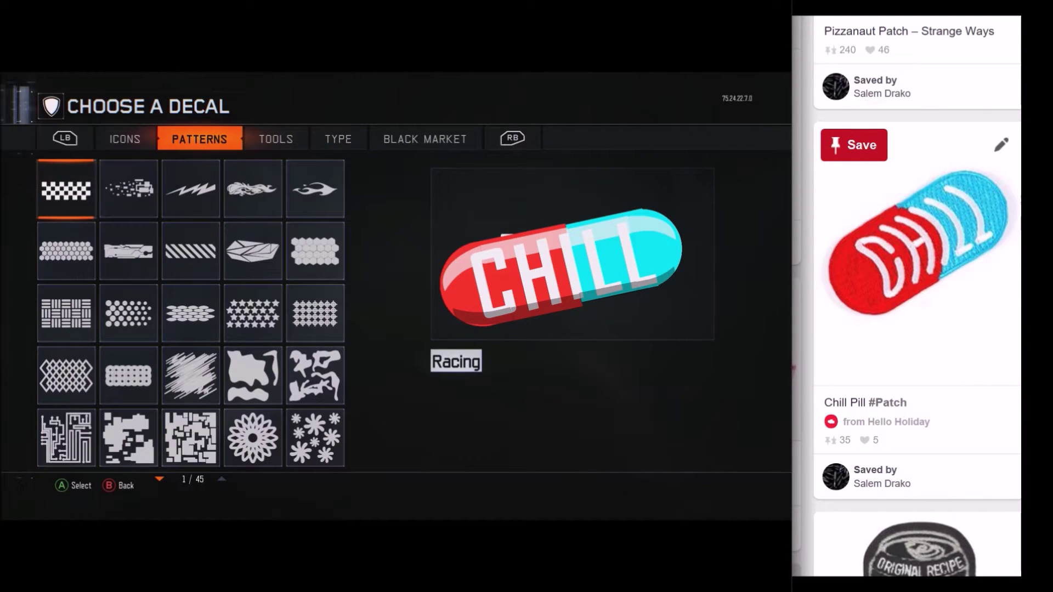
key(Page_Up)
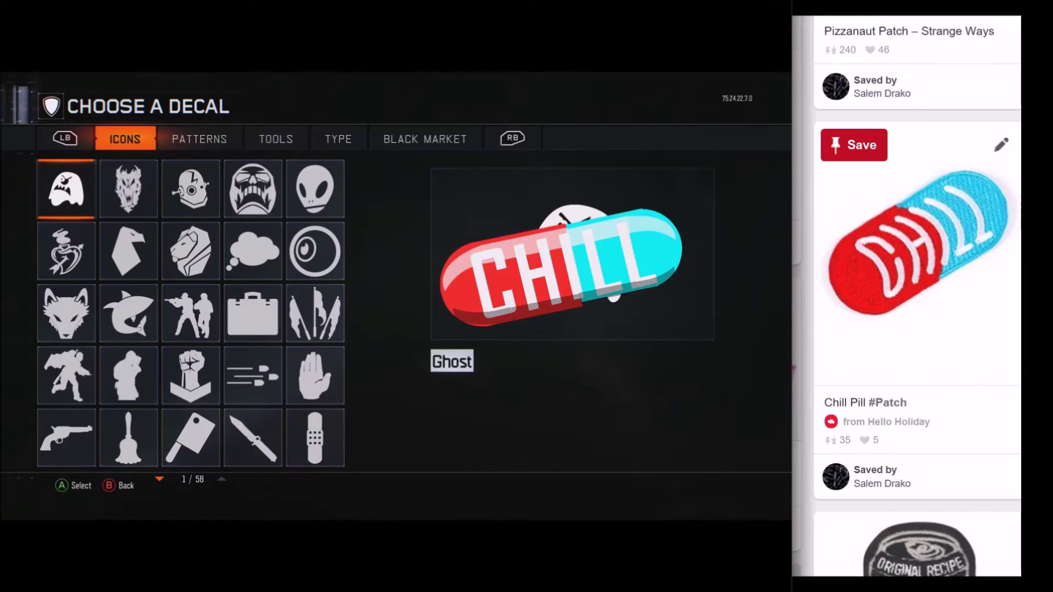
key(Escape)
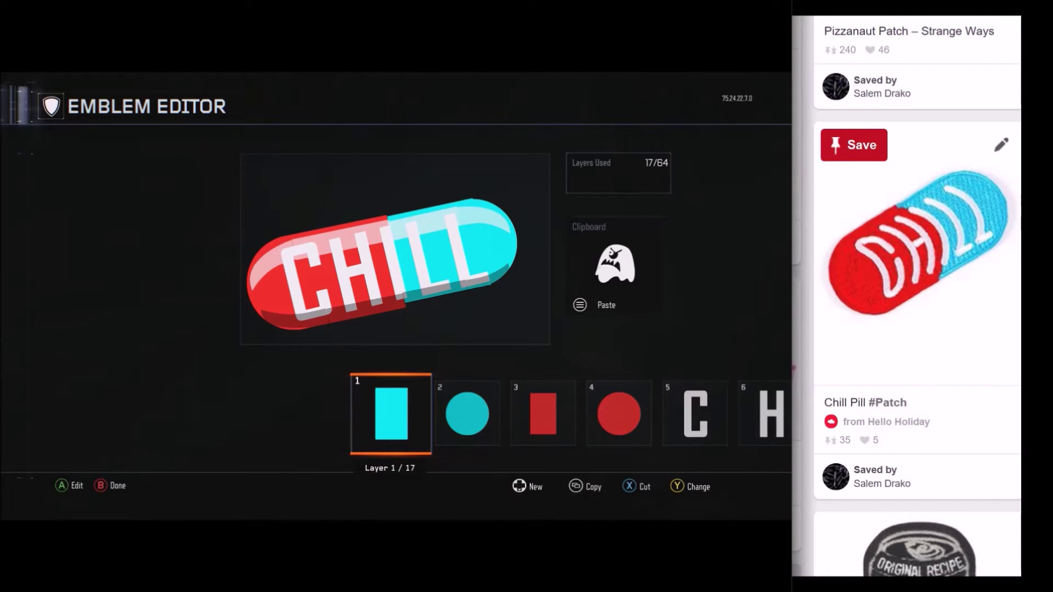
- Add the Shattered pattern decal as a new layer 1 behind the pill
key(Return)
key(e)
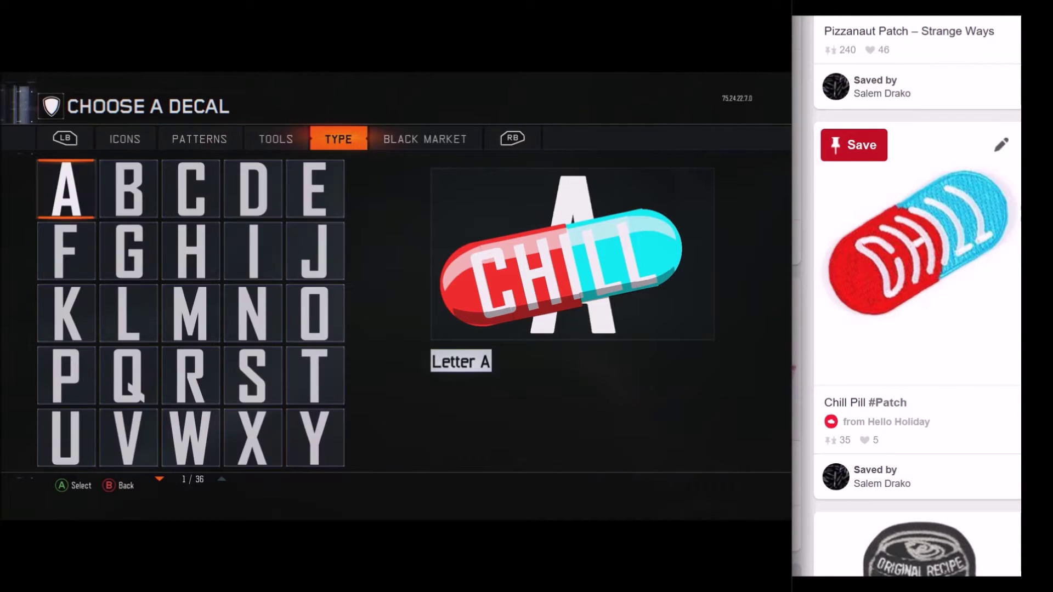
key(q)
key(q)
key(Down)
key(Down)
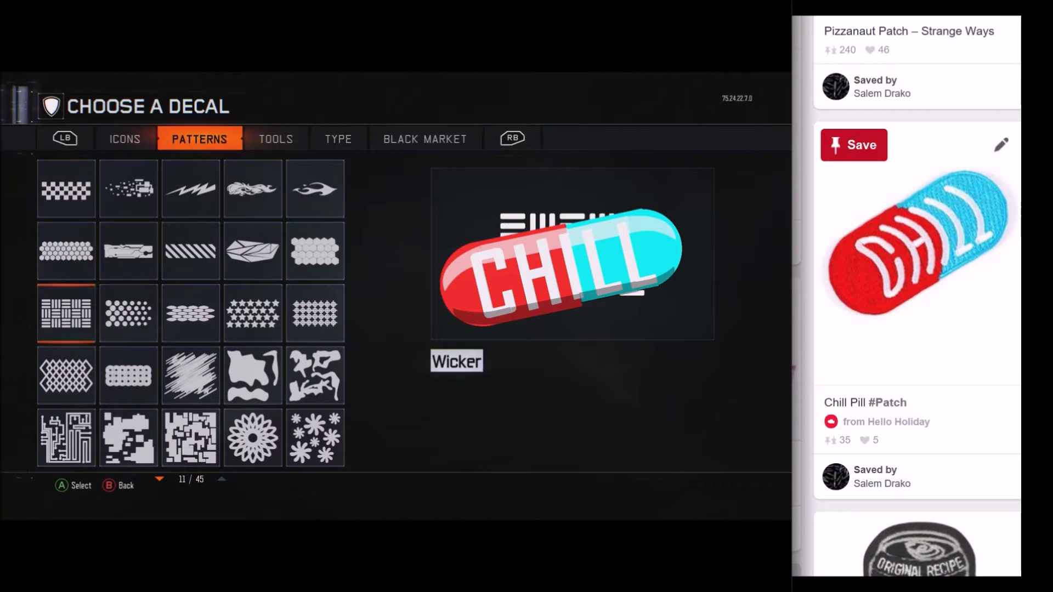
key(Right)
key(Up)
key(Right)
key(Right)
key(Return)
key(Right)
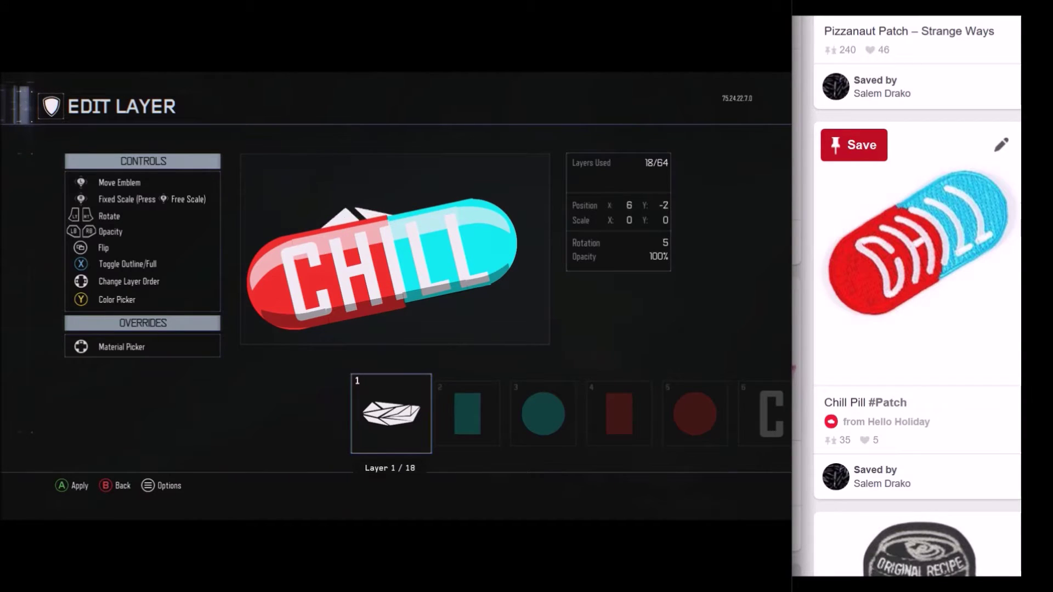
- Place the Shattered decal behind the blue half at X 55, Y -47, with a copy at about X -66, Y -11, both at scale -21
key(Up)
key(Left)
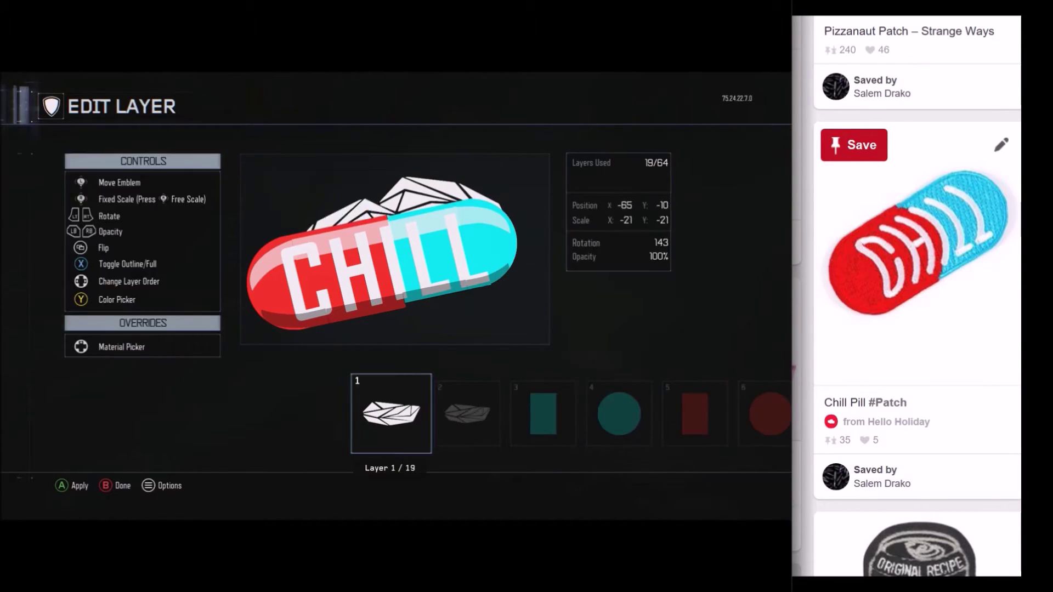
key(Return)
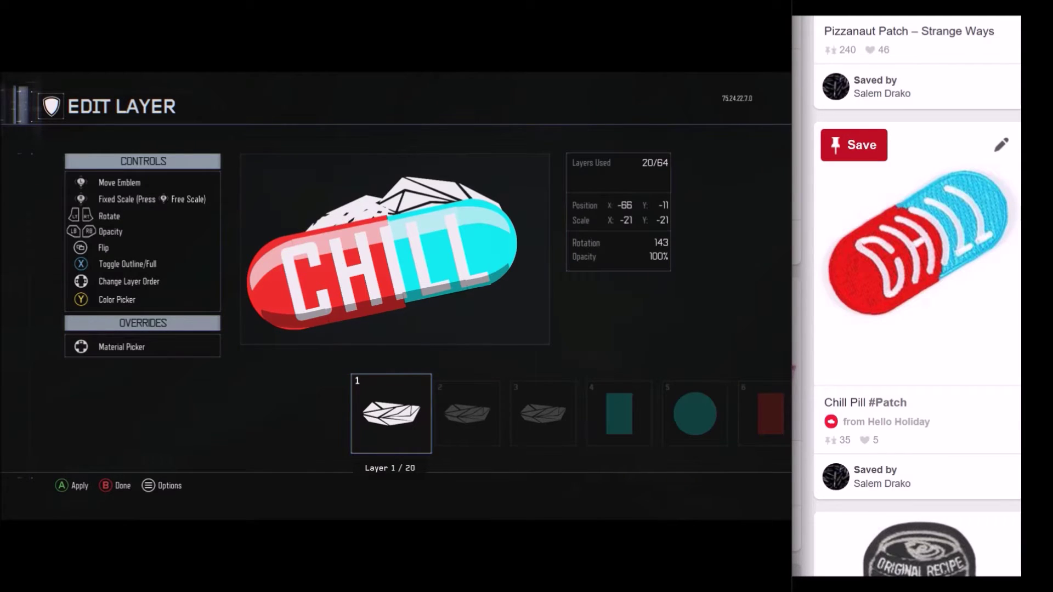
- Place a third Shattered decal behind the pill's red end at about X -130, Y -4, with scale -38 and rotation 132
key(Left)
key(Up)
key(Up)
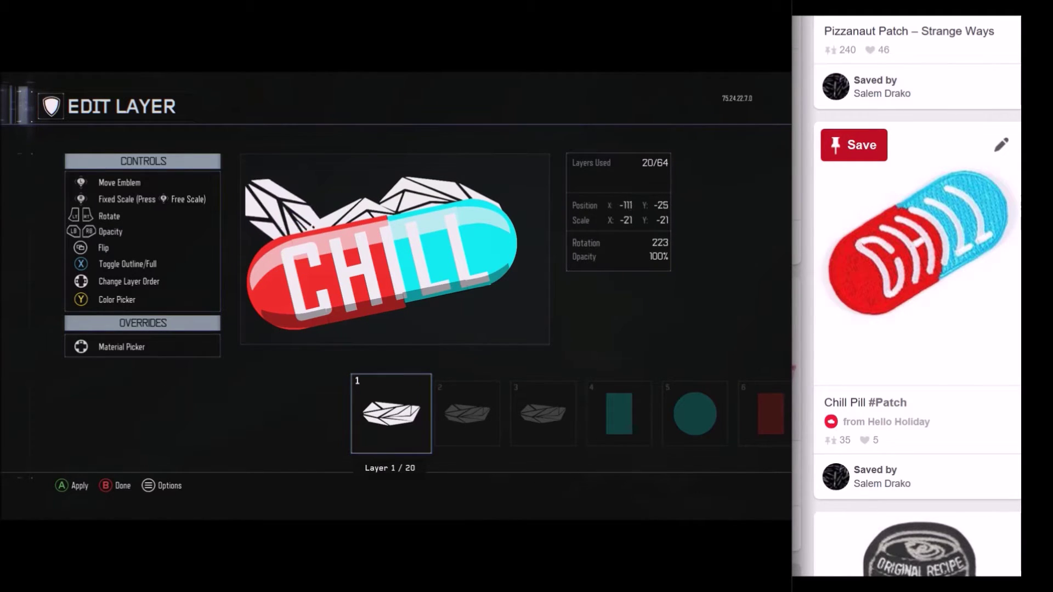
key(Down)
key(Right)
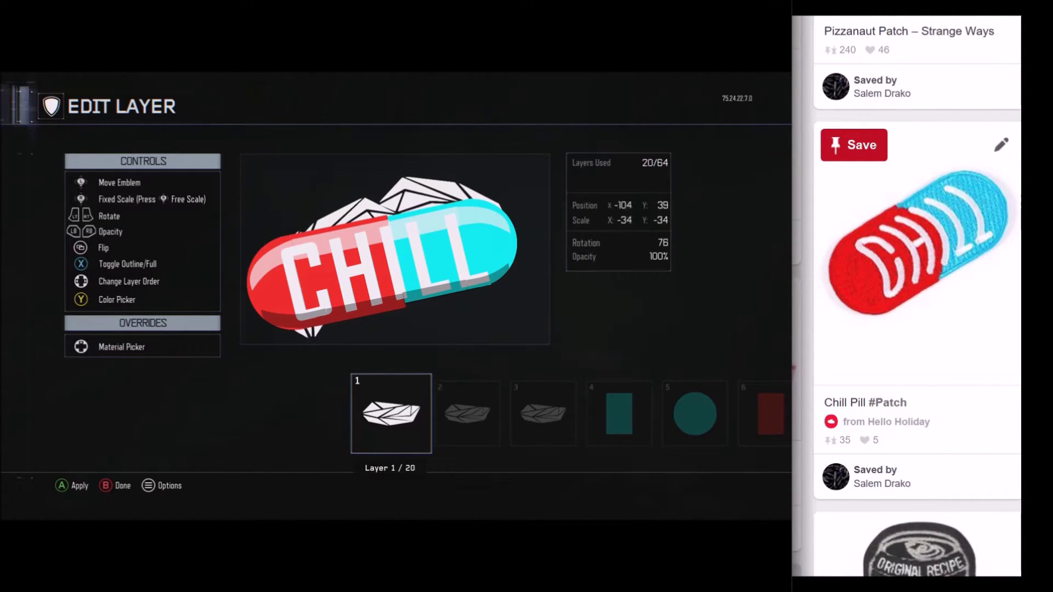
key(Up)
key(e)
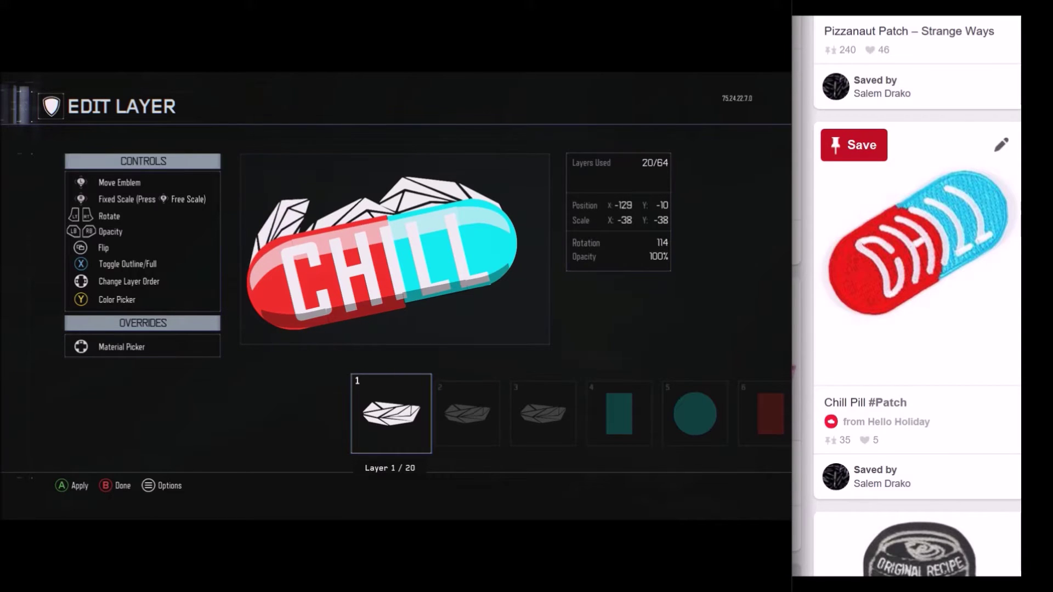
key(e)
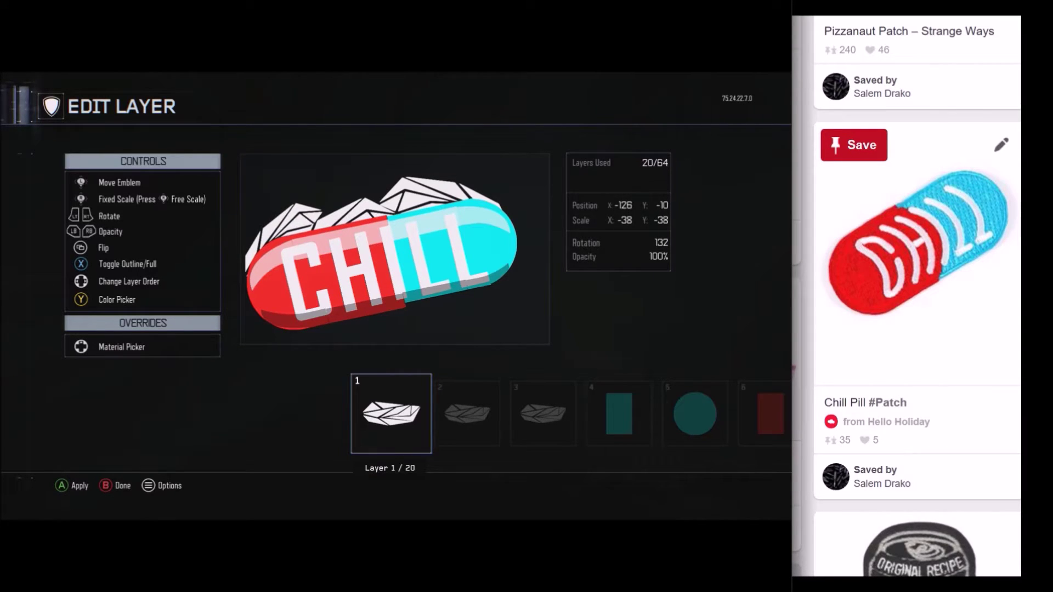
key(Escape)
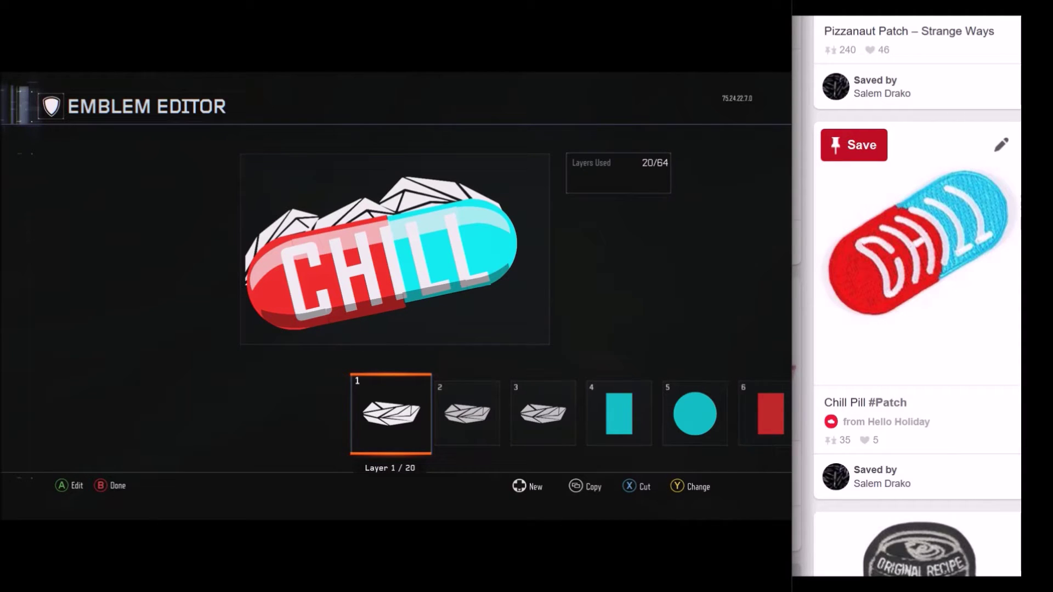
- Recolor the Shattered decal behind the pill's red end solid cyan
key(Return)
key(y)
key(Right)
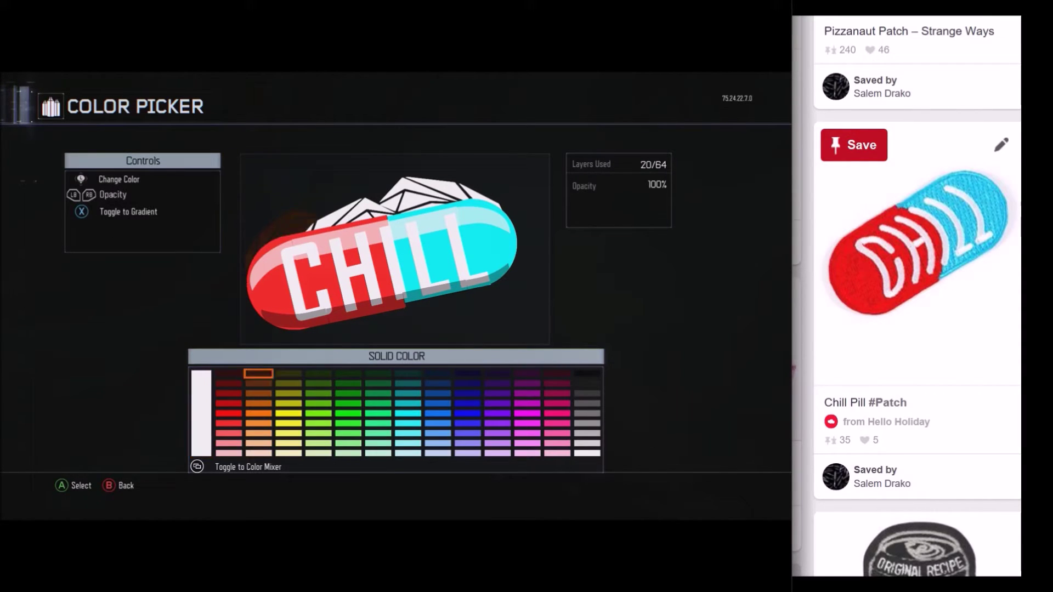
key(Down)
key(Down)
key(Down)
key(Down)
key(Down)
key(Down)
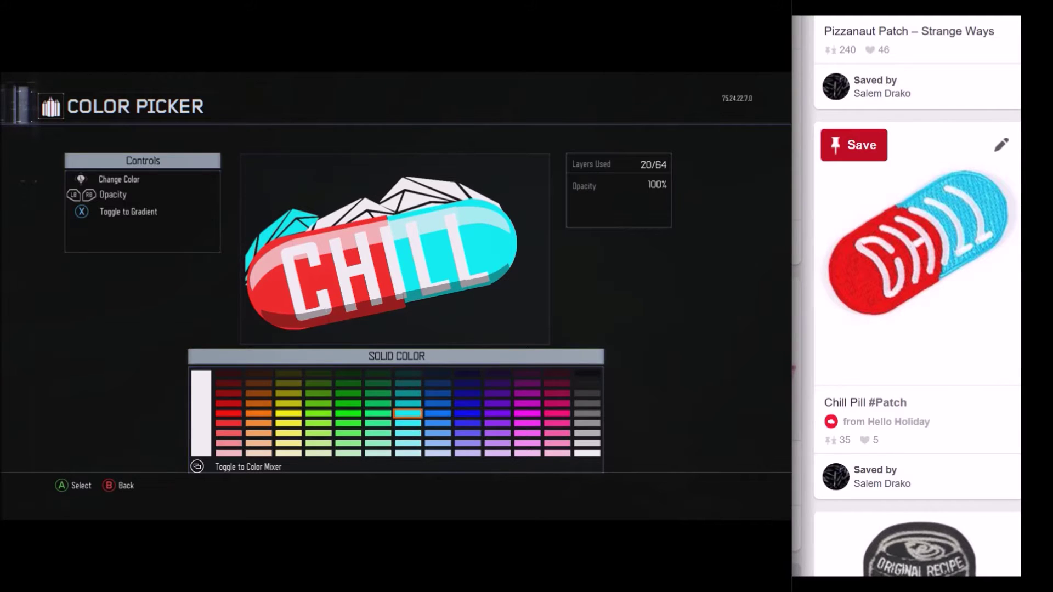
key(Return)
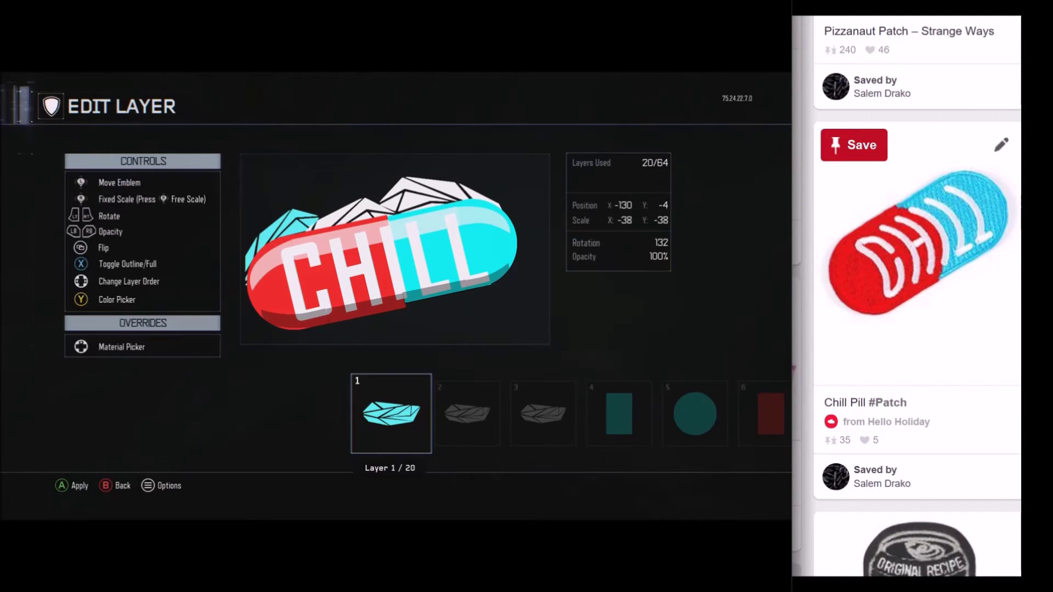
key(Escape)
- Recolor the cyan Shattered decal on layer 1 solid white
key(Return)
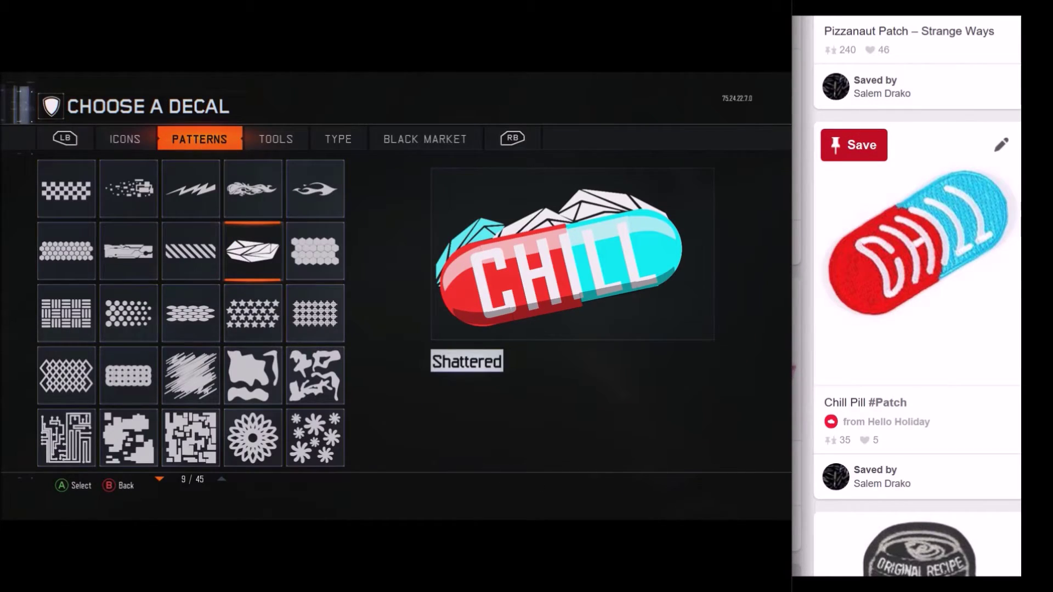
key(Return)
key(Return)
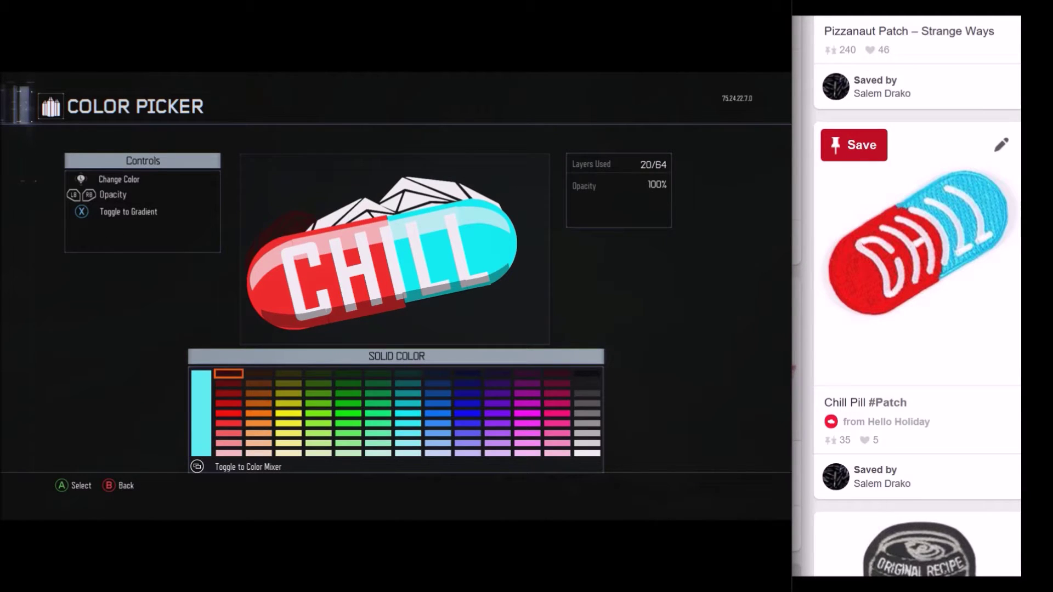
key(Right)
key(Right)
key(Right)
key(Right)
key(Right)
key(Right)
key(Right)
key(Right)
key(Right)
key(Right)
key(Right)
key(Right)
key(Down)
key(Down)
key(Down)
key(Down)
key(Down)
key(Down)
key(Down)
key(Down)
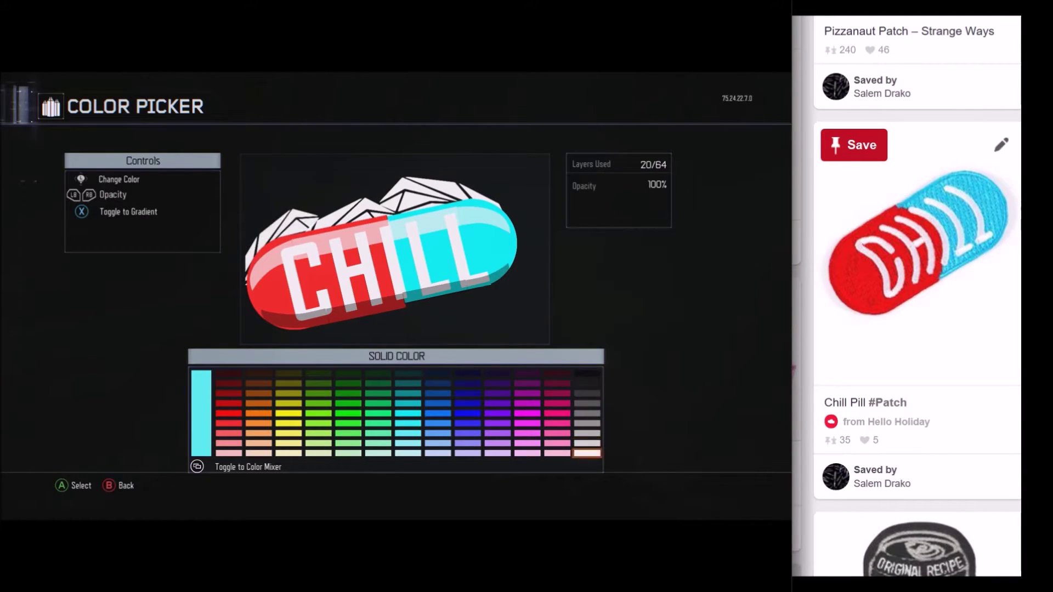
key(Return)
key(Escape)
- Give all three Shattered decals a blue-to-white gradient with the gradient slider at 50
key(Return)
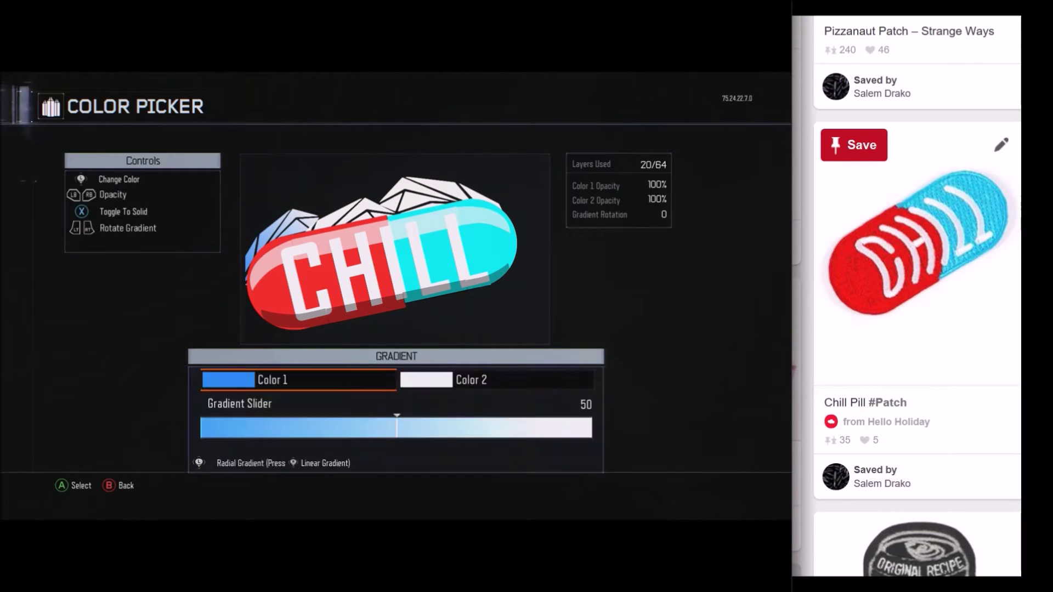
key(Return)
key(Return)
key(Escape)
key(y)
key(Return)
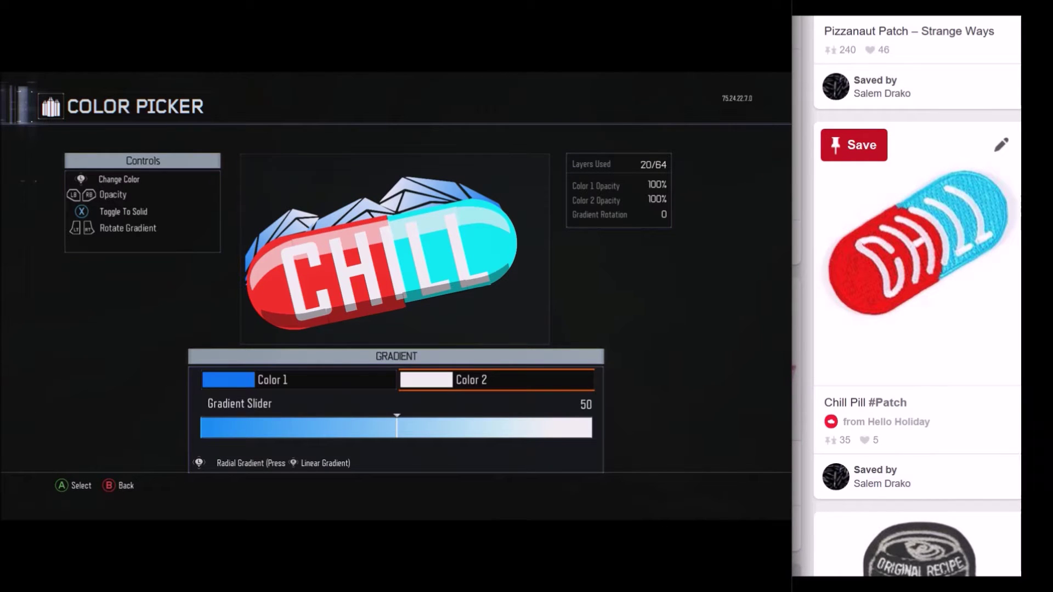
key(Escape)
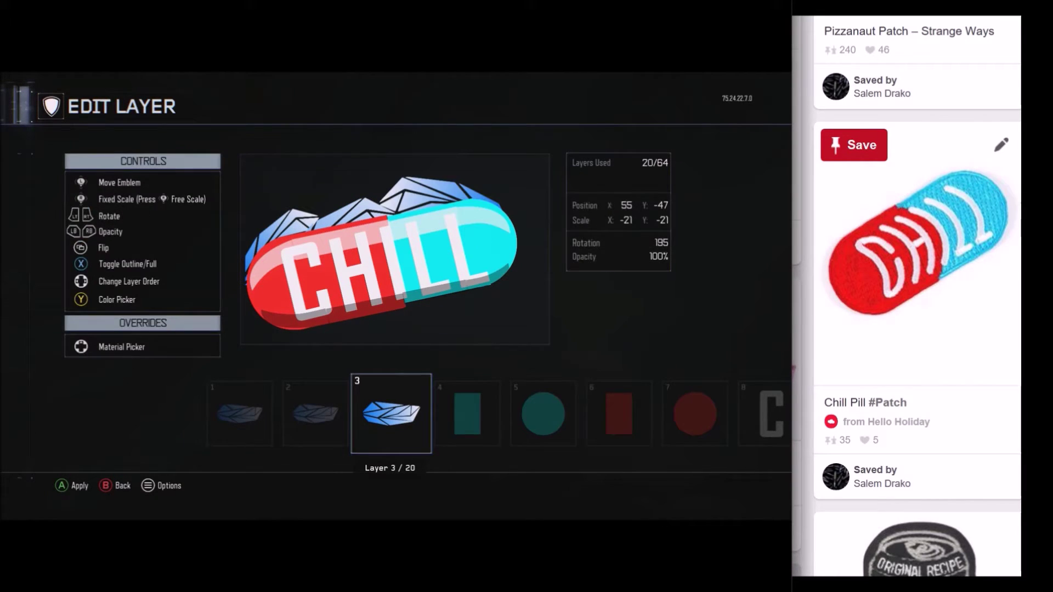
key(Escape)
key(Left)
key(Left)
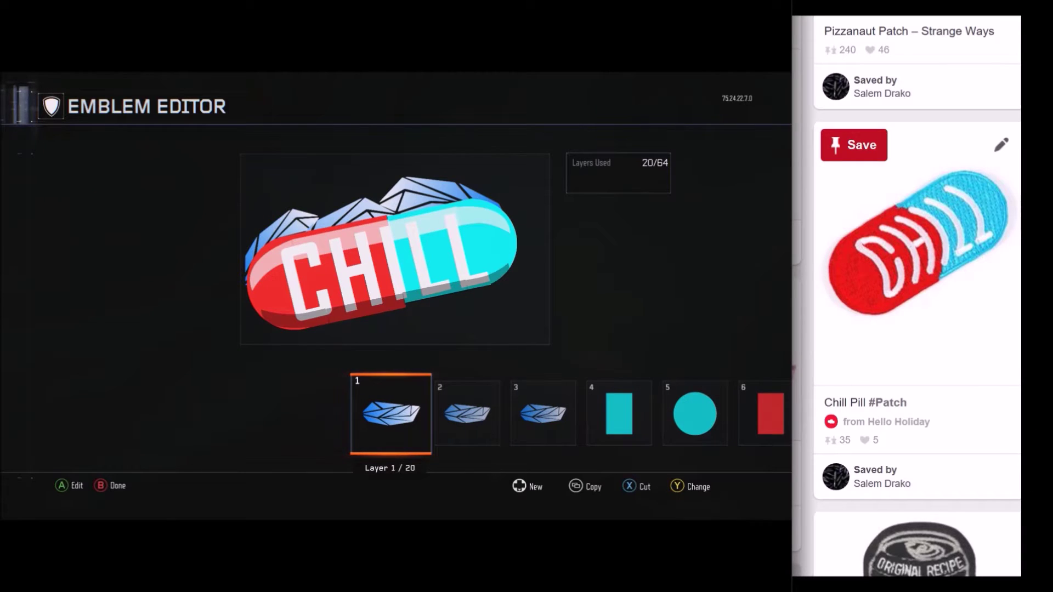
- Cut the three Shattered decal layers from behind the pill
key(x)
key(x)
key(x)
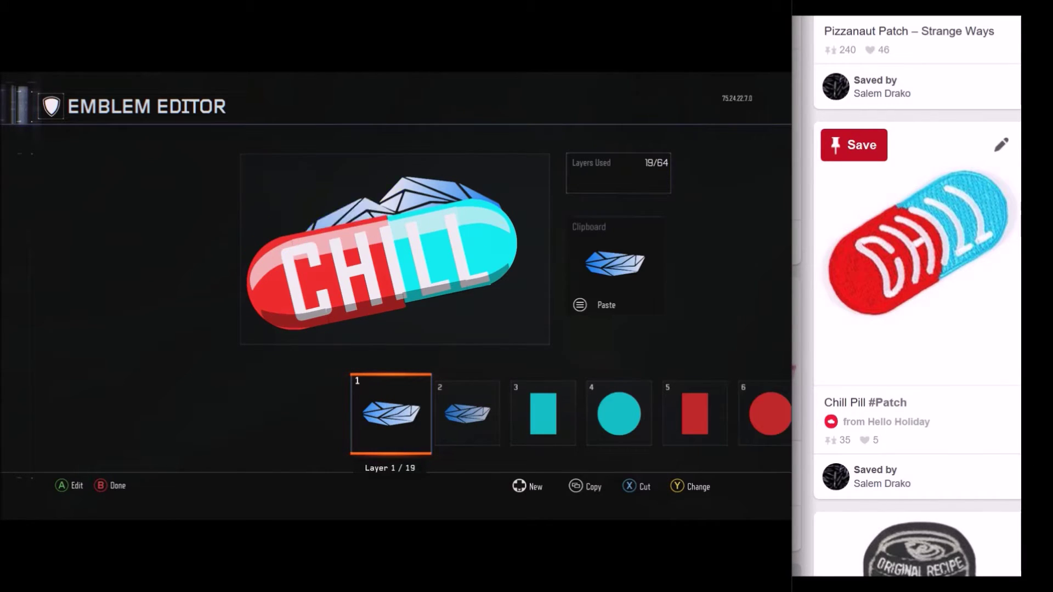
- Add a paint splatter pattern decal as a new layer behind the pill
key(Up)
key(e)
key(q)
key(q)
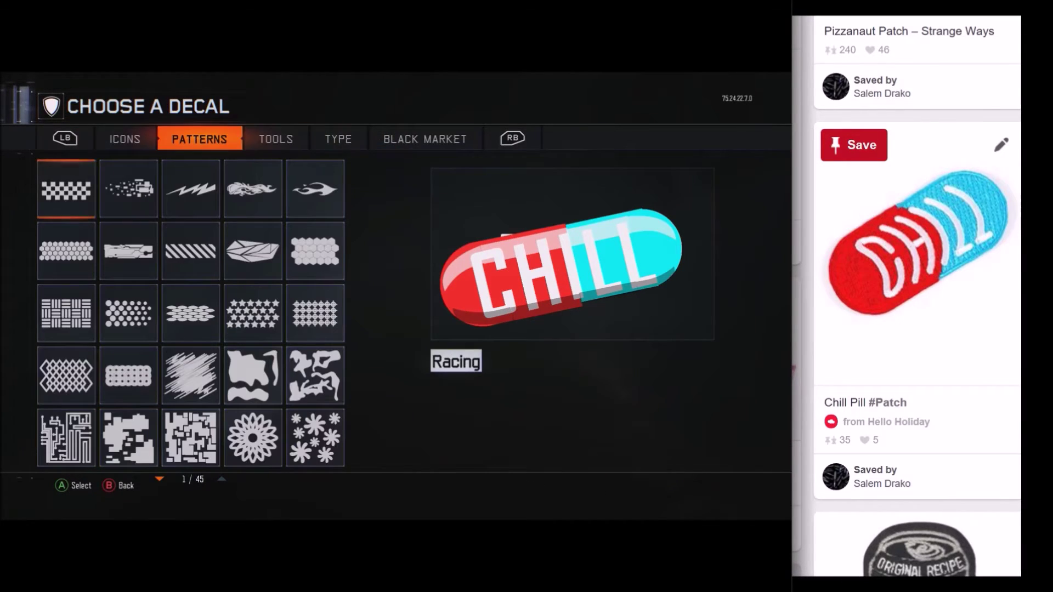
key(Down)
key(Down)
key(Down)
key(Down)
key(Down)
key(Down)
key(Down)
key(Down)
key(Right)
key(Right)
key(Return)
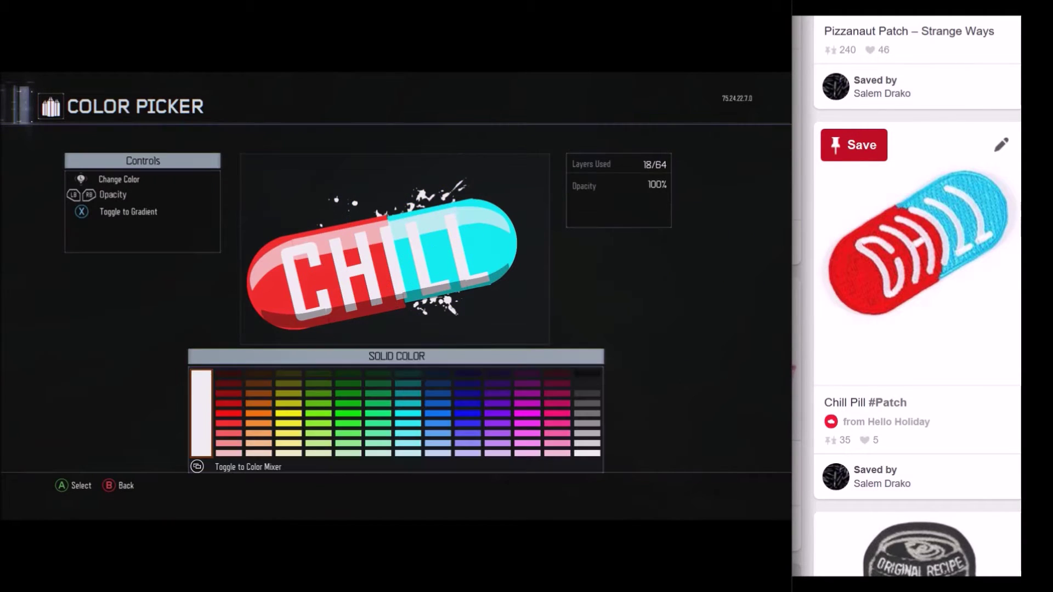
- Try several blue shades on the paint splatter and color it a deep pure blue
key(Right)
key(Right)
key(Right)
key(Right)
key(Down)
key(Down)
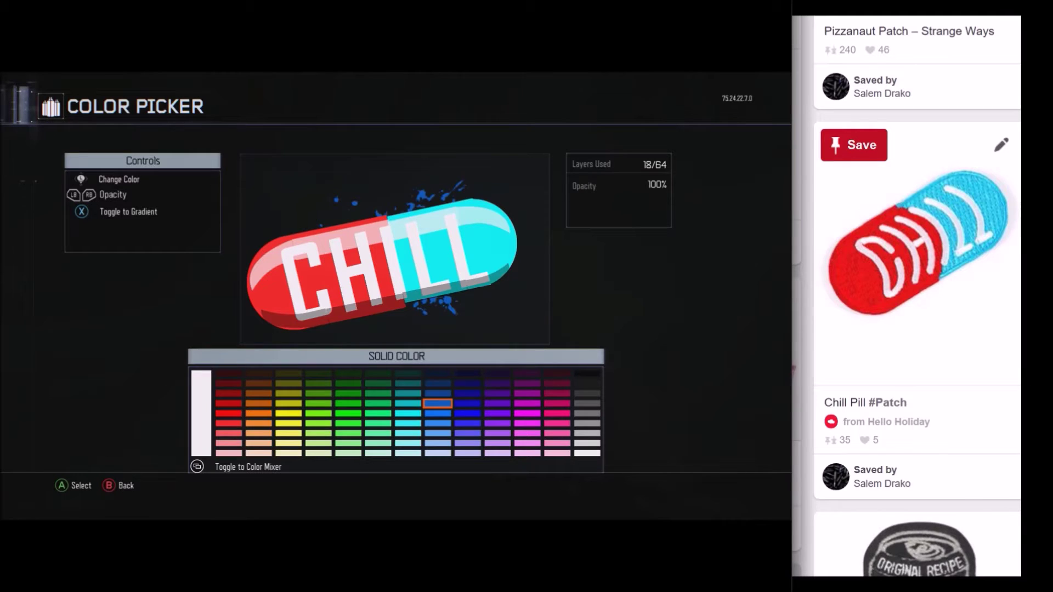
key(Down)
key(Right)
key(Left)
key(Right)
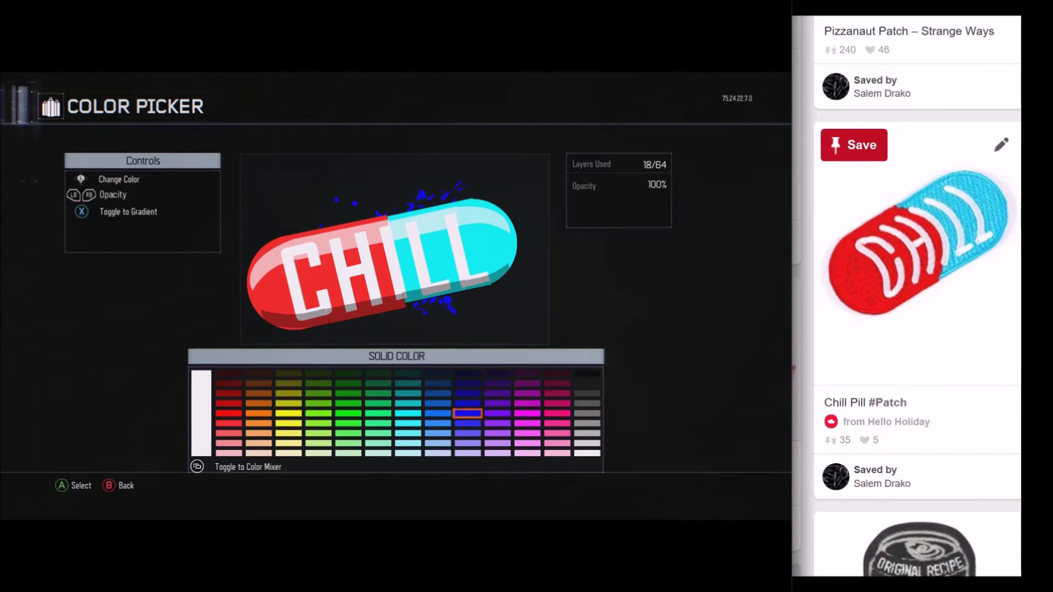
key(Left)
key(Up)
key(Down)
key(Right)
key(Up)
key(Return)
- Add a streaked splatter decal as layer 1 beneath the two blue splatters and color it the same deep blue
key(Return)
key(y)
key(Right)
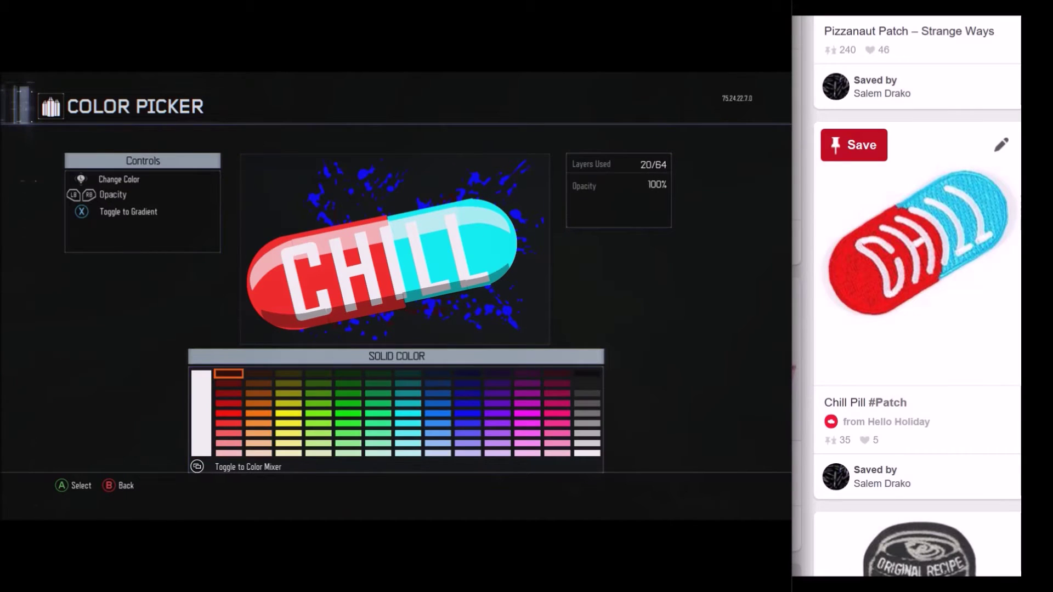
key(Right)
key(Right)
key(Right)
key(Right)
key(Right)
key(Right)
key(Return)
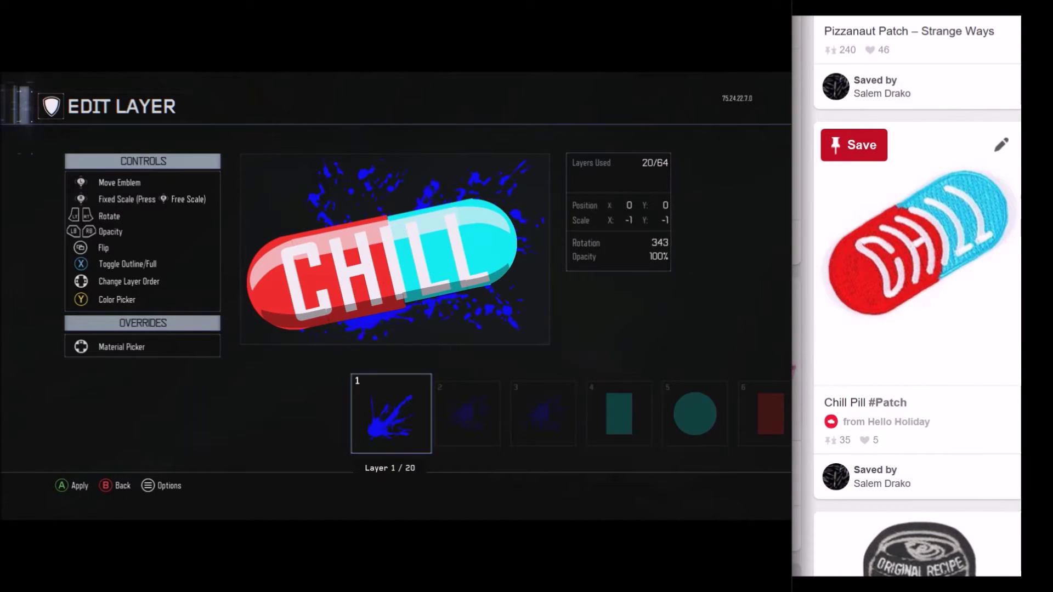
- Position the streaked splatter behind the pill's red end at about X -143, Y 46, with scale 18 and rotation 209
key(Left)
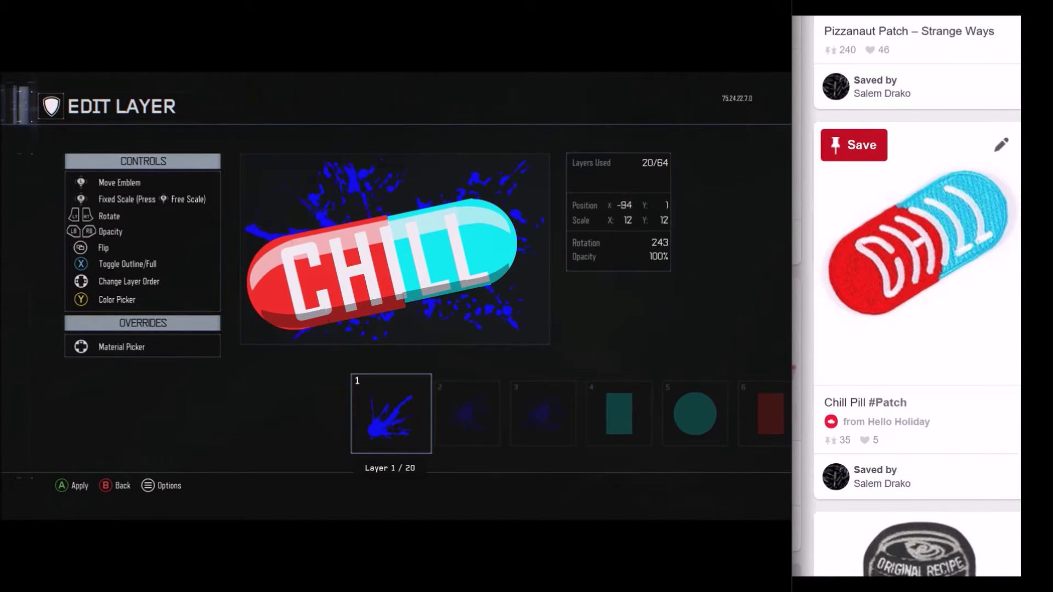
key(Down)
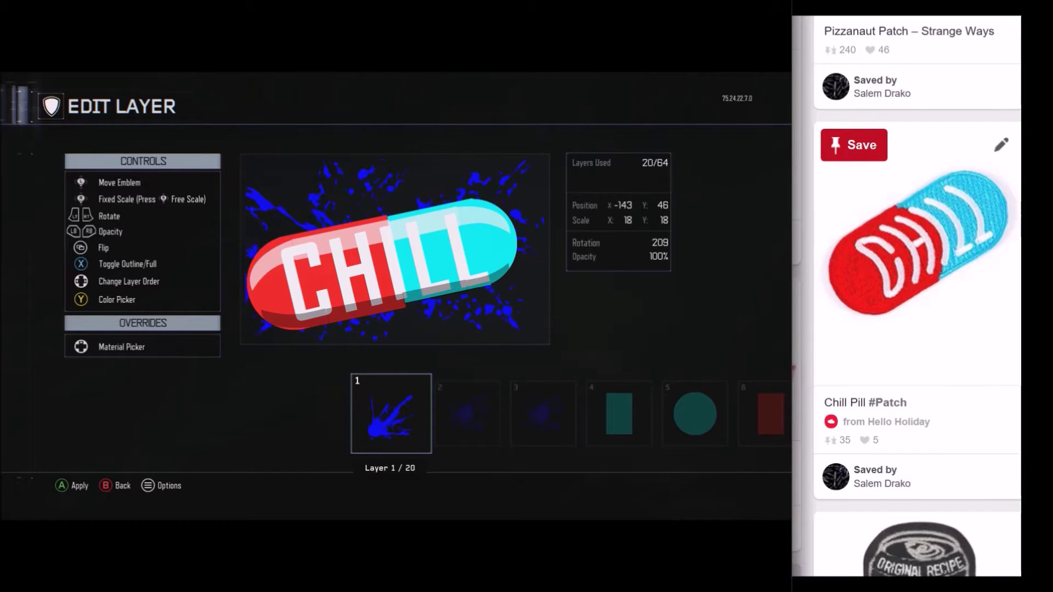
key(Return)
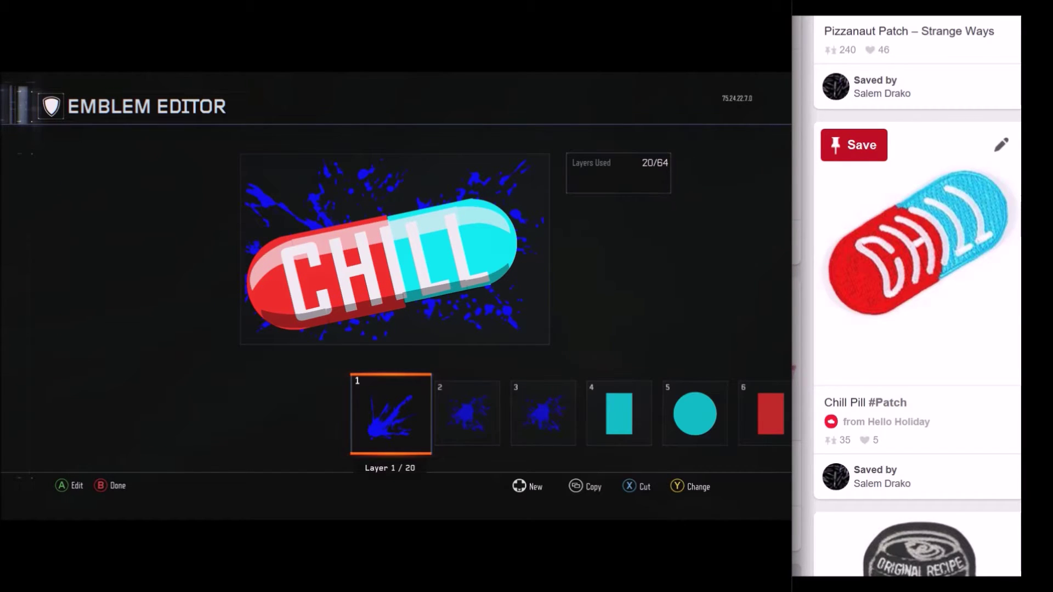
- Duplicate the streaked blue splatter layer and recolor the copy cyan
key(ctrl+c)
key(ctrl+v)
key(Return)
key(y)
key(Return)
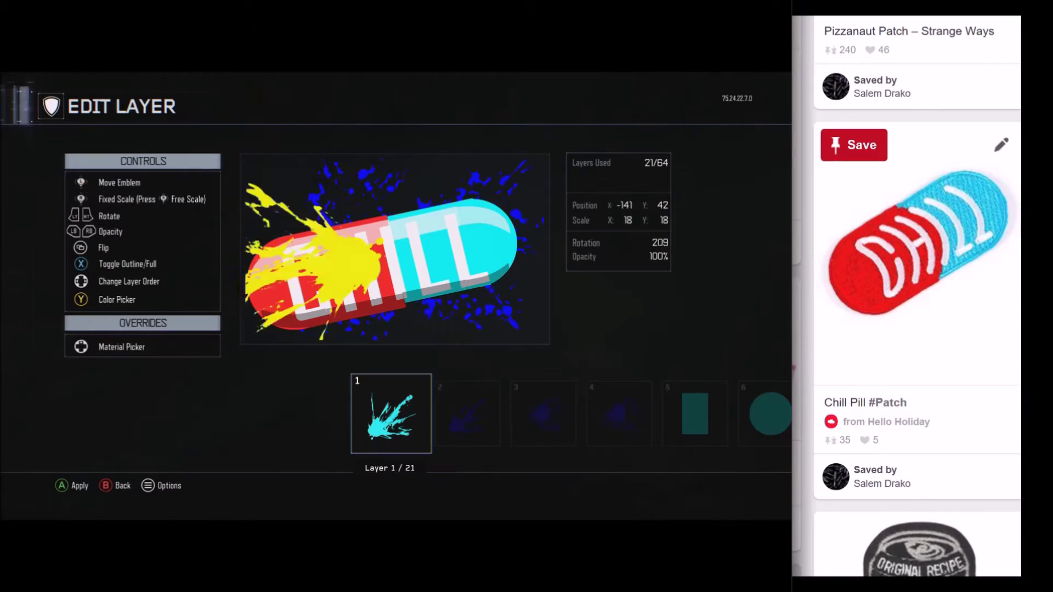
- Place the cyan streaked splatter behind the middle of the pill, enlarged to scale 30 and rotated to 343
key(Right)
key(Right)
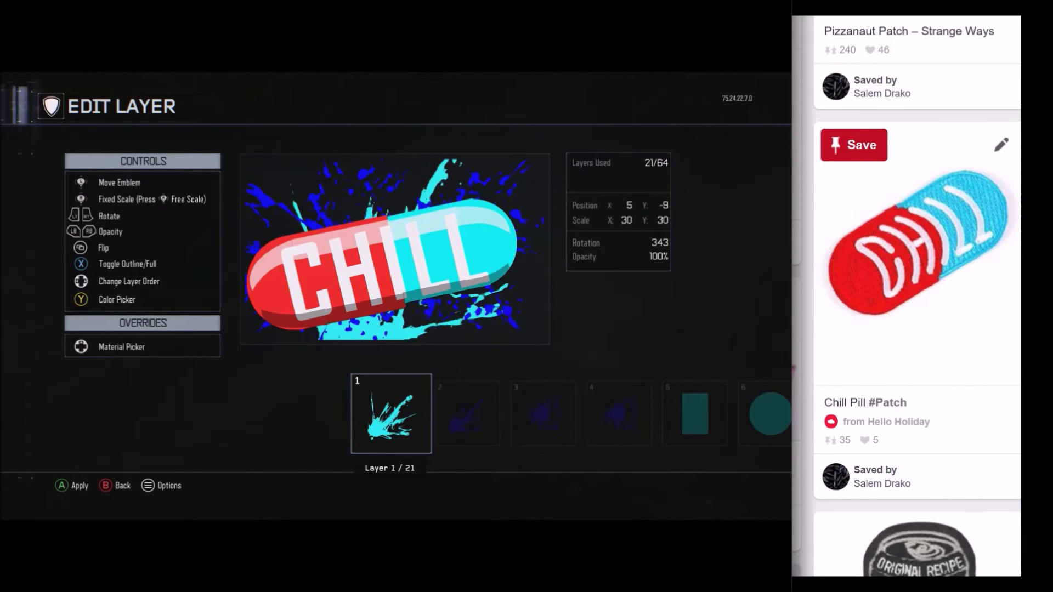
key(Return)
- Duplicate a round blue splatter as the new layer 1 and recolor the copy cyan
key(Right)
key(Right)
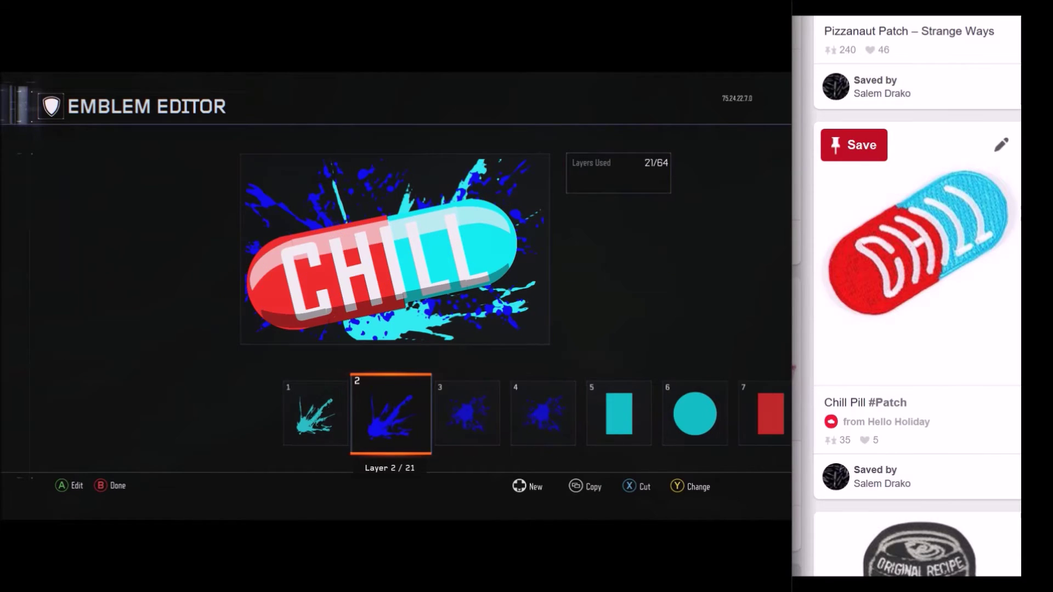
key(ctrl+c)
key(Left)
key(Left)
key(ctrl+v)
key(Return)
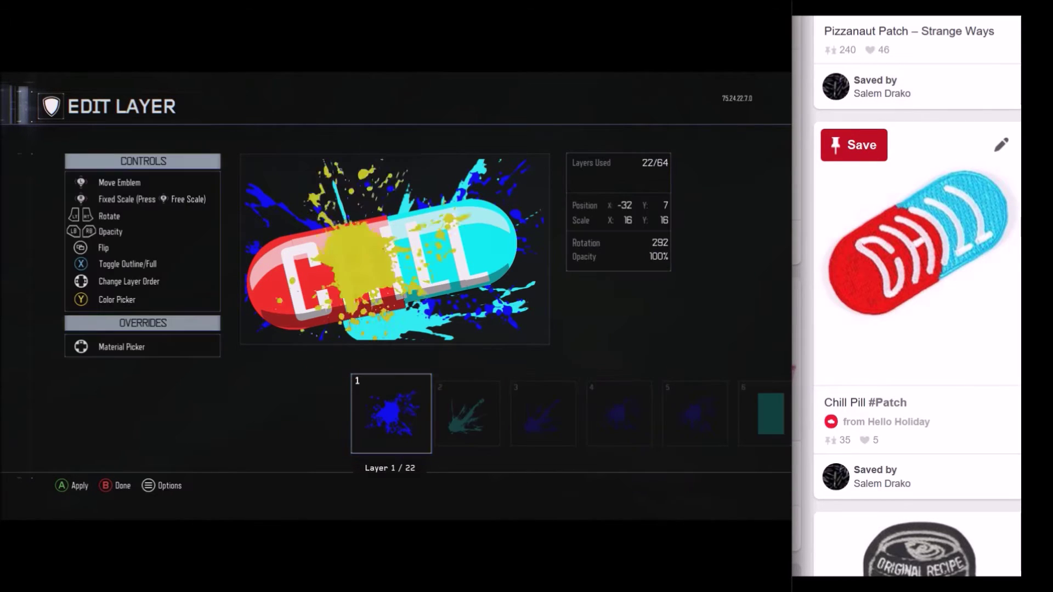
key(y)
key(Right)
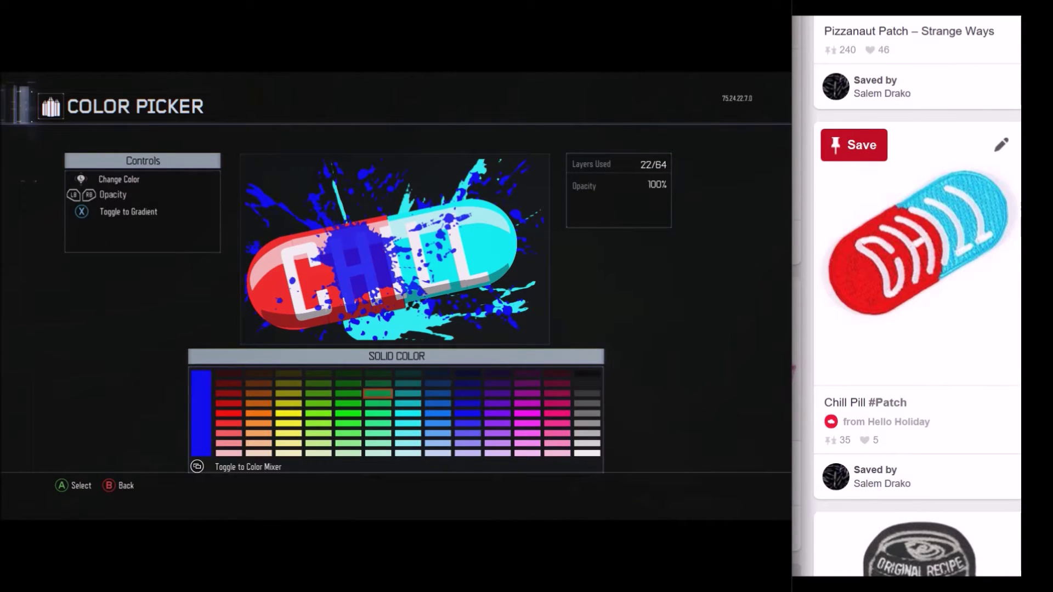
key(Right)
key(Down)
key(Return)
key(Return)
- Add one more round splatter as layer 1 beneath the cyan one and color it white
key(Return)
key(y)
key(Left)
key(Down)
key(Down)
key(Down)
key(Down)
key(Down)
key(Down)
key(Down)
key(Down)
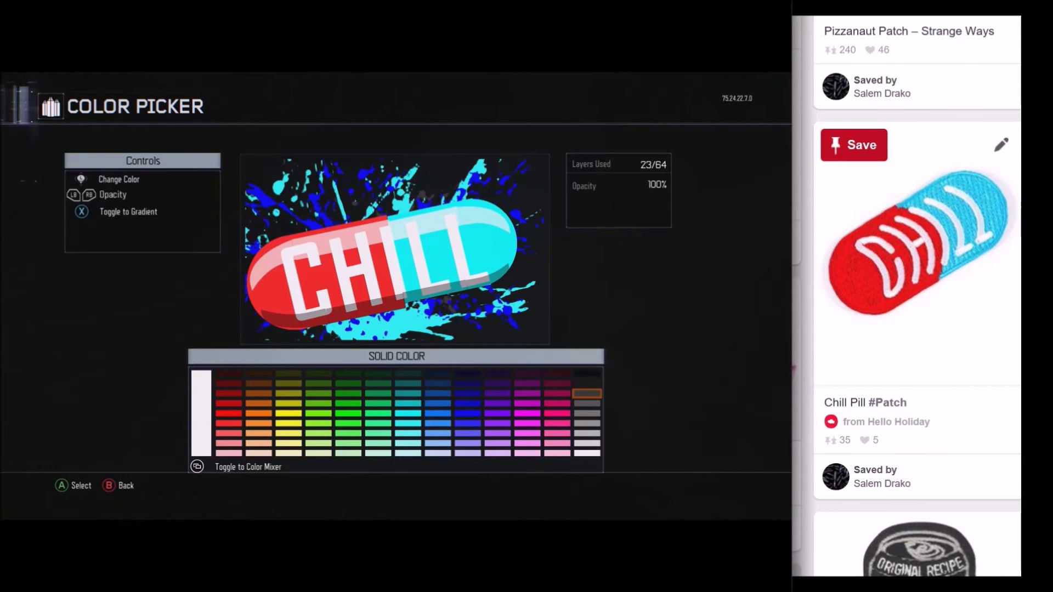
key(Return)
- Enlarge the white splatter behind the pill to scale 46 at about X -14, Y 8
key(Left)
key(Up)
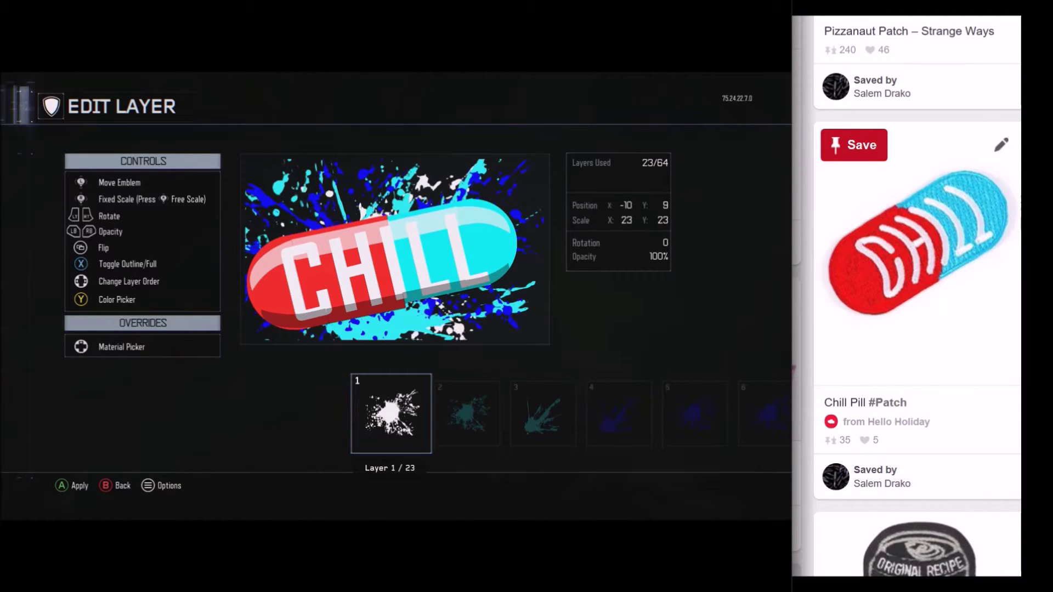
key(Up)
key(Left)
key(Down)
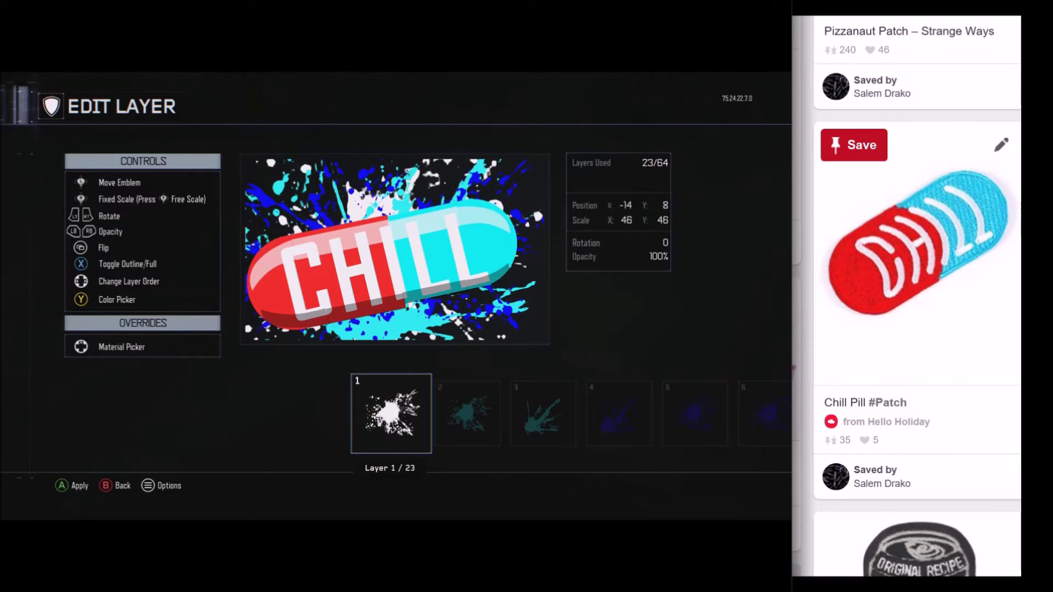
- Raise the white splatter to layer 6, above the colored splatters, at about X -6, Y 15 with scale 36
key(Right)
key(Right)
key(Right)
key(Right)
key(Down)
key(Right)
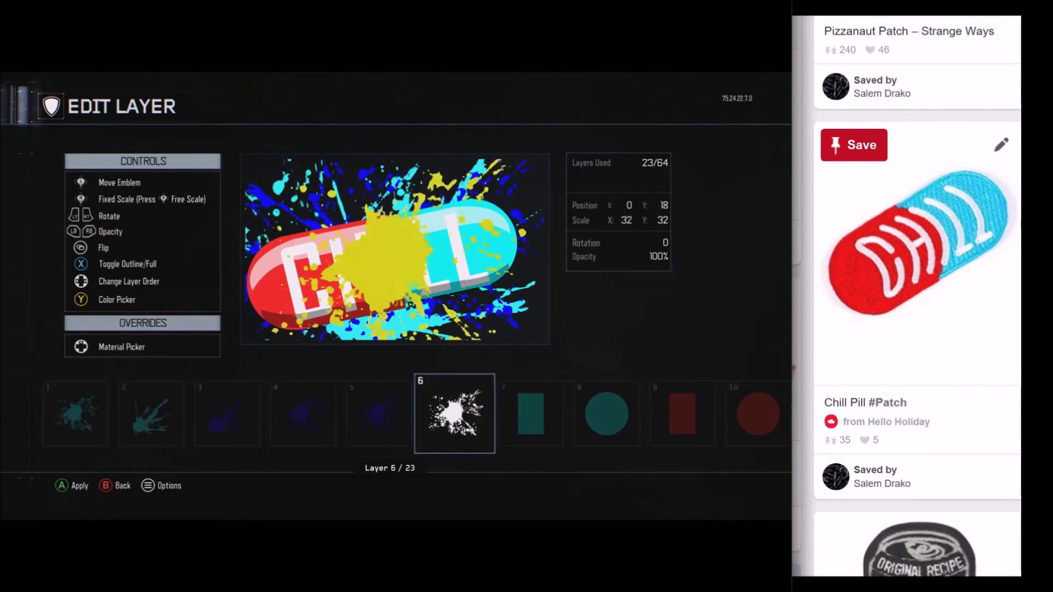
key(Up)
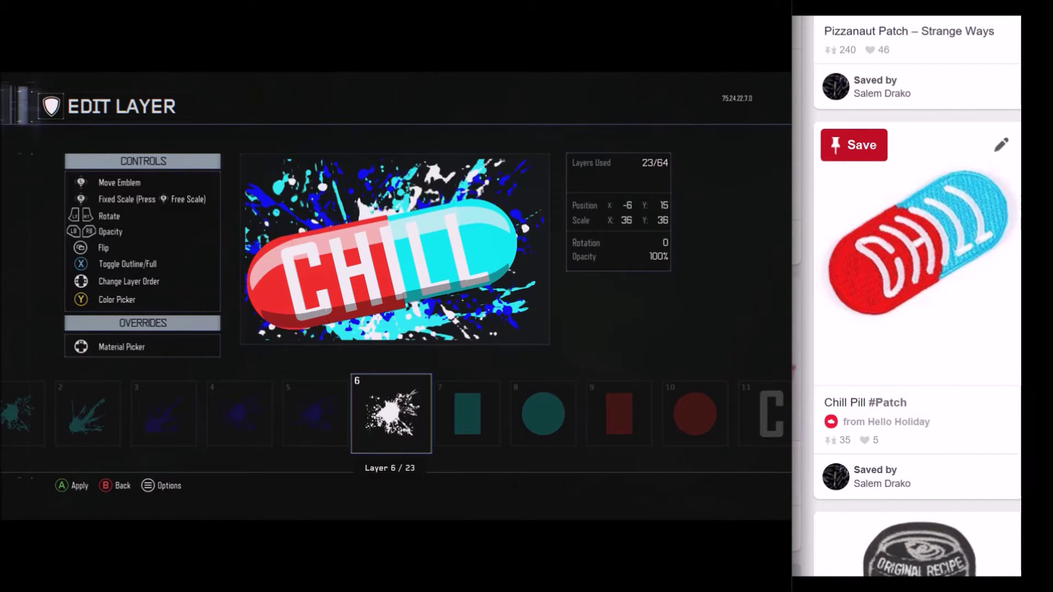
key(Return)
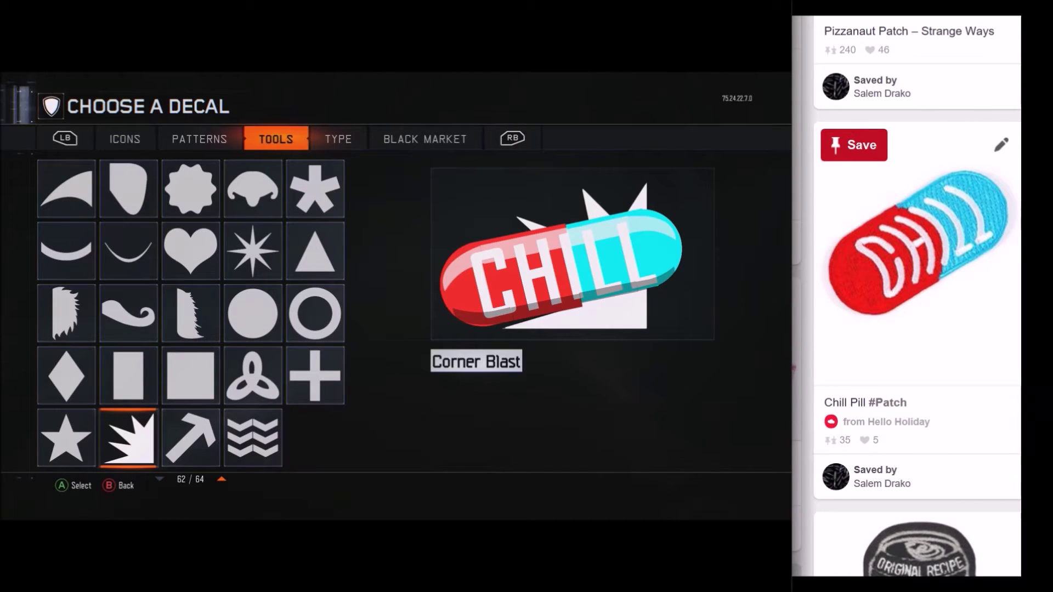
- Browse the pattern decals and add the Dots burst as layer 1 behind the pill
key(Page_Down)
key(Page_Up)
key(Page_Up)
key(Down)
key(Down)
key(Down)
key(Down)
key(Down)
key(Down)
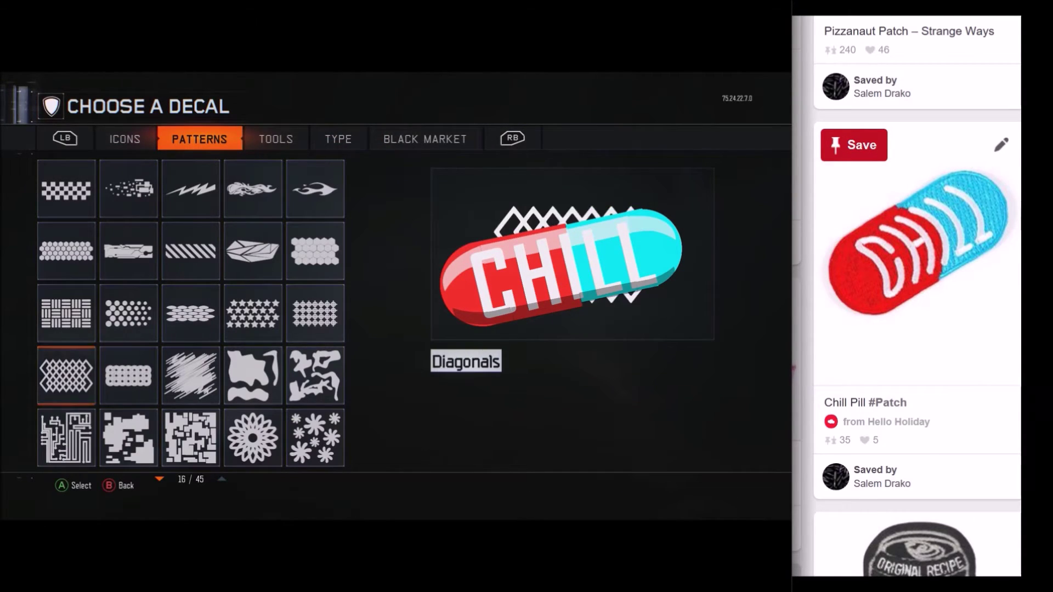
key(Down)
key(Right)
key(Right)
key(Right)
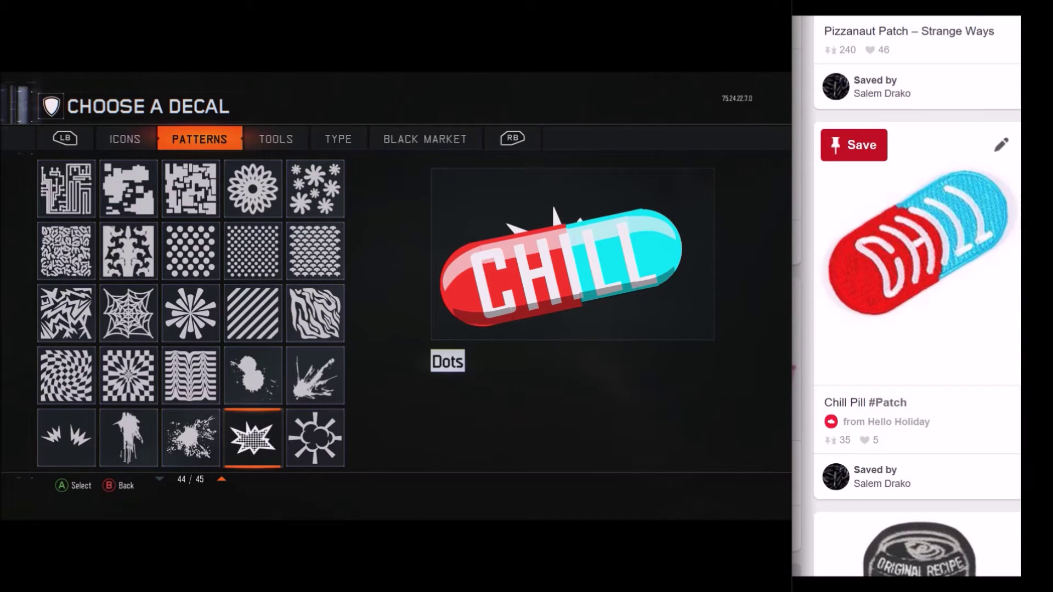
key(Return)
- Color the Dots burst yellow and enlarge it behind the pill to scale 53 with rotation 351
key(y)
key(Right)
key(Right)
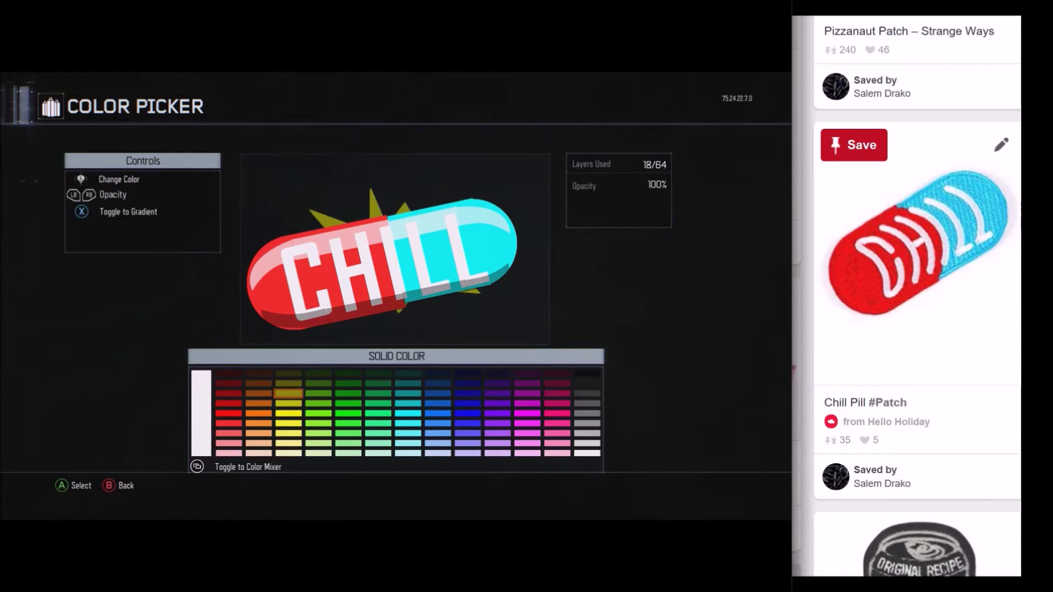
key(Down)
key(Down)
key(Down)
key(Down)
key(Return)
scroll(395, 249, up, 10)
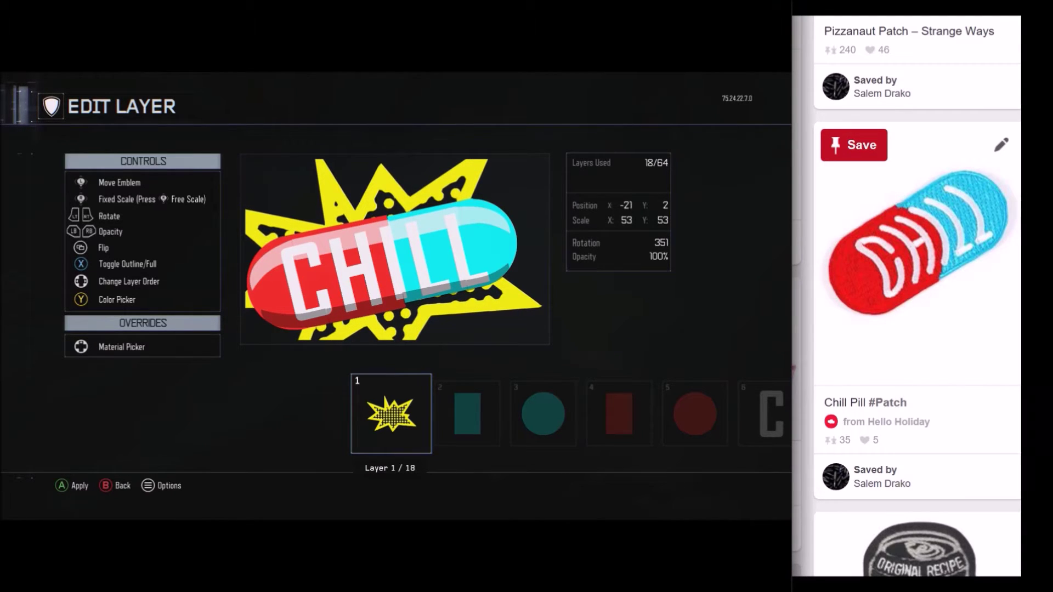
key(Return)
- Add a Triangle Wide decal as layer 1 beneath the yellow burst
key(y)
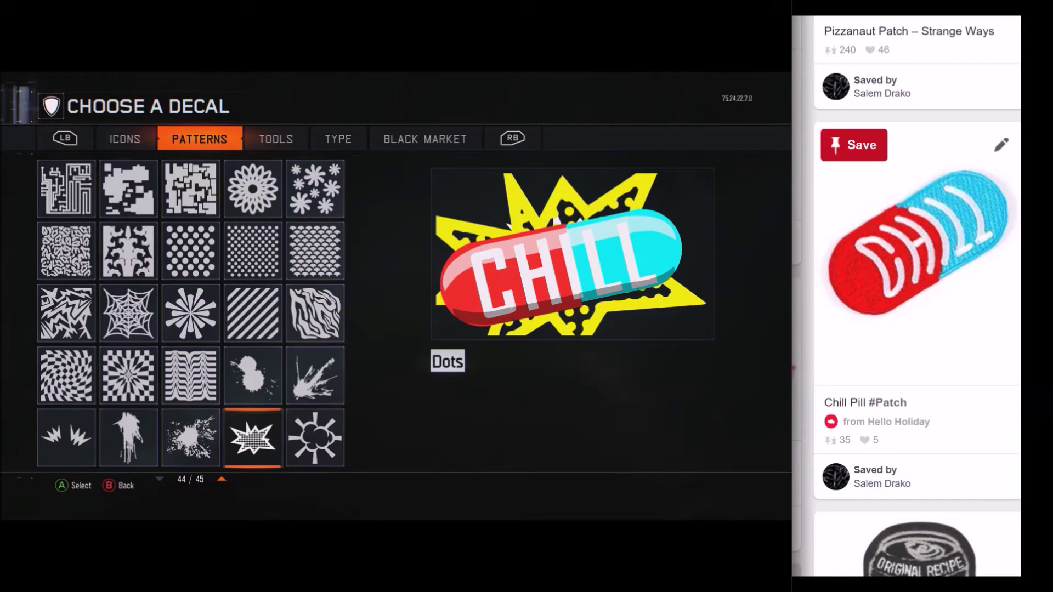
key(e)
key(q)
key(e)
key(Up)
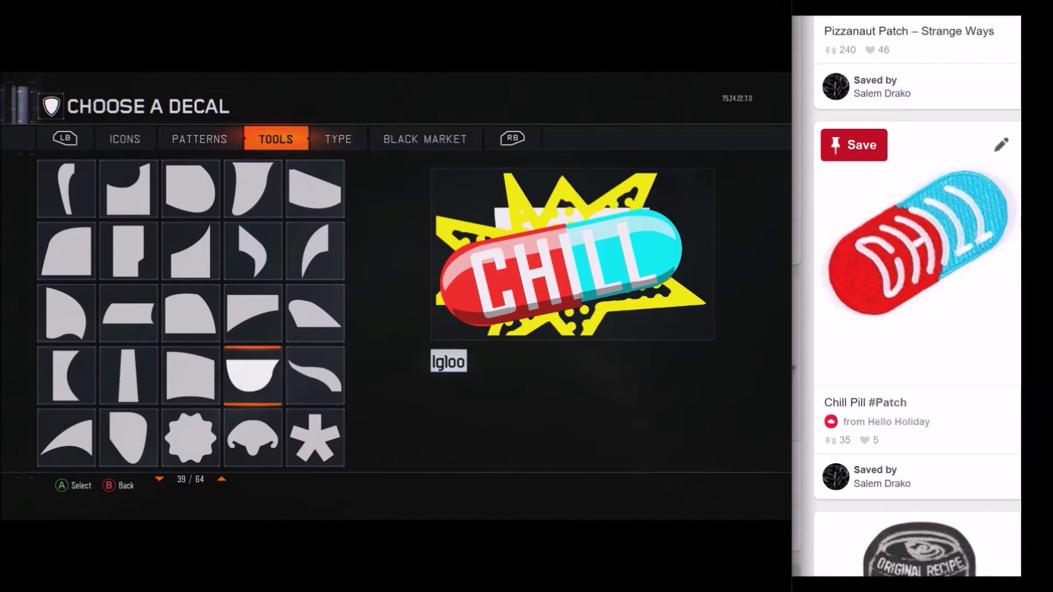
key(Up)
key(Down)
key(Down)
key(Down)
key(Down)
key(Up)
key(Right)
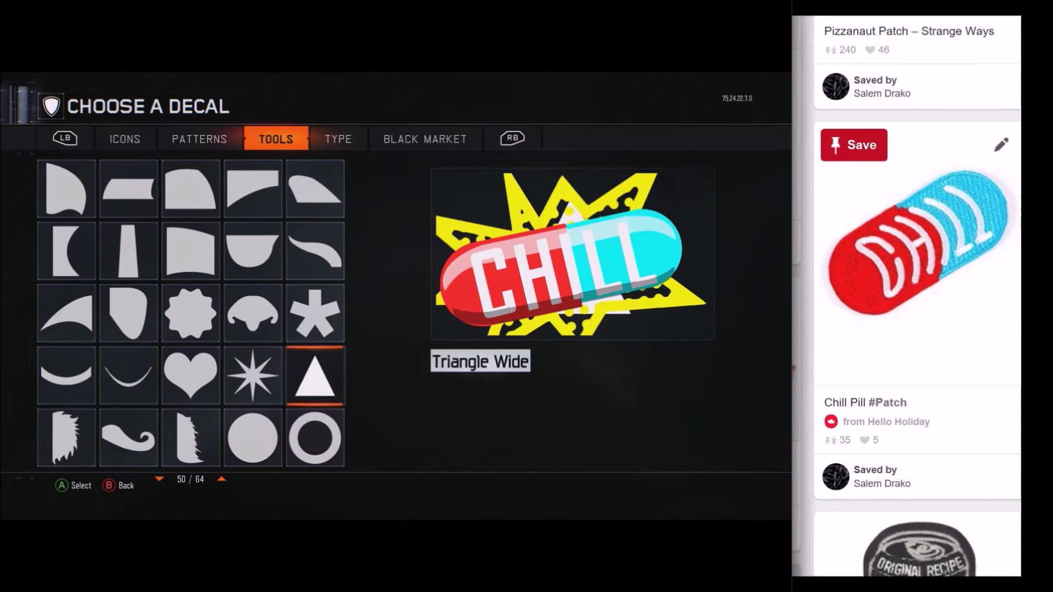
key(Return)
- Try several green shades on the triangle and color it mint green
key(y)
key(Right)
key(Right)
key(Down)
key(Down)
key(Down)
key(Right)
key(Right)
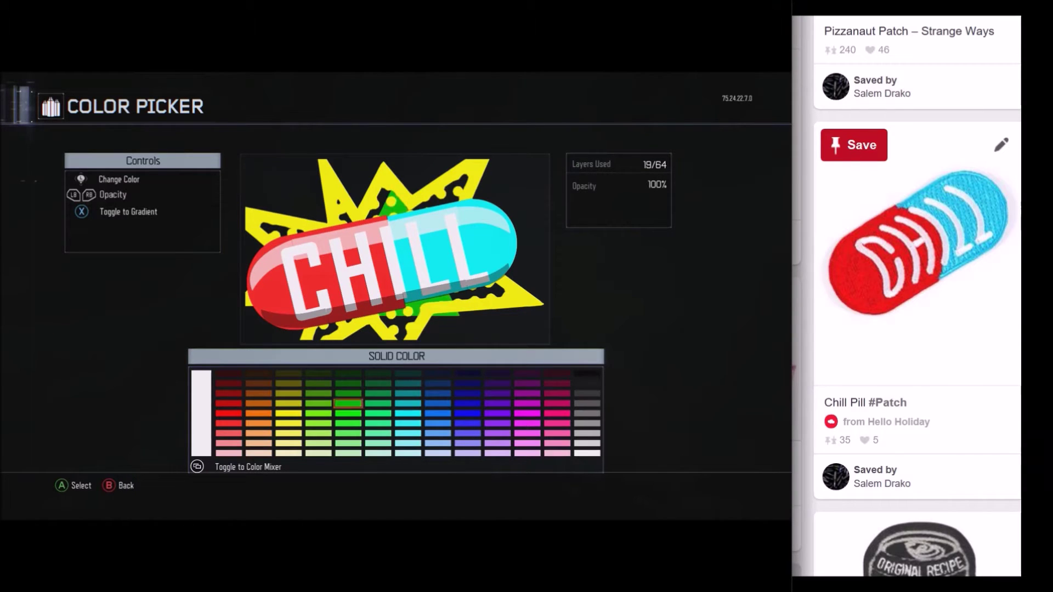
key(Right)
key(Down)
key(Down)
key(Down)
key(Down)
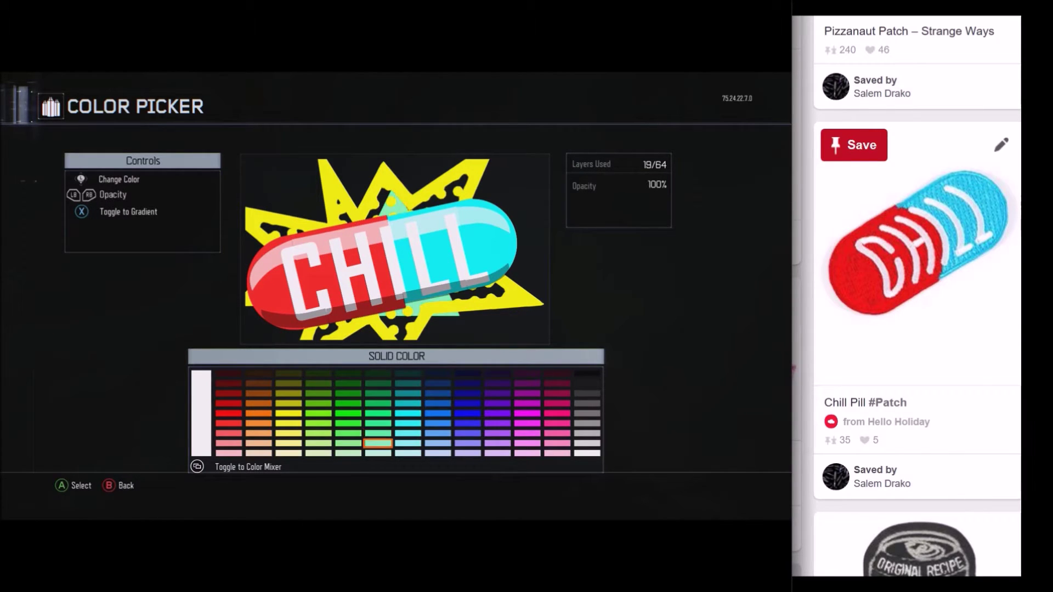
key(Up)
key(Return)
- Reshape the mint triangle to scale X -46, Y -19, rotate it to 334, and place it at about X -42, Y -13
key(r)
key(Left)
key(Left)
key(Up)
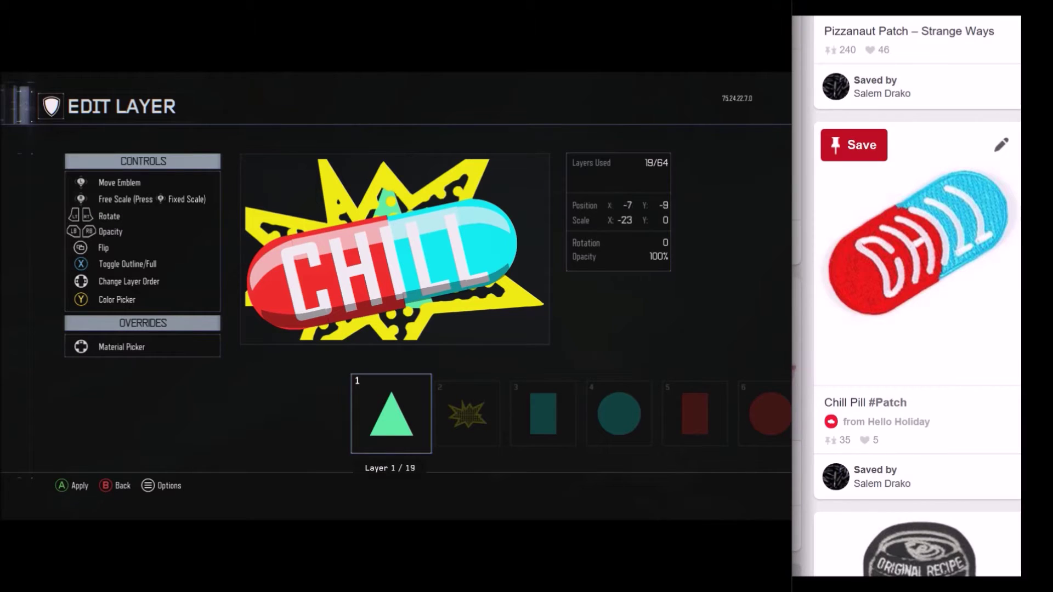
key(Left)
key(Up)
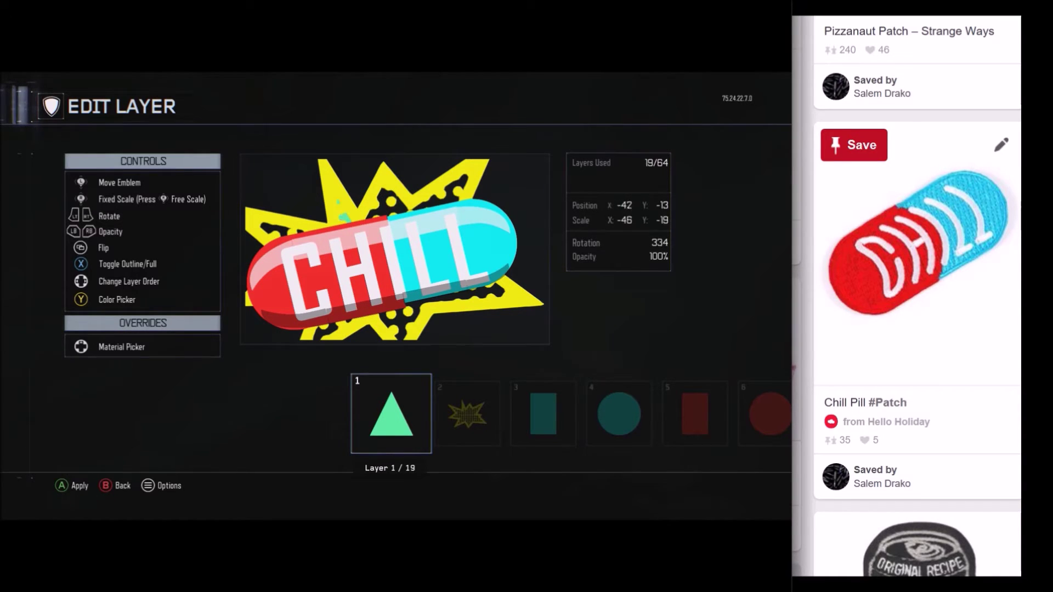
key(Return)
- Place further copies of the mint triangle beneath the burst to fill its dotted gaps
key(Return)
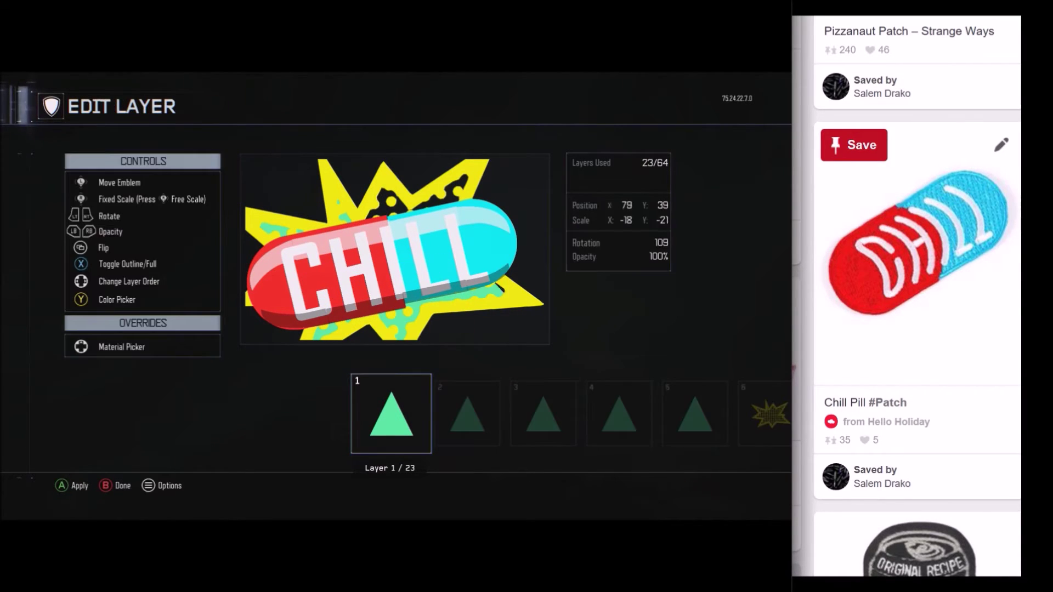
key(Return)
key(Return)
key(Return)
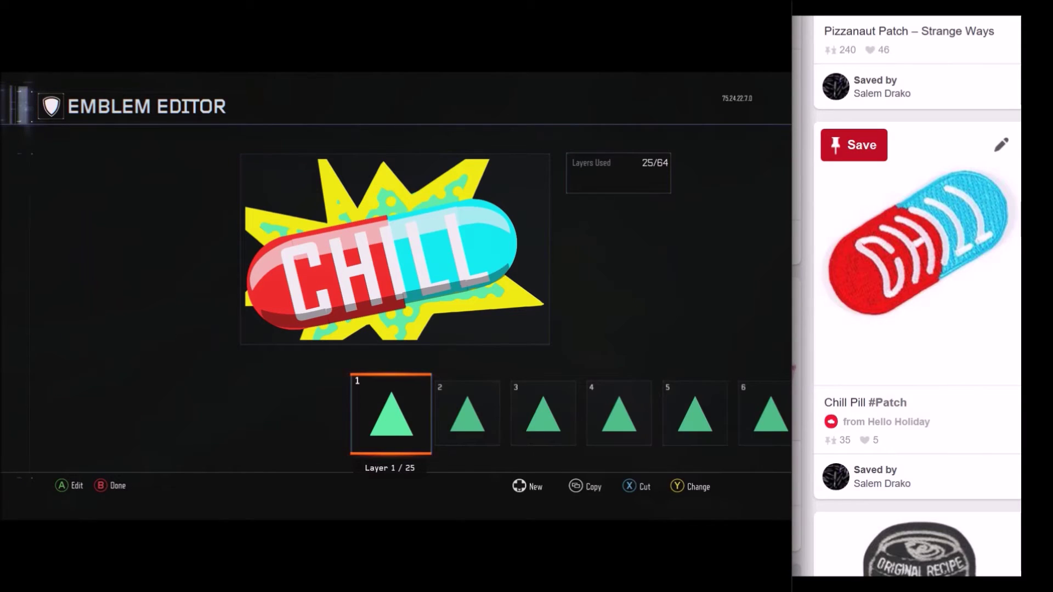
- Try yellow and orange shades on the burst in layer 8 and recolor it orange
key(Right)
key(Right)
key(Right)
key(Right)
key(Right)
key(Right)
key(Right)
key(Return)
key(y)
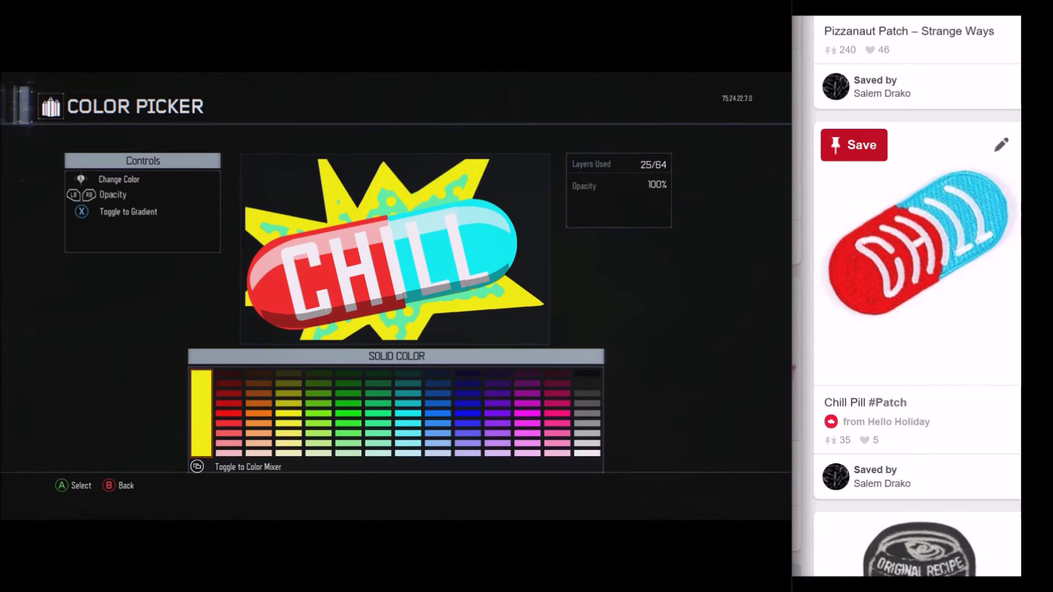
key(Right)
key(Right)
key(Right)
key(Down)
key(Down)
key(Down)
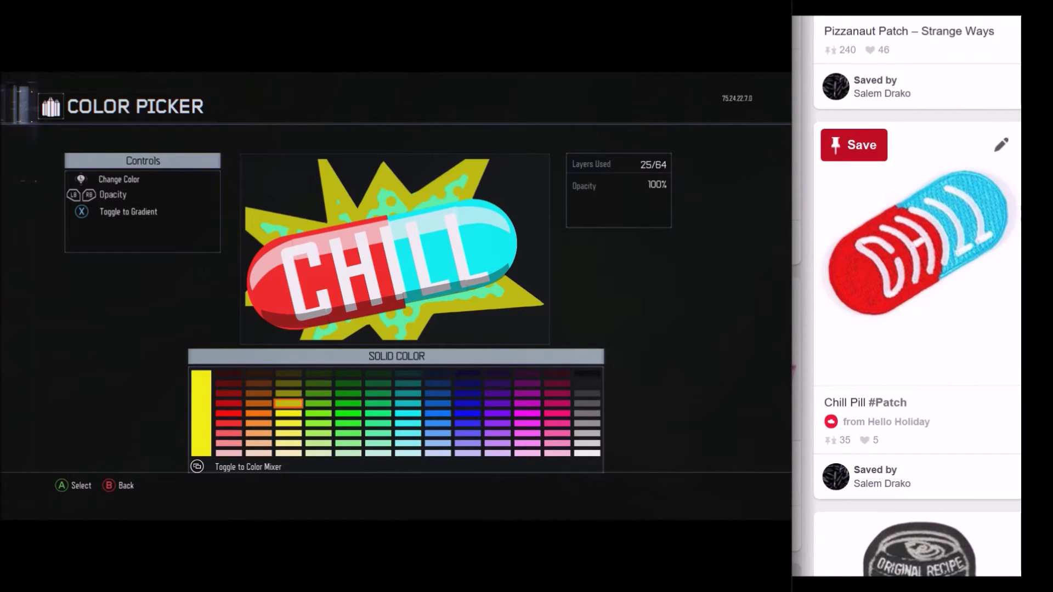
key(Down)
key(Right)
key(Left)
key(Left)
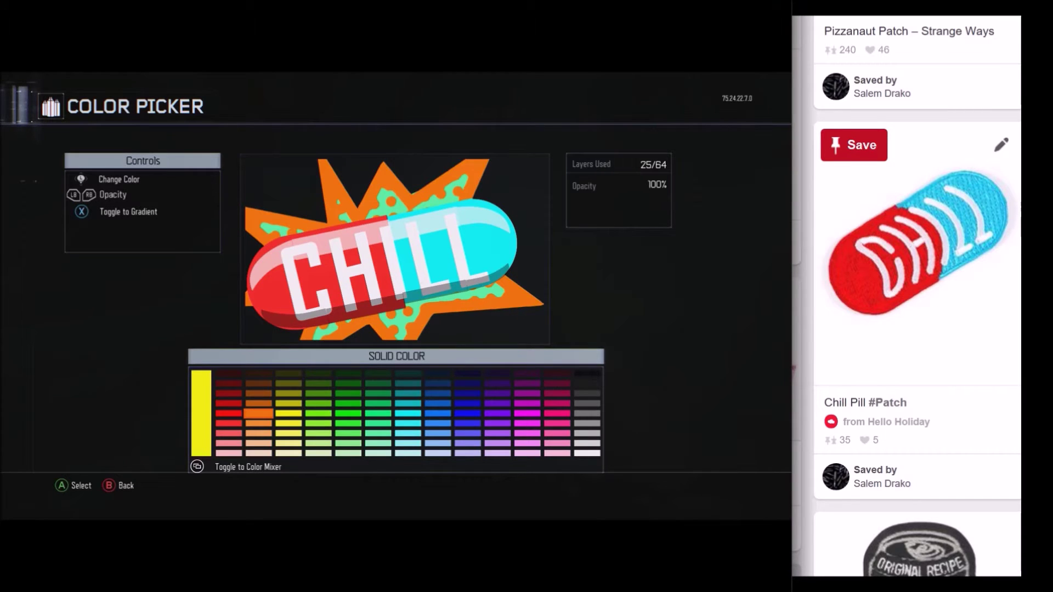
key(Down)
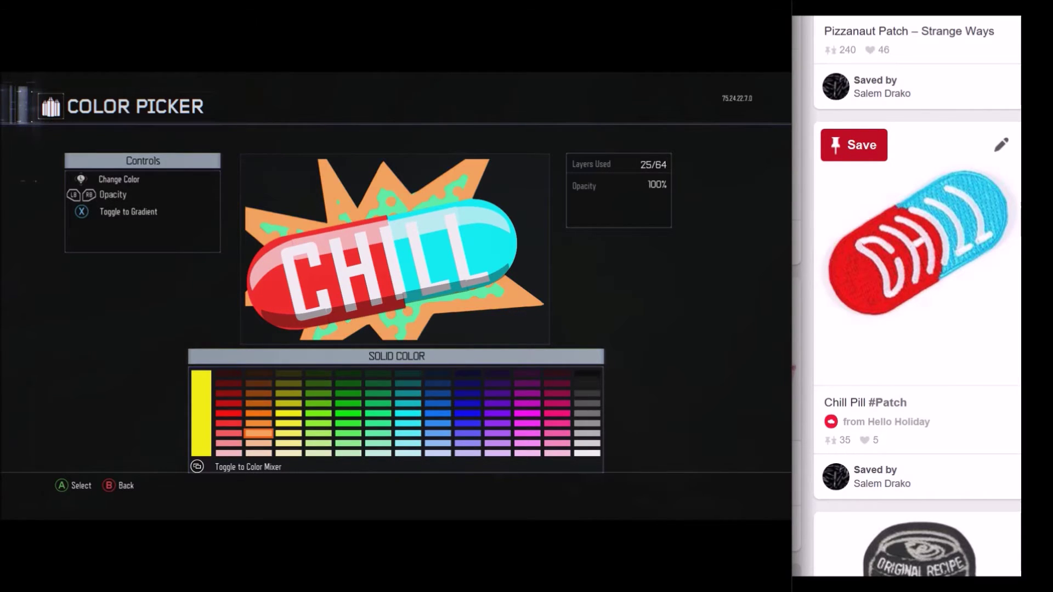
key(Return)
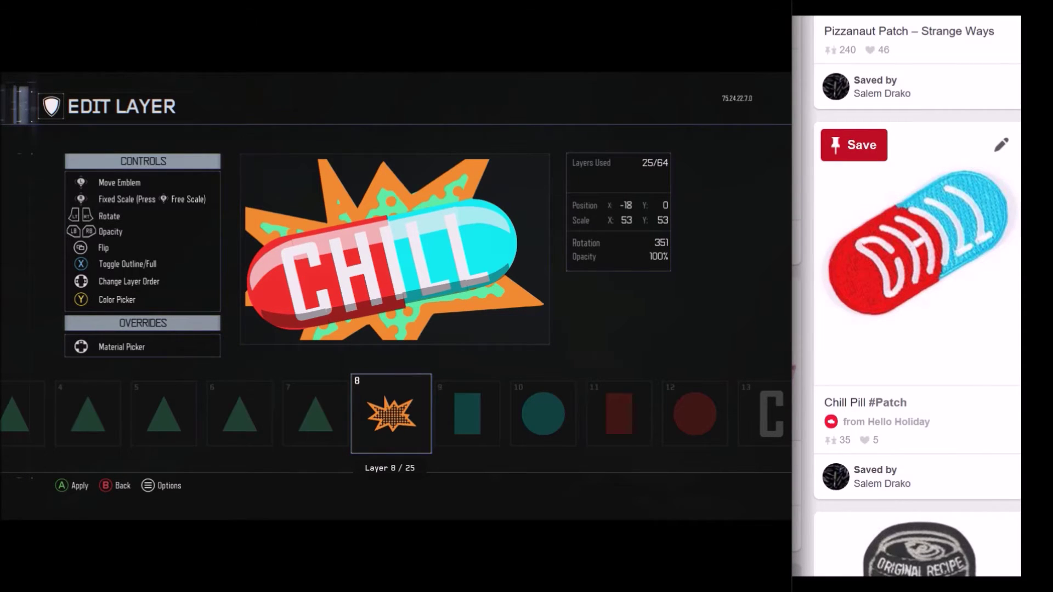
- Try the orange burst at layer 5 among the mint triangles, then return it to layer 8
key(Left)
key(Left)
key(Left)
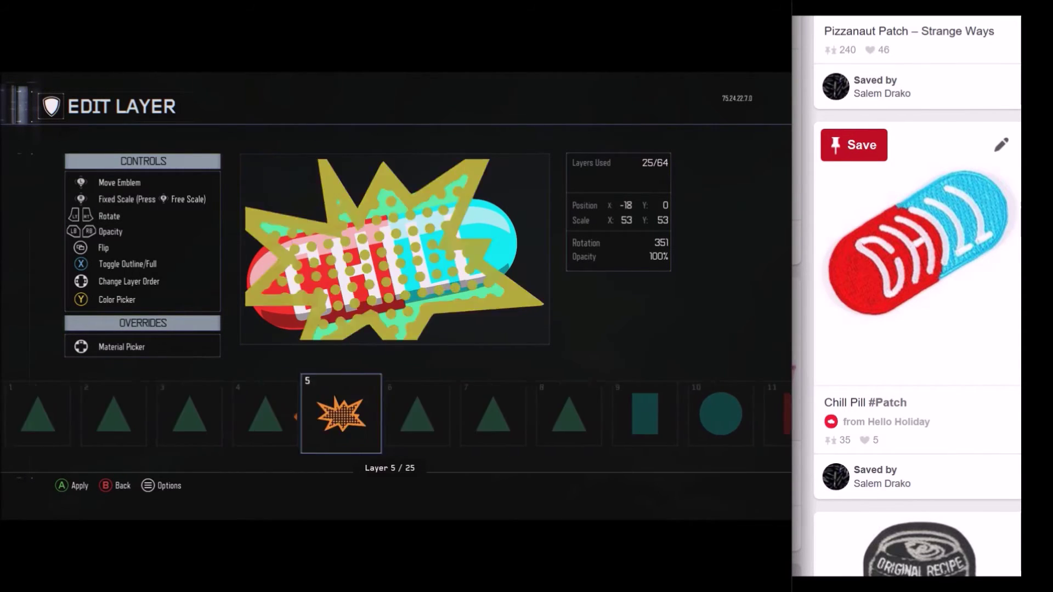
key(Right)
key(Right)
key(Right)
key(Return)
- Cut all seven mint triangle layers from beneath the orange burst
key(Left)
key(Left)
key(Left)
key(Left)
key(Left)
key(Left)
key(Left)
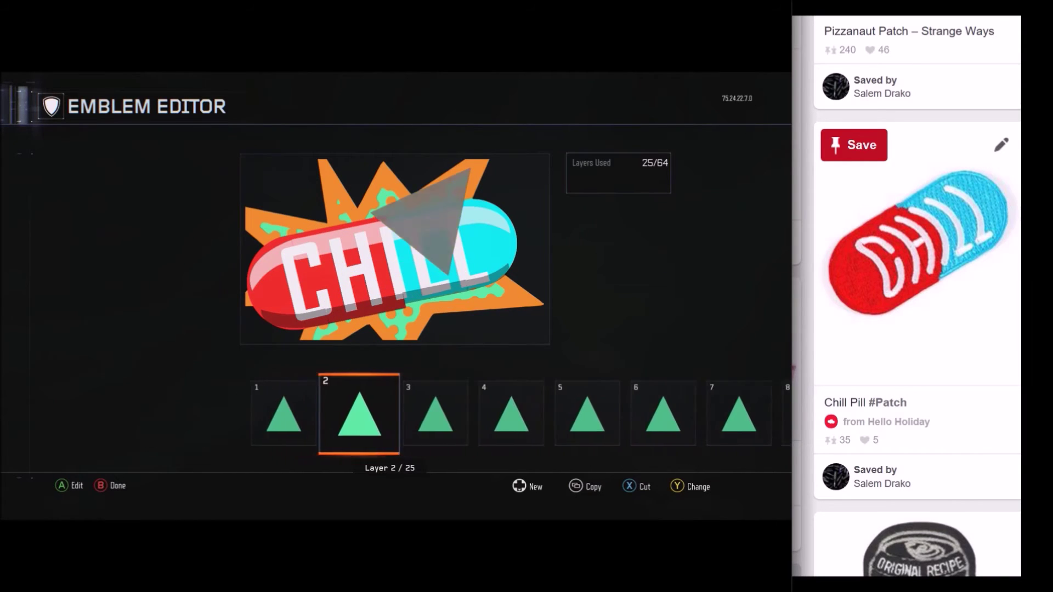
key(x)
key(x)
key(x)
key(x)
key(x)
key(x)
key(x)
key(x)
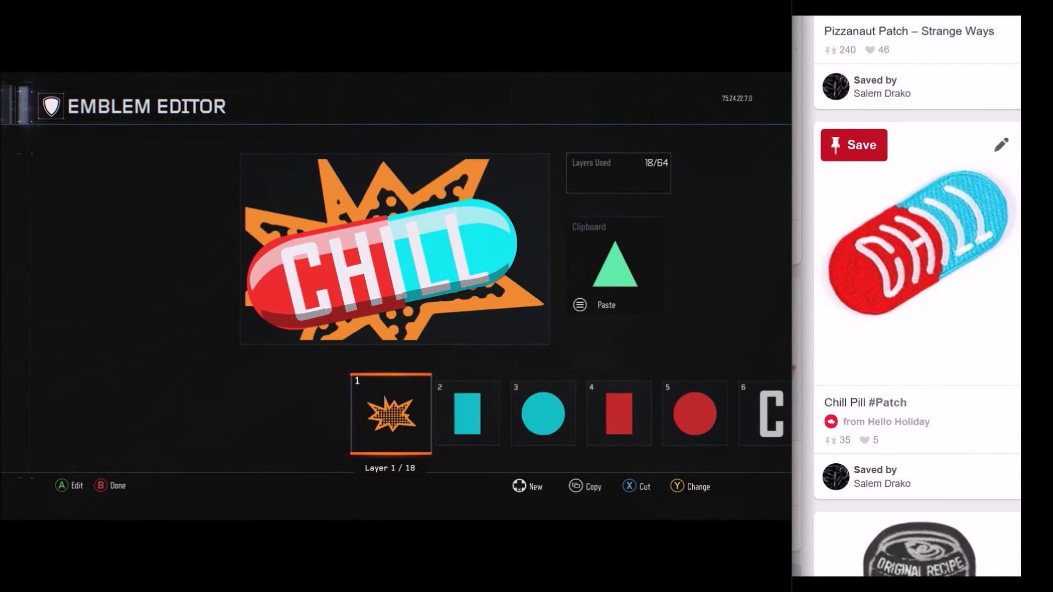
- Try replacing the orange burst behind the pill with a decal from another category
key(y)
key(e)
key(e)
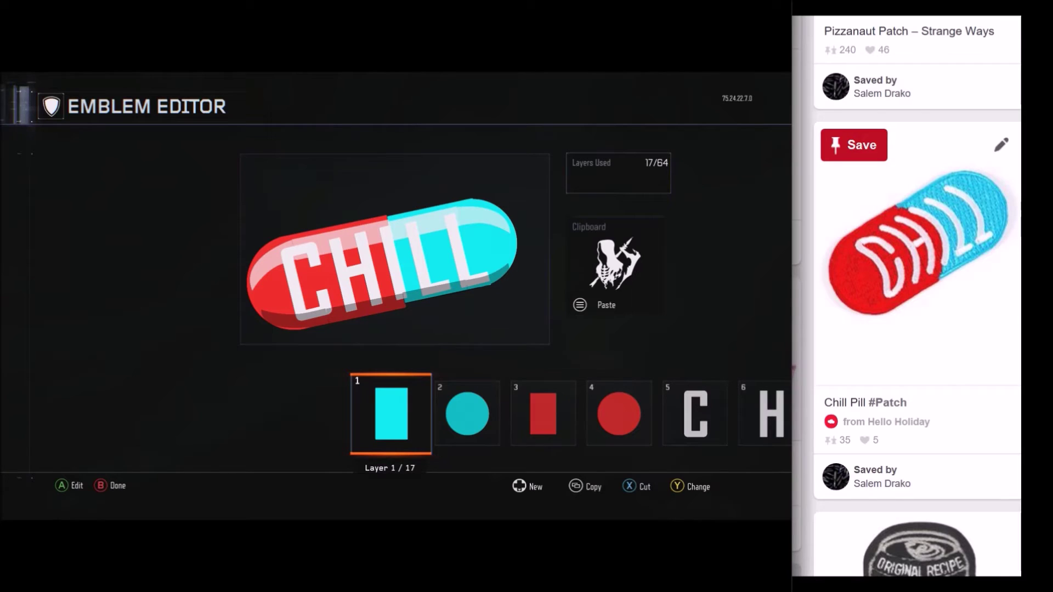
- Add the flower pattern decal as the new layer 1 behind the pill
key(Up)
key(Page_Up)
key(Down)
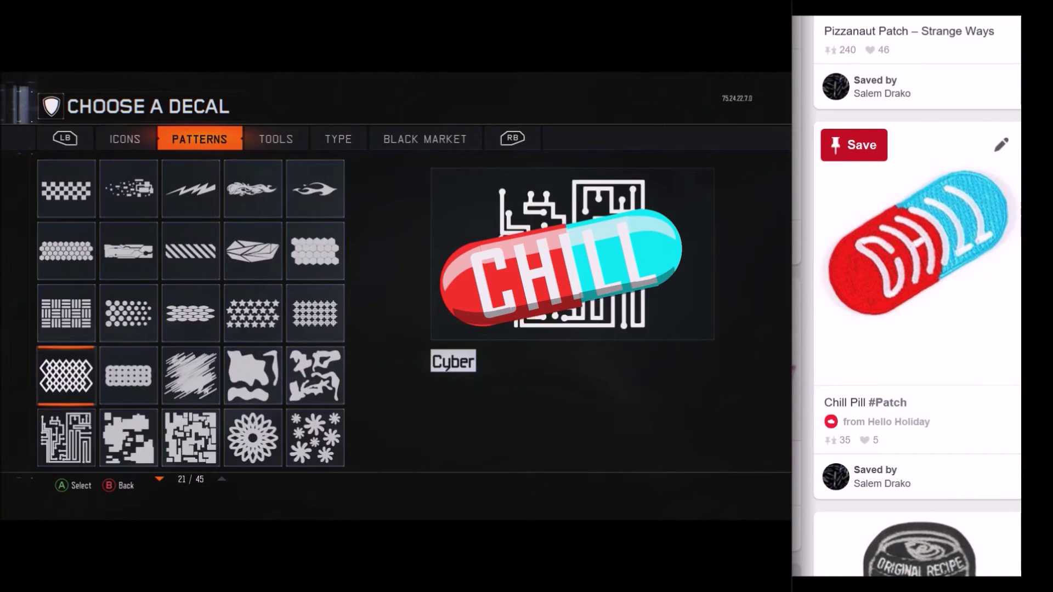
key(Right)
key(Right)
key(Right)
key(Right)
key(Return)
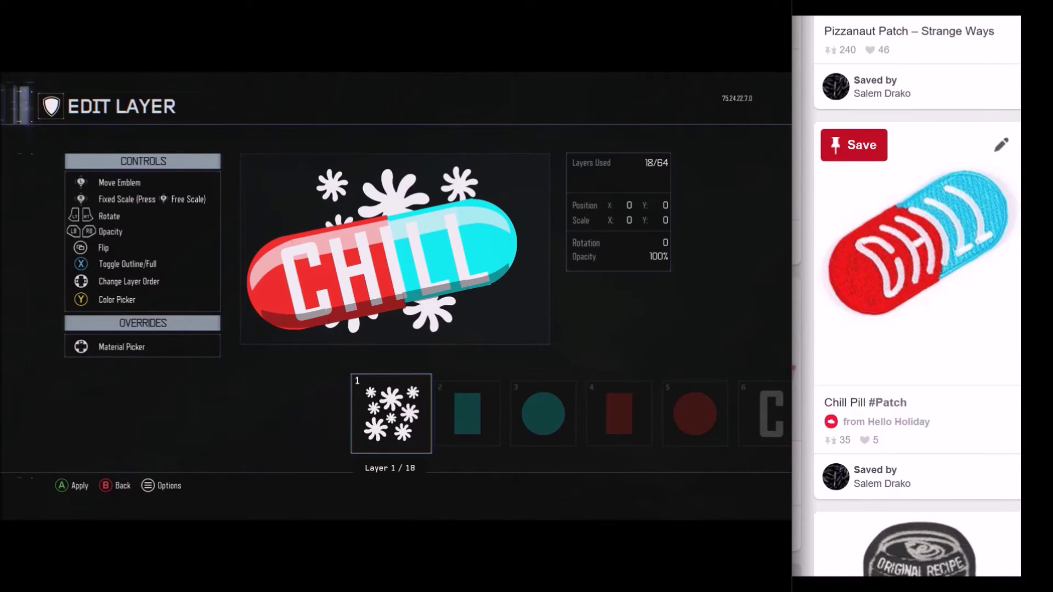
- Try a gradient on the flower pattern with deep blue as Color 1
key(y)
key(Right)
key(Right)
key(Right)
key(x)
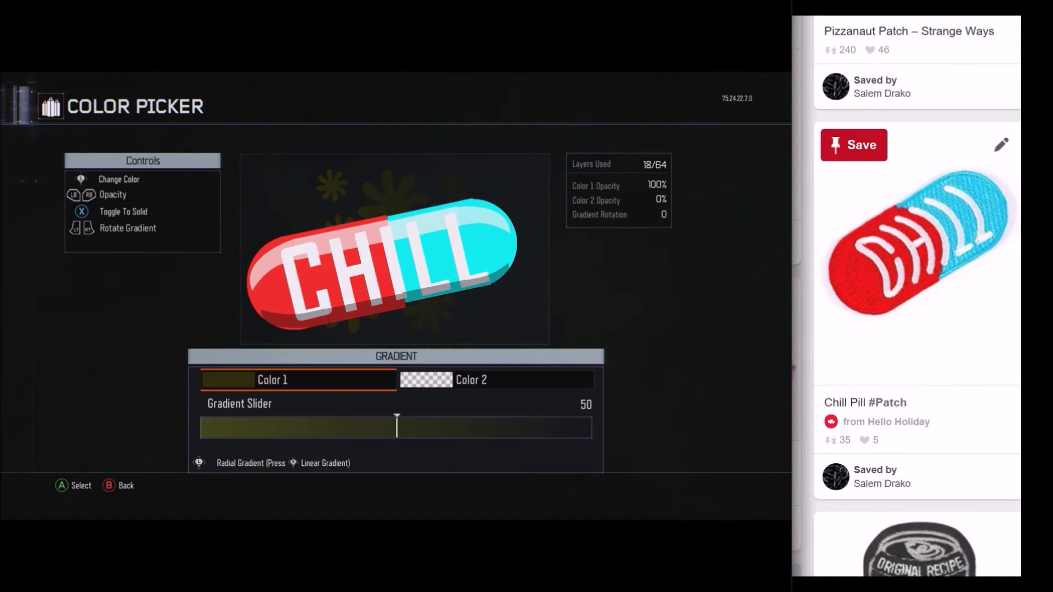
key(Return)
key(Right)
key(Right)
key(Right)
key(Right)
key(Right)
key(Right)
key(Right)
key(Right)
key(Right)
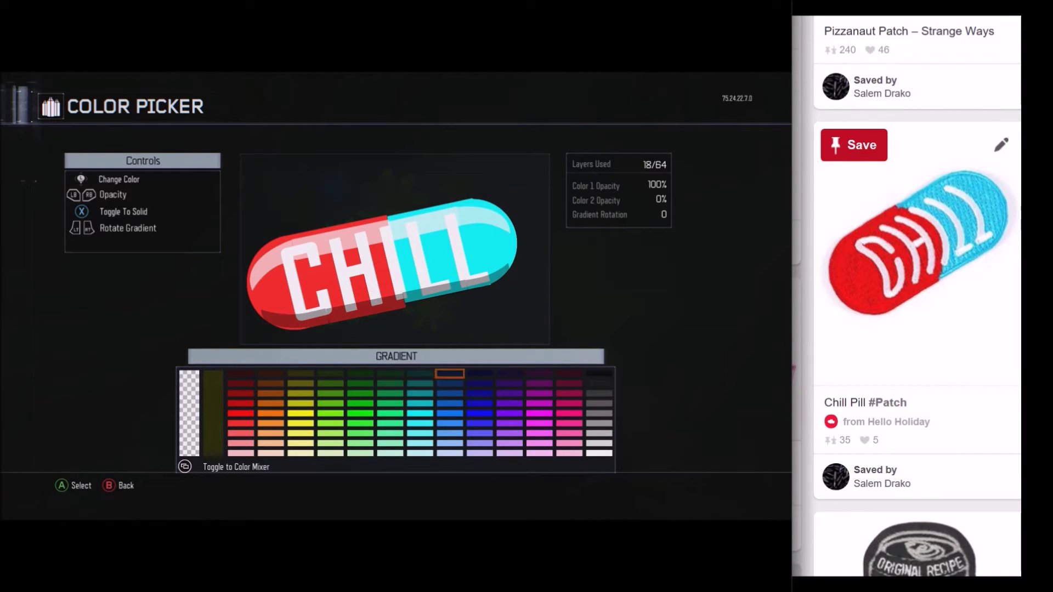
key(Down)
key(Down)
key(Down)
key(Return)
key(Return)
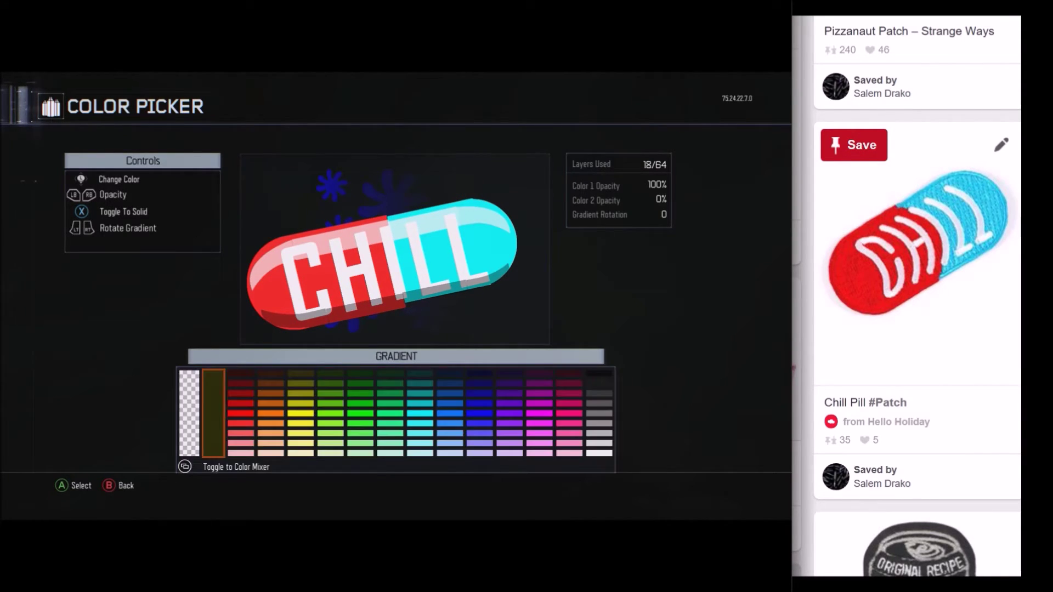
- Try white as Color 2 of the flower pattern's gradient
key(Right)
key(Right)
key(Right)
key(Right)
key(Right)
key(Right)
key(Right)
key(Right)
key(Right)
key(Right)
key(Right)
key(Right)
key(e)
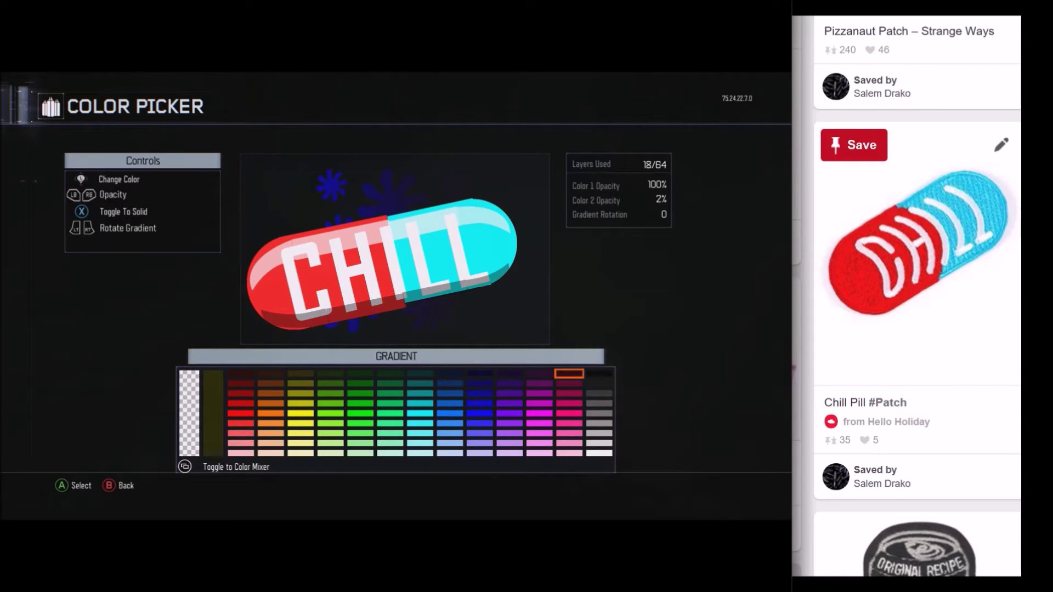
key(Down)
key(Down)
key(Down)
key(Down)
key(Down)
key(Down)
key(Down)
key(Down)
key(Right)
key(e)
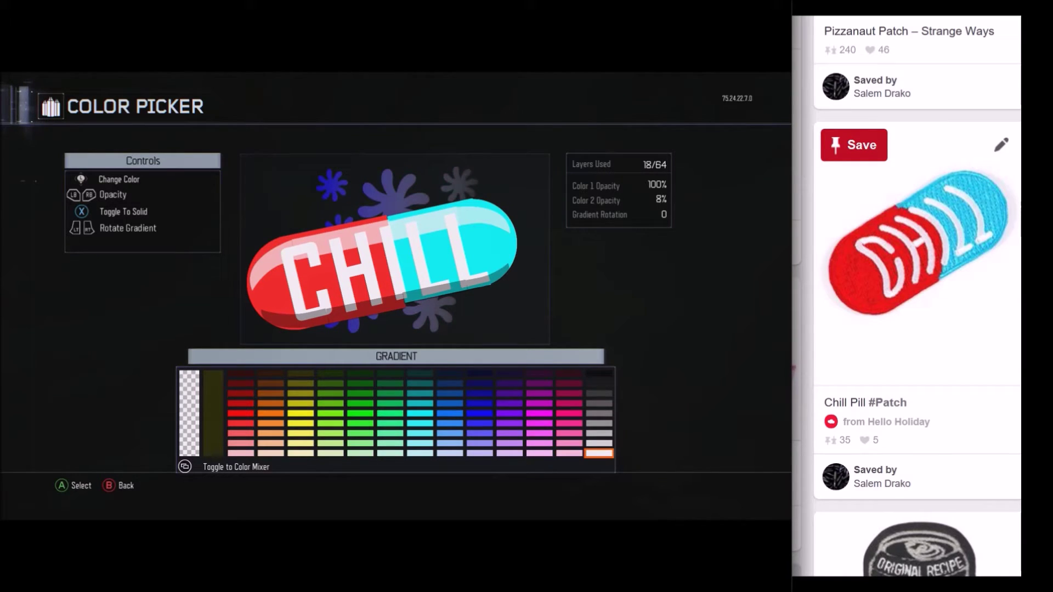
key(Return)
- Raise the opacity of the flower gradient's Color 2 to 100% and rotate the gradient to 48
key(e)
key(e)
key(e)
key(e)
key(e)
key(e)
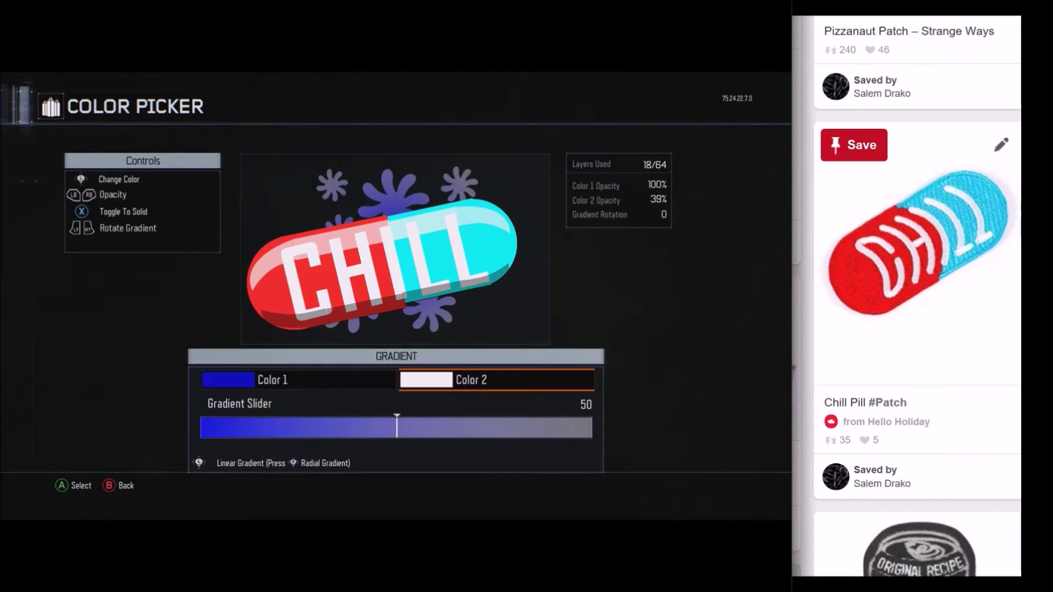
key(e)
key(e)
key(e)
key(e)
key(e)
key(e)
key(r)
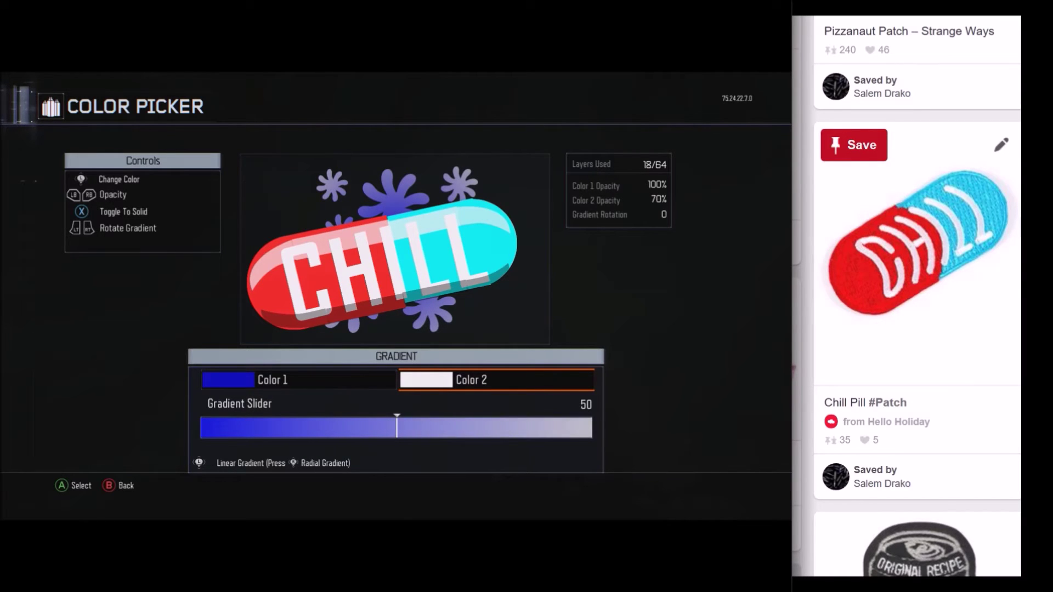
key(e)
key(e)
key(e)
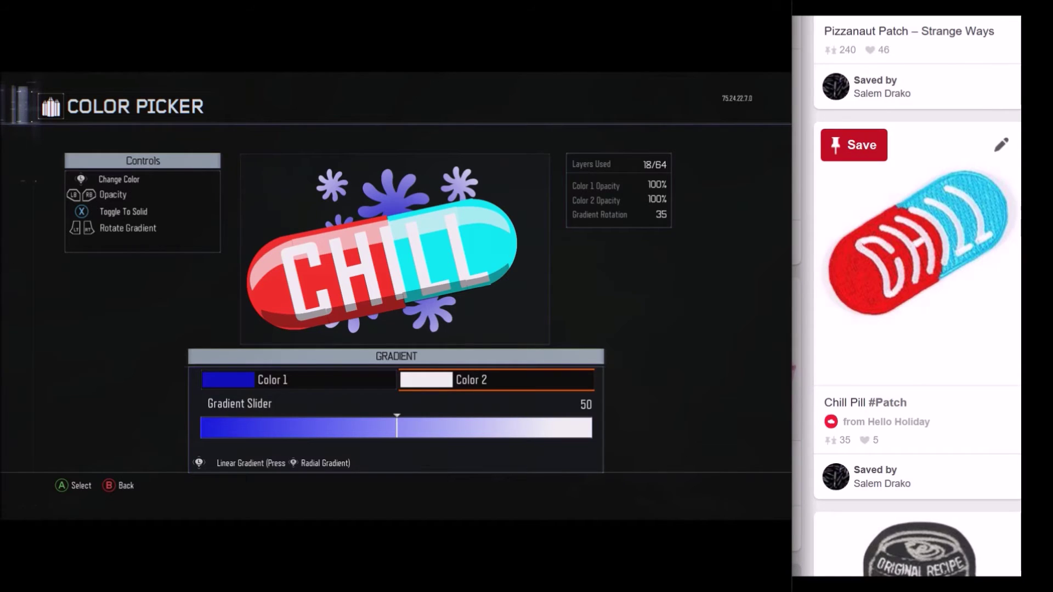
key(Return)
key(Escape)
key(Right)
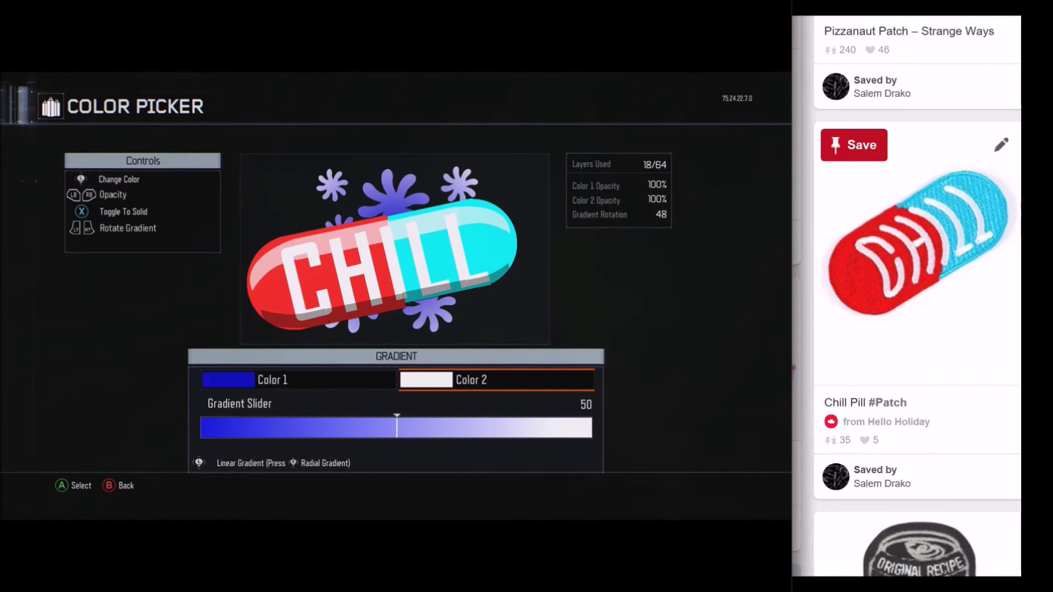
key(Escape)
- Try the flower pattern behind the pill at scale 11, rotation 349 and X position -8
key(Return)
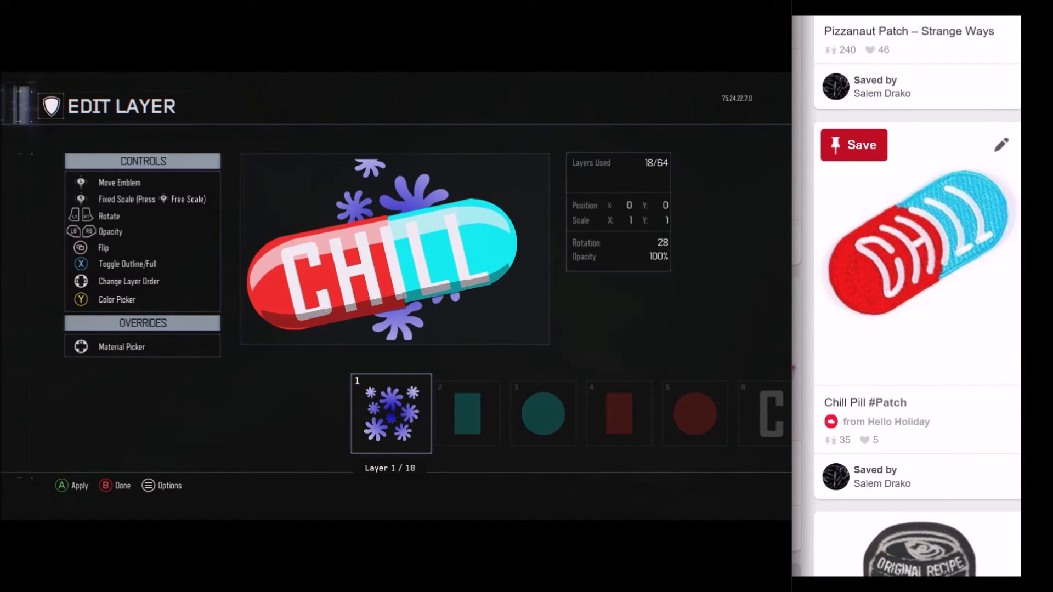
key(Left)
key(Left)
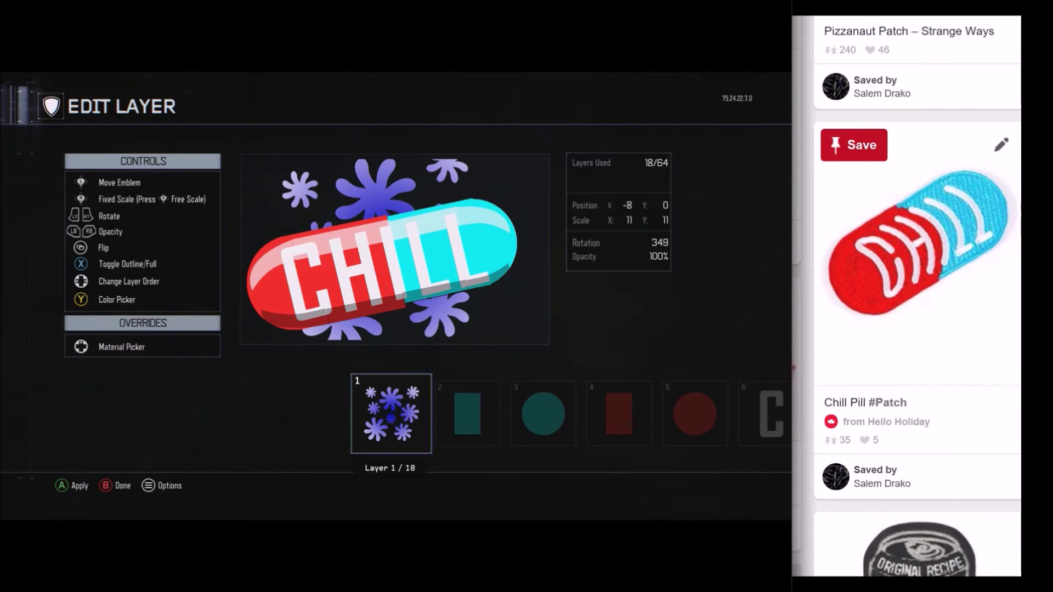
- Finish editing the flower pattern and cut its layer from behind the pill
key(x)
key(x)
key(x)
key(Escape)
key(x)
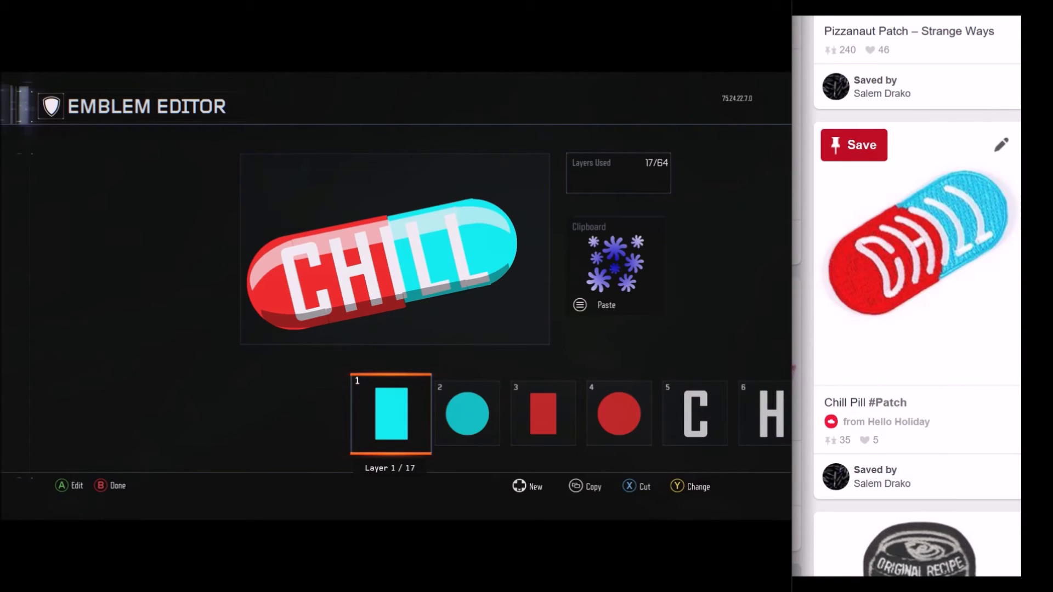
- Look through the pill's layers from the base shapes to the last shading layer, ending at layer 13
key(Right)
key(Right)
key(Right)
key(Right)
key(Right)
key(Right)
key(Right)
key(Right)
key(Right)
key(Right)
key(Right)
key(Right)
key(Right)
key(Right)
key(Right)
key(Right)
key(Right)
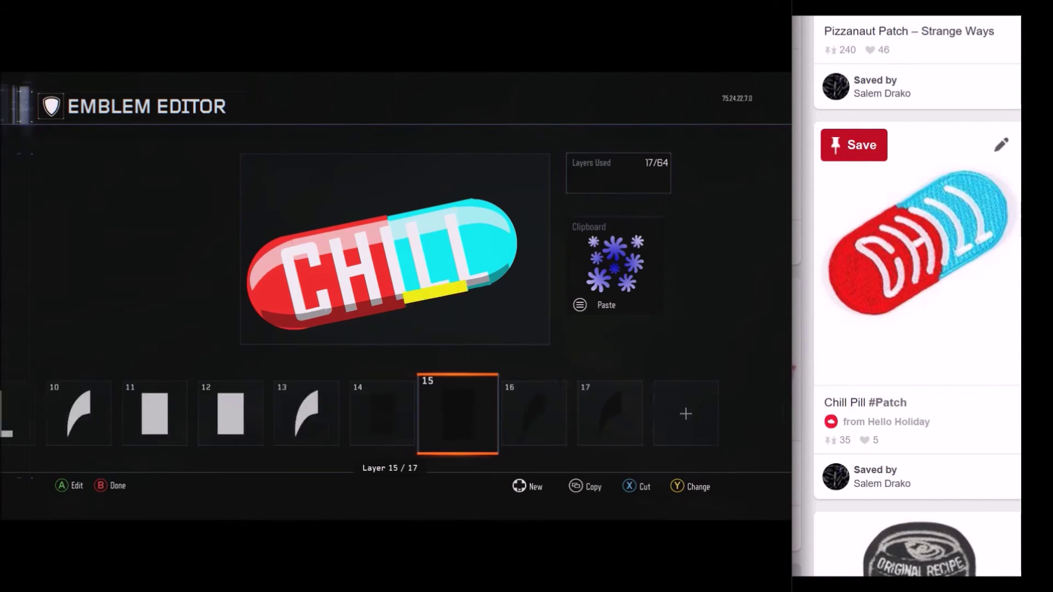
key(Left)
key(Left)
key(Right)
key(Return)
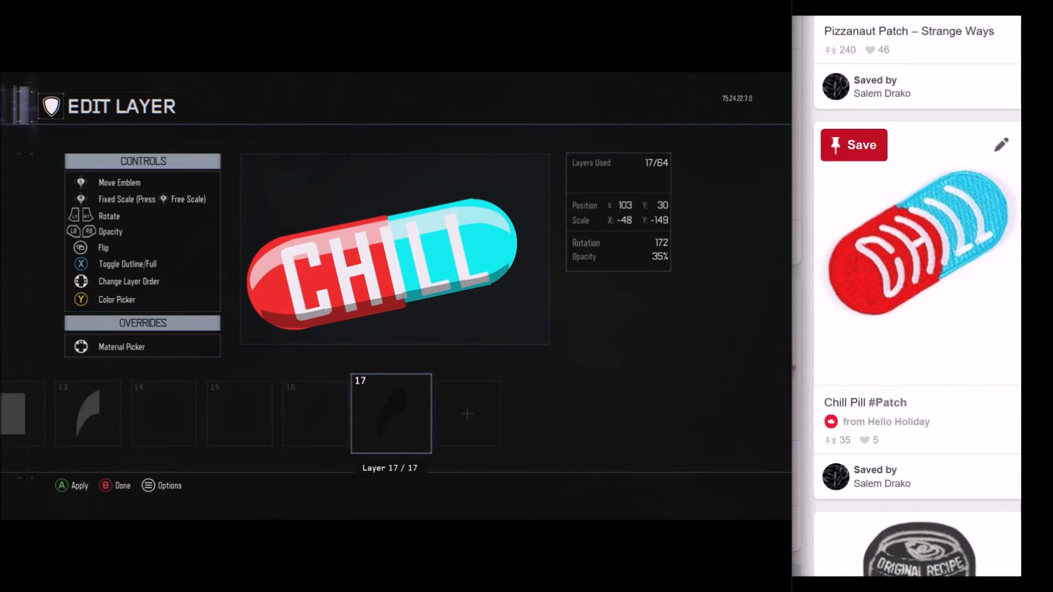
key(Escape)
key(Left)
key(Left)
key(Left)
key(Left)
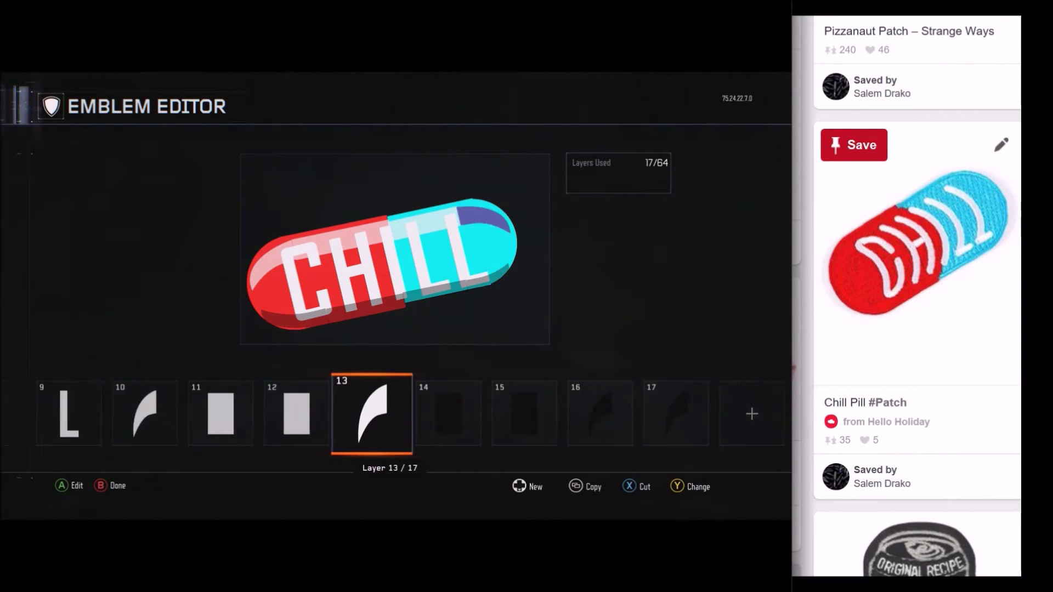
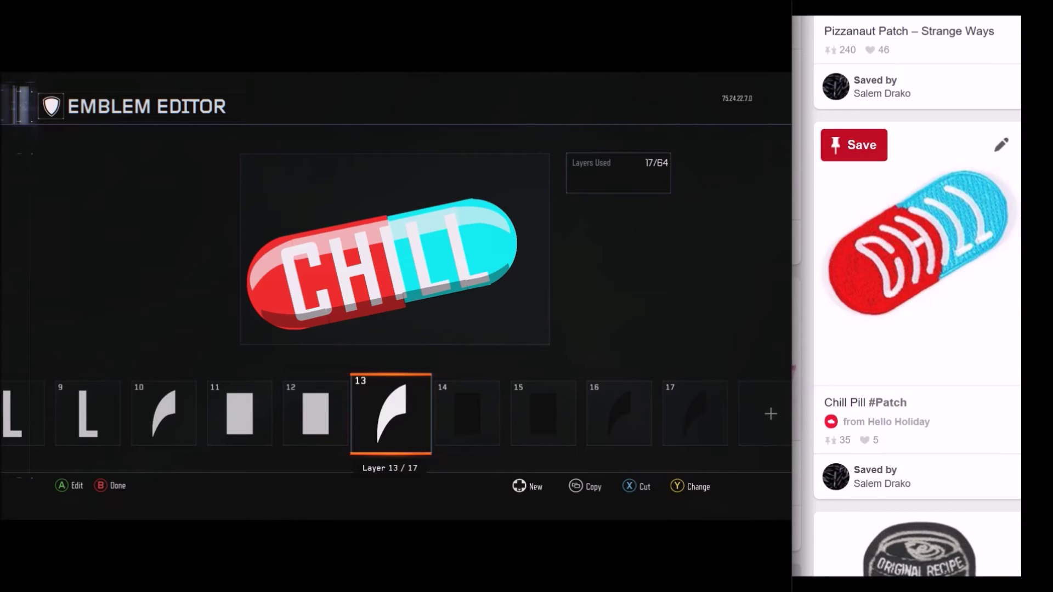
- Save the finished pill emblem with the title Chill Pill
key(b)
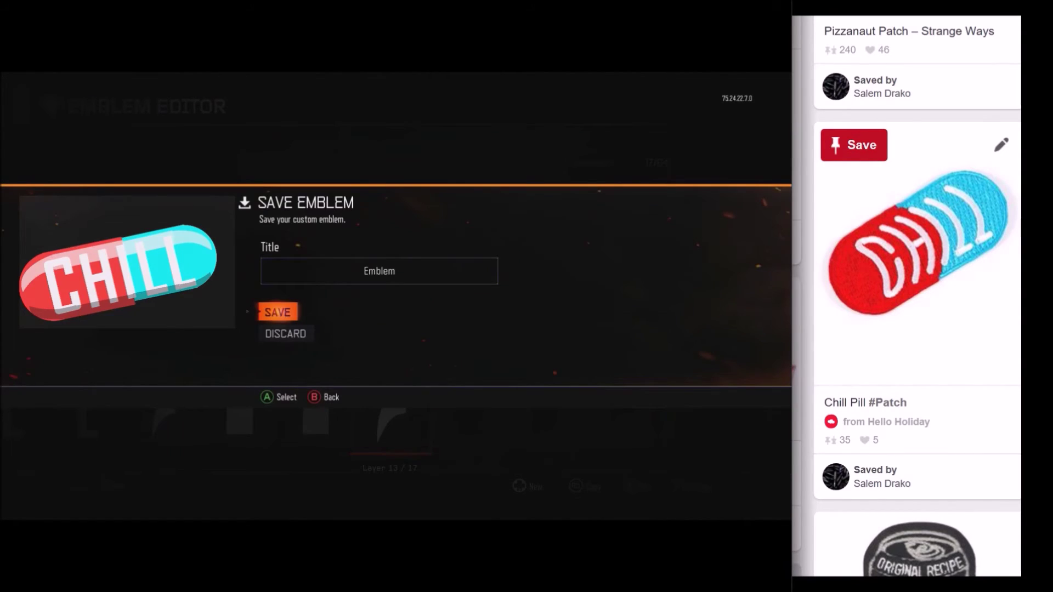
key(Up)
key(Return)
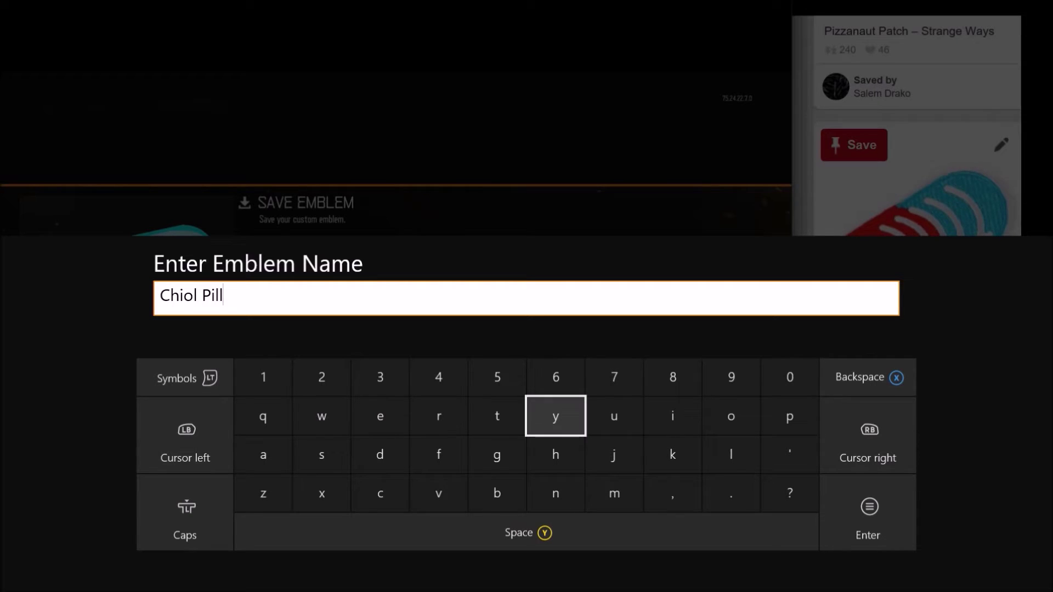
key(Left)
key(Left)
key(Left)
key(Left)
key(Left)
key(BackSpace)
text(l)
key(Return)
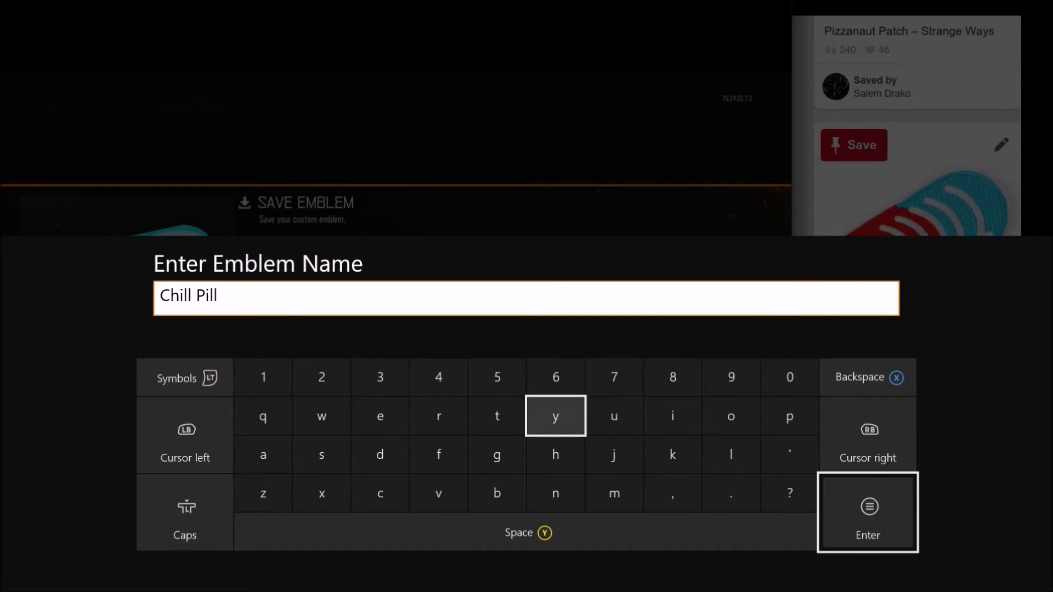
key(Return)
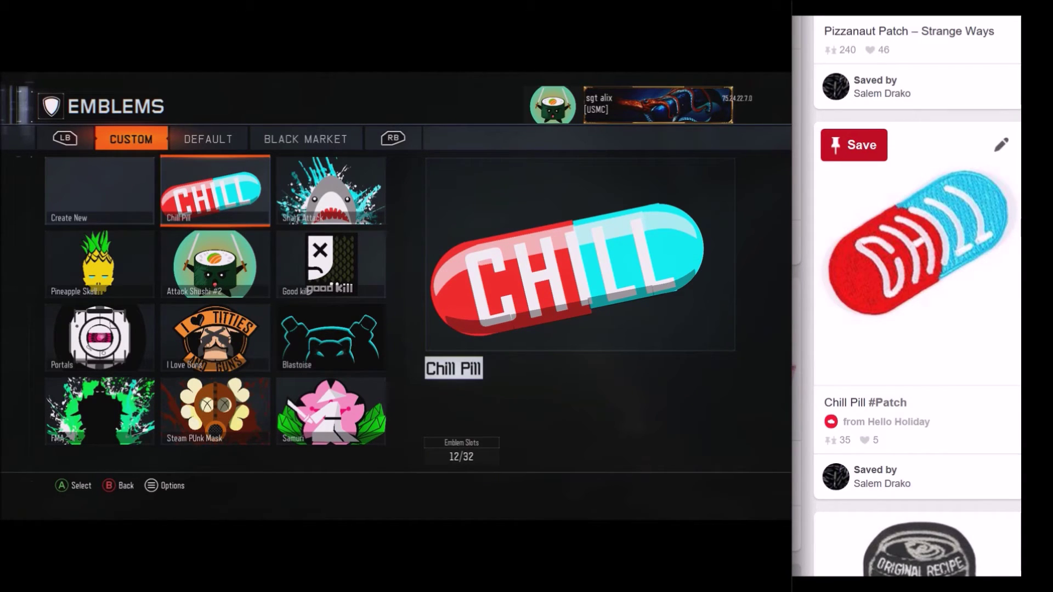
- Look over the saved custom emblems, including Attack Shushi #2, FMA, Steam PUnk Mask, Samuri, Blastoise and Good kill
key(Right)
key(Left)
key(Down)
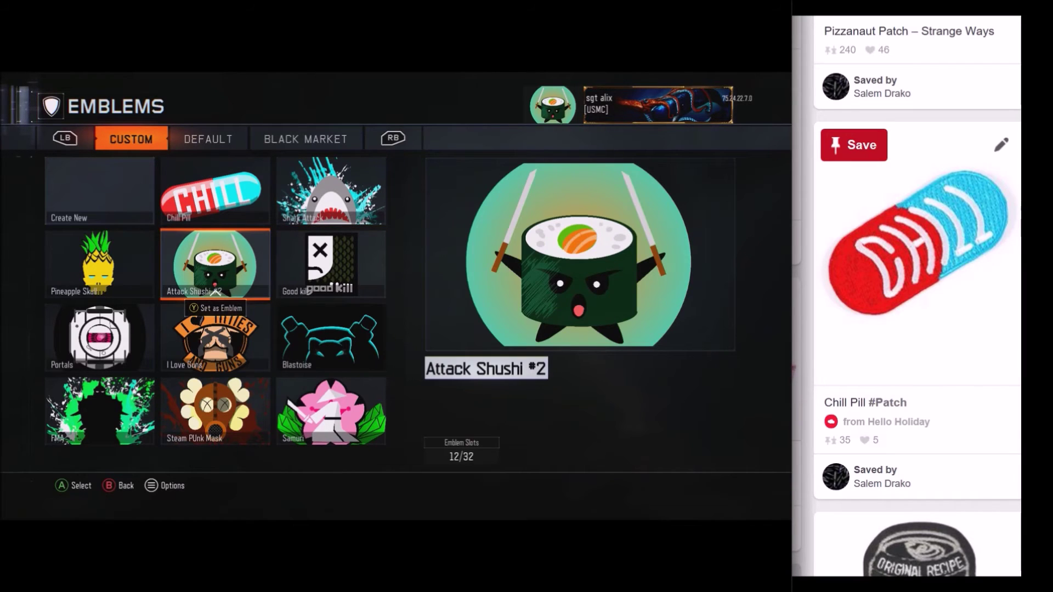
key(Left)
key(Down)
key(Down)
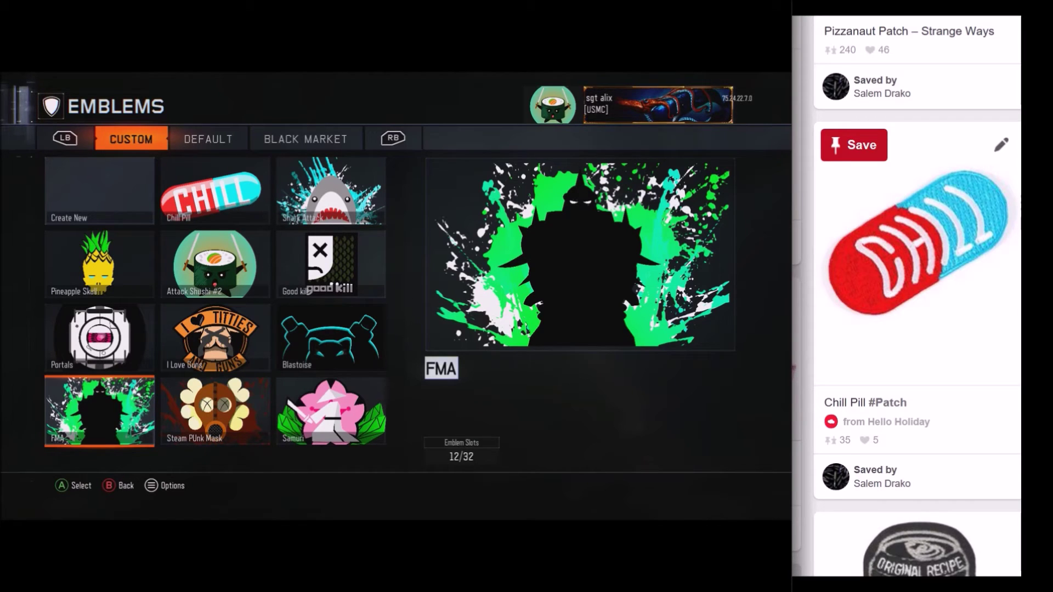
key(Right)
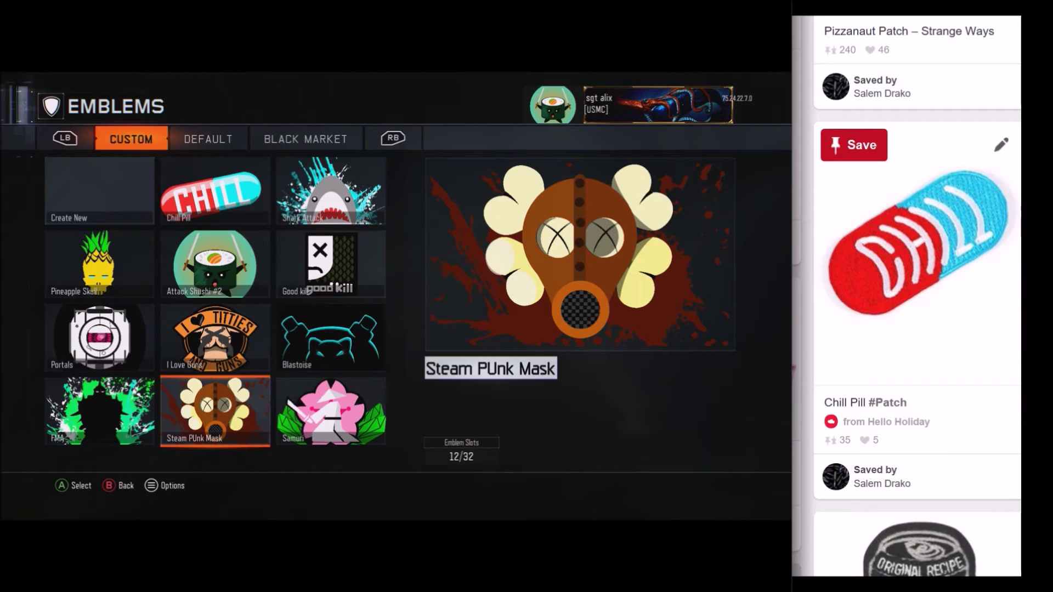
key(Right)
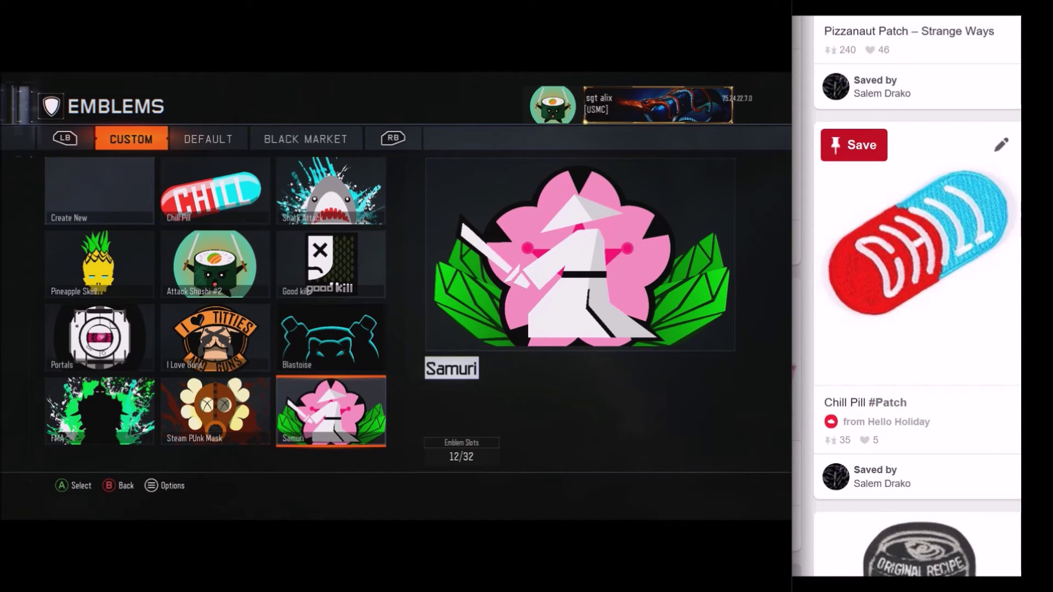
key(Up)
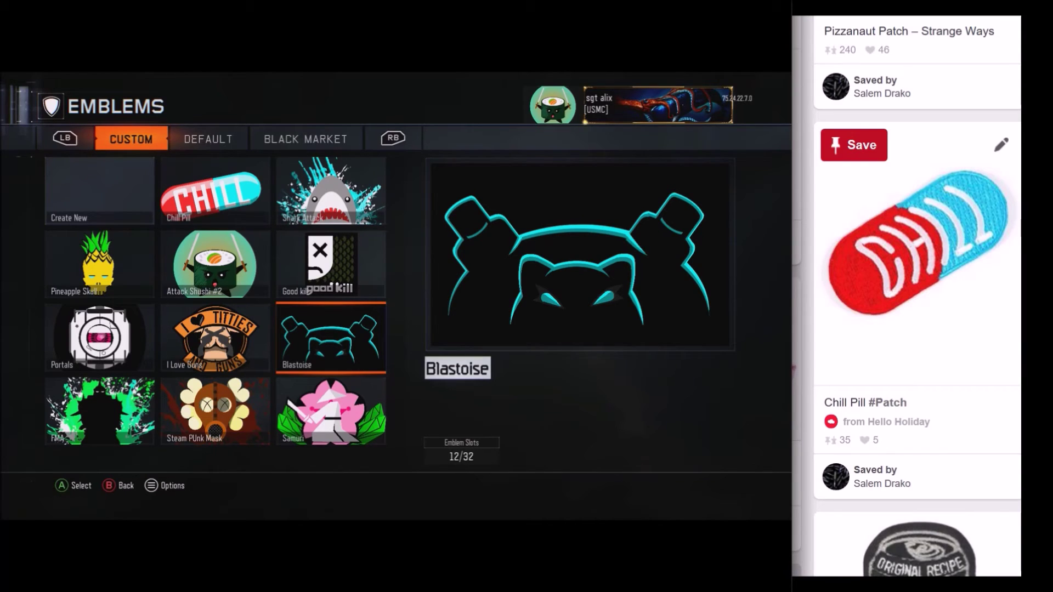
key(Left)
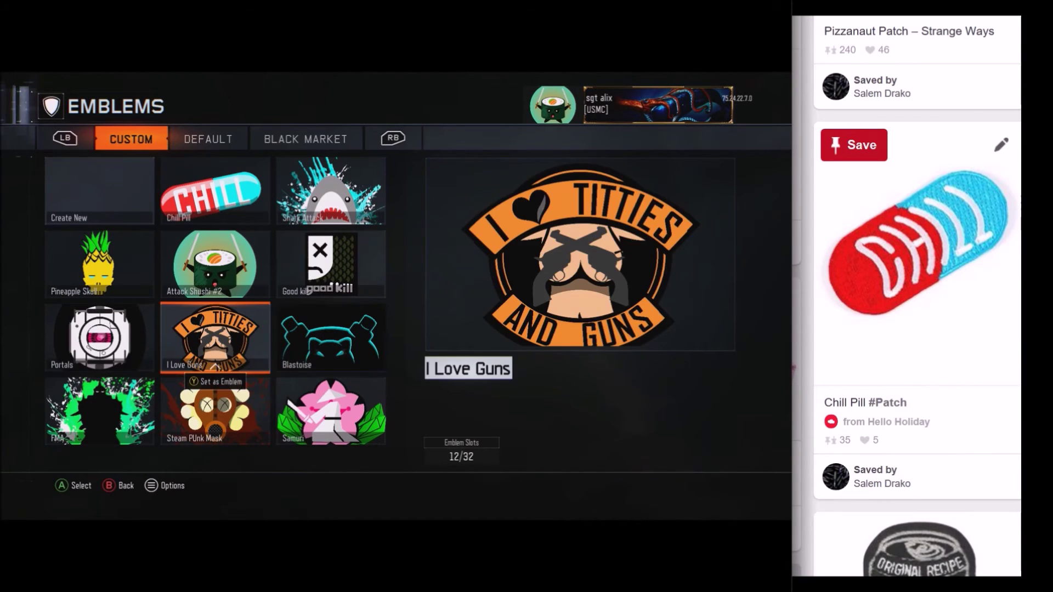
key(Left)
key(Up)
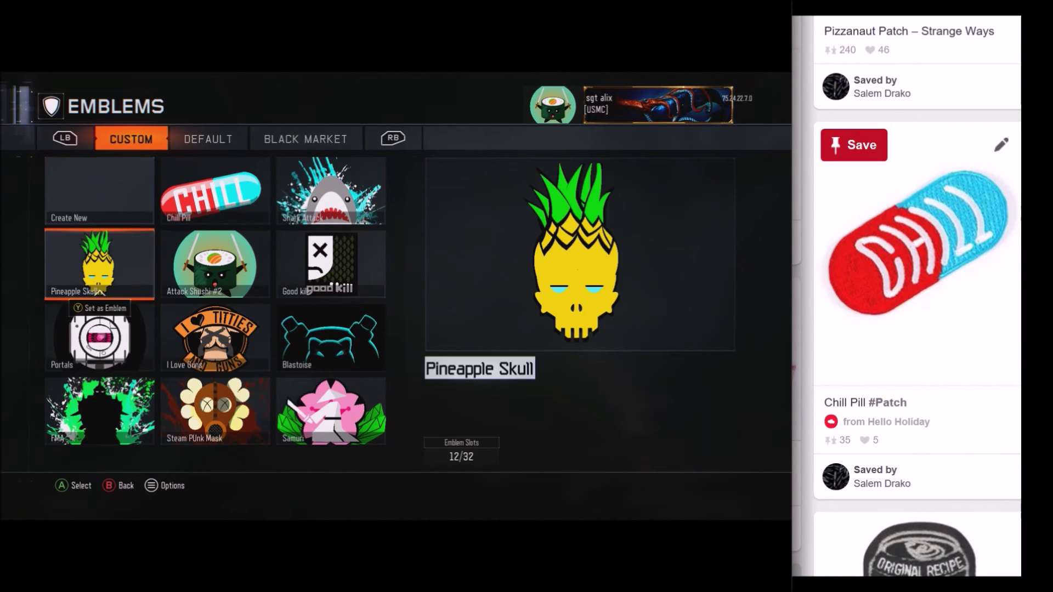
click(216, 292)
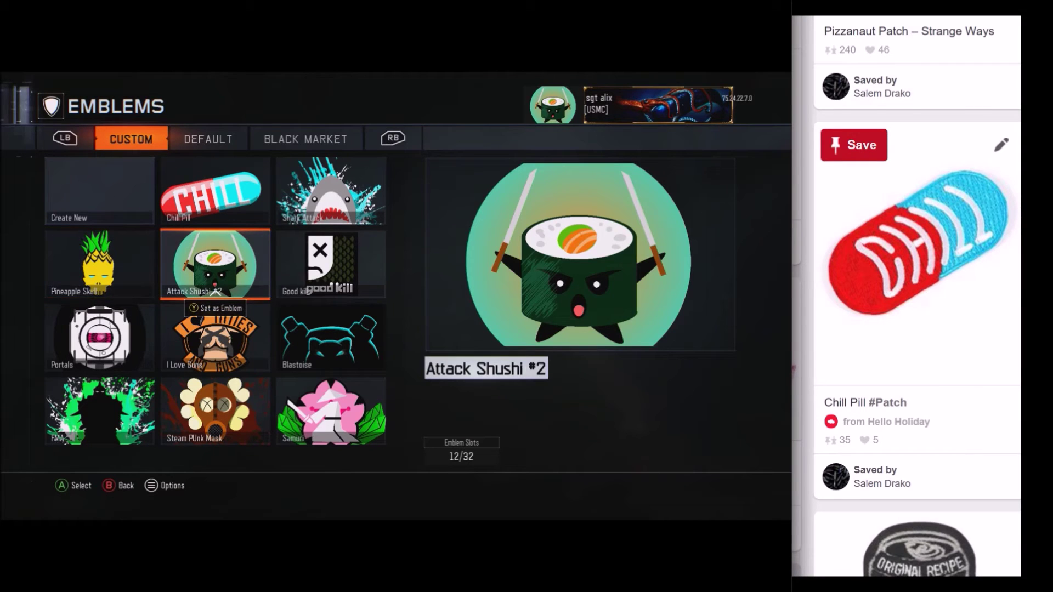
key(Right)
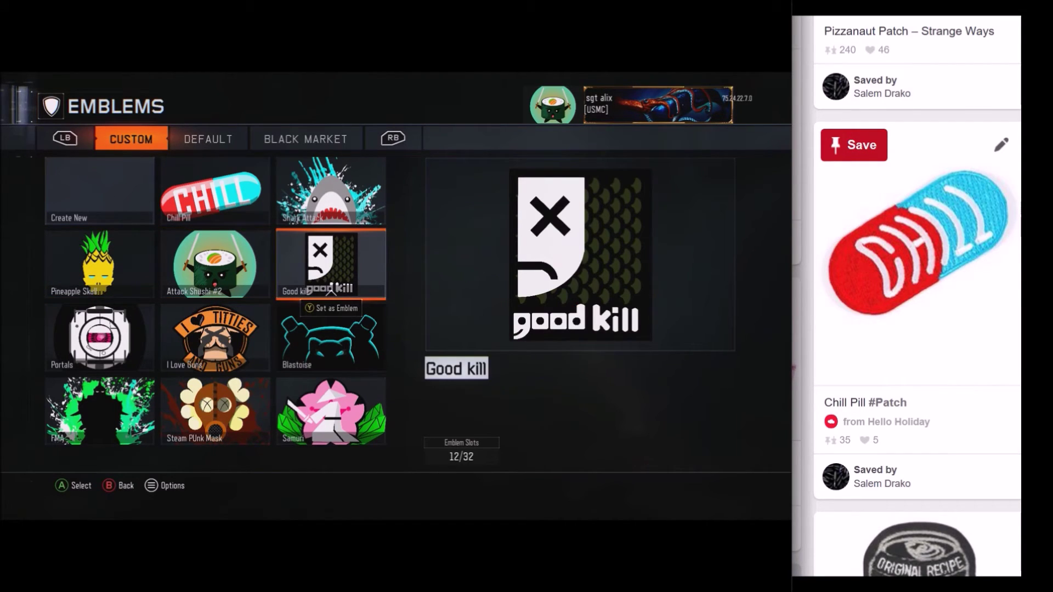
- Open the Good kill emblem for editing and examine its layers from the background up to layer 15
click(331, 291)
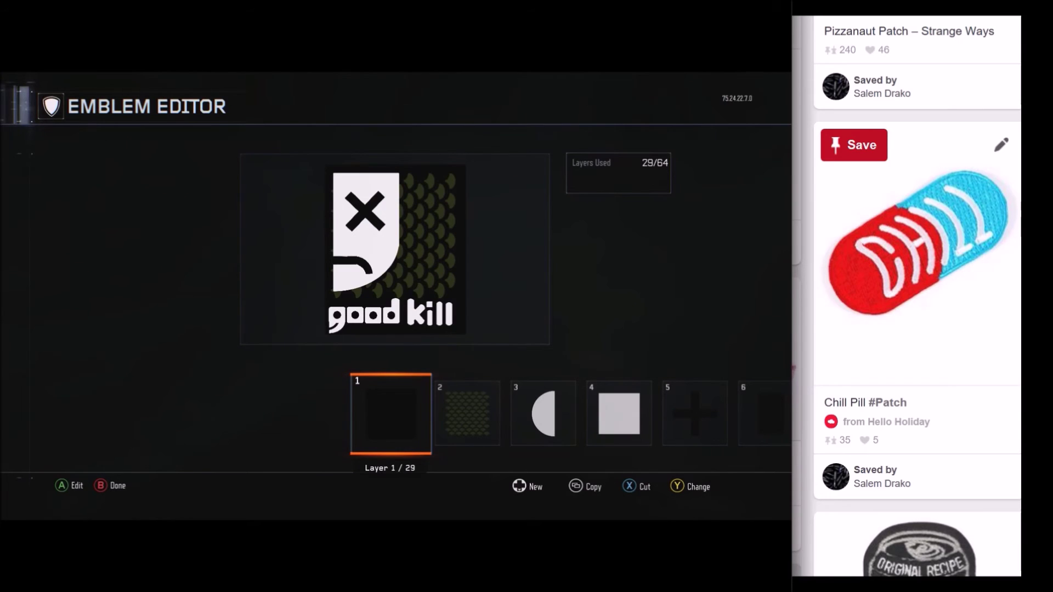
key(Right)
key(Right)
key(Right)
key(Right)
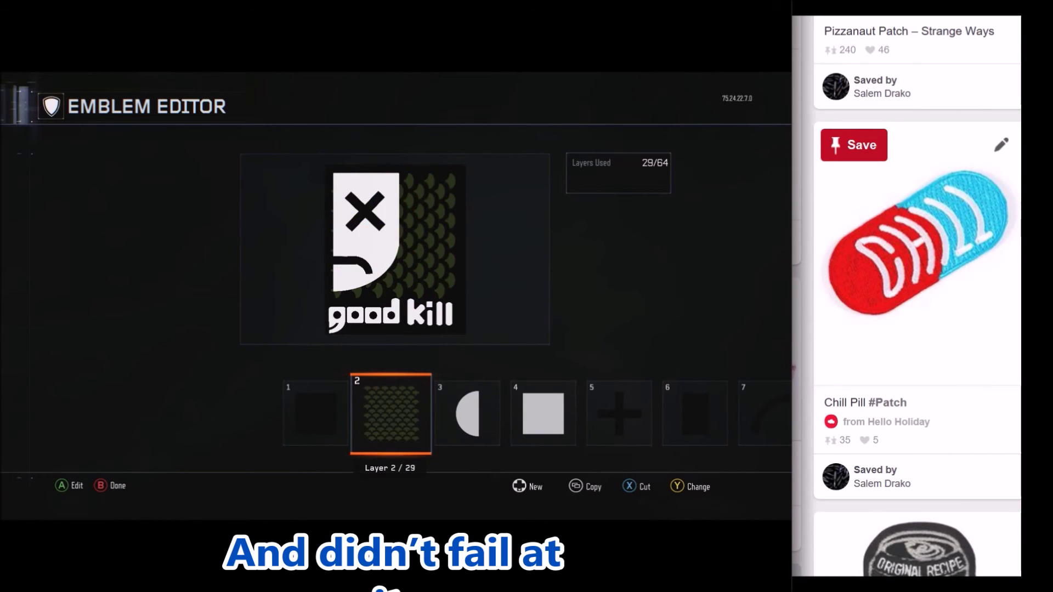
key(Right)
key(Right)
key(Right)
key(Right)
key(Right)
key(Right)
key(Right)
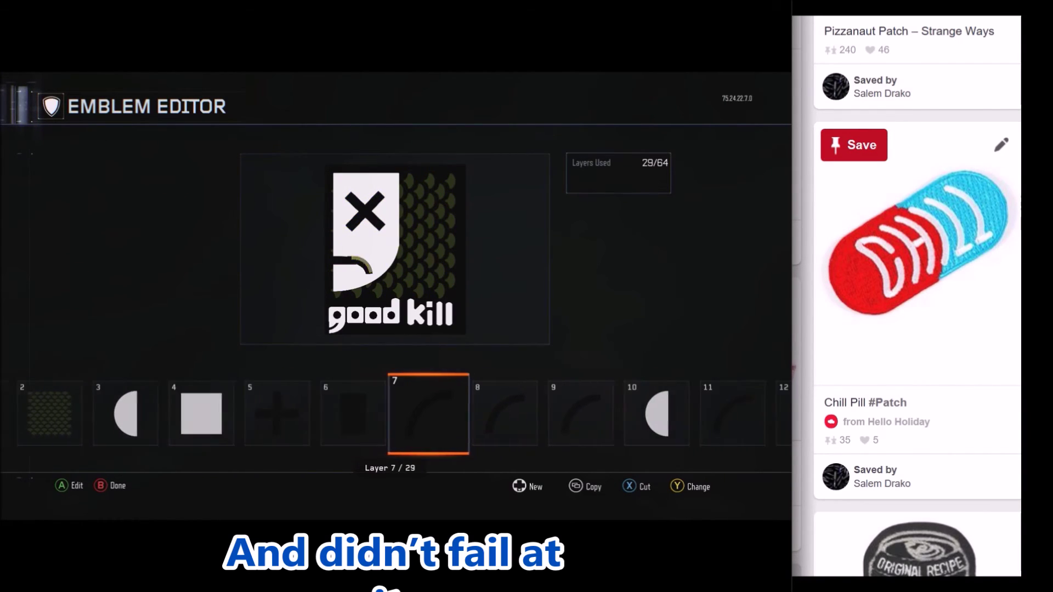
key(Right)
key(Right)
key(Right)
key(Right)
key(Right)
key(Right)
key(Right)
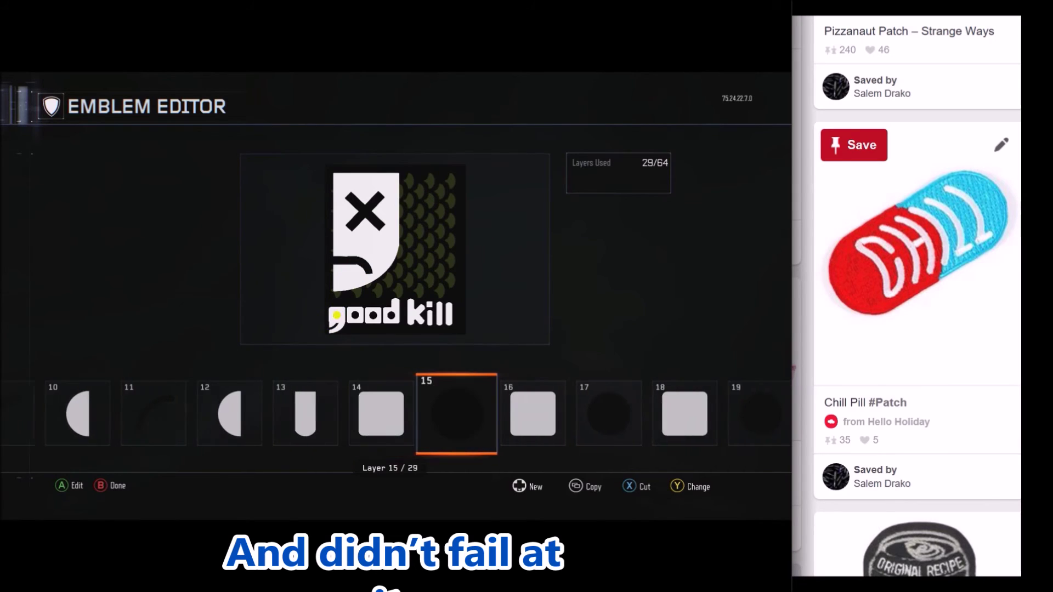
- Examine the rounded squares and circles that build the lettering of the word "good" around layers 14 to 16
key(Left)
key(Left)
key(Left)
key(Left)
key(Left)
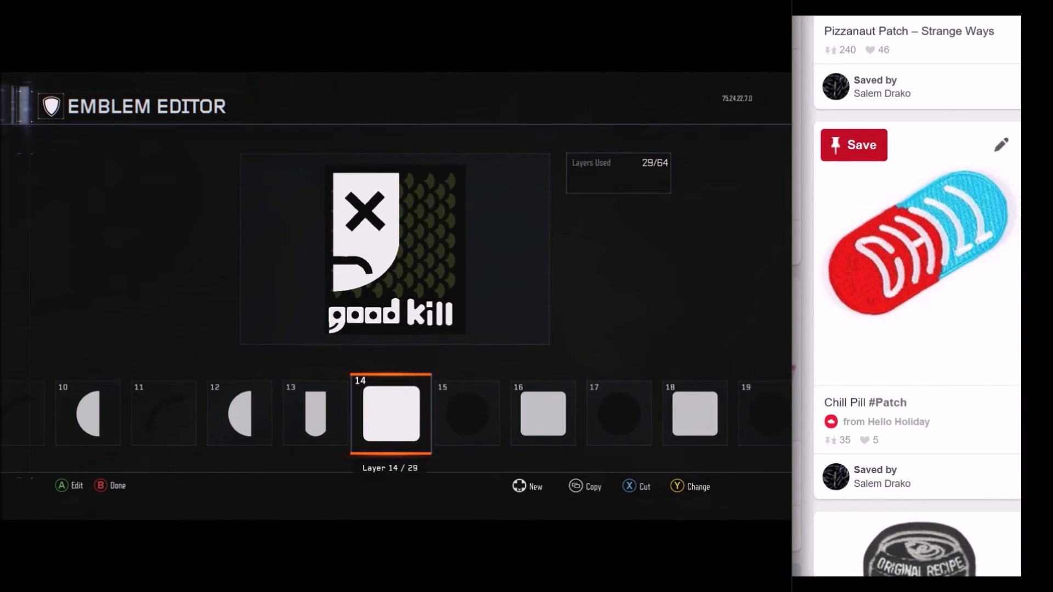
key(Right)
key(Left)
key(Left)
key(Right)
key(Right)
key(Right)
key(Right)
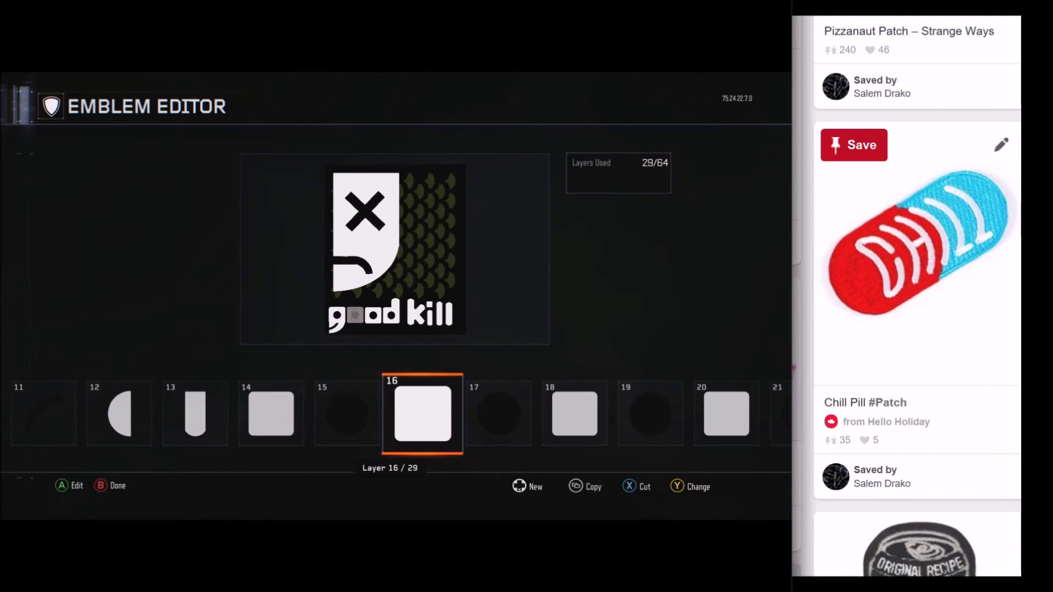
- Examine the layers that build the "good kill" lettering, from layer 14 through the letter strokes up to layer 28
key(Left)
key(Left)
key(Left)
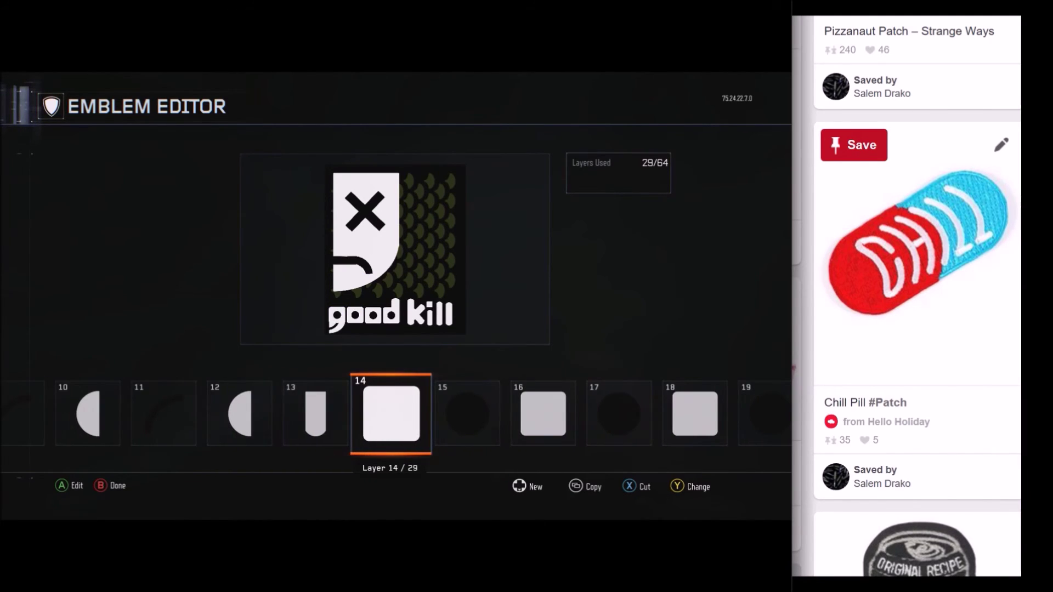
key(Right)
key(Right)
key(Right)
key(Right)
key(Right)
key(Right)
key(Right)
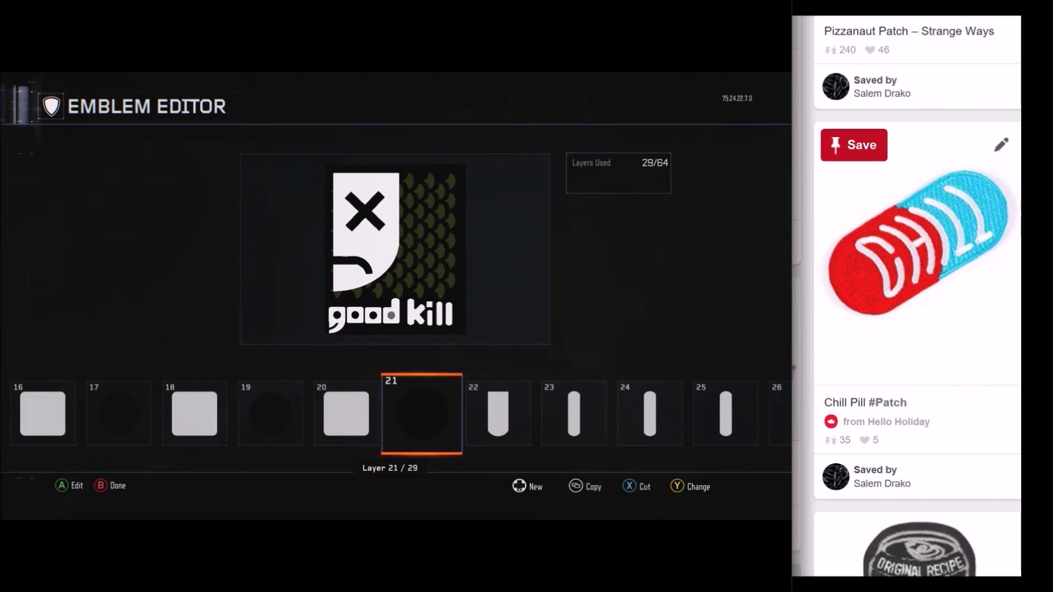
key(Right)
key(Right)
key(Right)
key(Right)
key(Right)
key(Right)
key(Right)
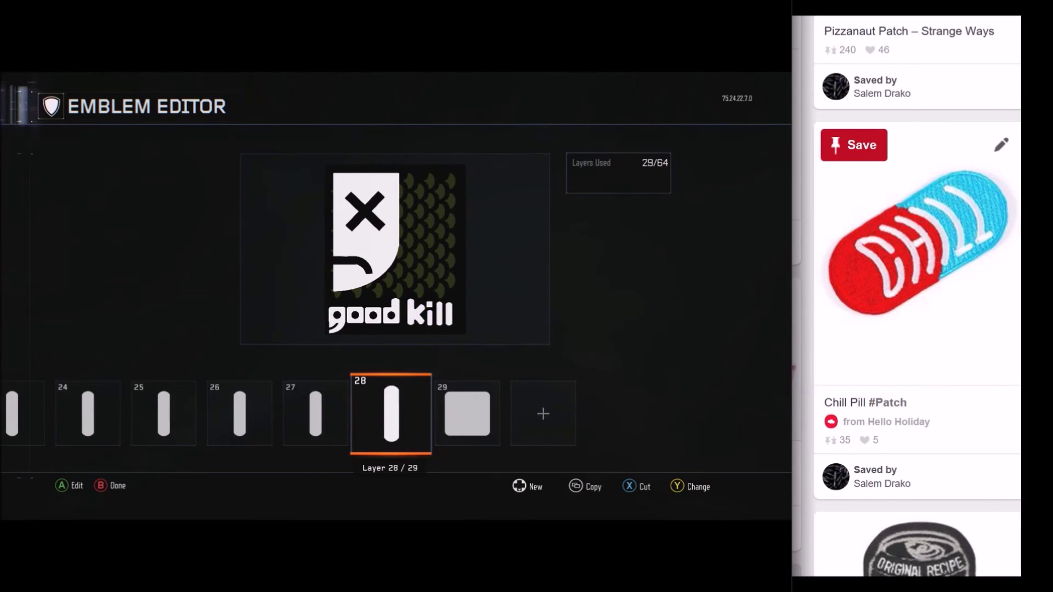
- Move the half circle on layer 10 out of the letter g to about X -70, Y 85, and rotate it to about 216
key(Left)
key(Left)
key(Left)
key(Left)
key(Left)
key(Left)
key(Left)
key(Left)
key(Left)
key(Left)
key(Left)
key(Left)
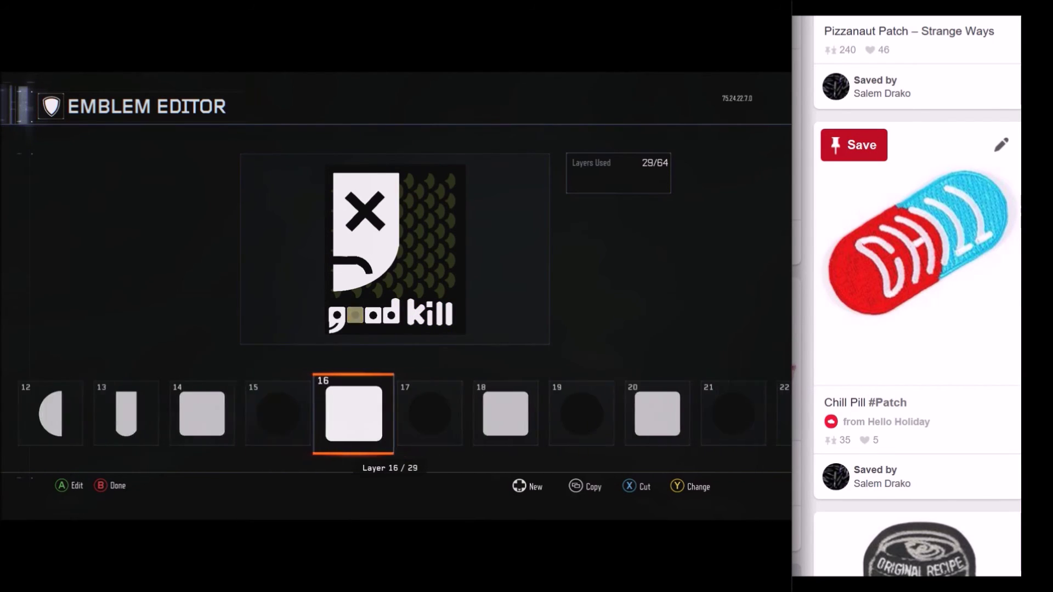
key(Left)
key(Left)
key(Left)
key(Left)
key(Left)
key(Left)
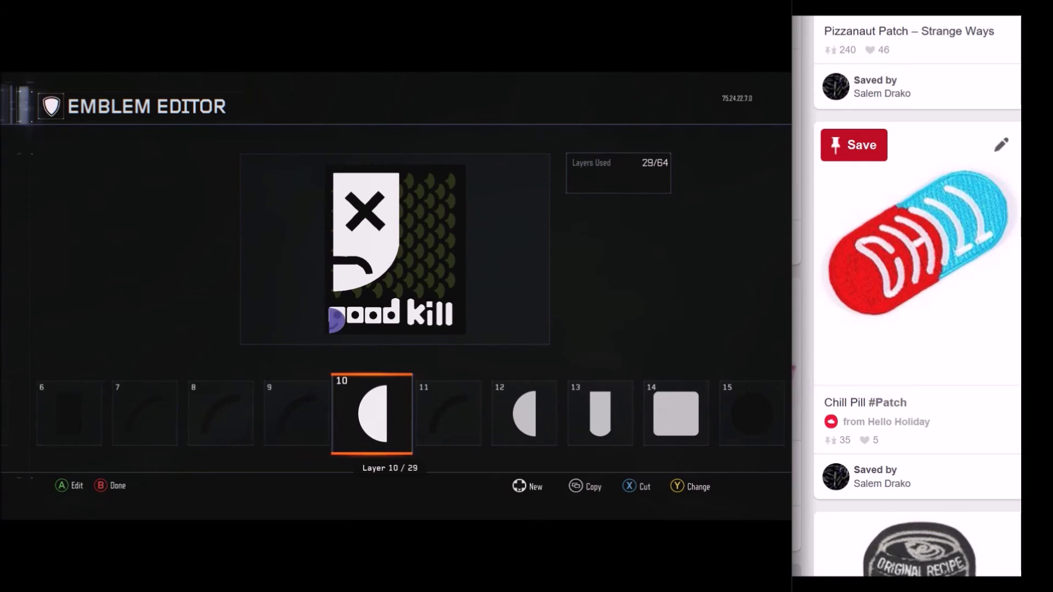
key(a)
key(Left)
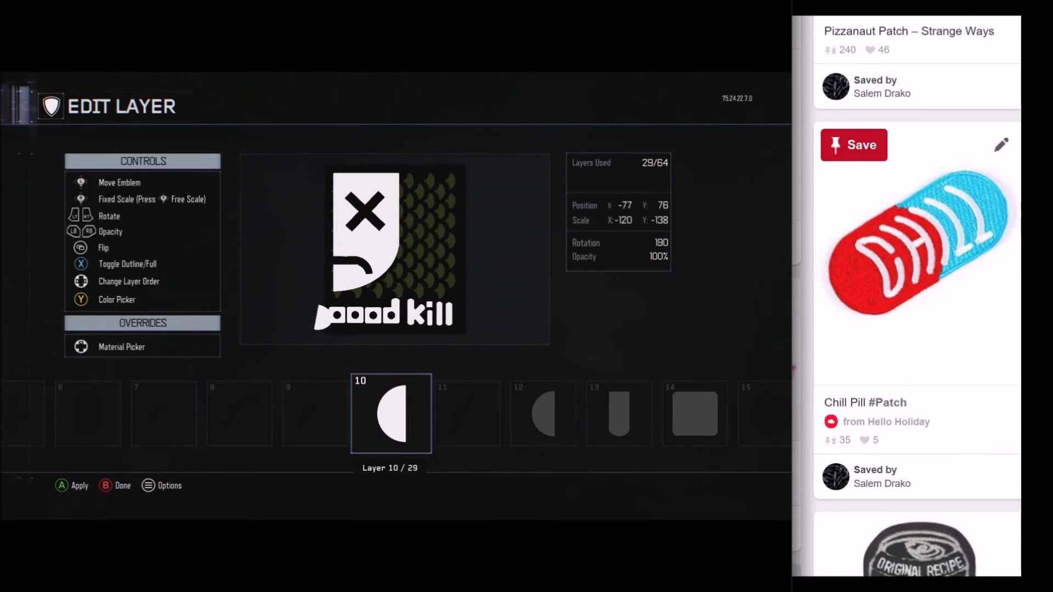
key(Right)
key(Down)
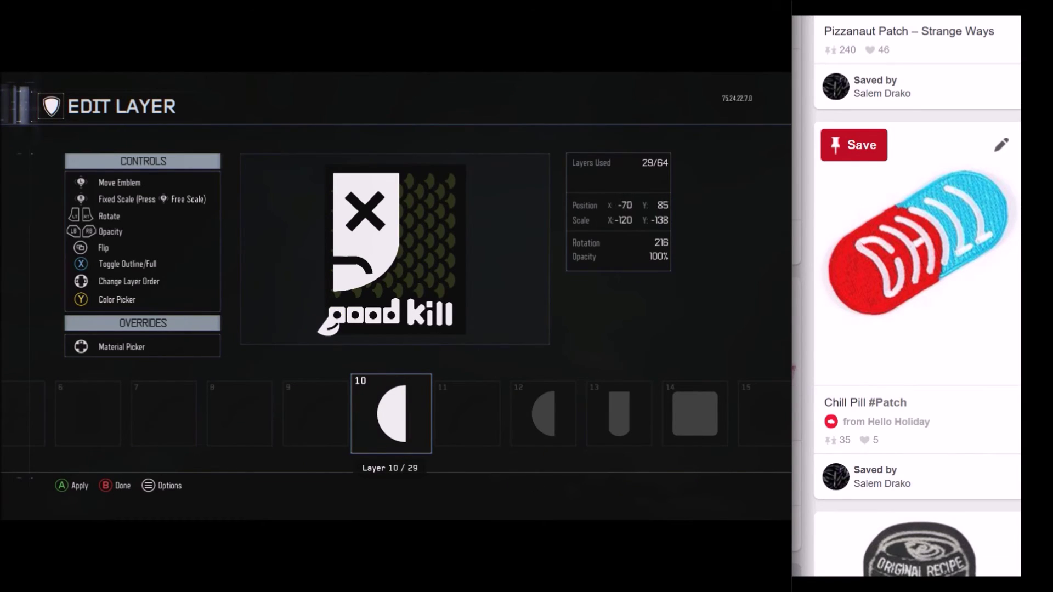
key(Escape)
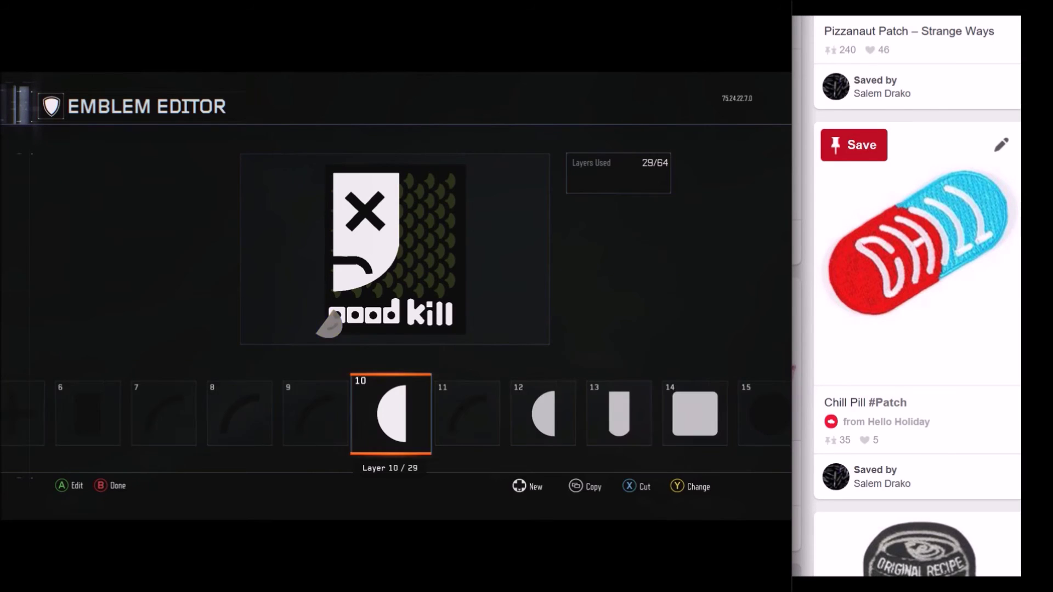
- Move the dark curve on layer 11 up to the mouth at about X -58, Y 33, and leave Good kill without saving
key(Right)
key(Return)
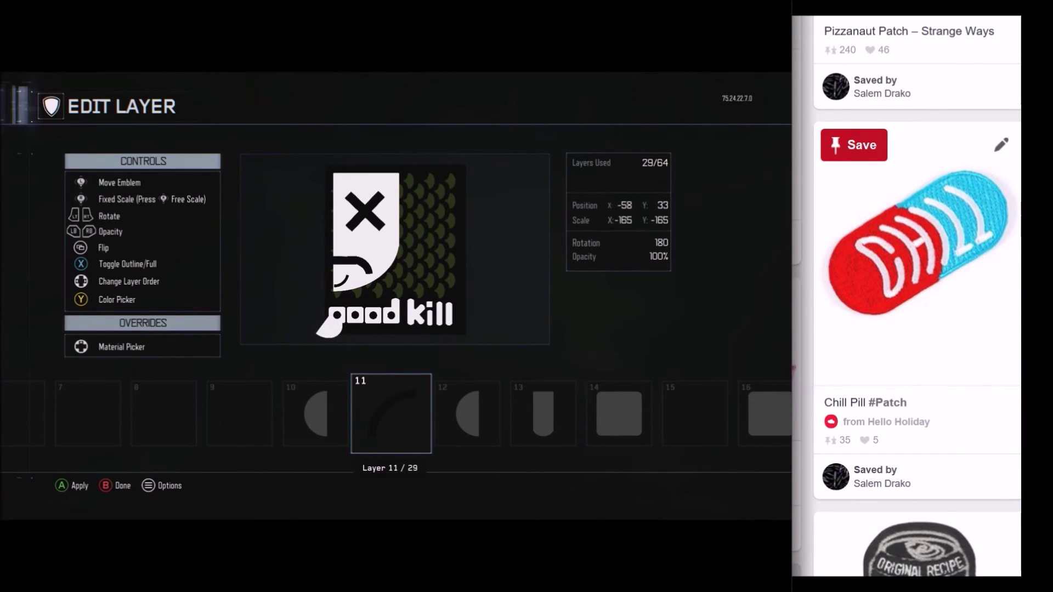
key(Escape)
key(Escape)
key(Return)
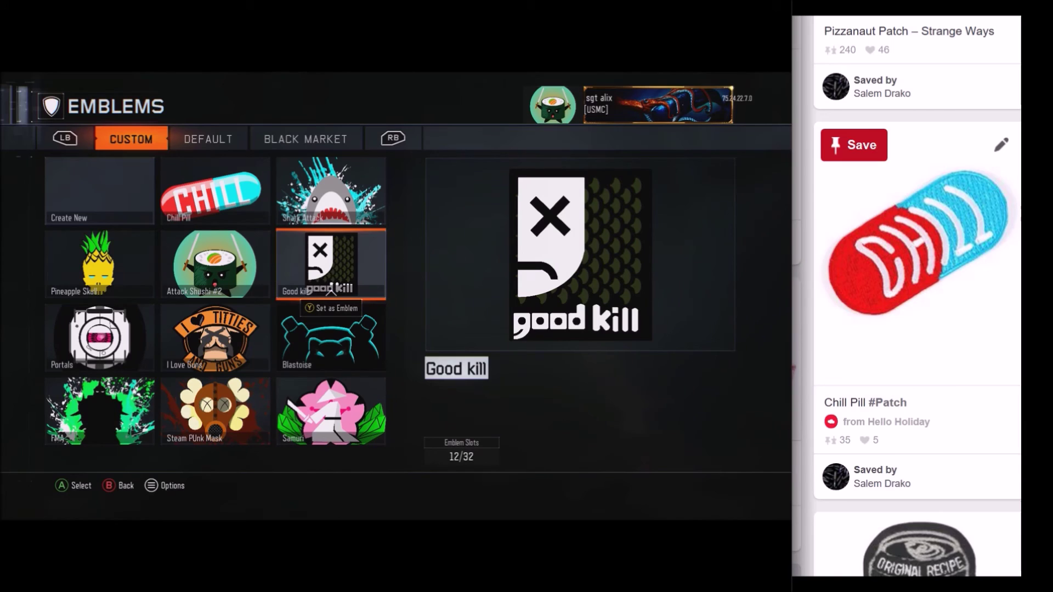
- Open the Attack Shushi #2 emblem for editing and examine its layers from the background circle up to the curve on layer 22
key(Up)
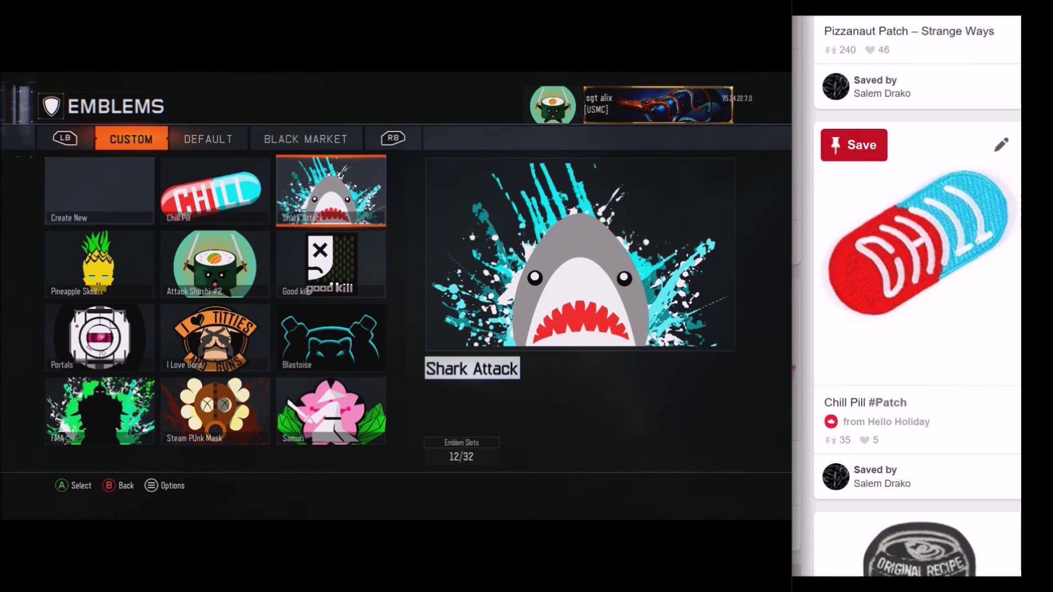
key(Down)
key(Left)
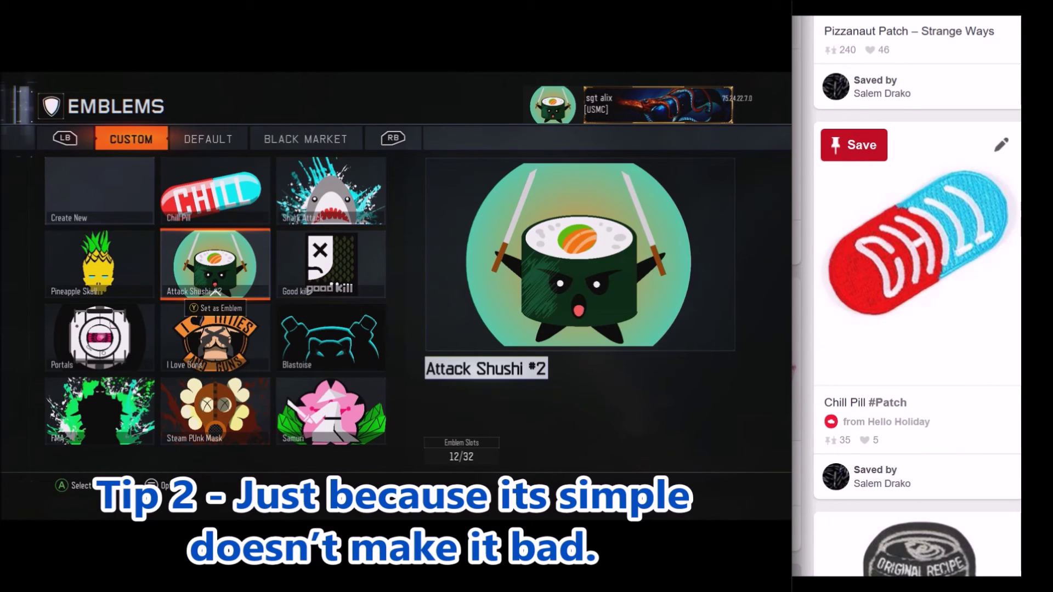
key(Return)
key(Right)
key(Right)
key(Right)
key(Right)
key(Right)
key(Right)
key(Right)
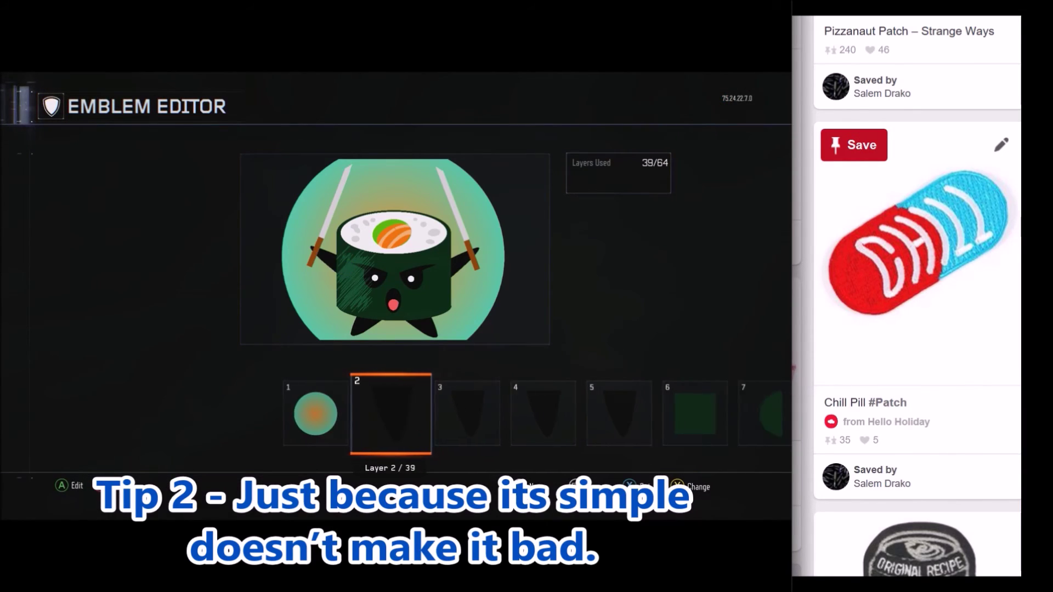
key(Right)
key(Right)
key(Right)
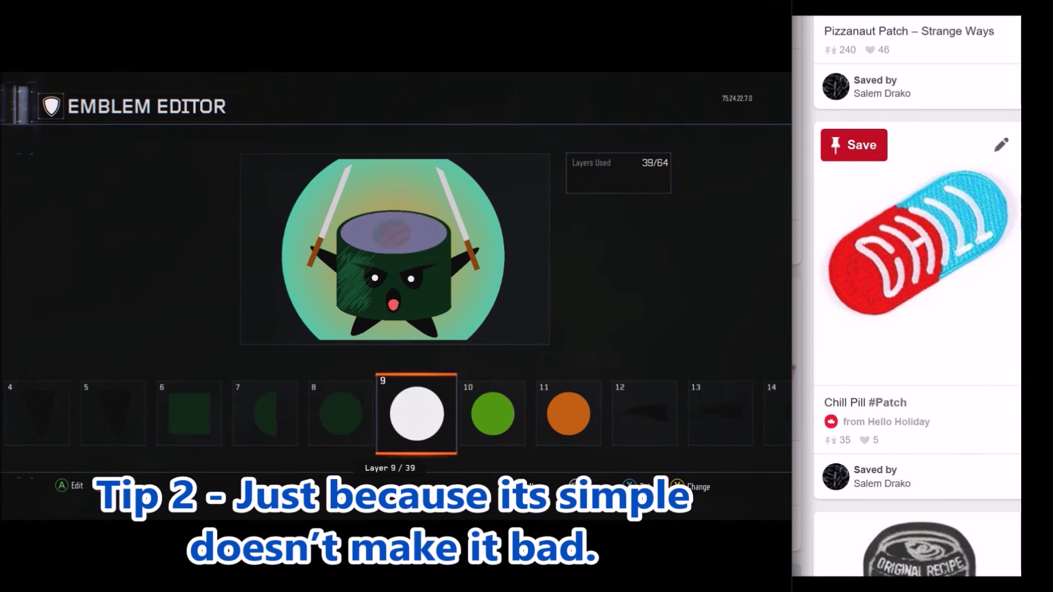
key(Left)
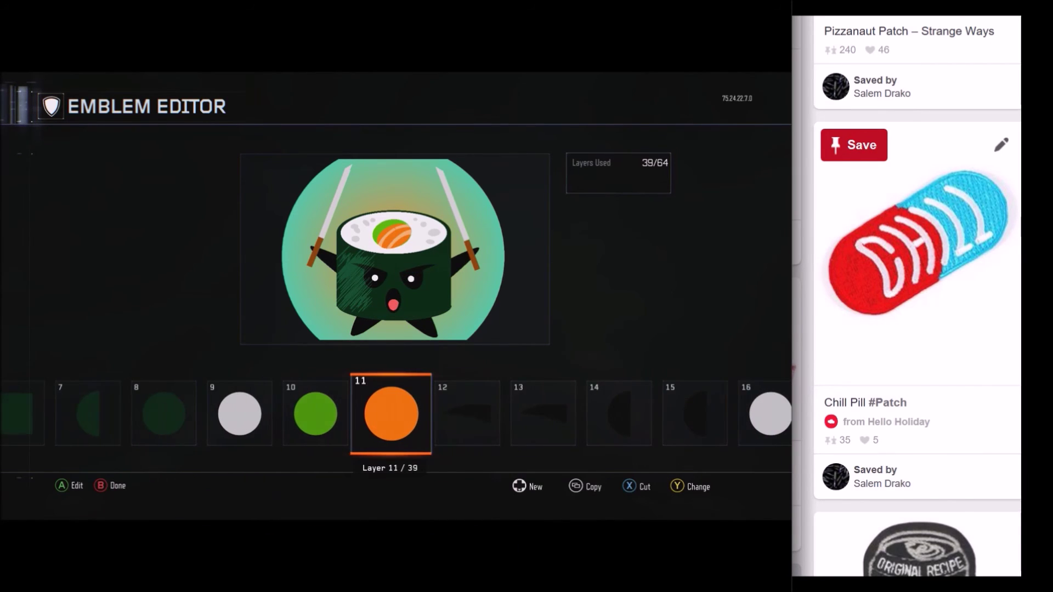
key(Right)
key(Right)
key(Right)
key(Right)
key(Right)
key(Right)
key(Right)
key(Right)
key(Right)
key(Right)
key(Right)
key(Right)
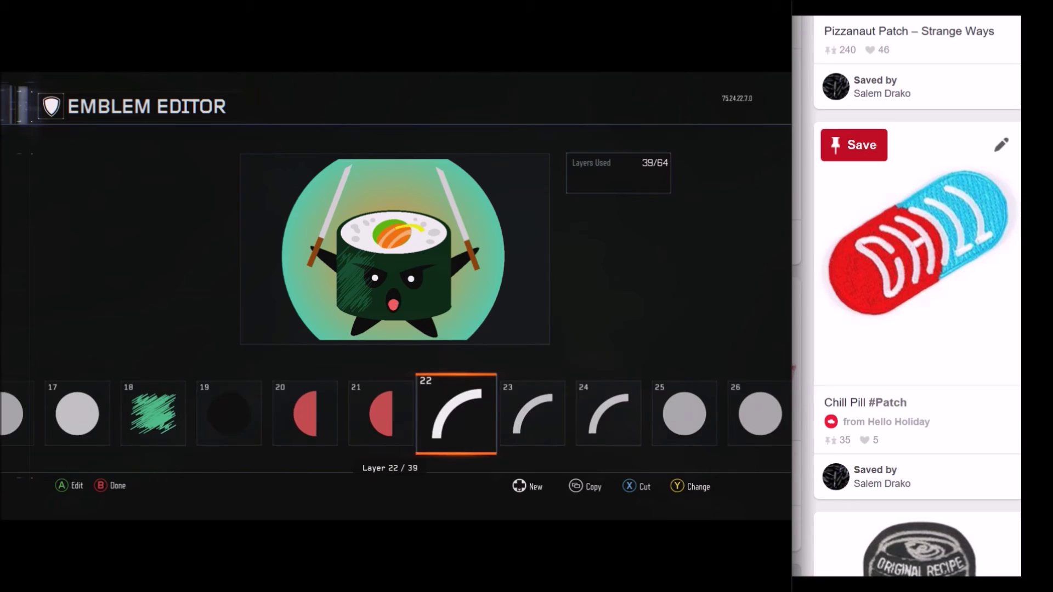
- Move the light curve on layer 23 off the salmon to the open background beside the sushi roll's body
key(Return)
key(Left)
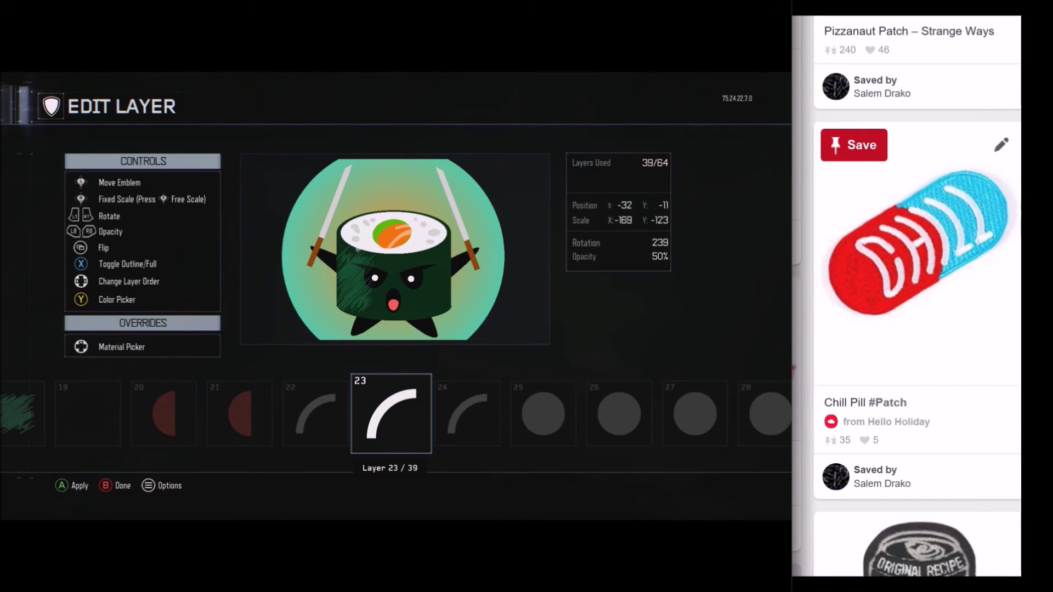
key(Down)
key(Escape)
- Move the light curve on layer 22 from the salmon up to the open background above the sushi roll
key(Left)
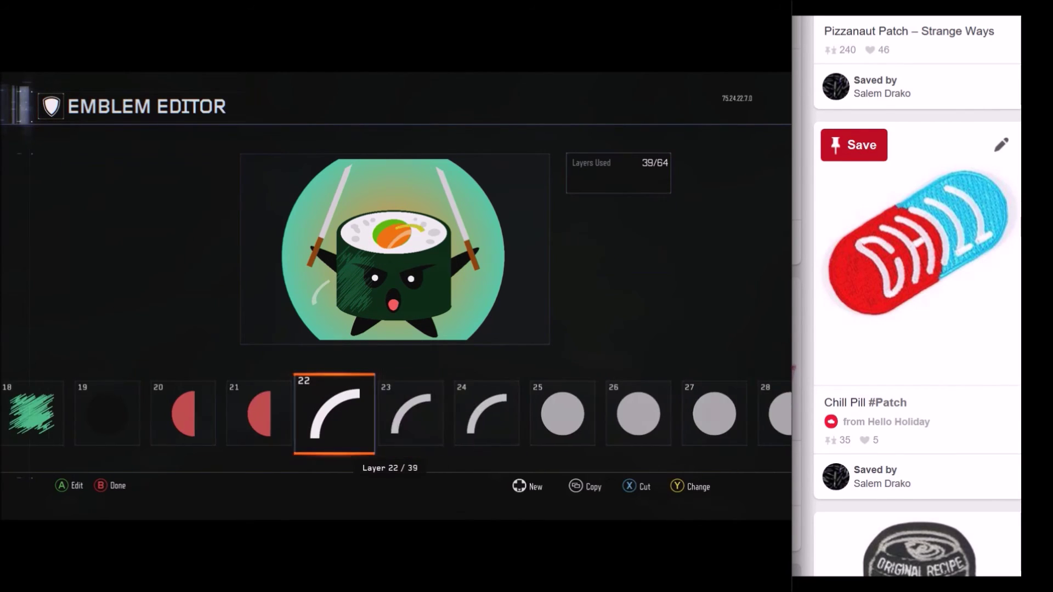
key(Return)
key(Up)
key(Up)
key(Up)
key(Escape)
- Move the light curve on layer 24 off the salmon to above the roll, beside the right-hand sword
key(Right)
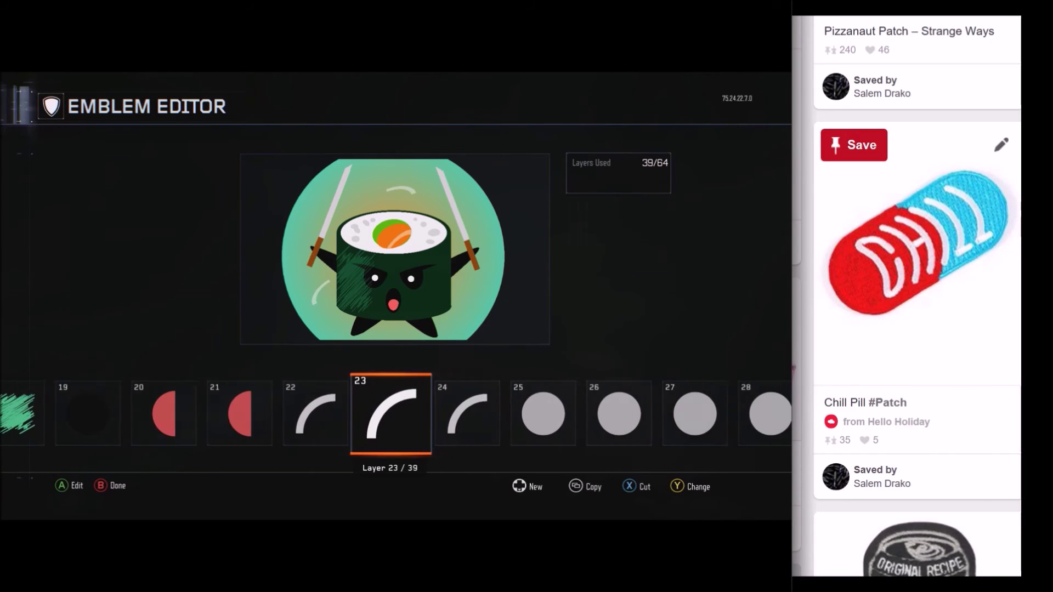
key(Right)
key(Return)
key(Up)
key(Right)
key(Escape)
- Move the red half circle of the tongue on layer 20 out of the mouth, down and to the left
key(Right)
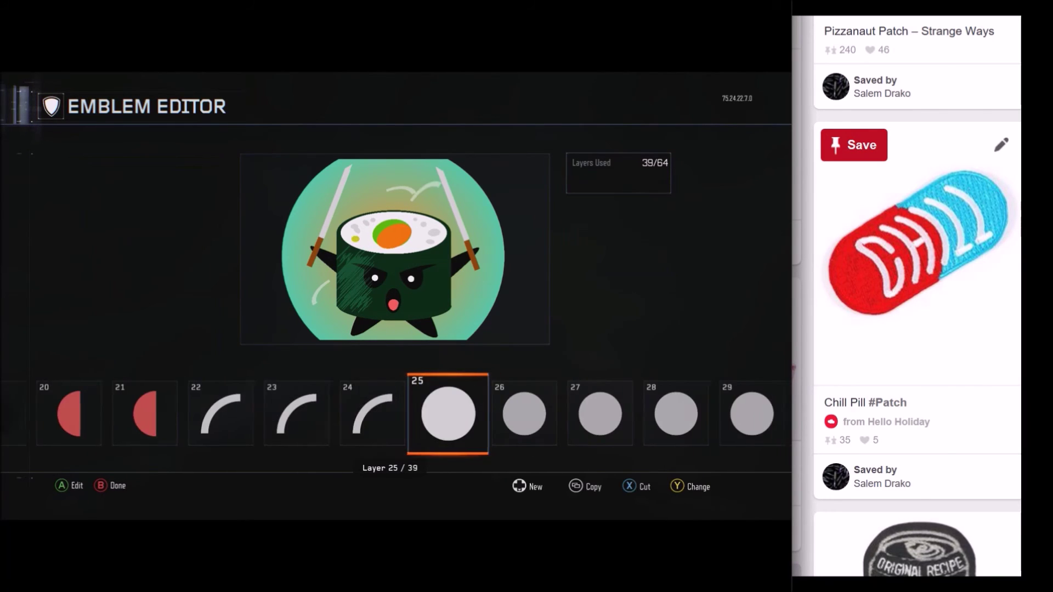
key(Left)
key(Left)
key(Left)
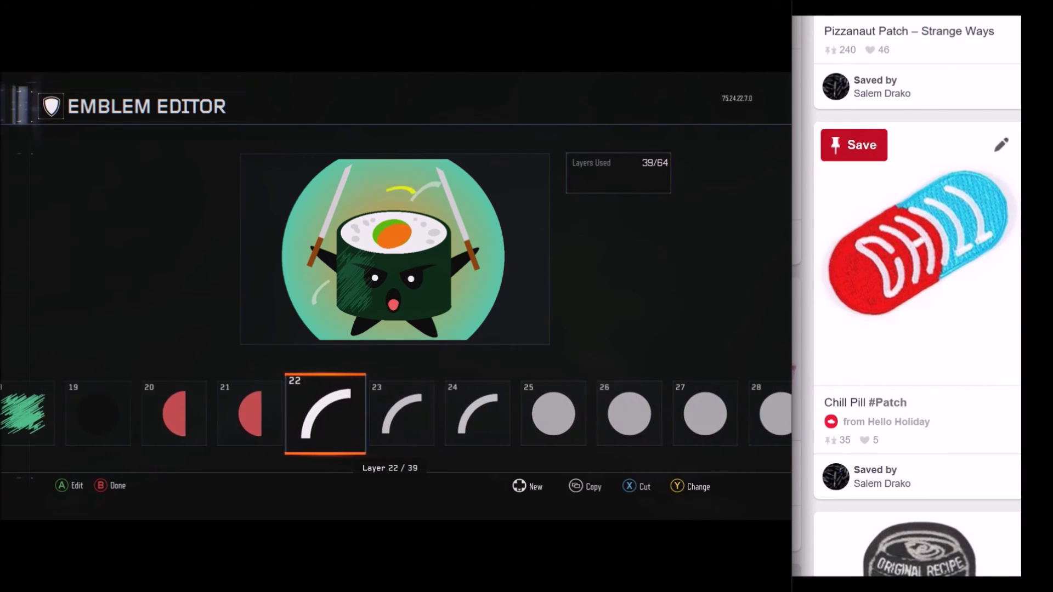
key(Left)
key(Left)
key(Left)
key(Right)
key(Return)
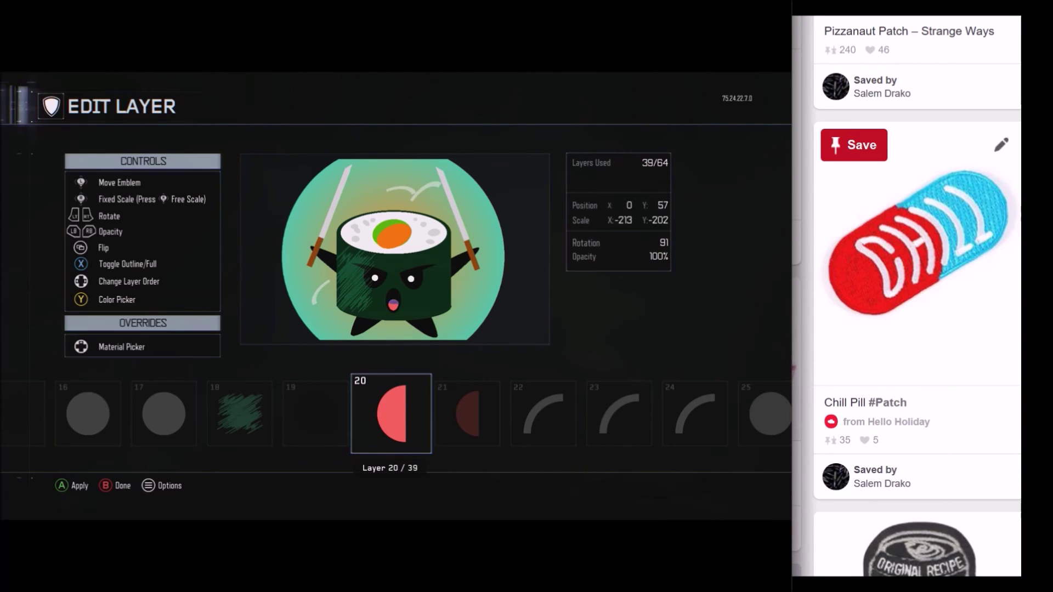
key(Left)
key(Down)
key(Right)
key(Return)
- Move the scribble texture on layer 18 to X 40, Y 9 with rotation 14, and leave Attack Shushi #2 without saving
key(Left)
key(Left)
key(Return)
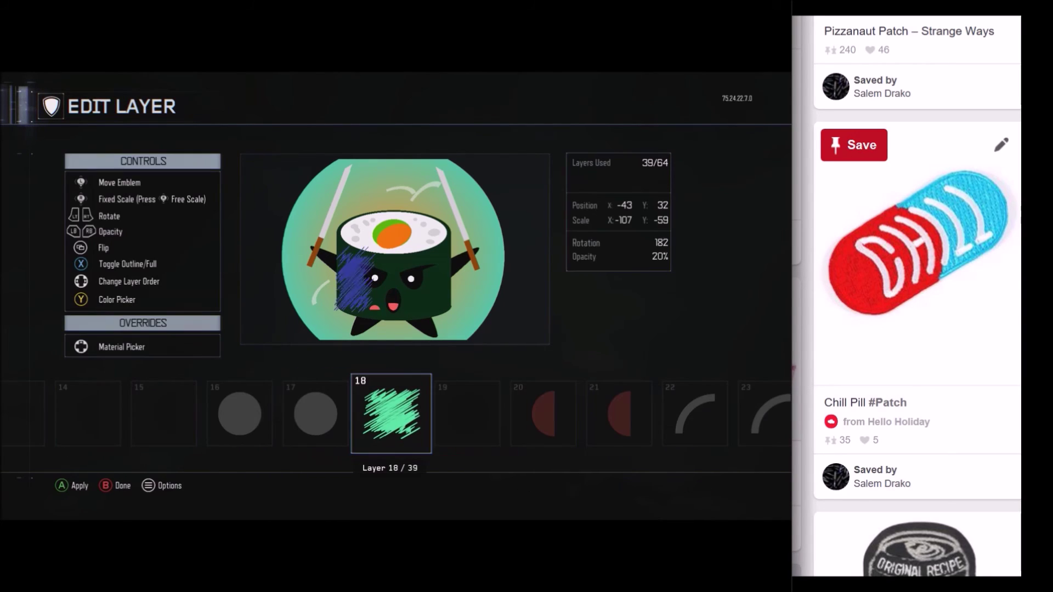
key(Left)
key(Right)
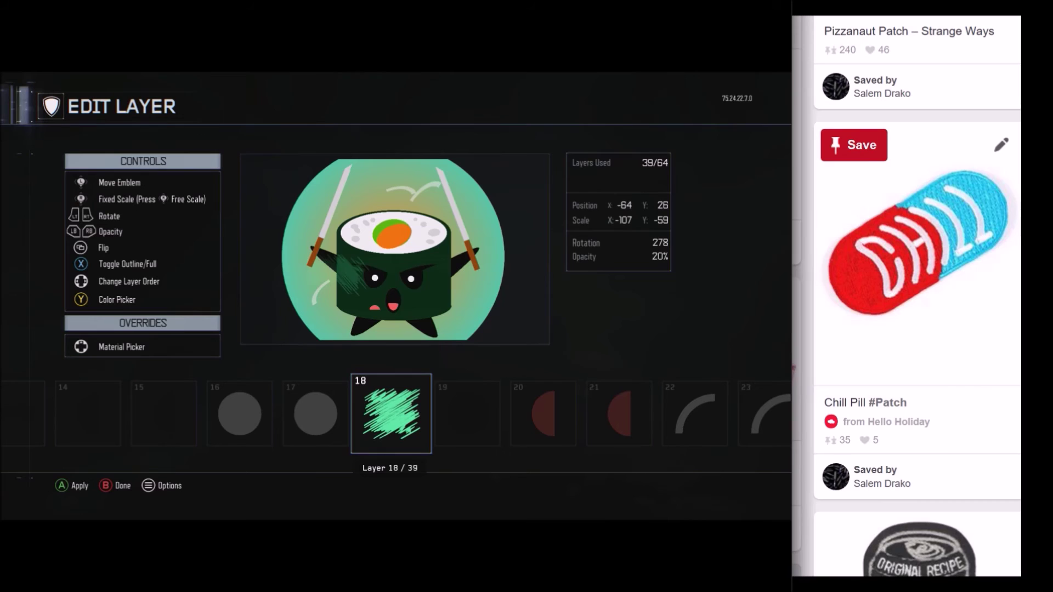
key(Right)
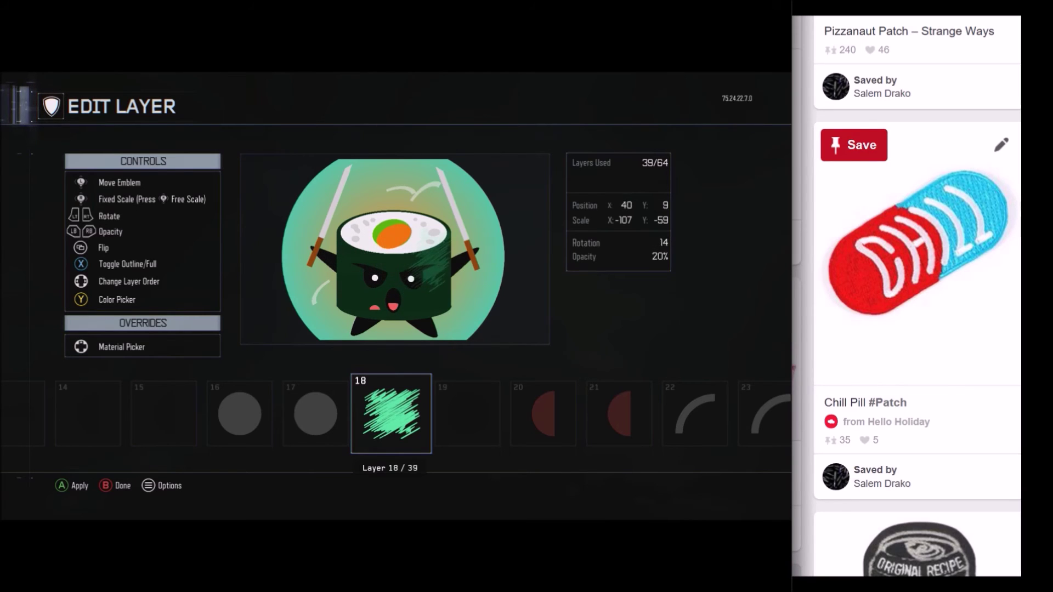
key(Escape)
key(Escape)
key(Down)
key(Return)
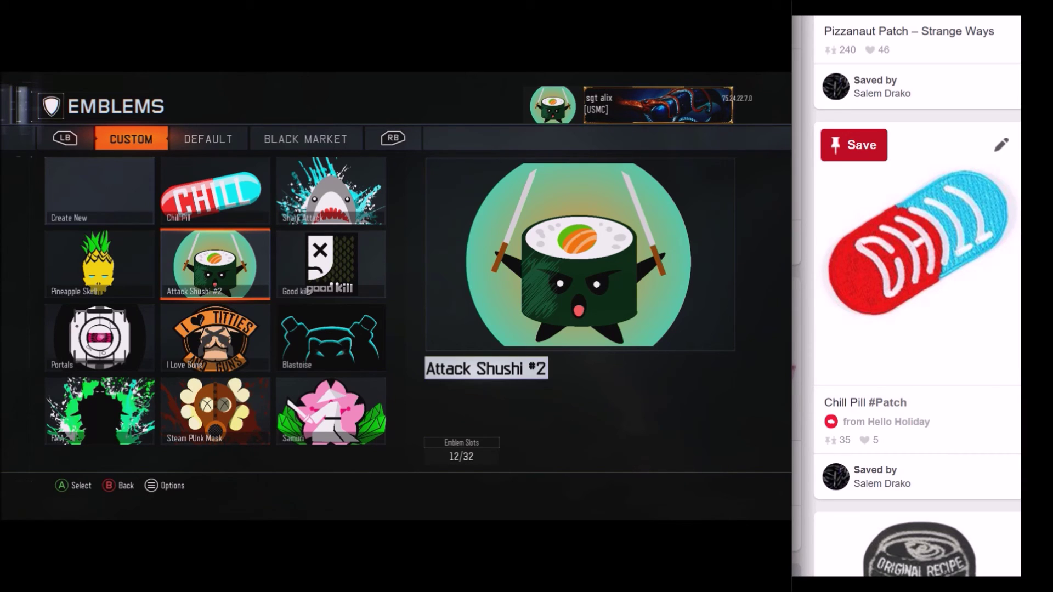
- Look over the saved custom emblems, including Cat Tini, Shark Attack, Pineapple Skull, Portals and I Love Guns
key(Right)
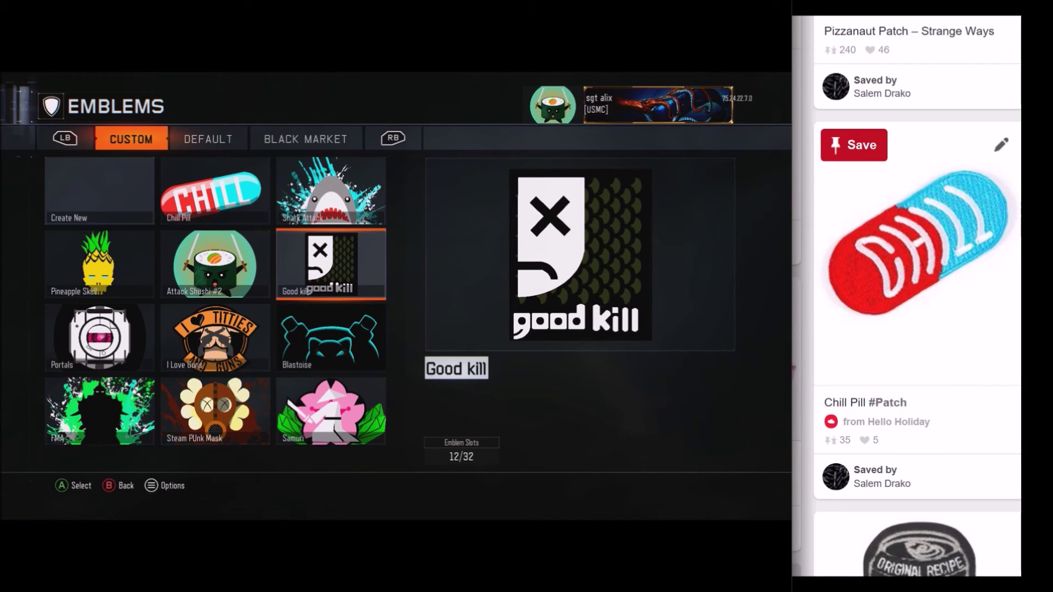
key(Right)
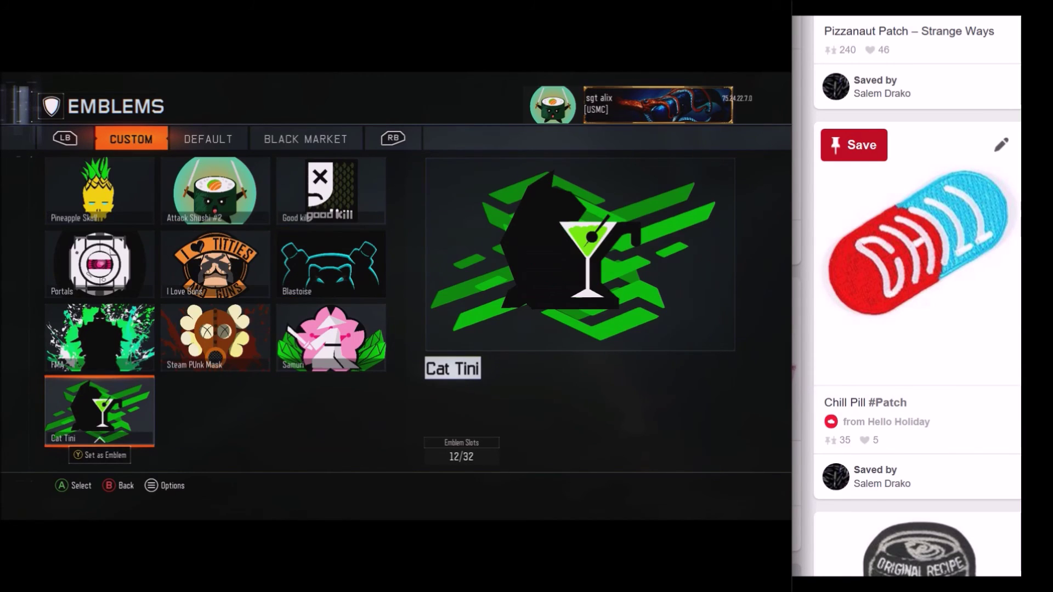
key(Right)
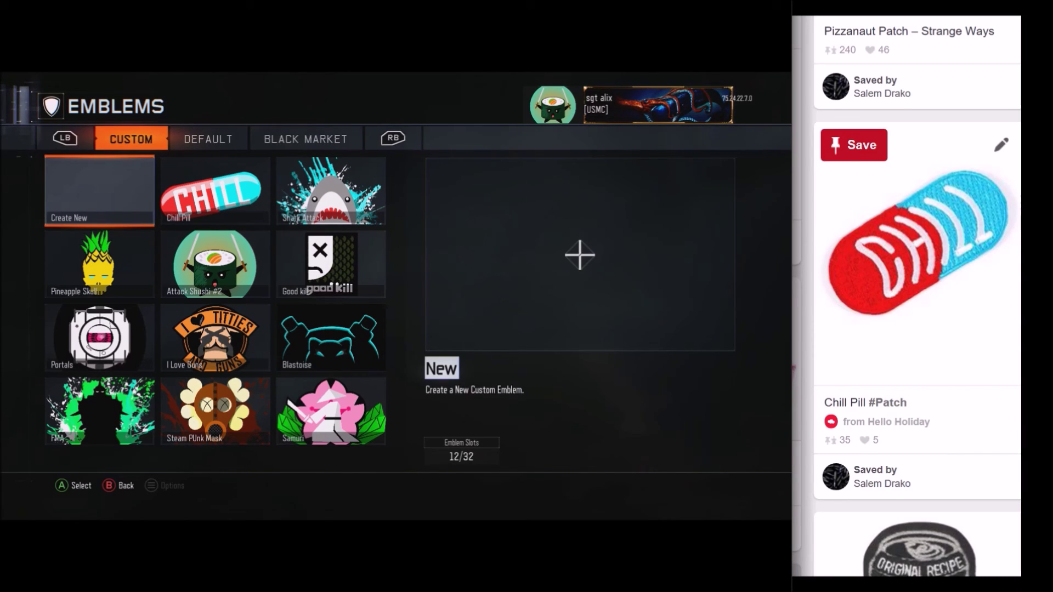
key(Right)
key(Right)
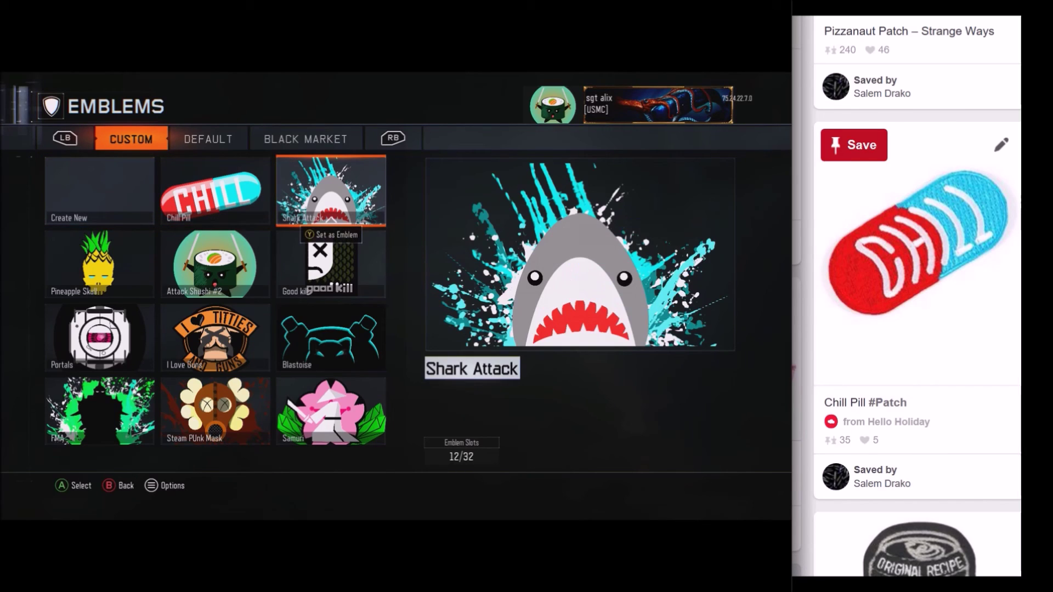
key(Right)
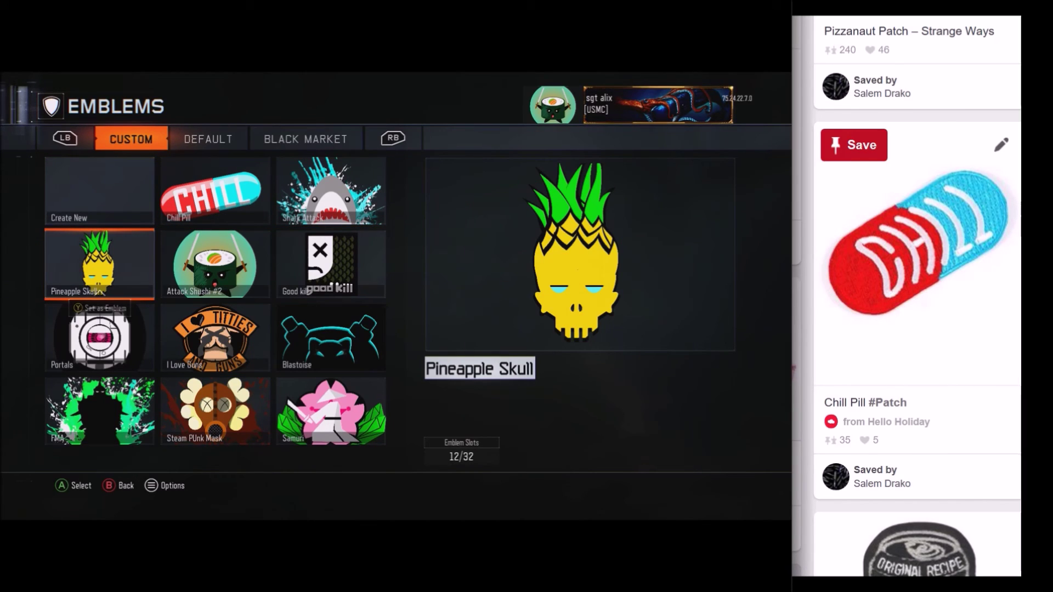
key(Right)
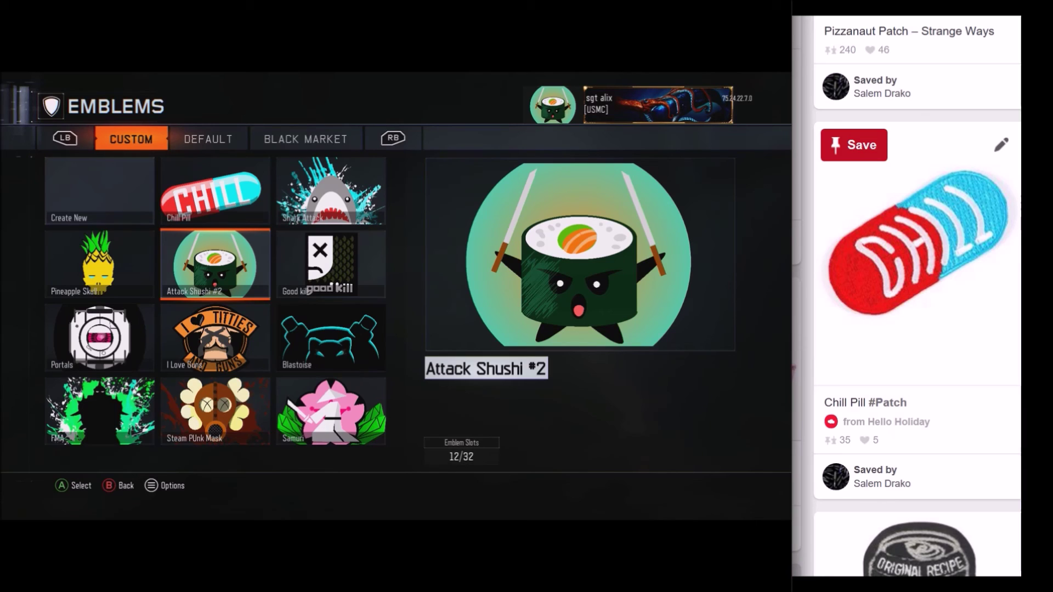
key(Right)
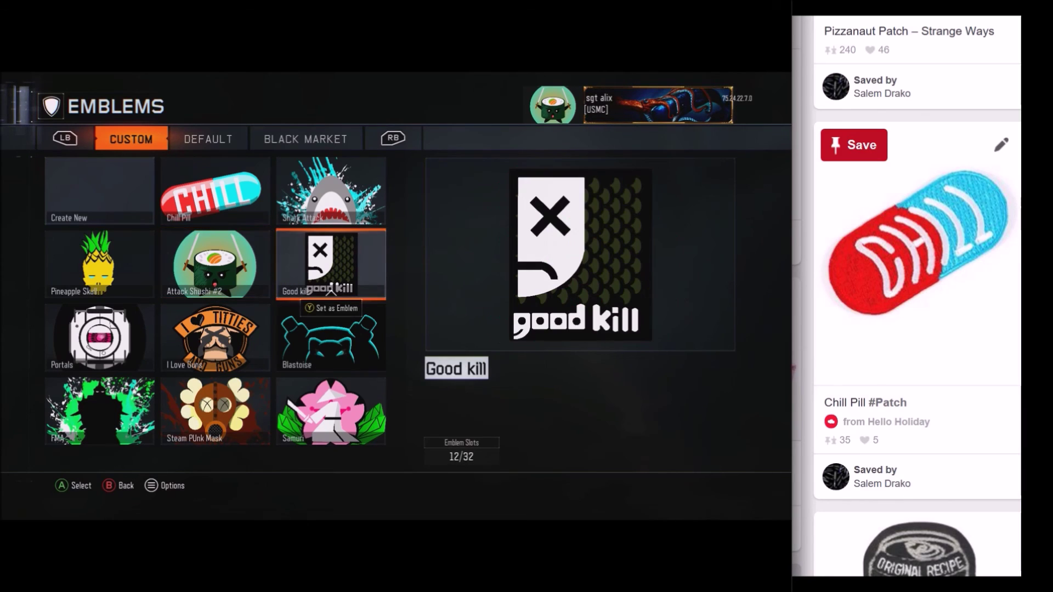
key(Right)
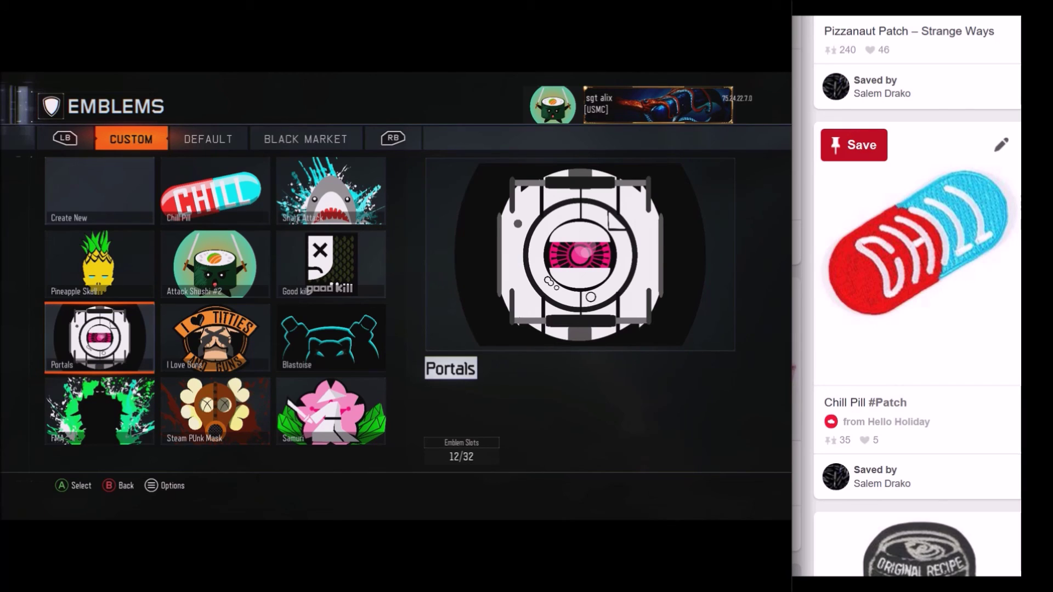
key(Up)
key(Down)
key(Right)
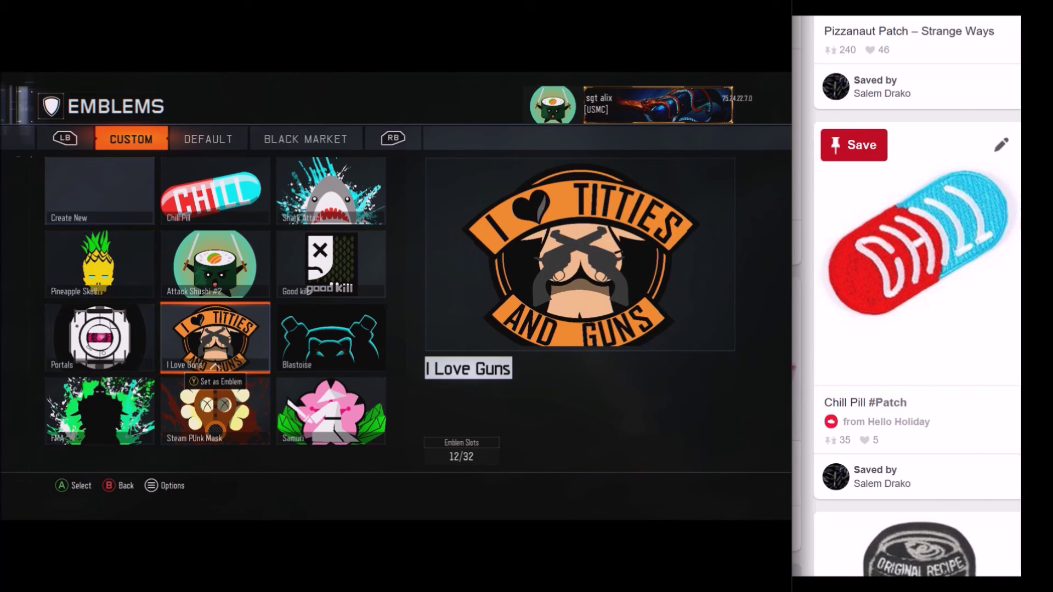
- Preview the remaining saved custom emblems one by one: Blastoise, FMA, Steam PUnk Mask, Samuri and Cat Tini
key(Right)
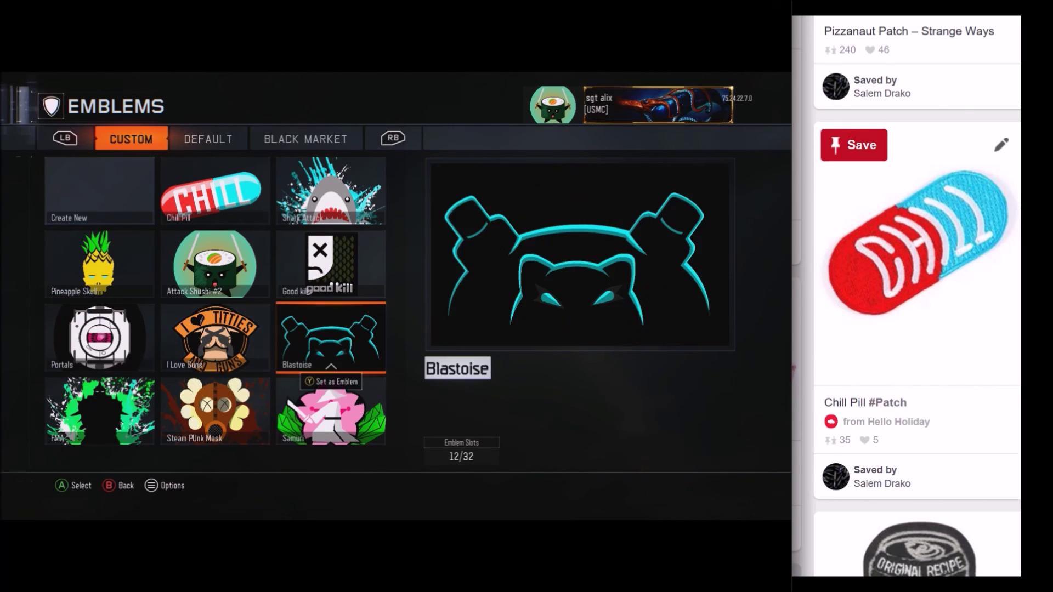
key(Right)
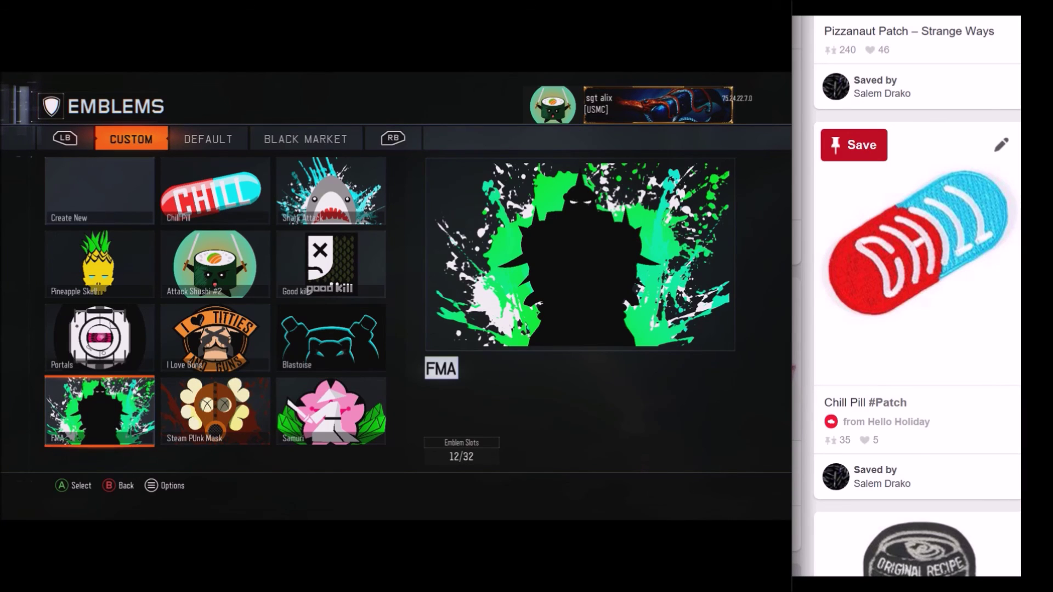
key(Right)
key(Left)
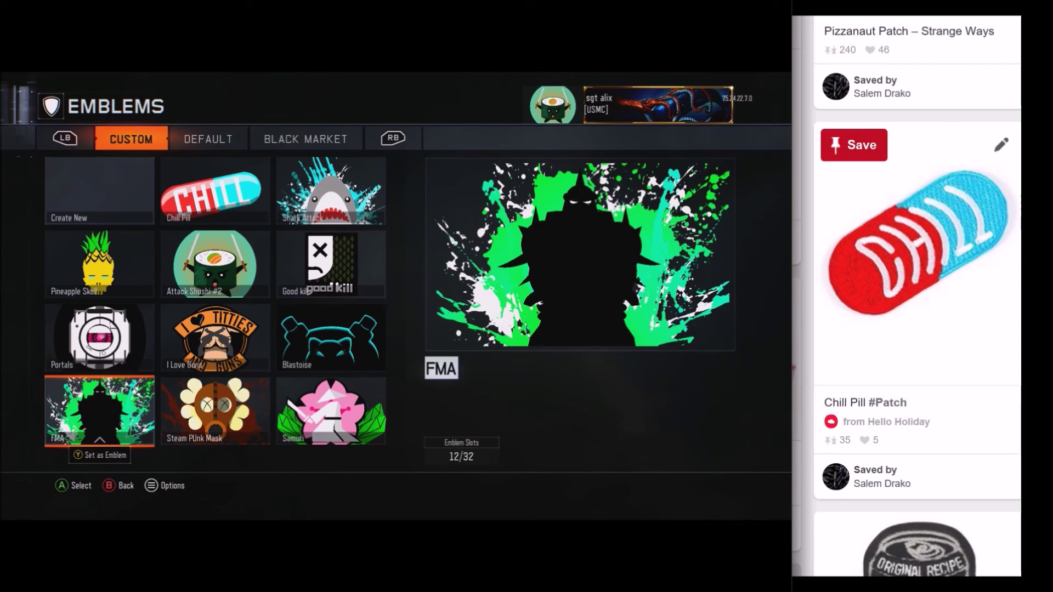
key(Right)
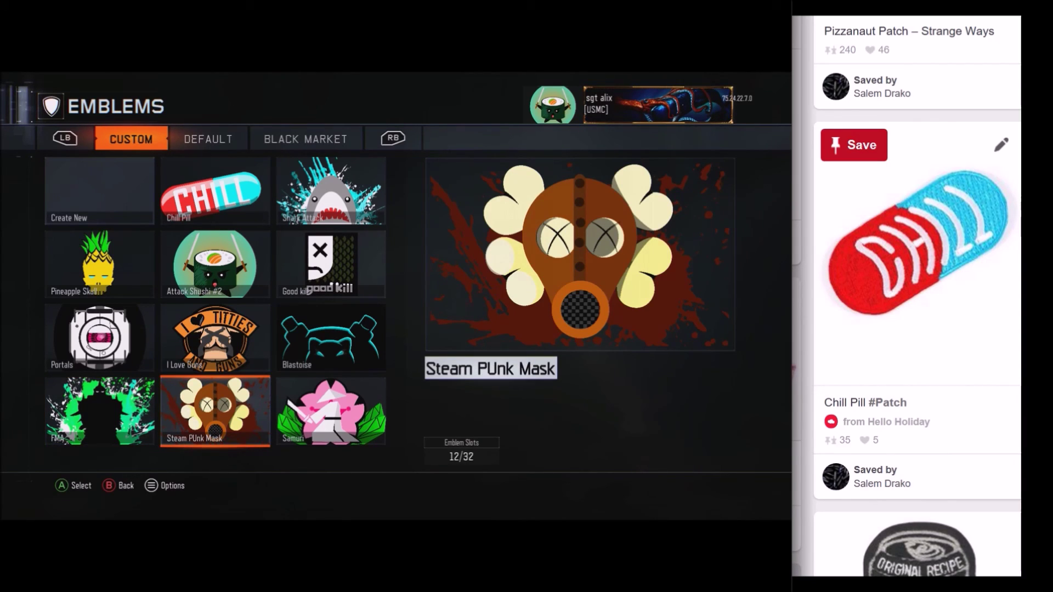
key(Right)
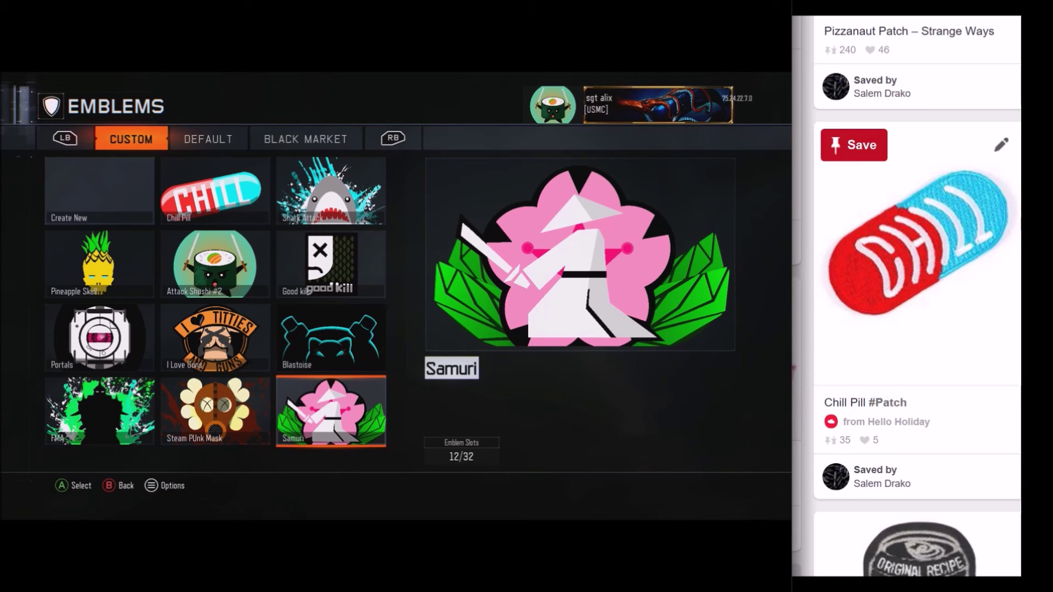
key(Down)
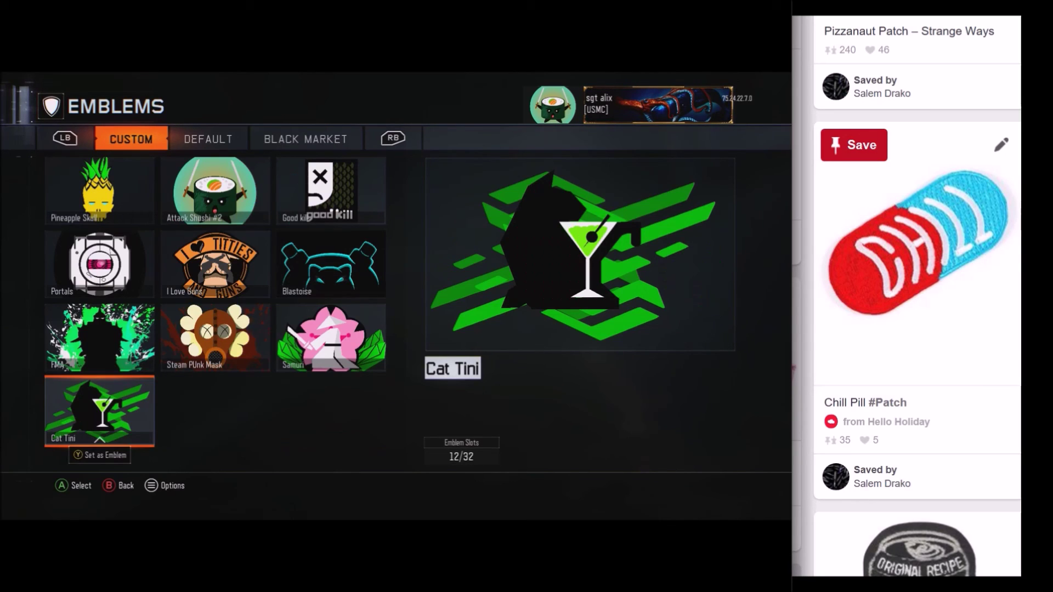